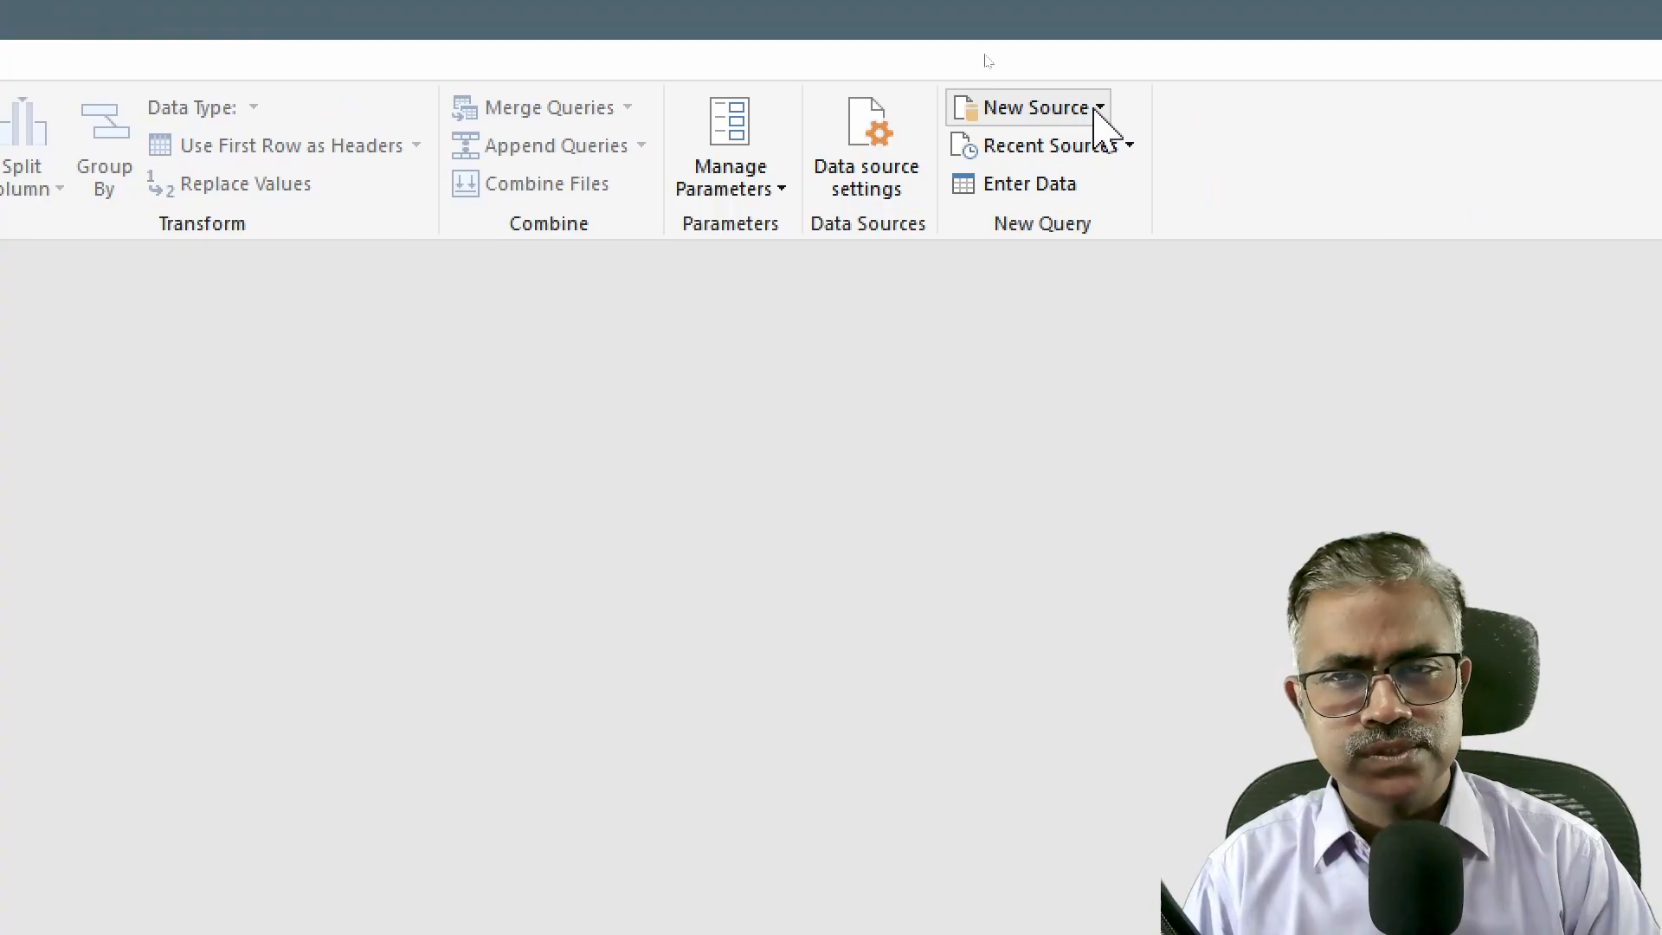
Import Sheet1 from the Excel workbook "Date Transformation - Dataset" in the Downloads folder as a new query
left_click(1094, 113)
mouse_move(1098, 152)
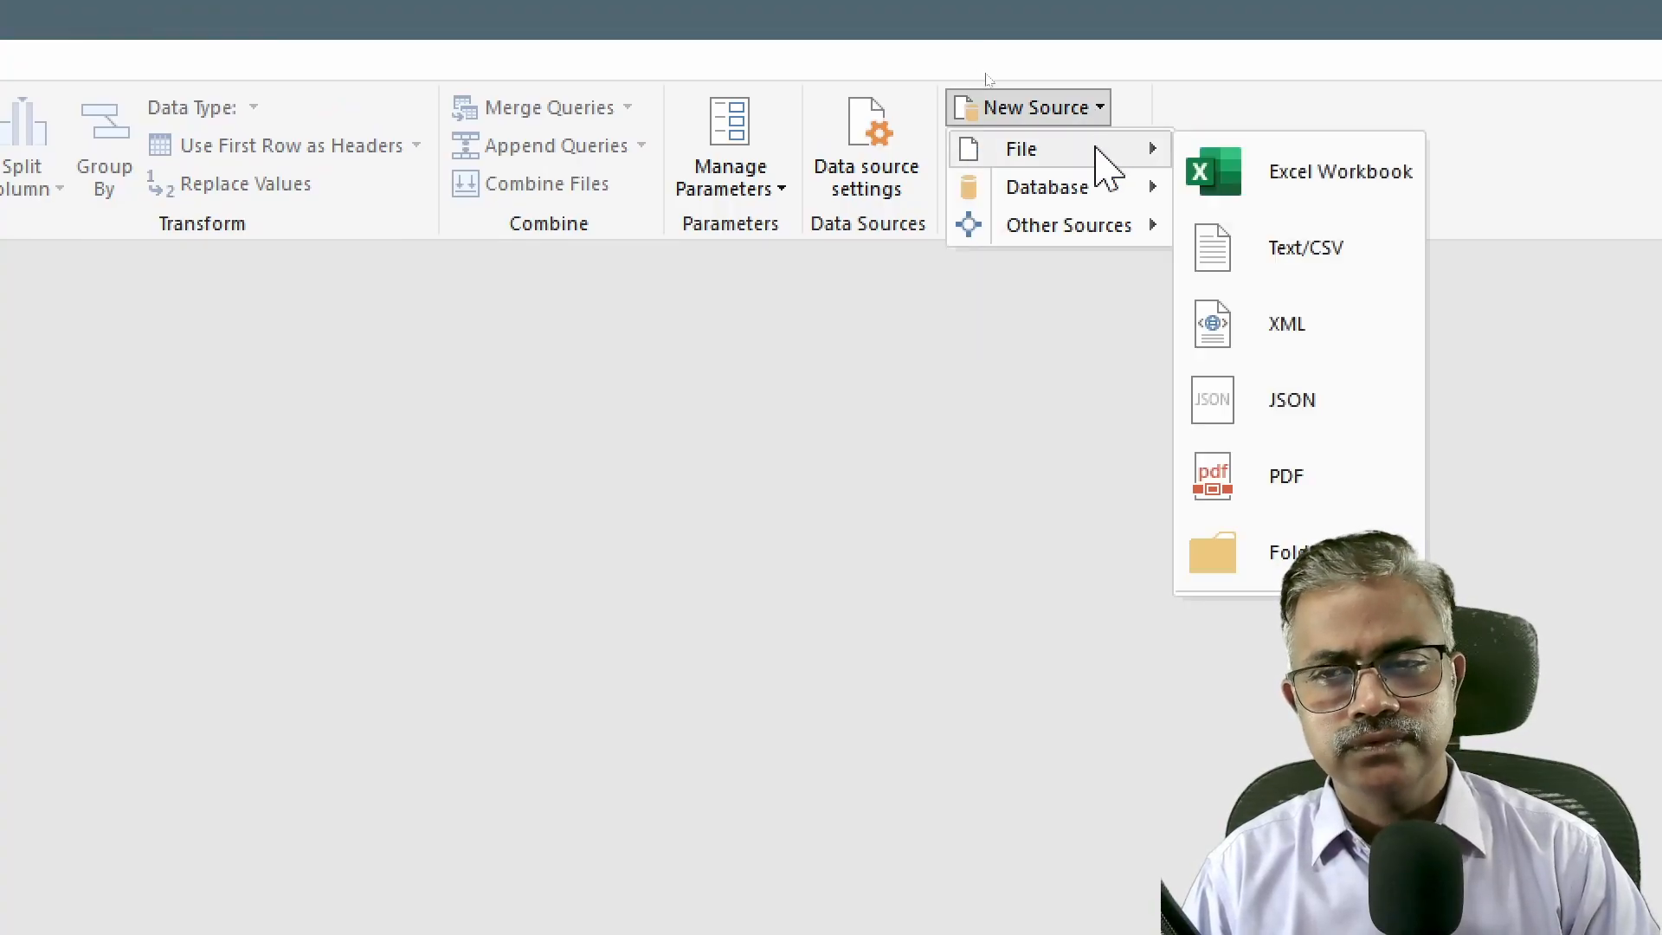
left_click(1289, 185)
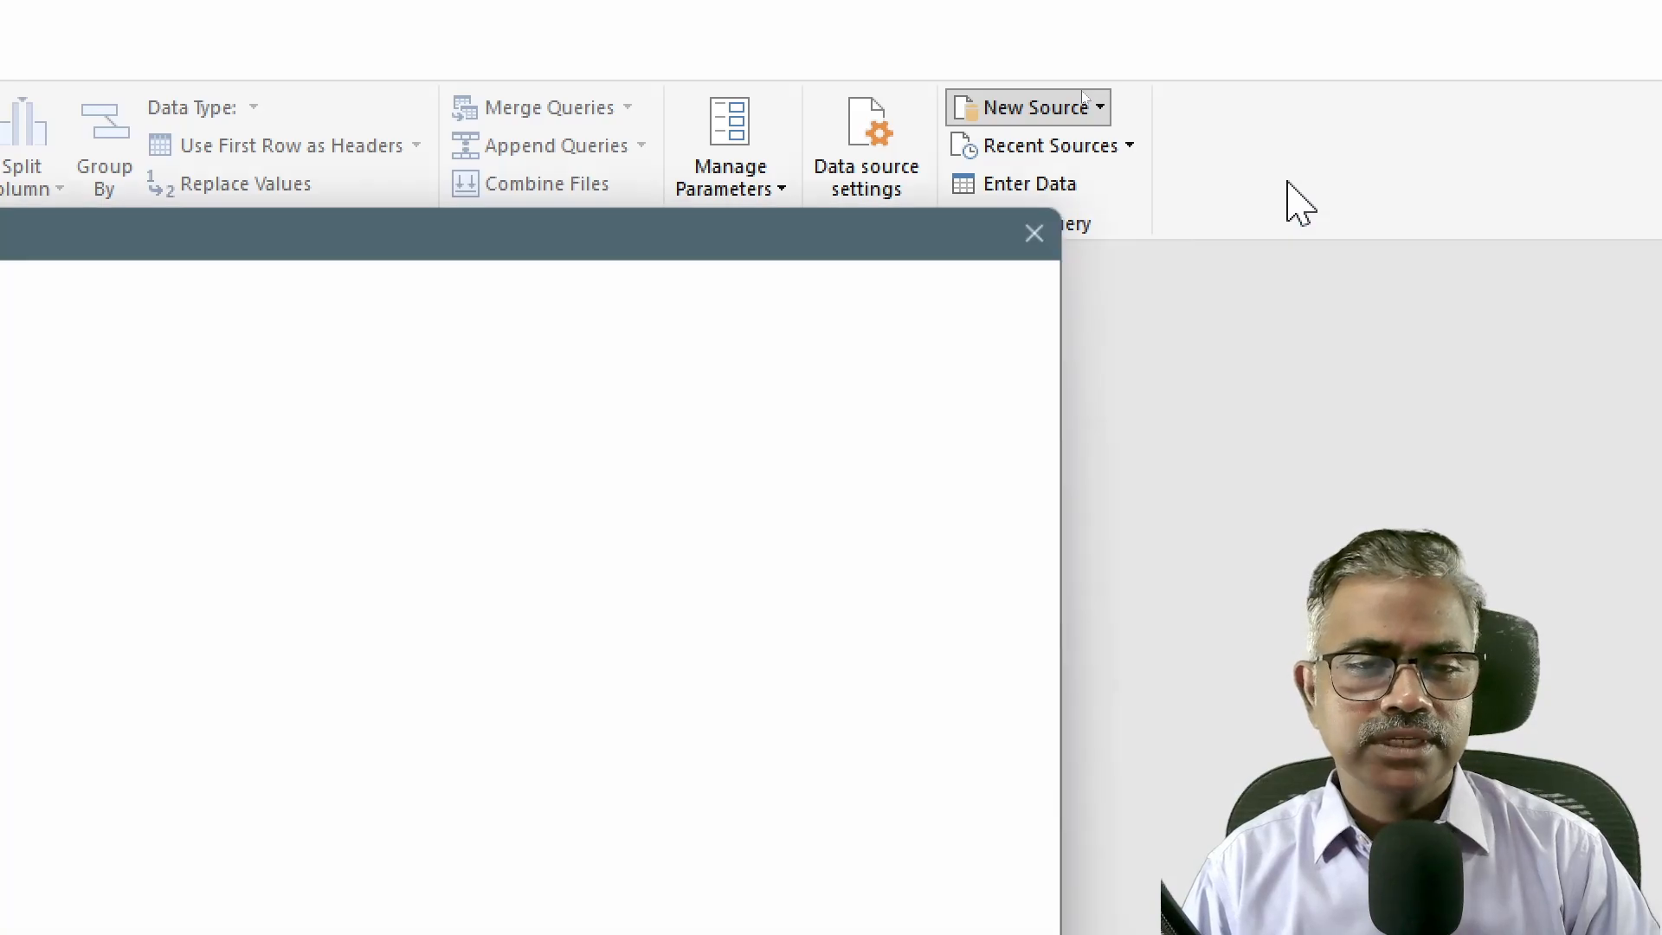
left_click_drag(584, 259, 1216, 144)
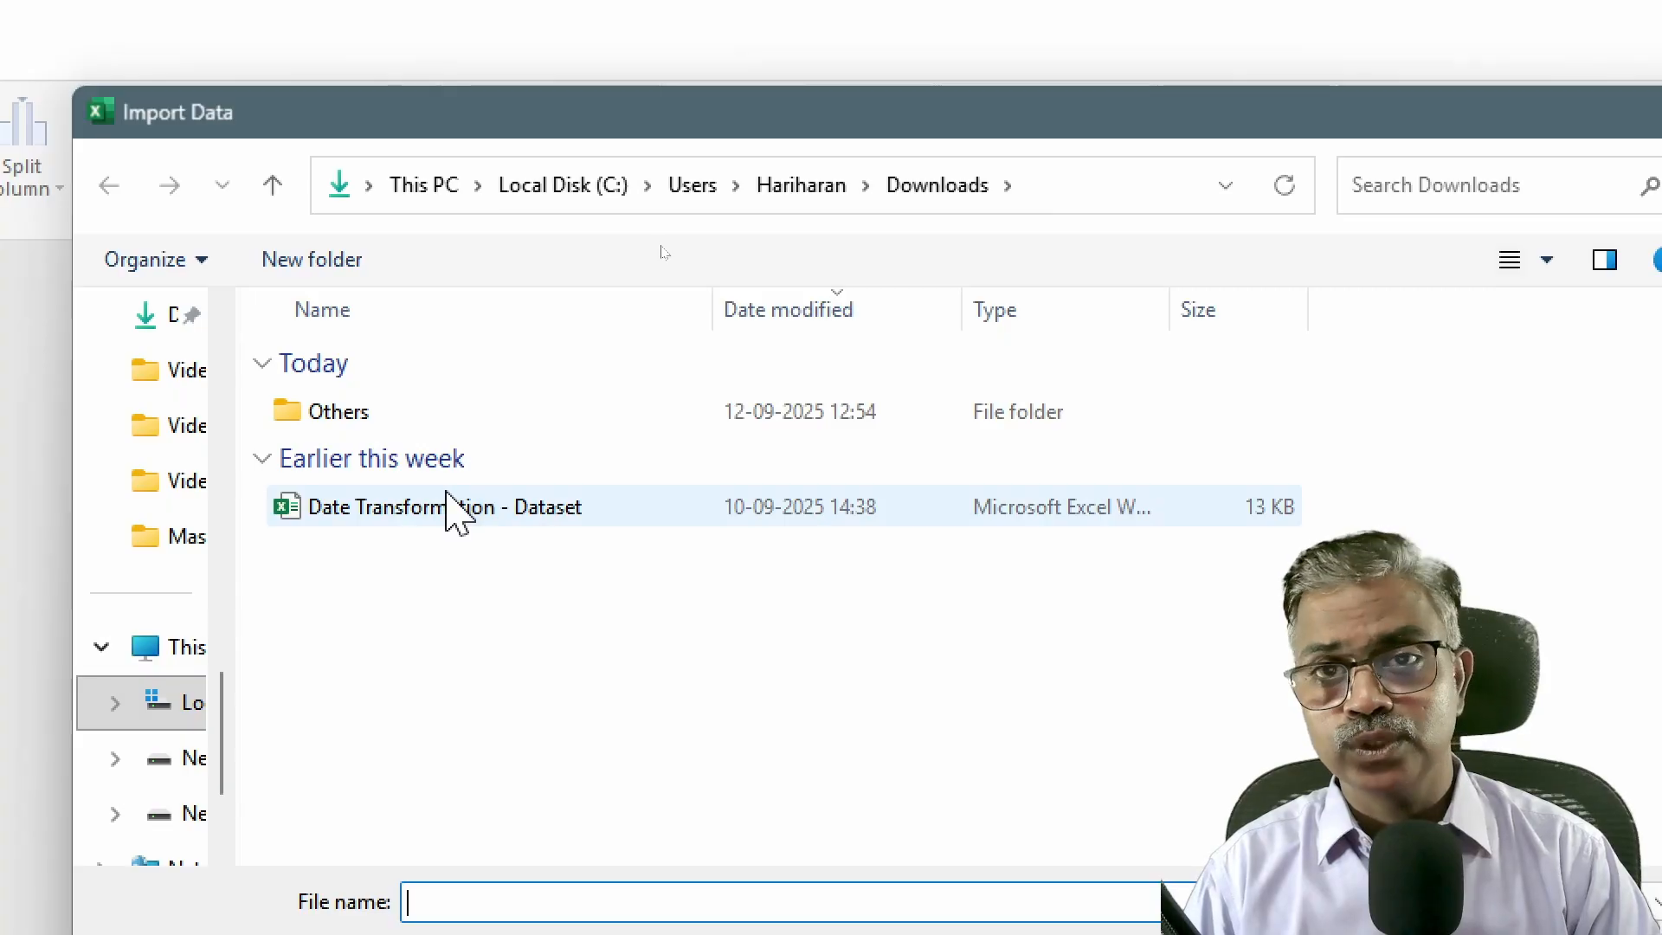
left_click(381, 510)
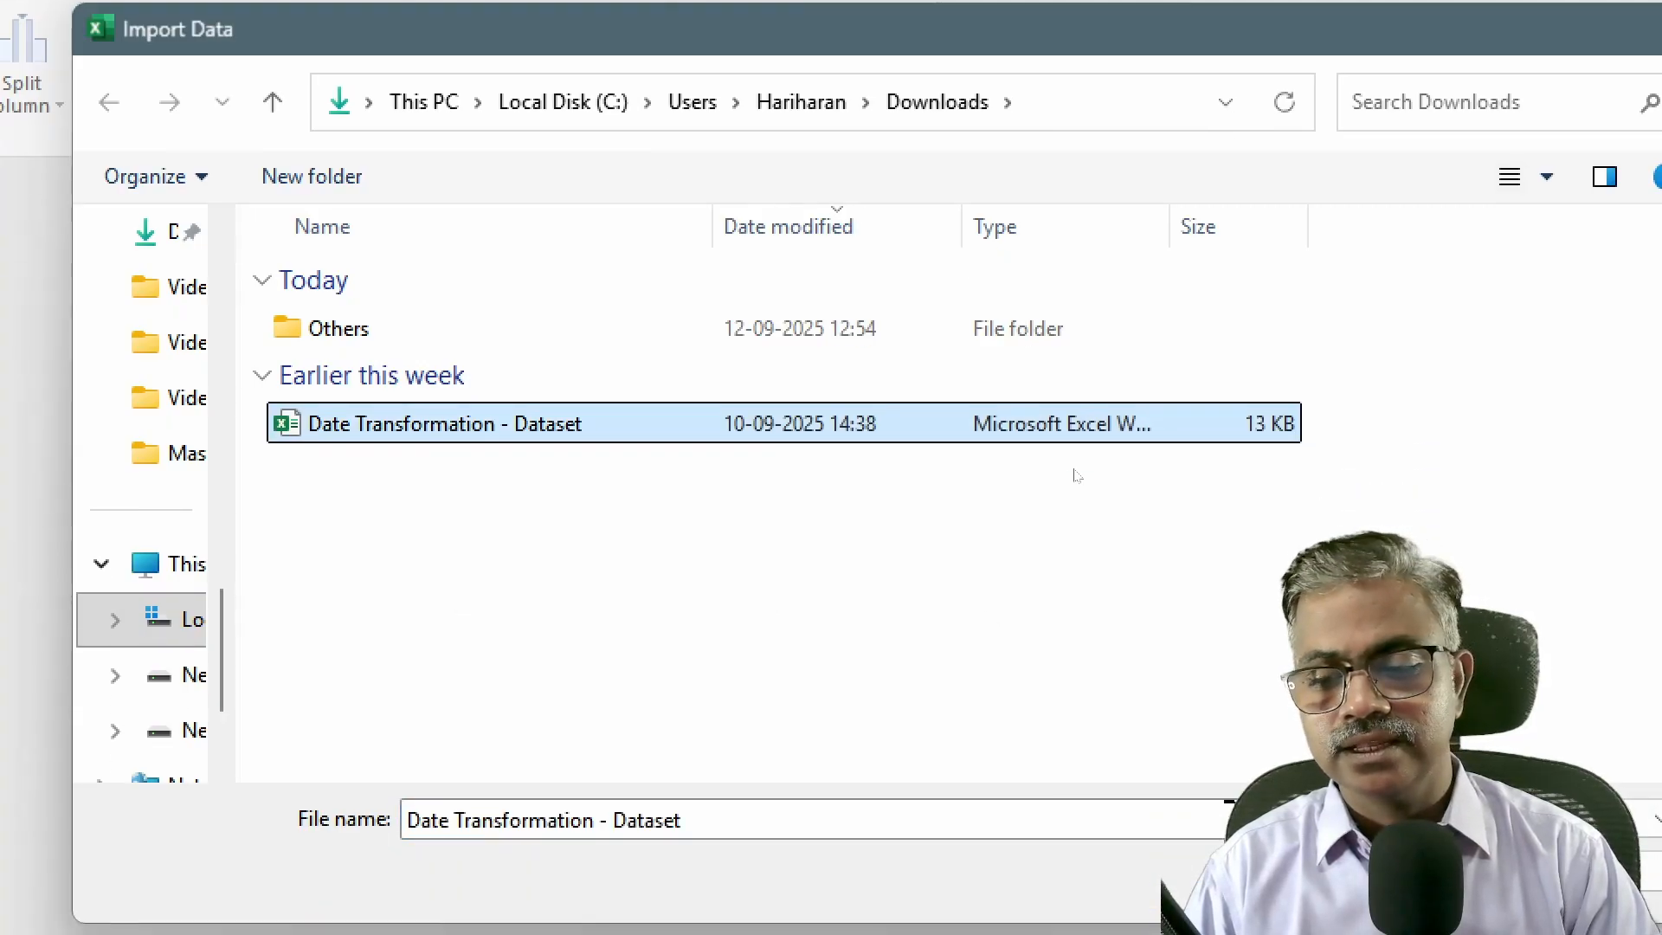
key("Return")
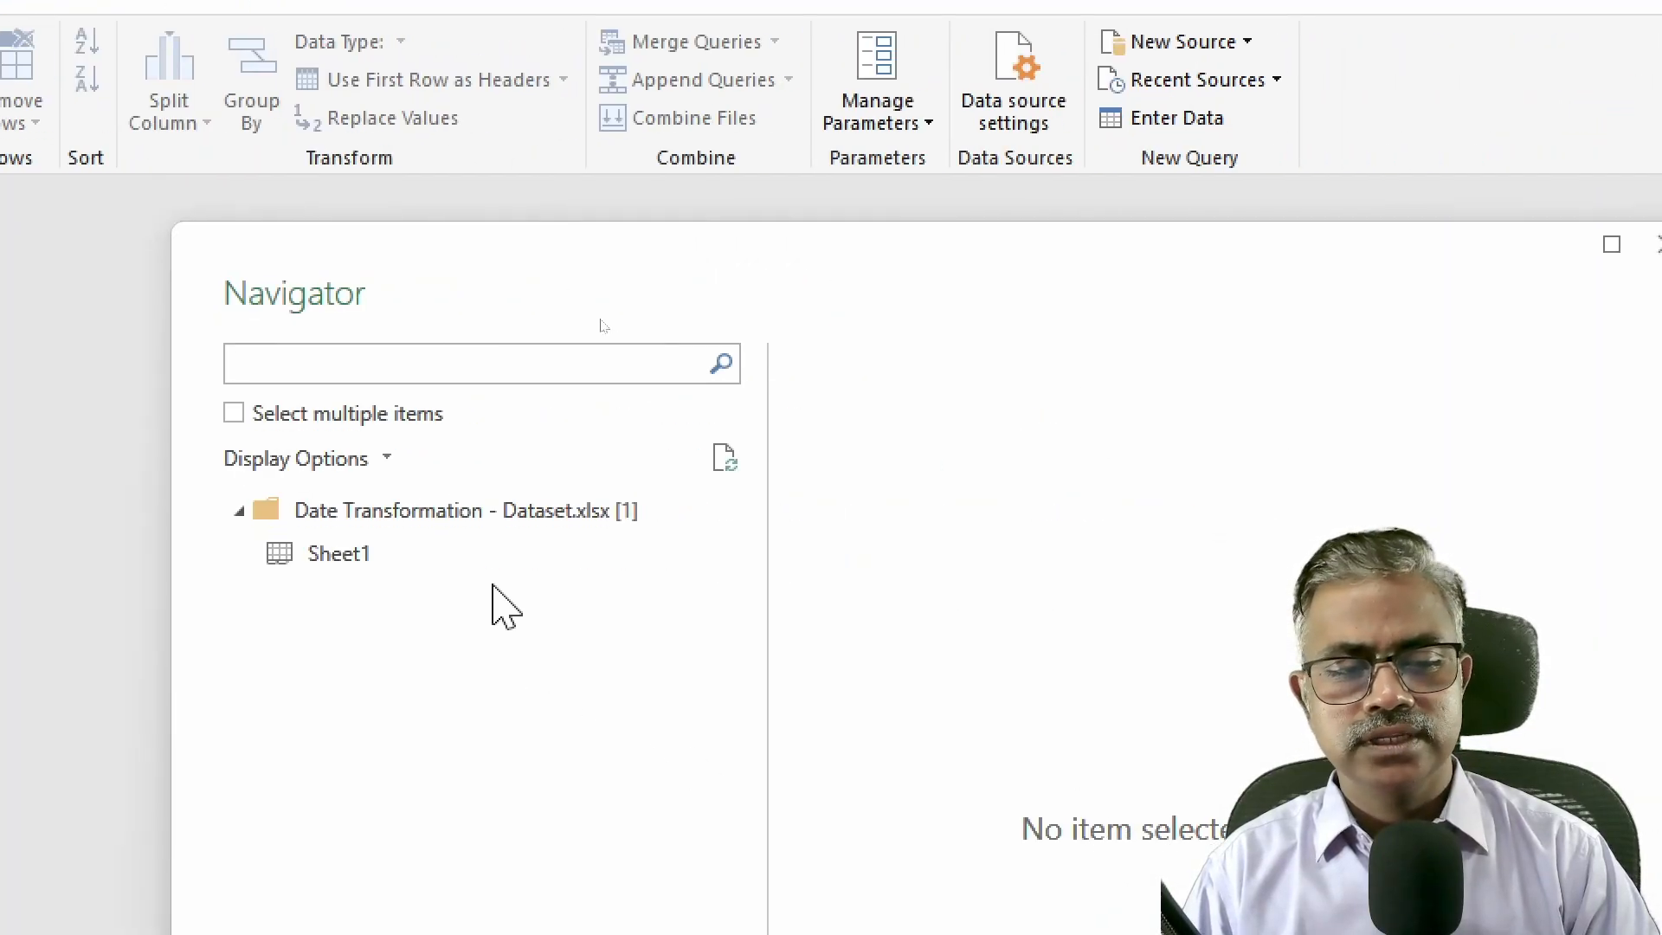
left_click(444, 571)
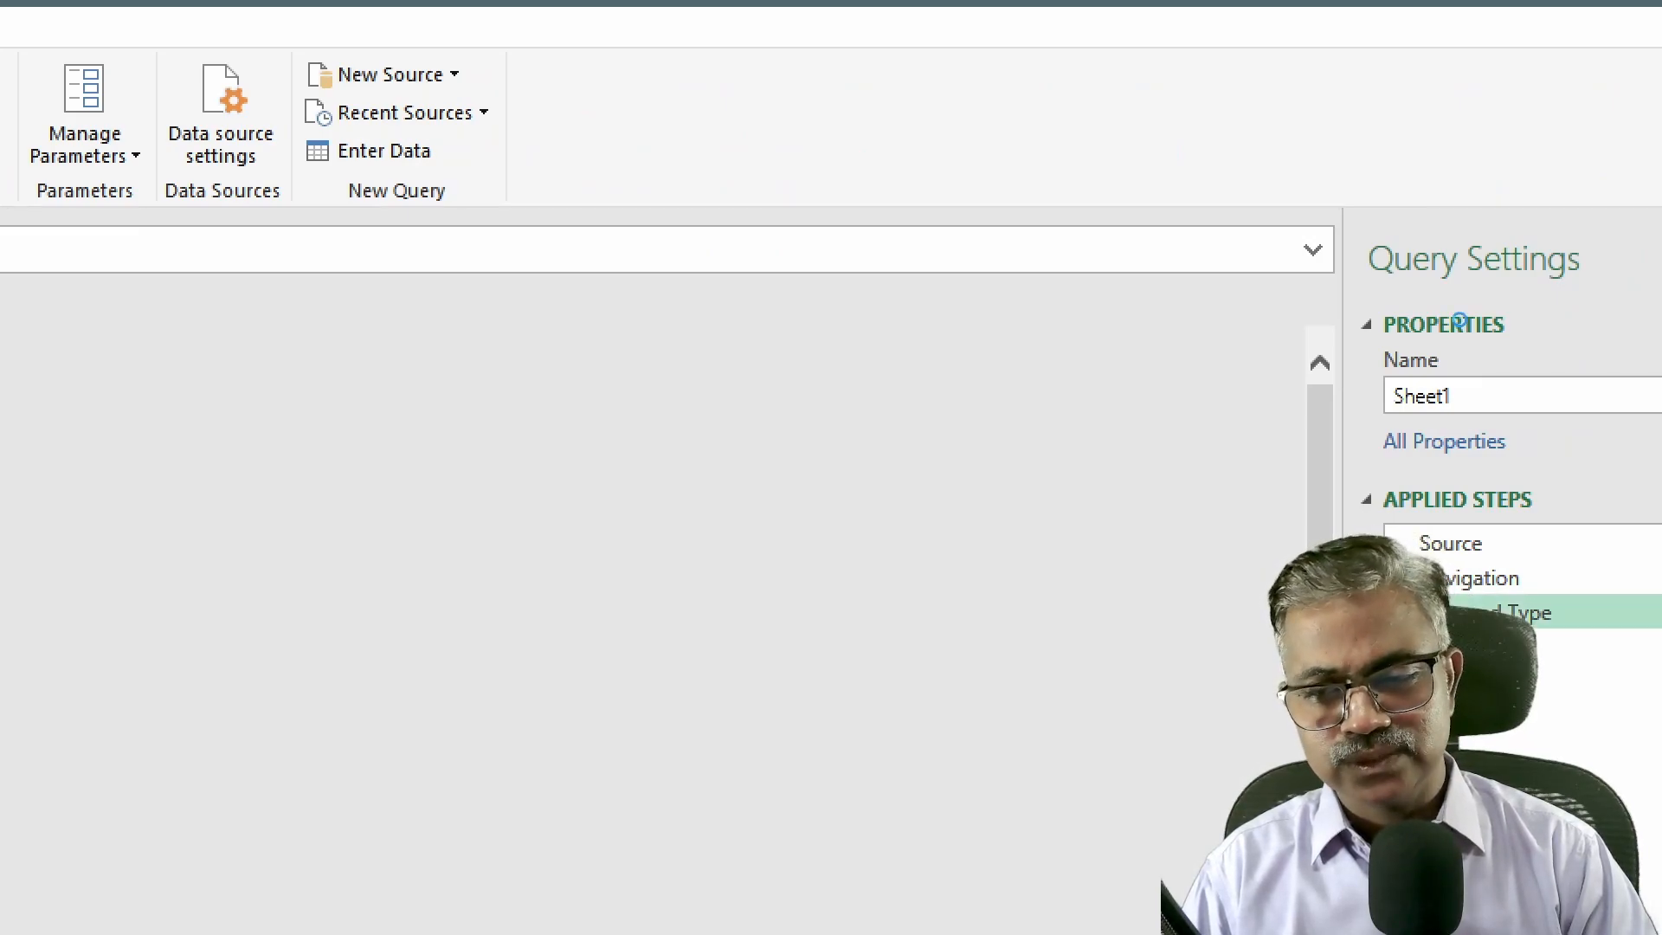
Remove the automatic Changed Type step and split Column1 by comma at each occurrence of the delimiter
left_click(1475, 579)
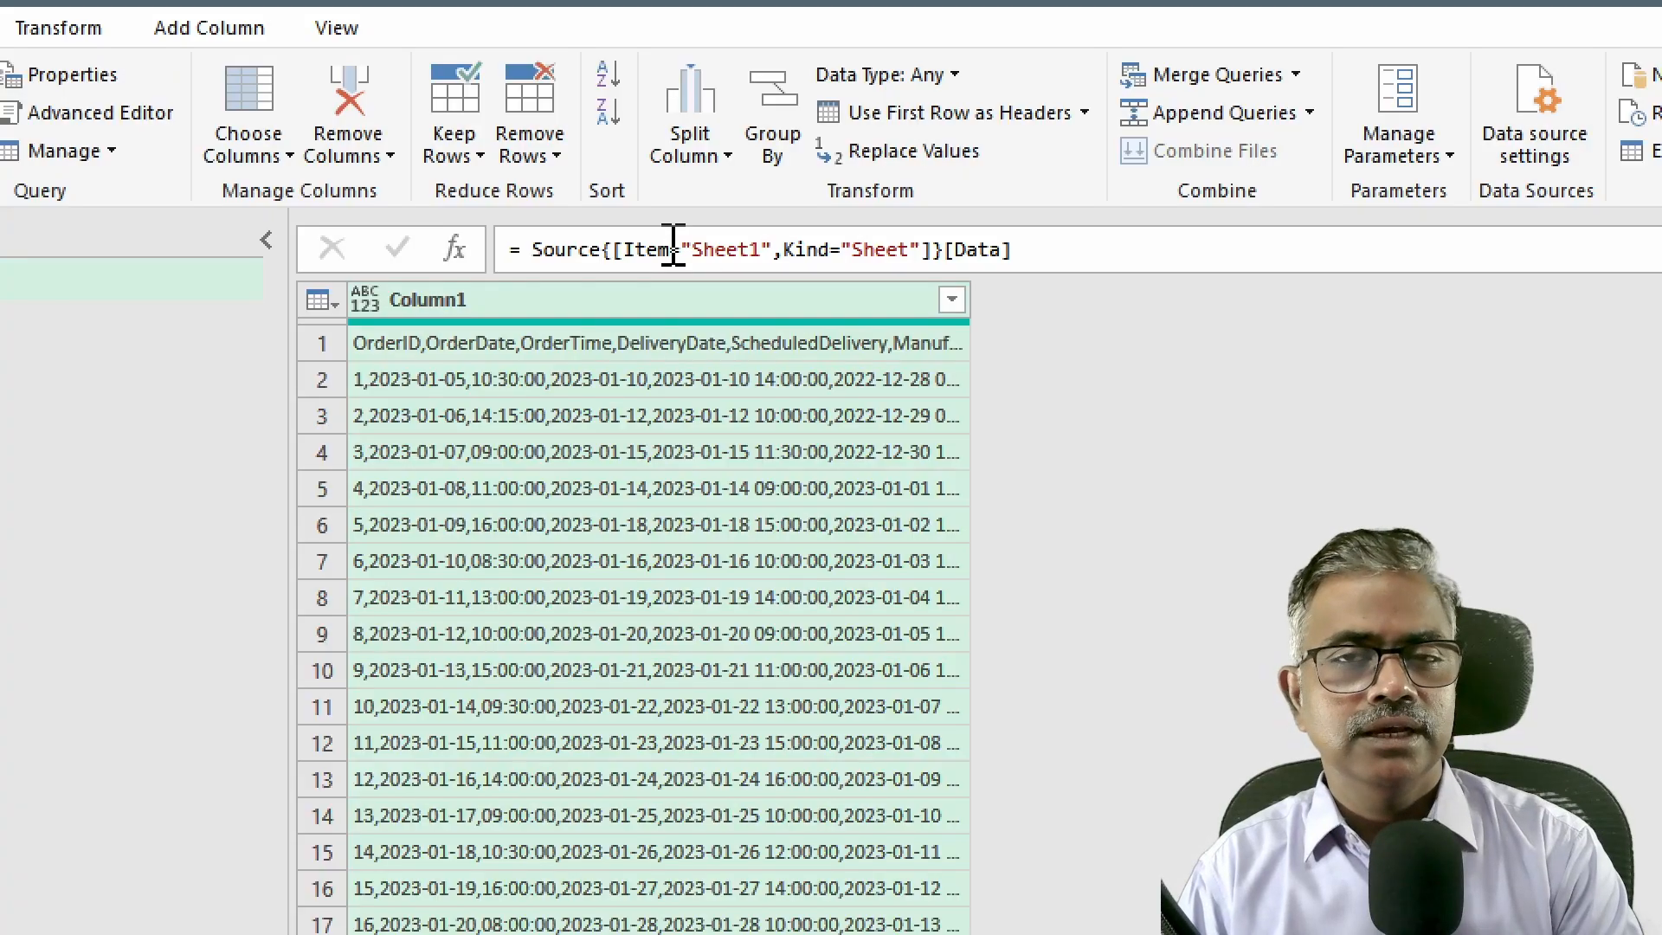
left_click(725, 153)
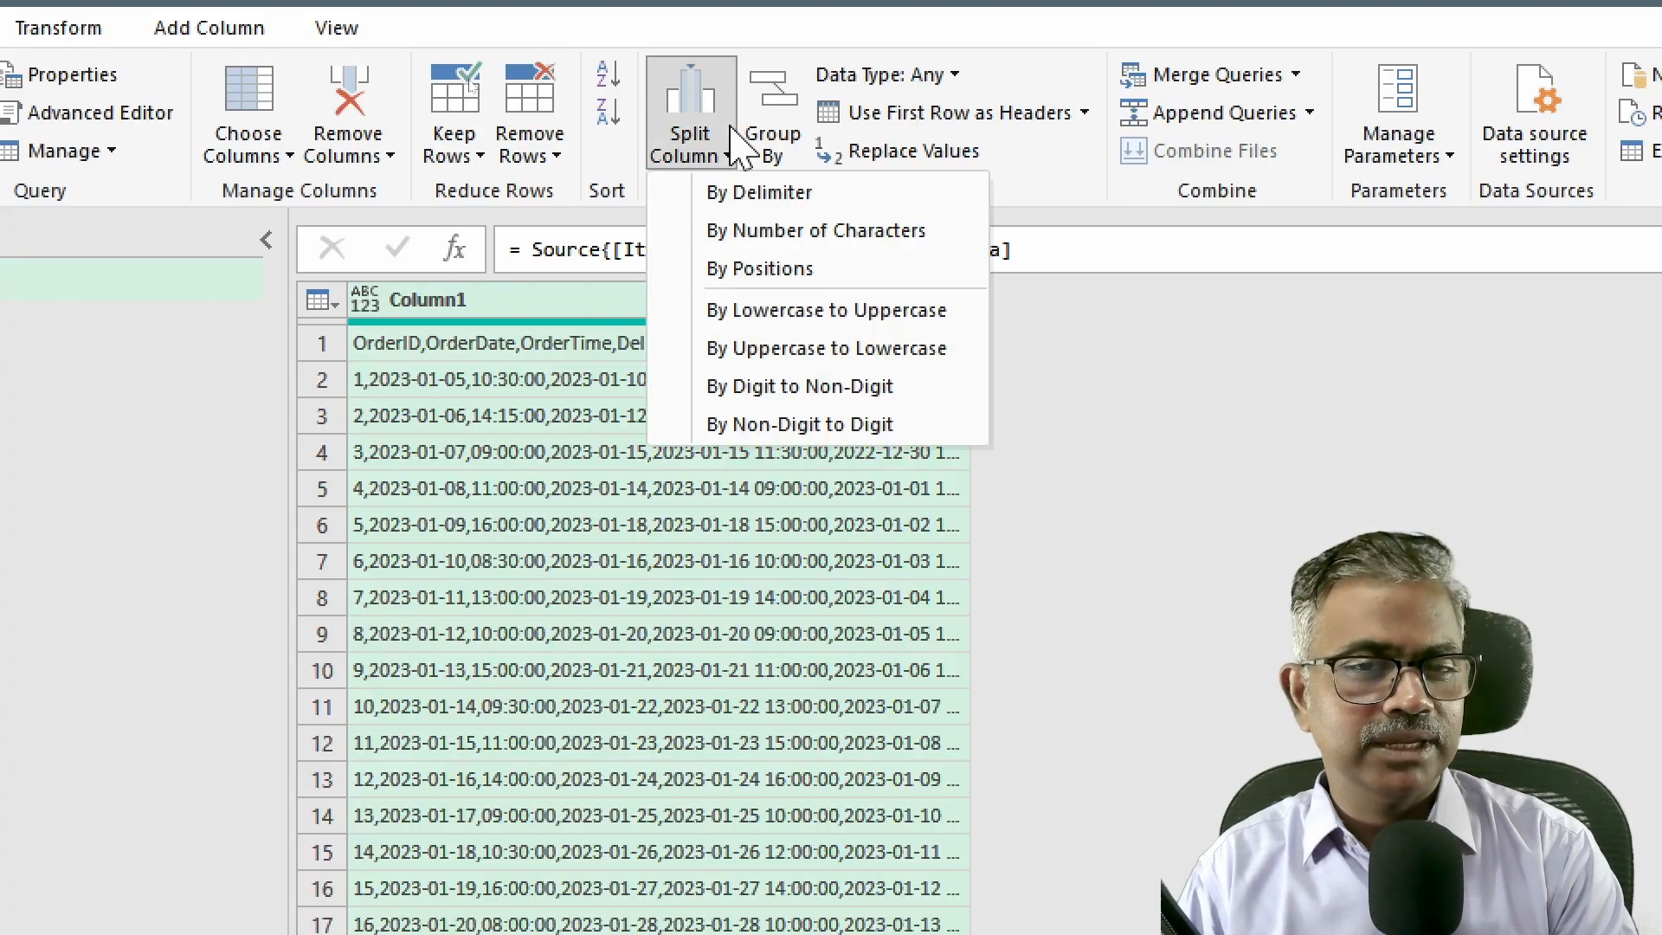
left_click(758, 194)
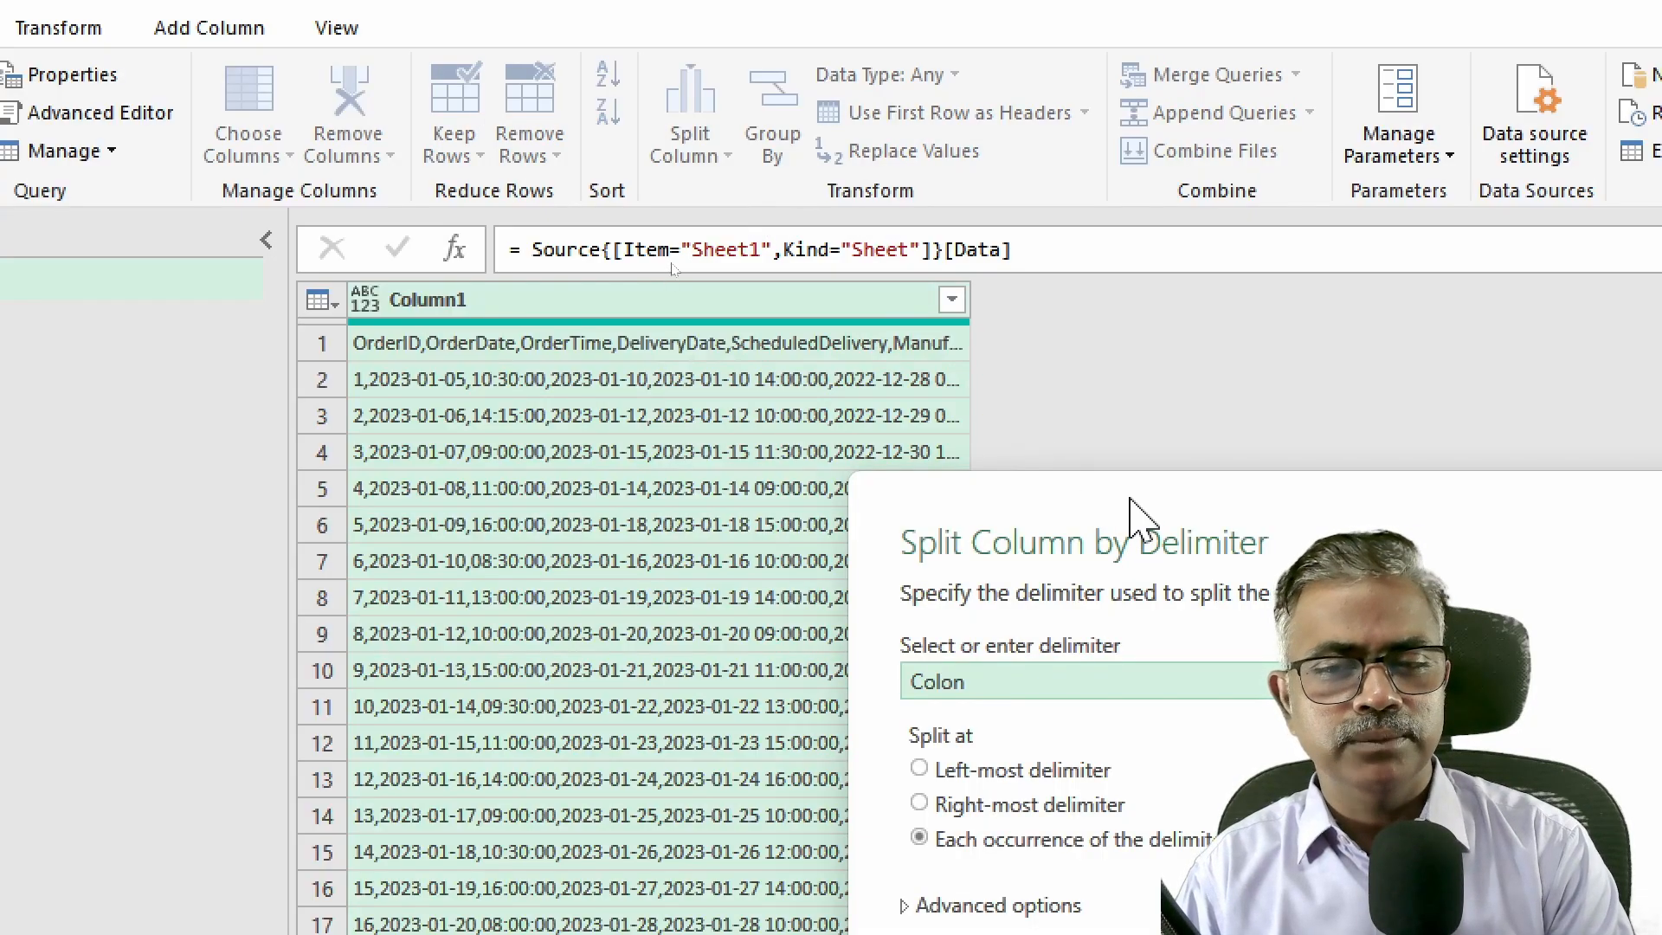
left_click_drag(1130, 511, 576, 129)
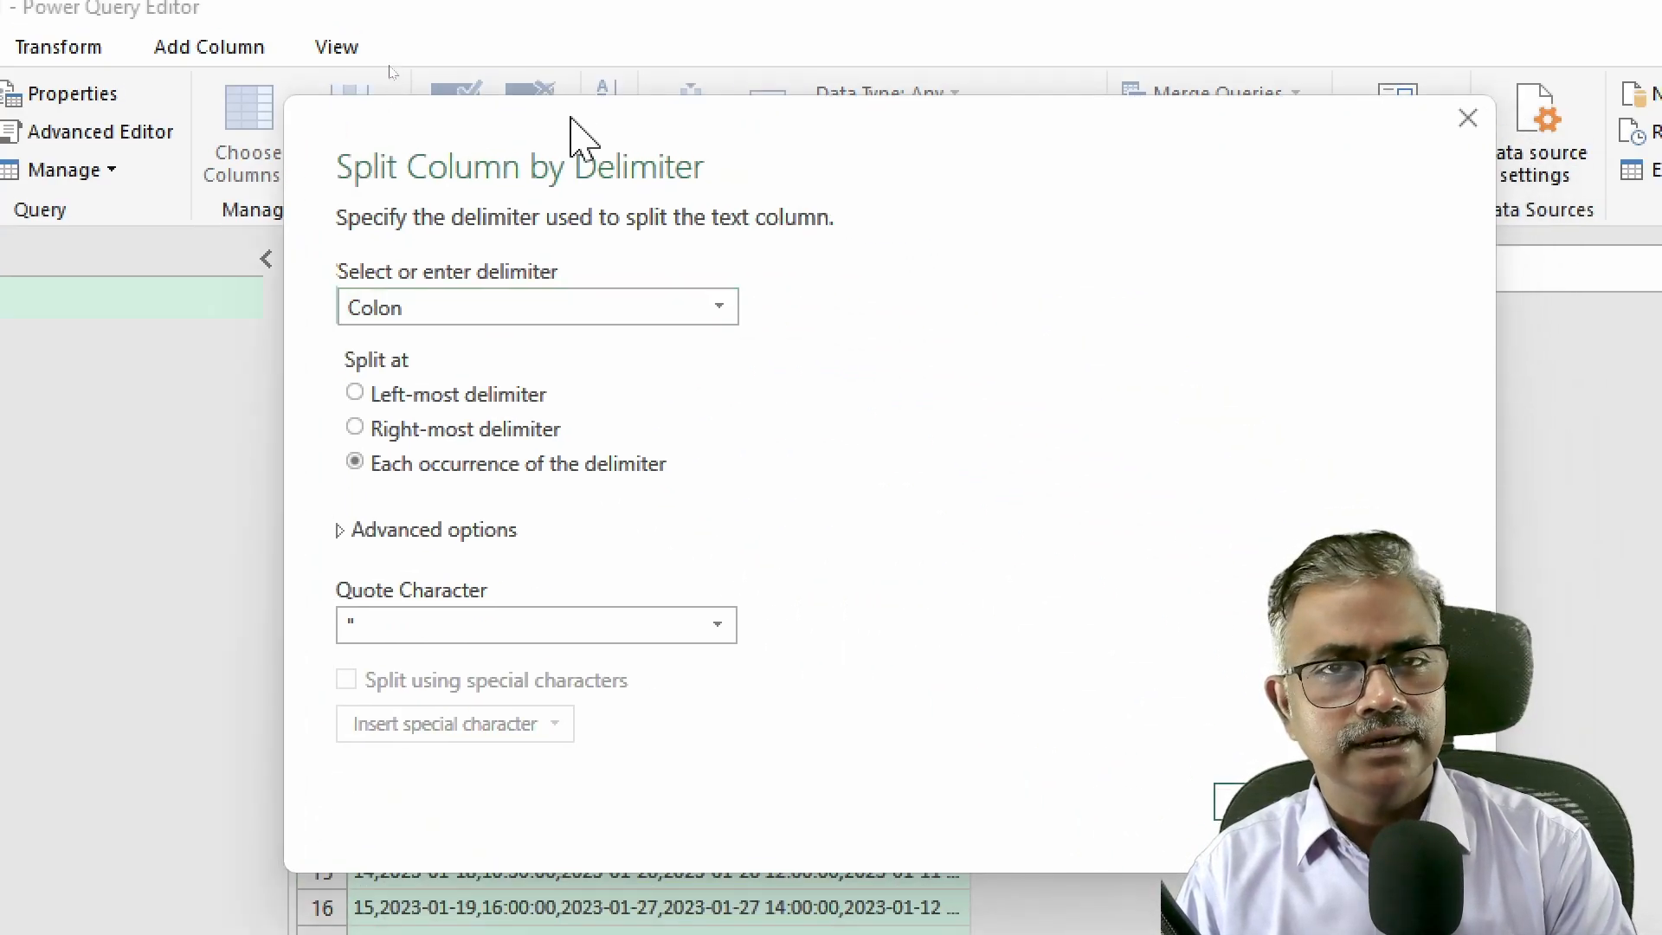
left_click(376, 316)
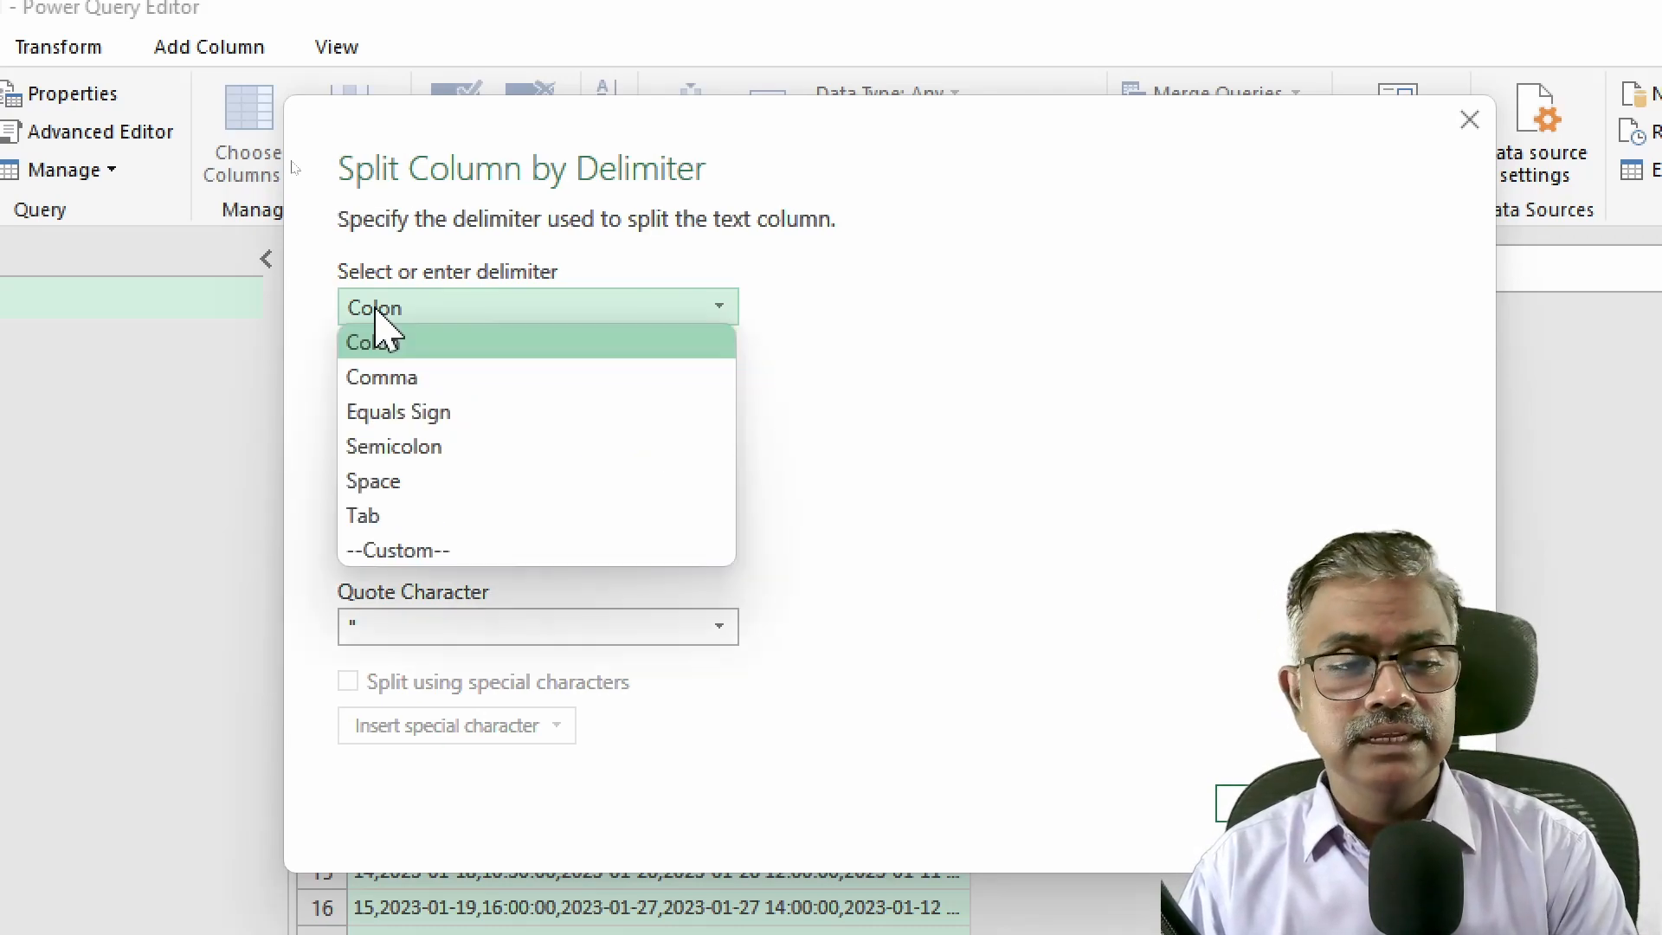
left_click(413, 381)
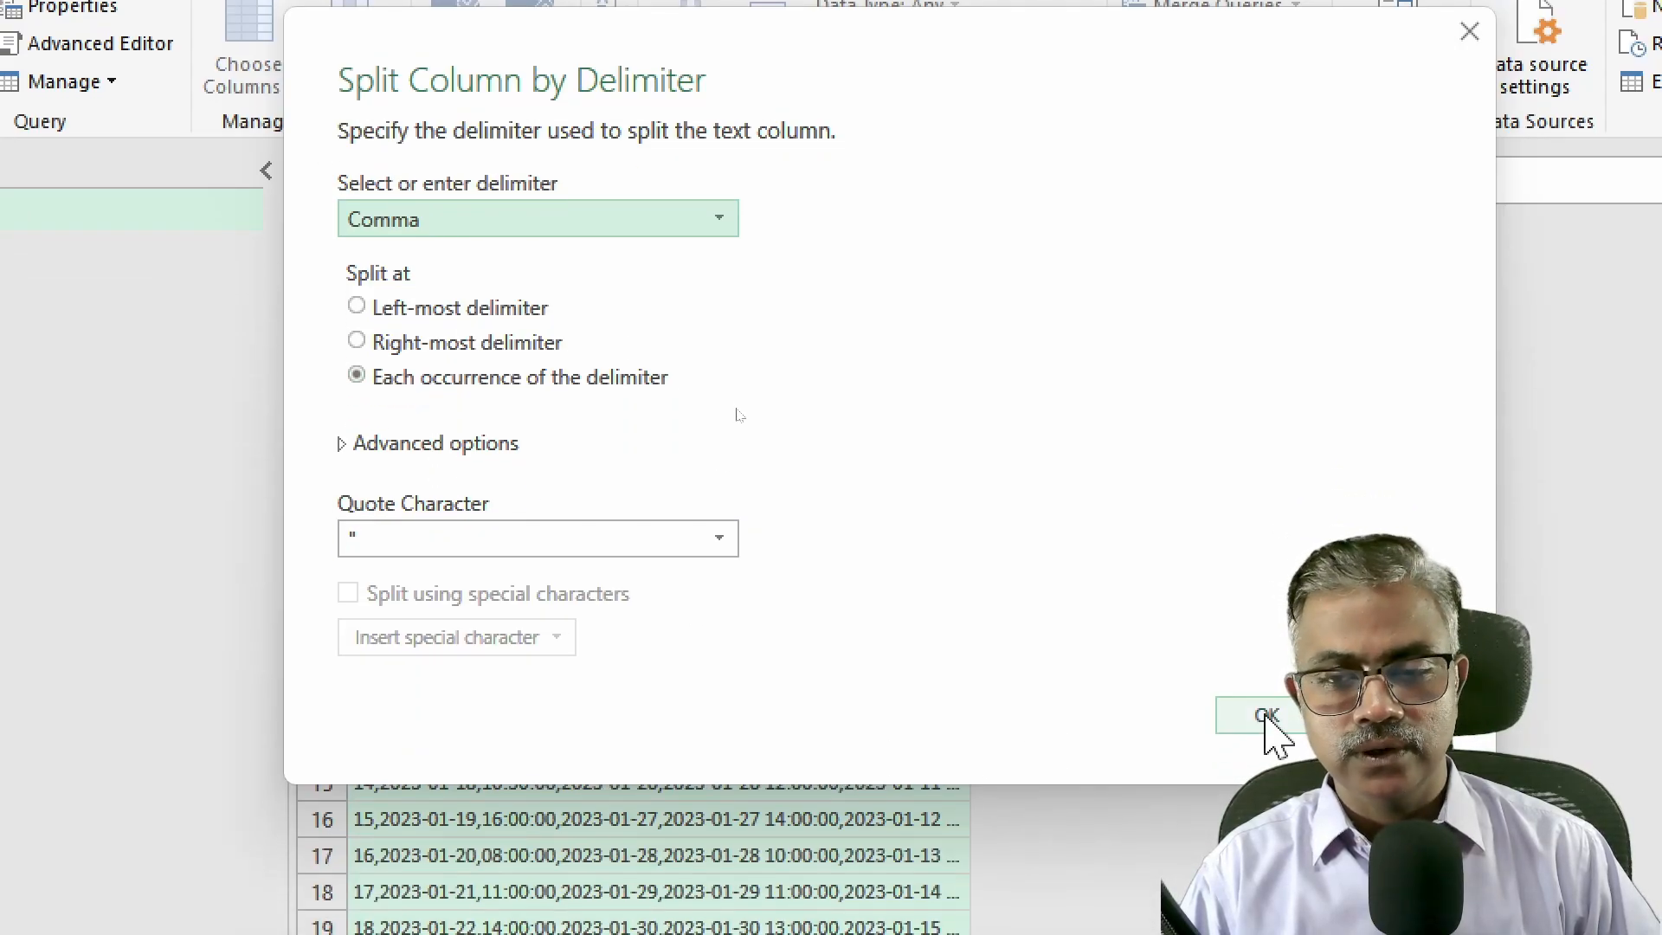
left_click(1265, 716)
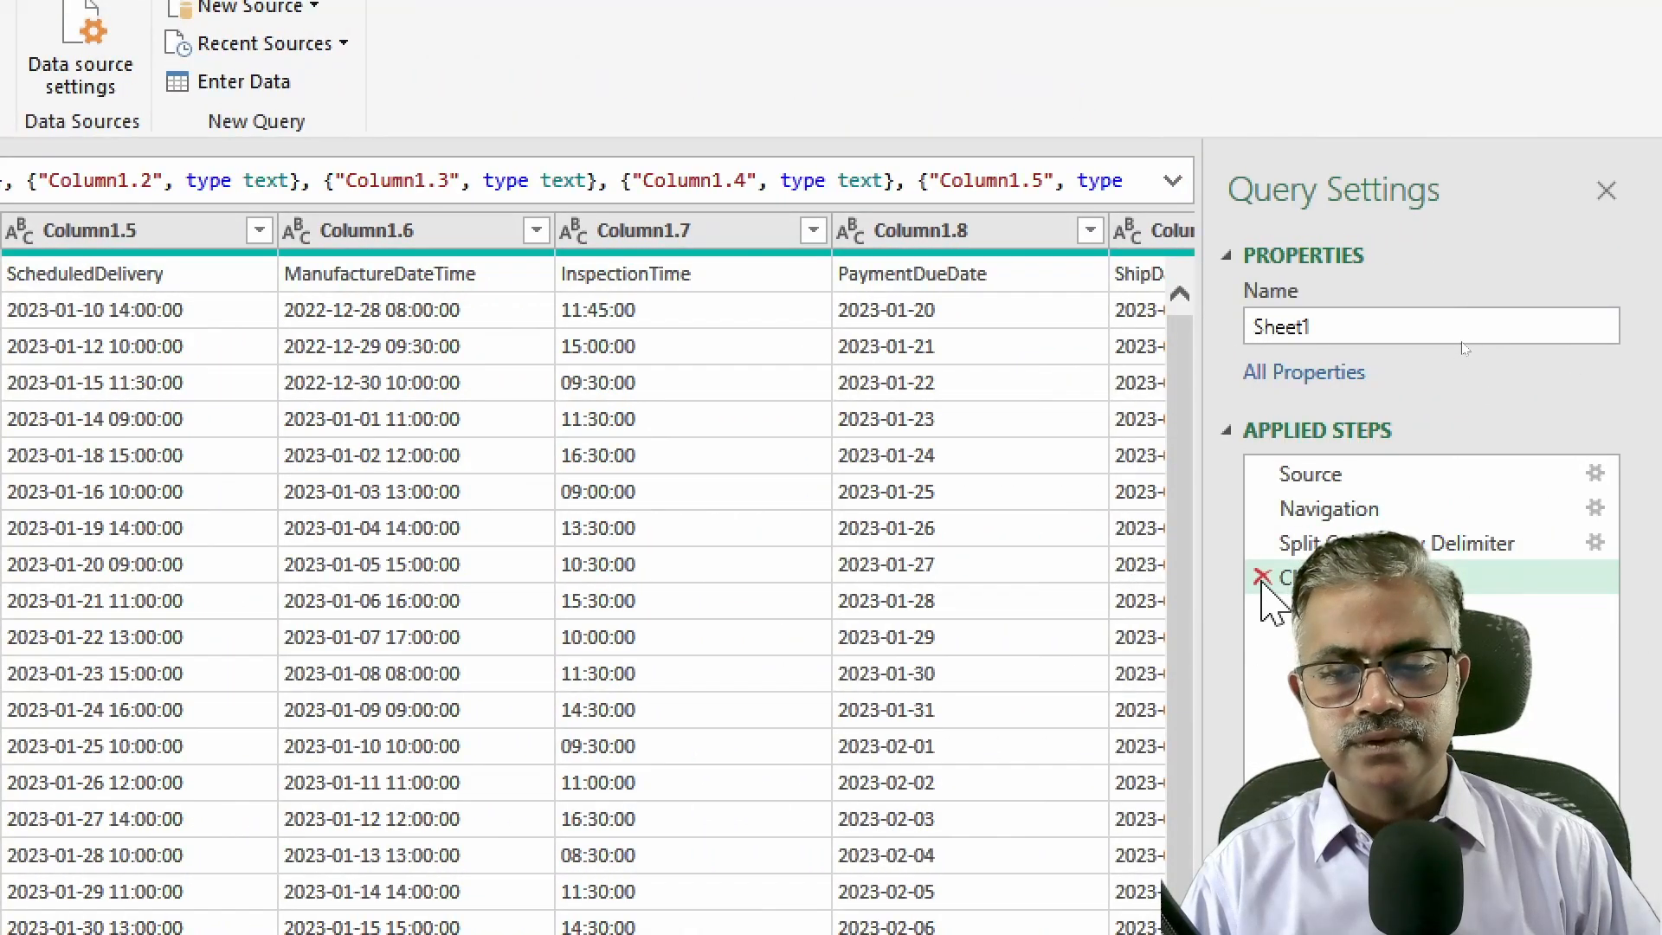
Delete the Changed Type step added after the split and promote the first row to column headers
left_click(1261, 578)
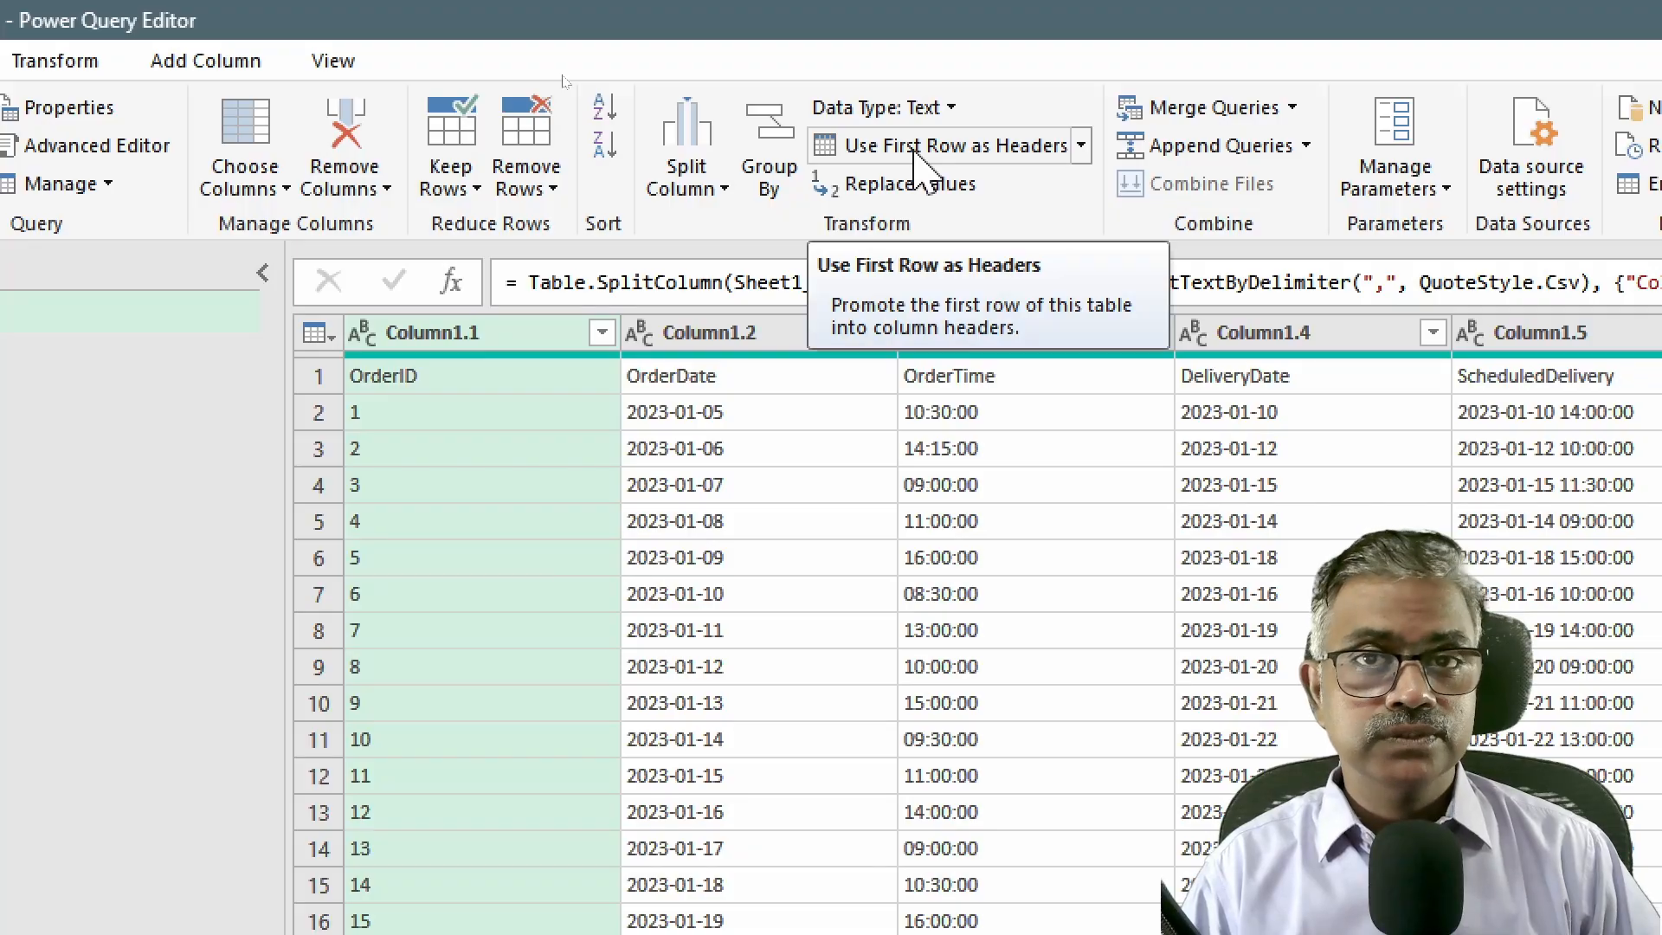
left_click(915, 158)
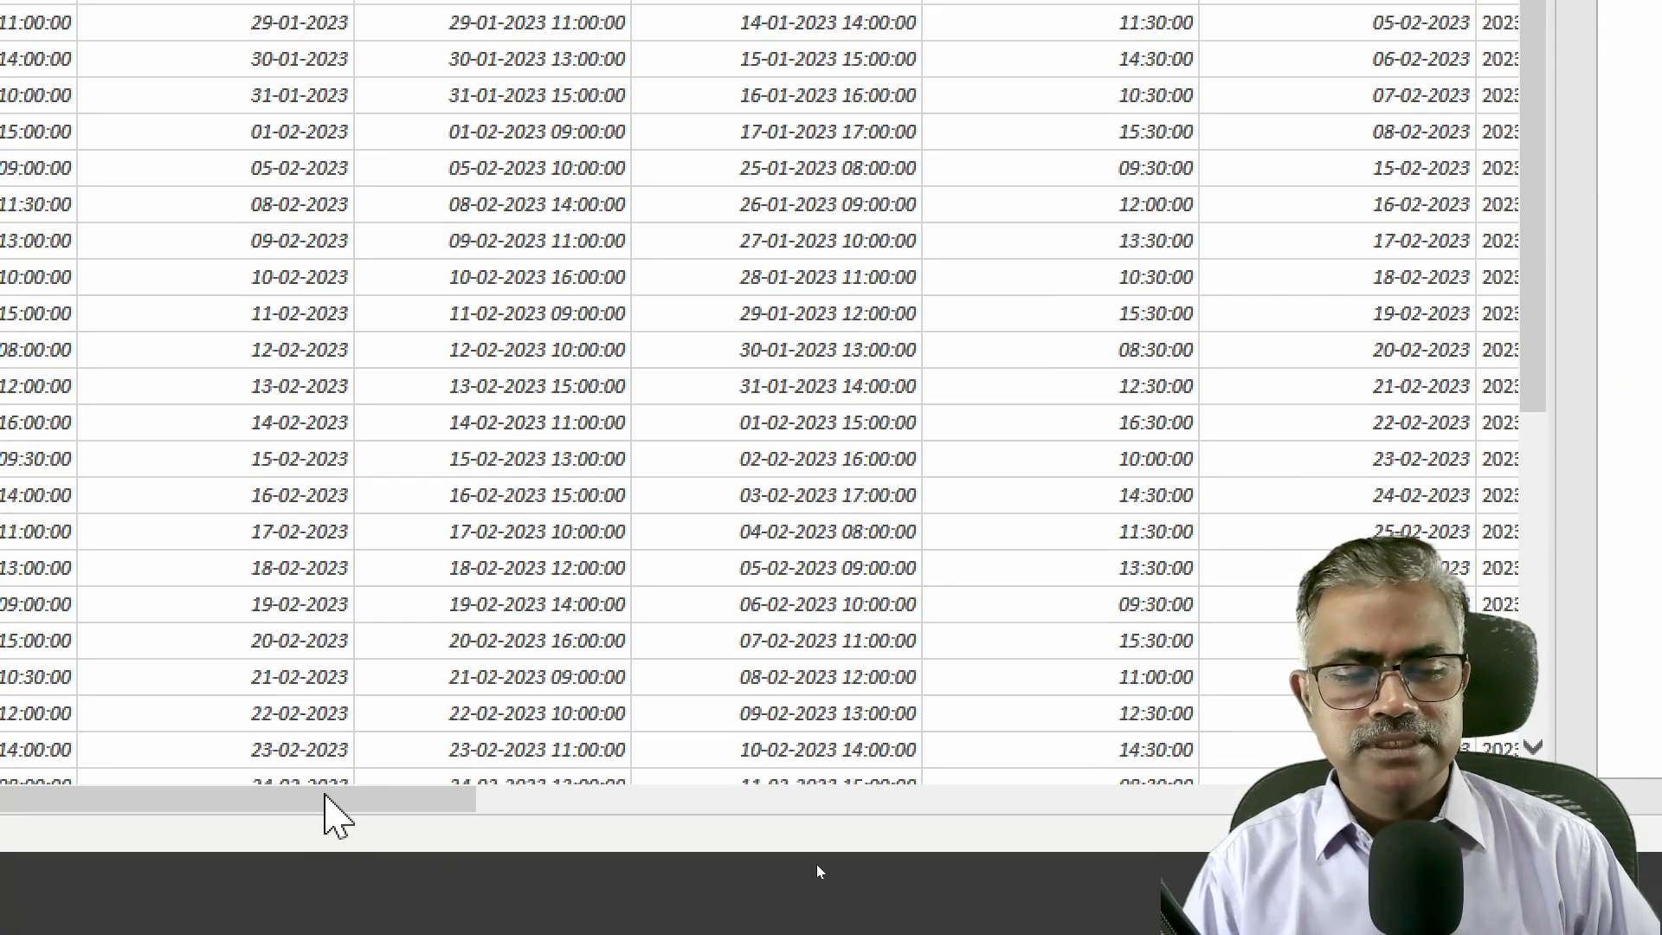
Change the ShipDate column's data type to Date/Time, adding the conversion as a new step
left_click_drag(324, 801, 1056, 831)
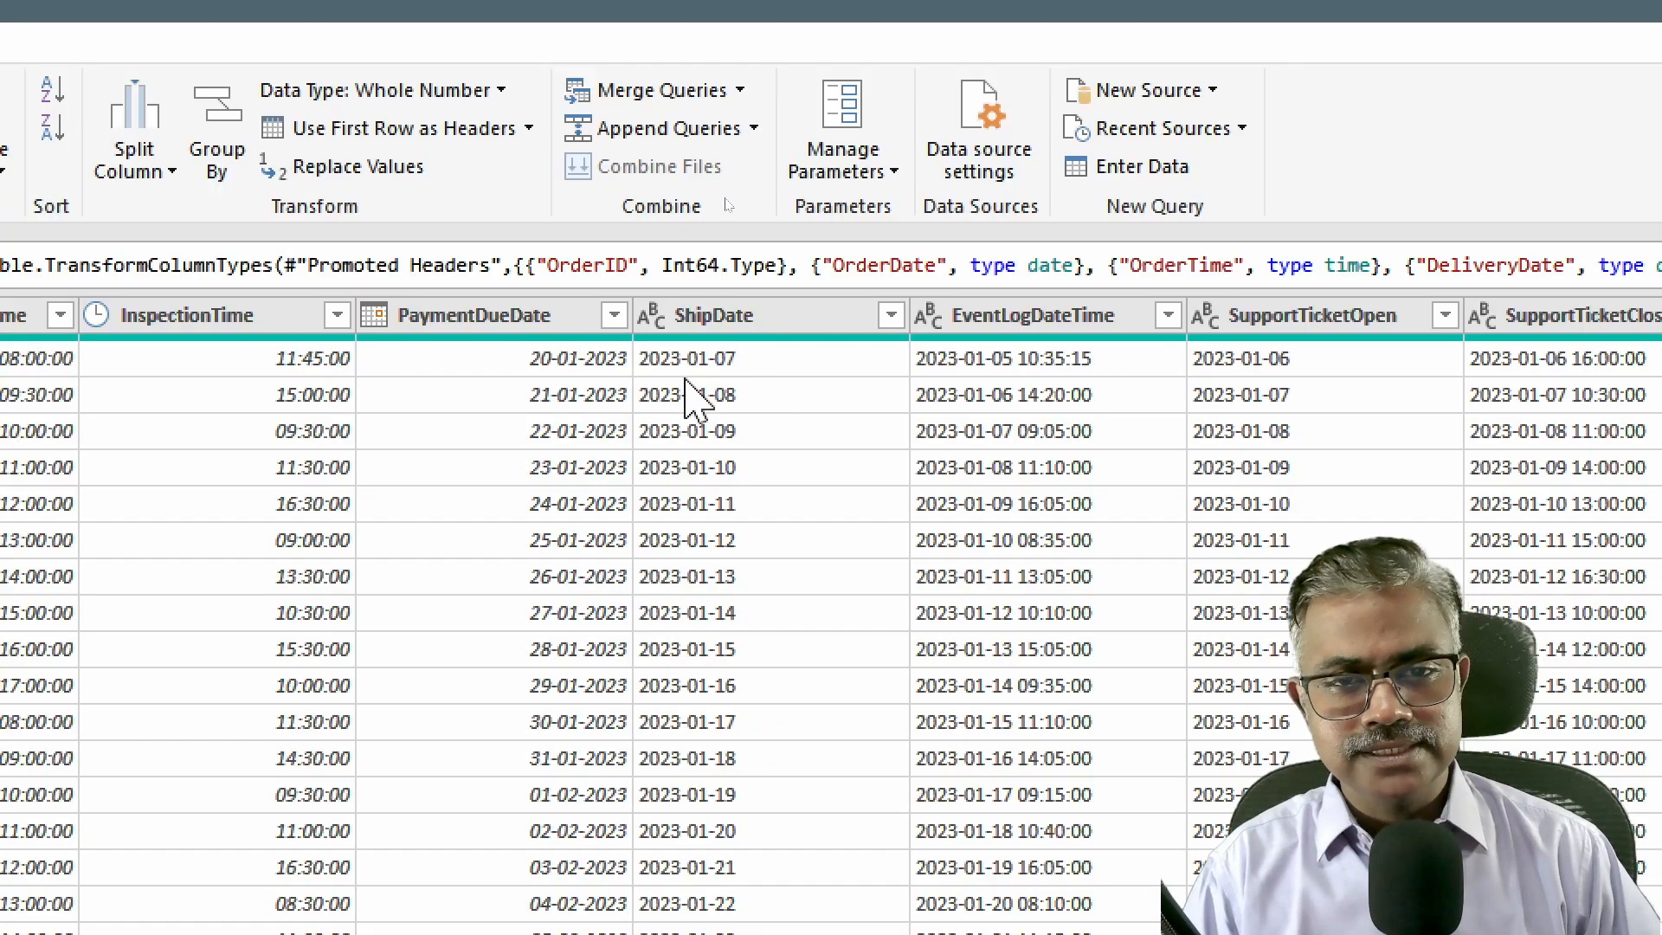
scroll(761, 692, "down", 19)
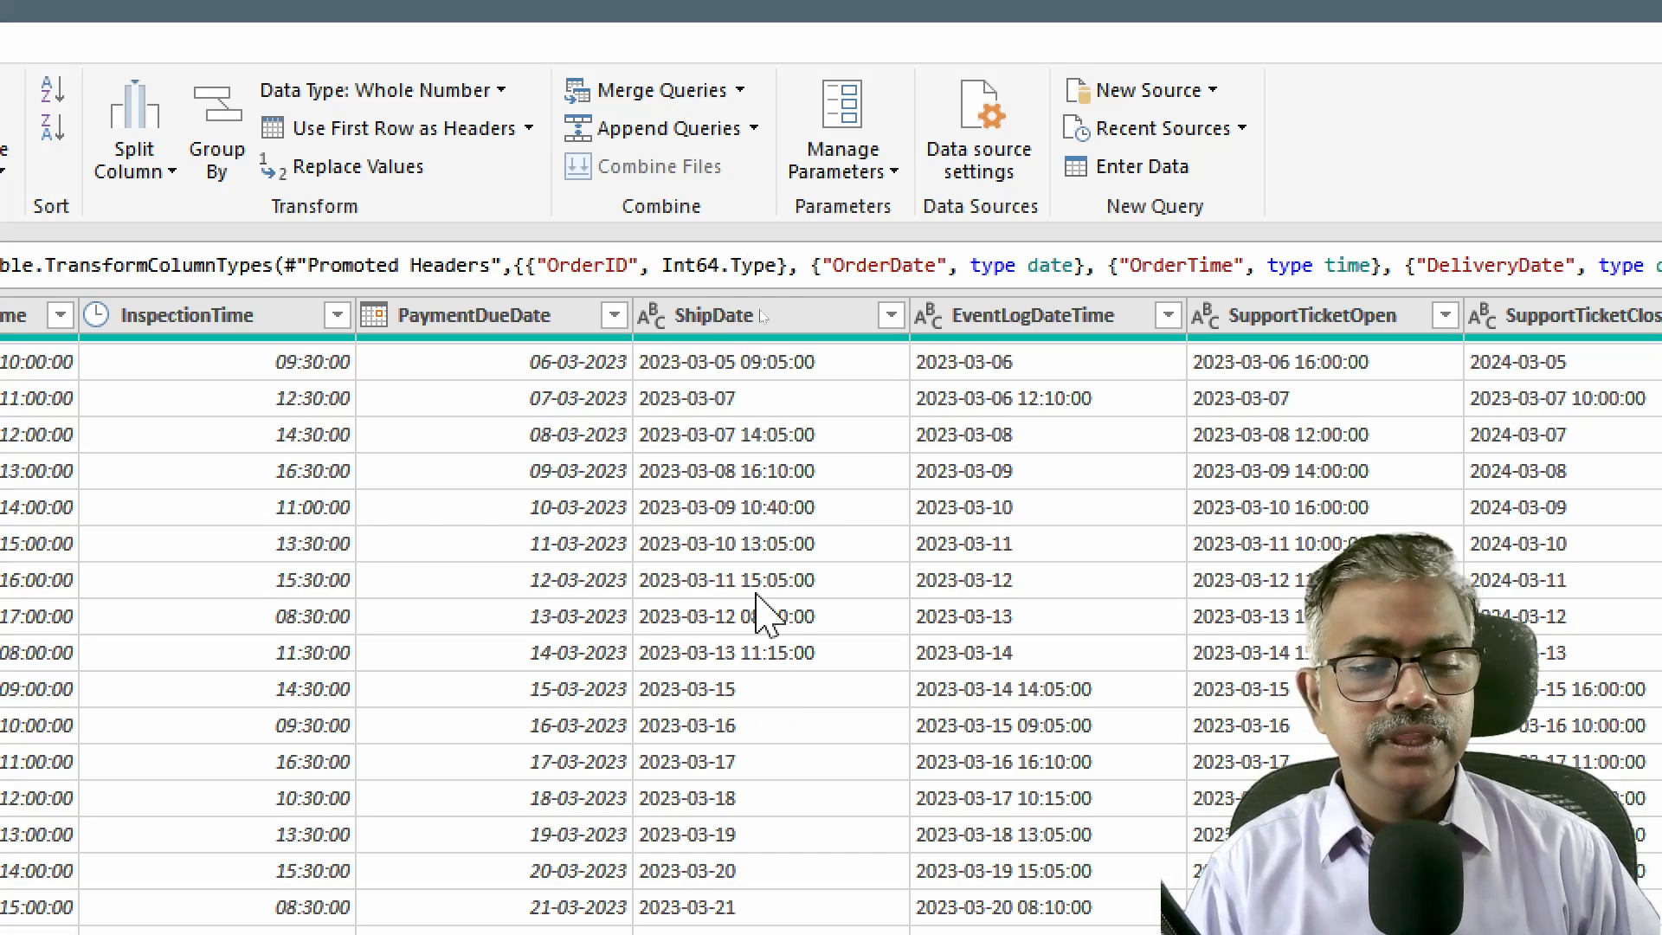
scroll(757, 610, "up", 5)
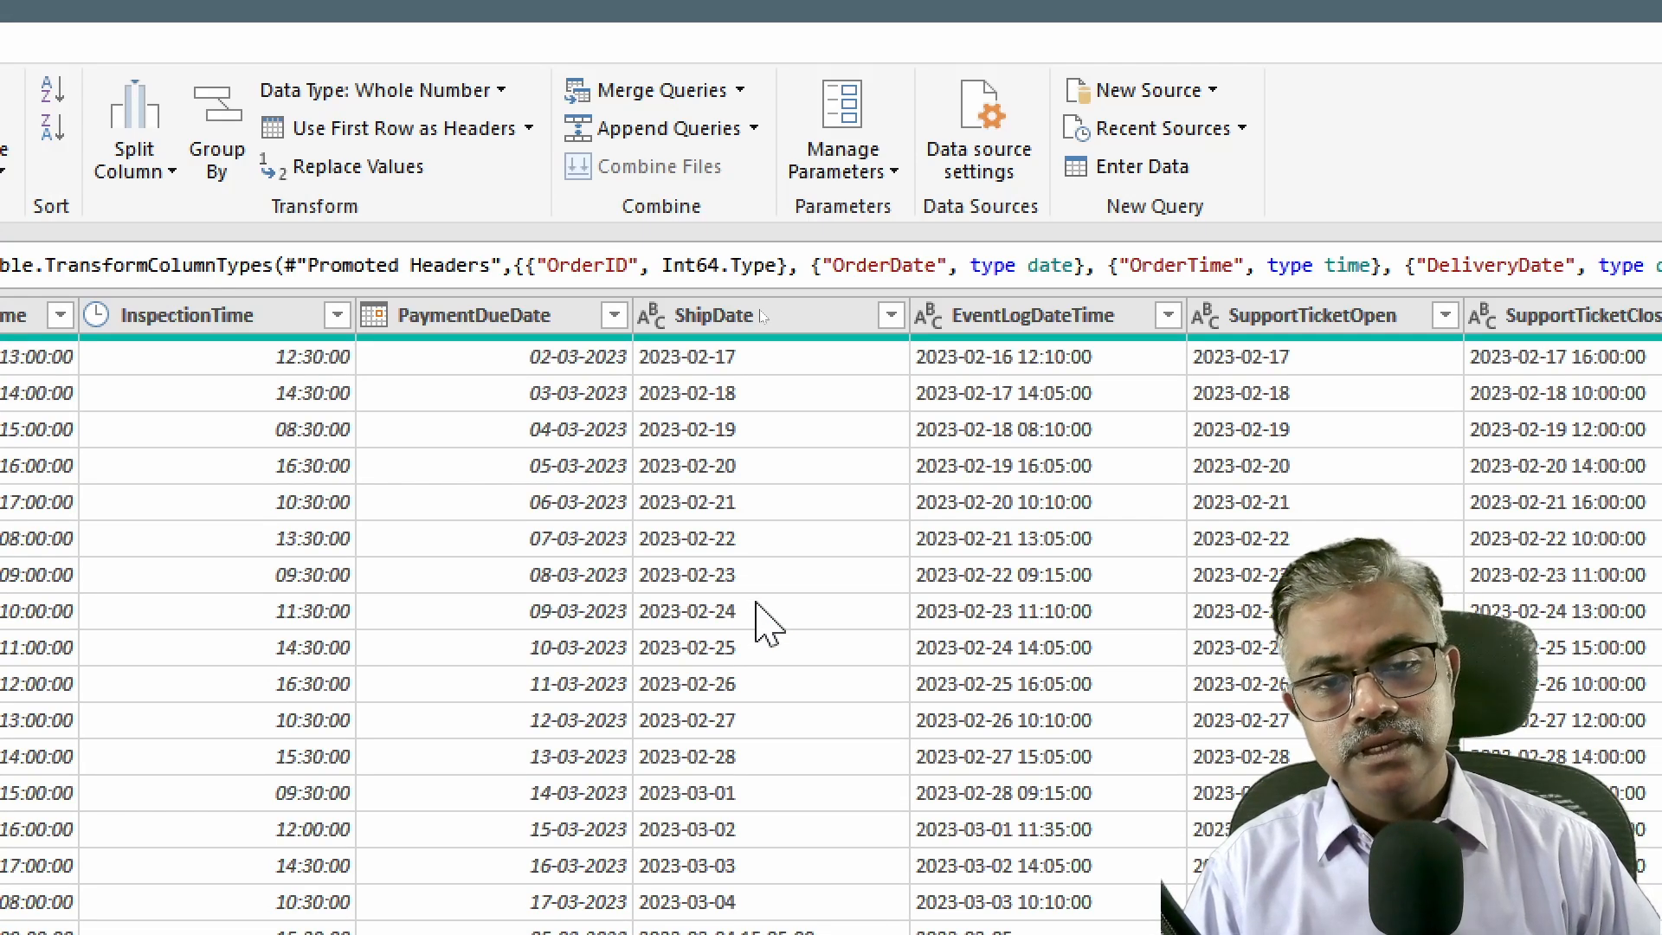
scroll(760, 619, "up", 14)
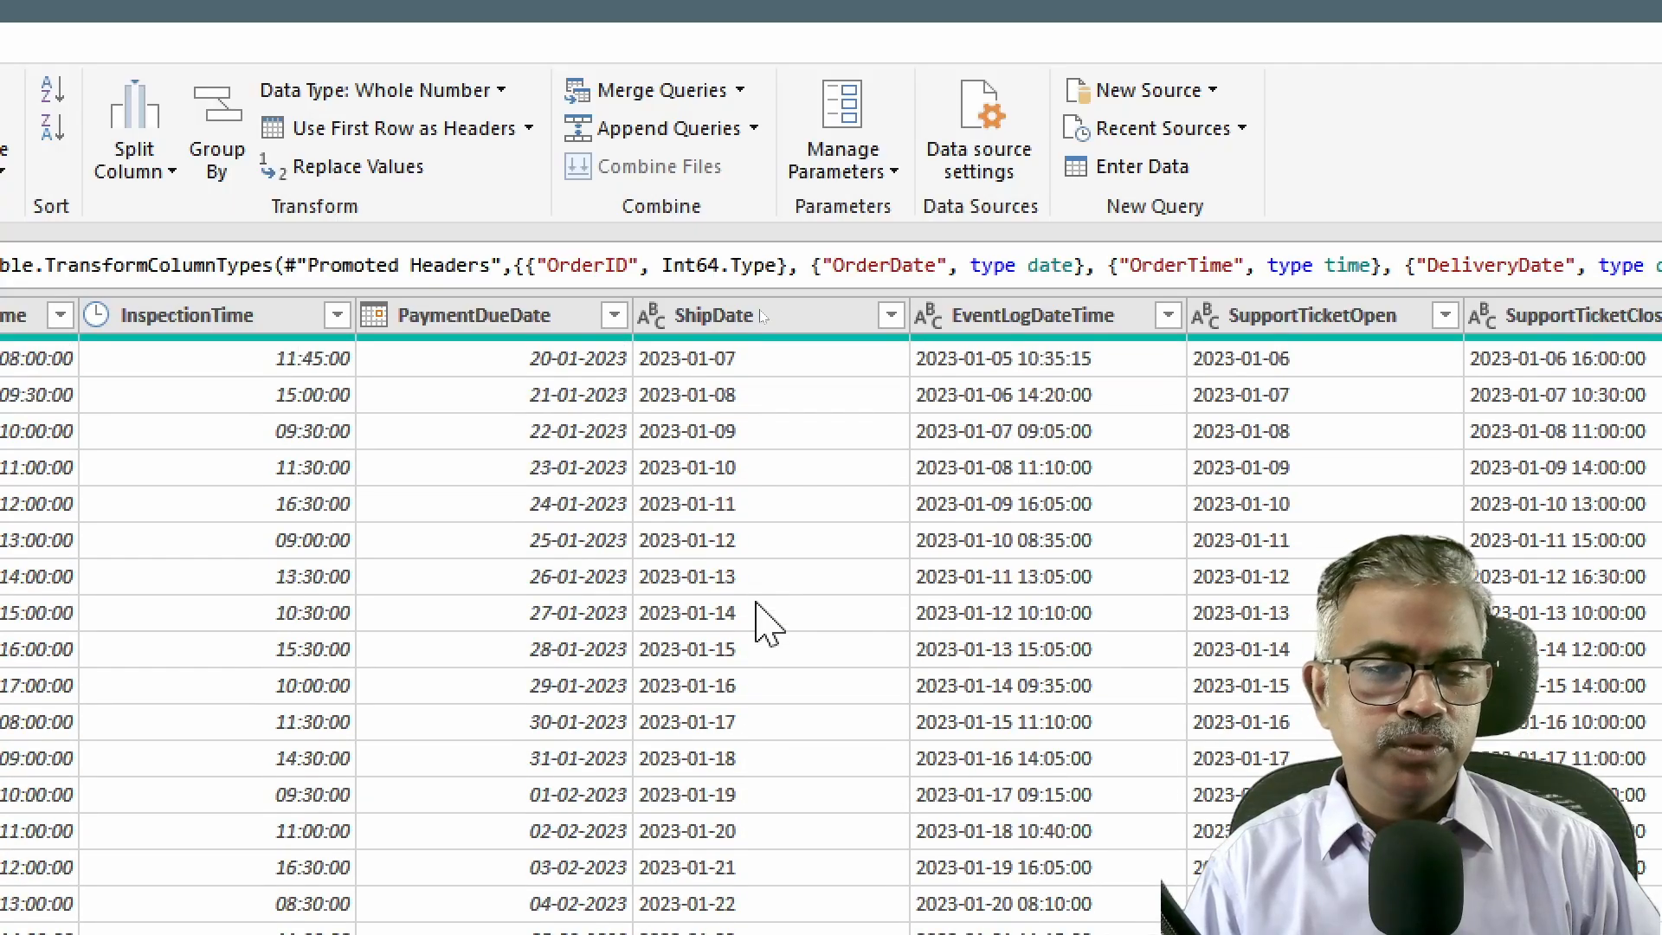
left_click(650, 316)
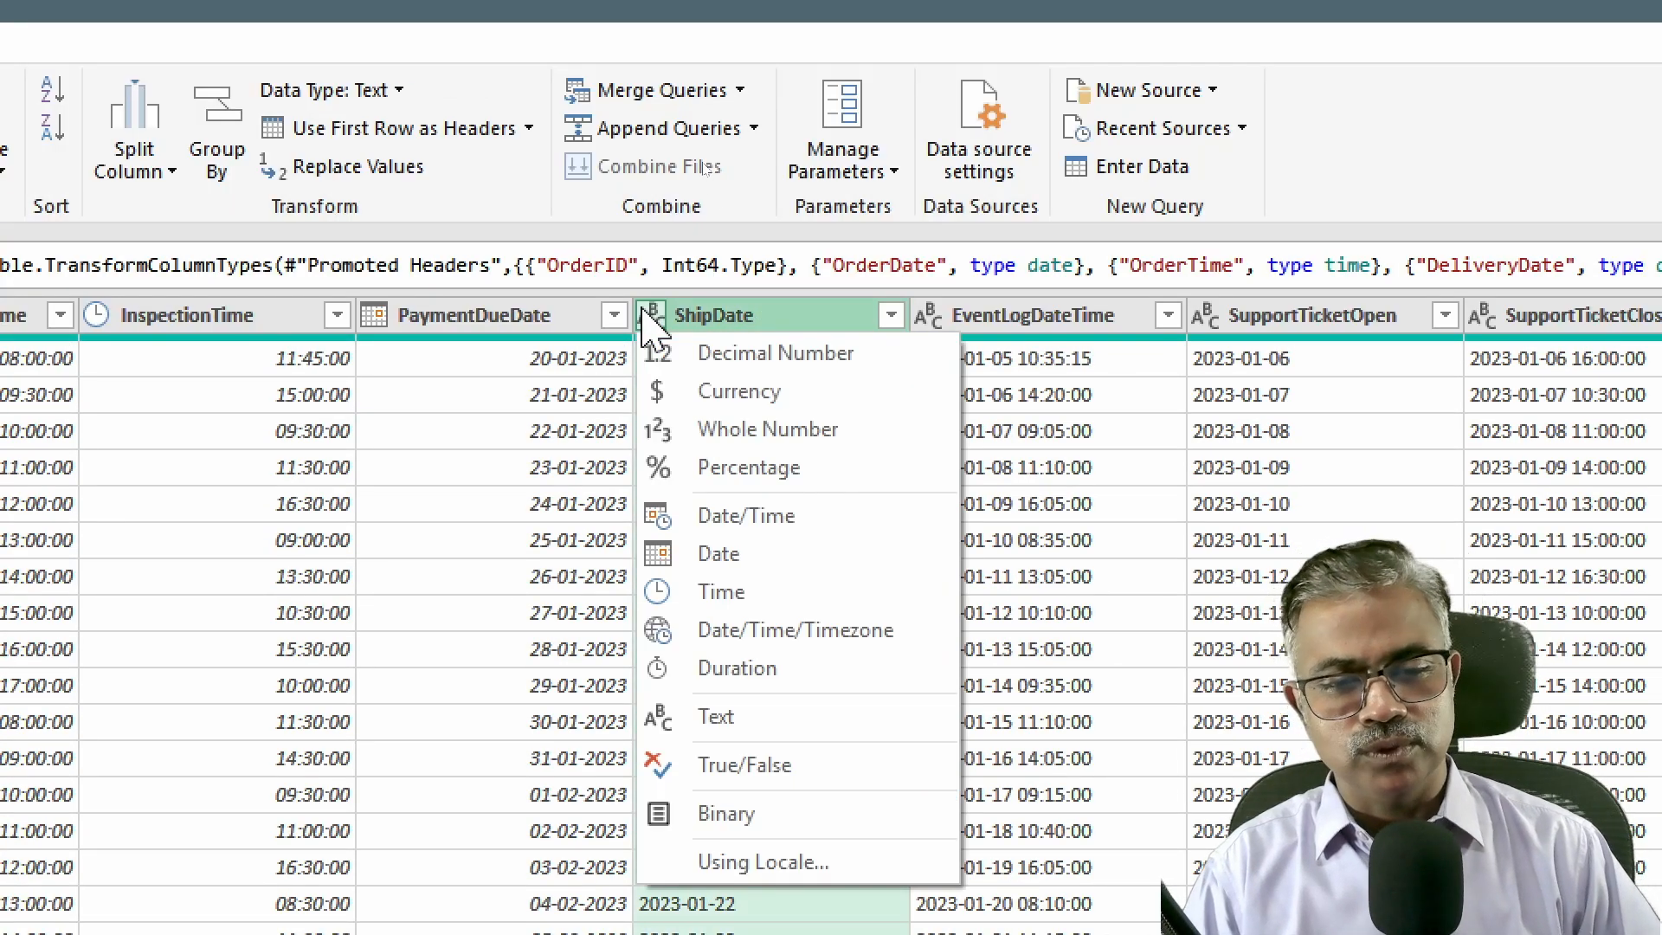
left_click(750, 522)
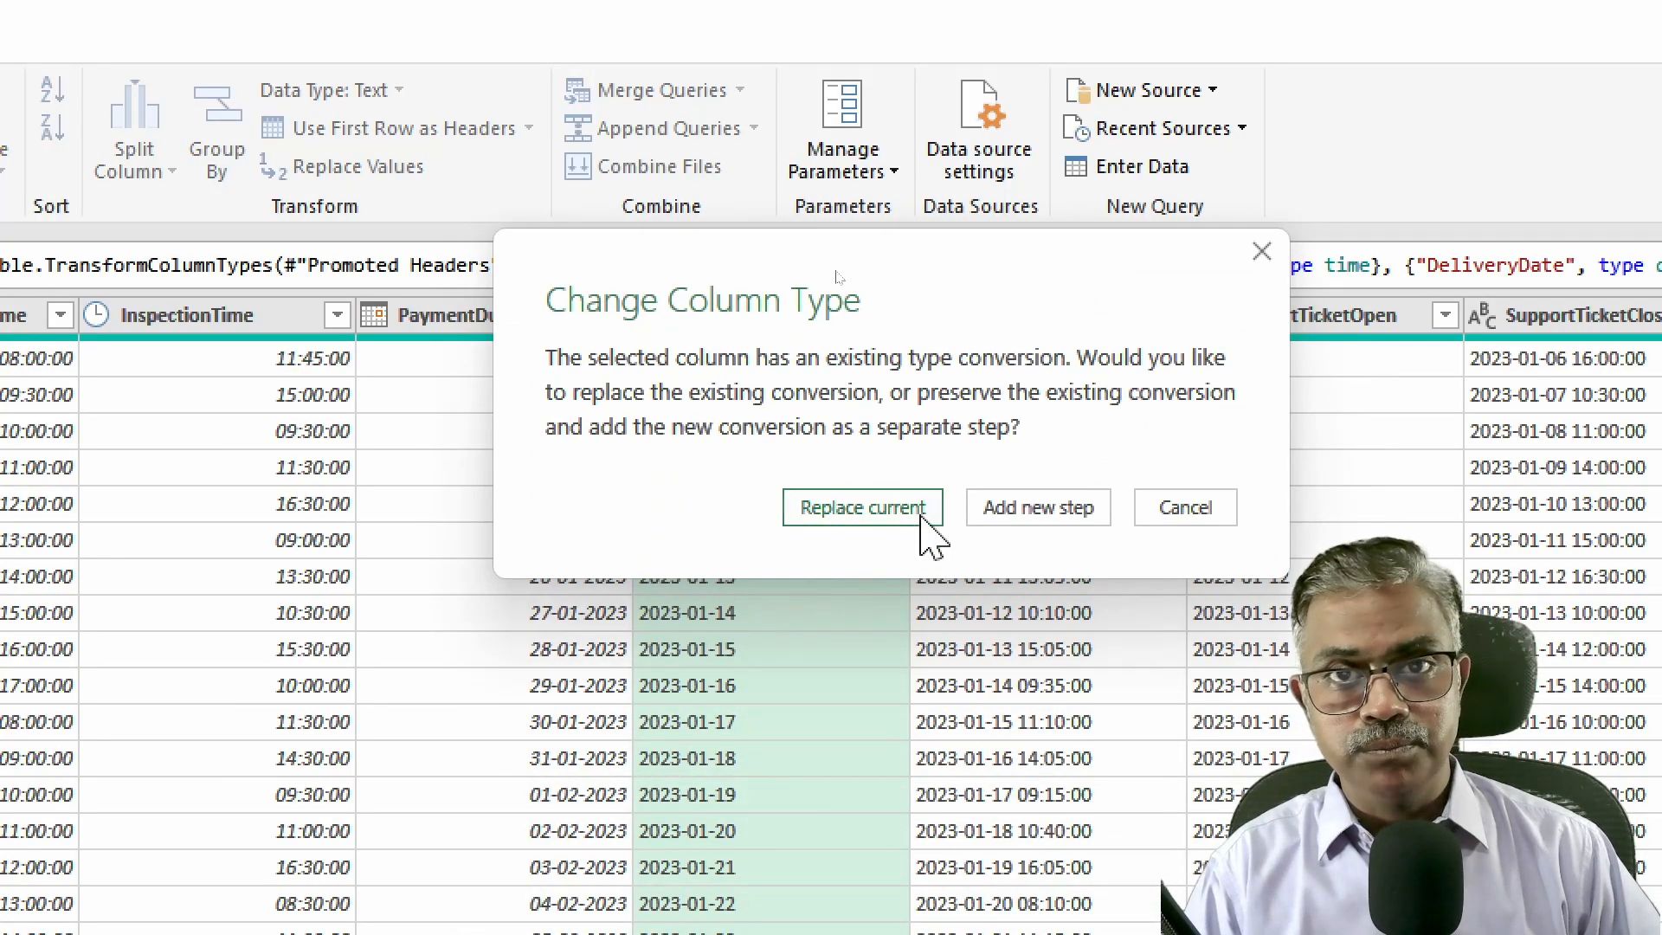
left_click(1023, 517)
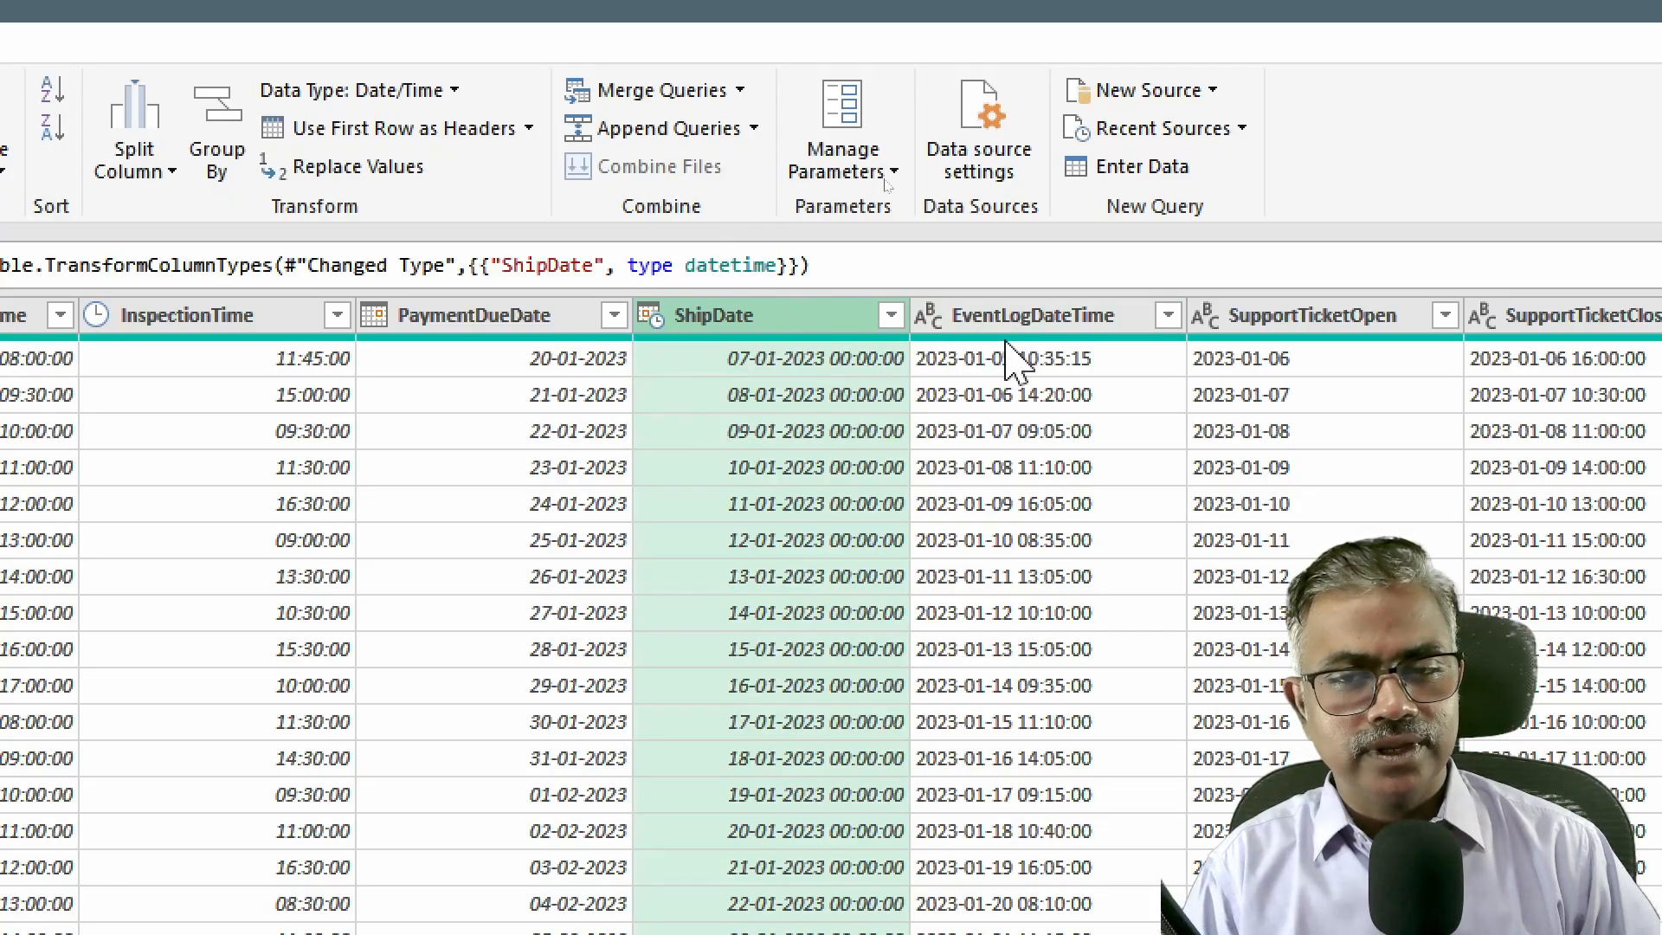
Change the EventLogDateTime column's data type to Date/Time and check the converted values
left_click(928, 317)
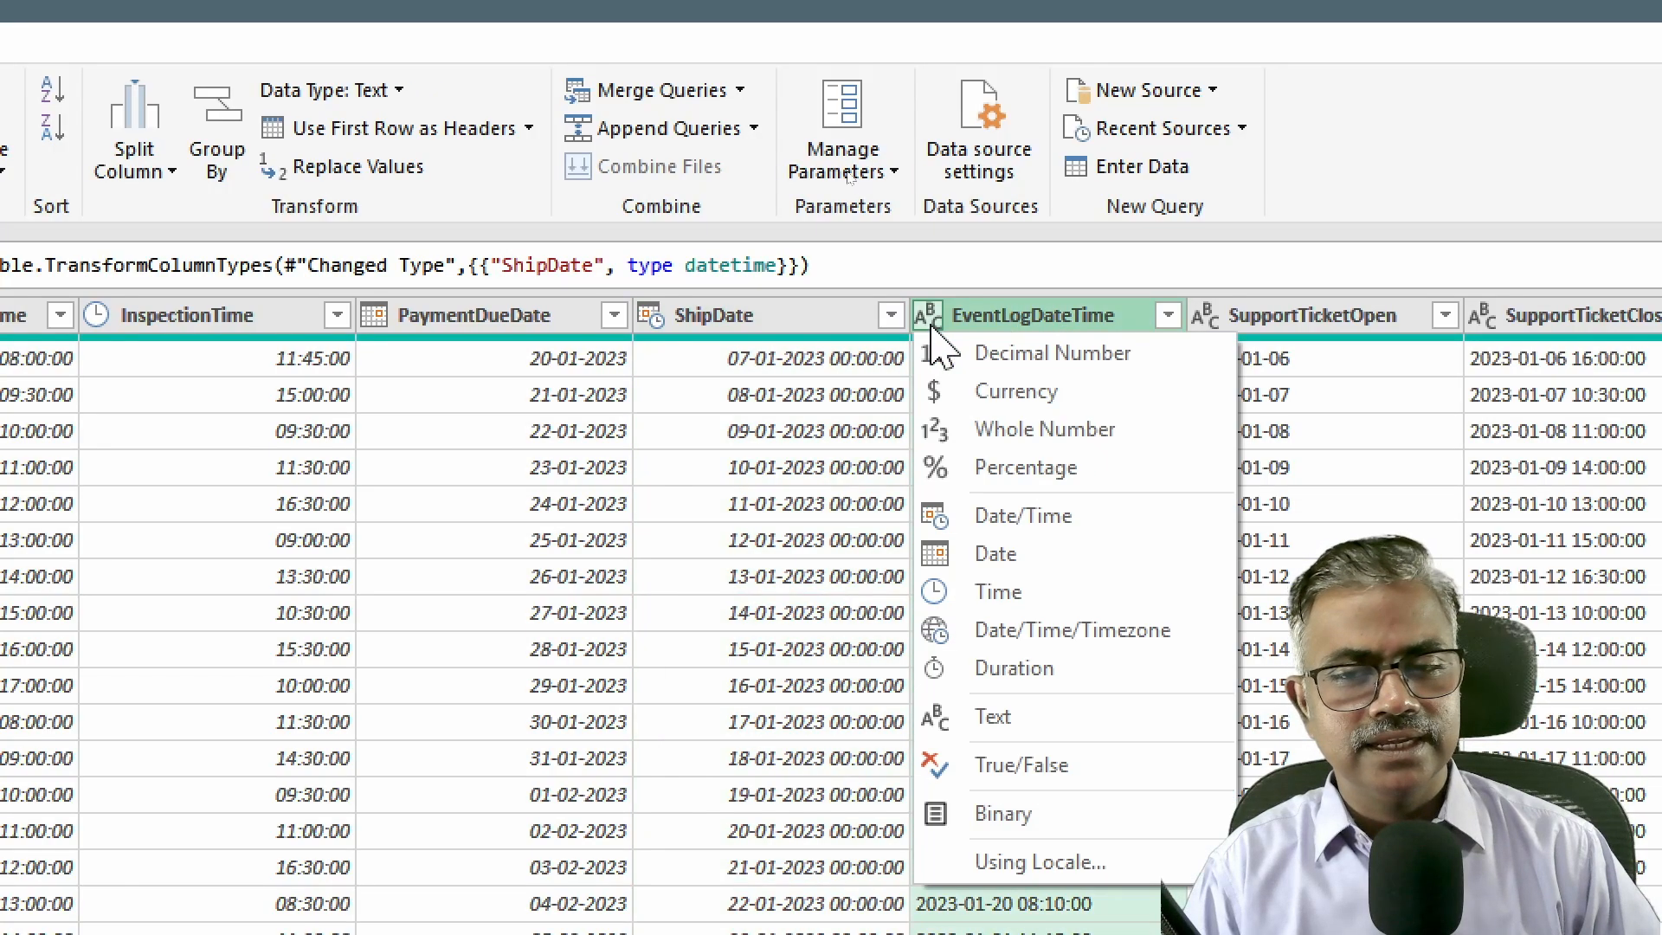
left_click(1001, 514)
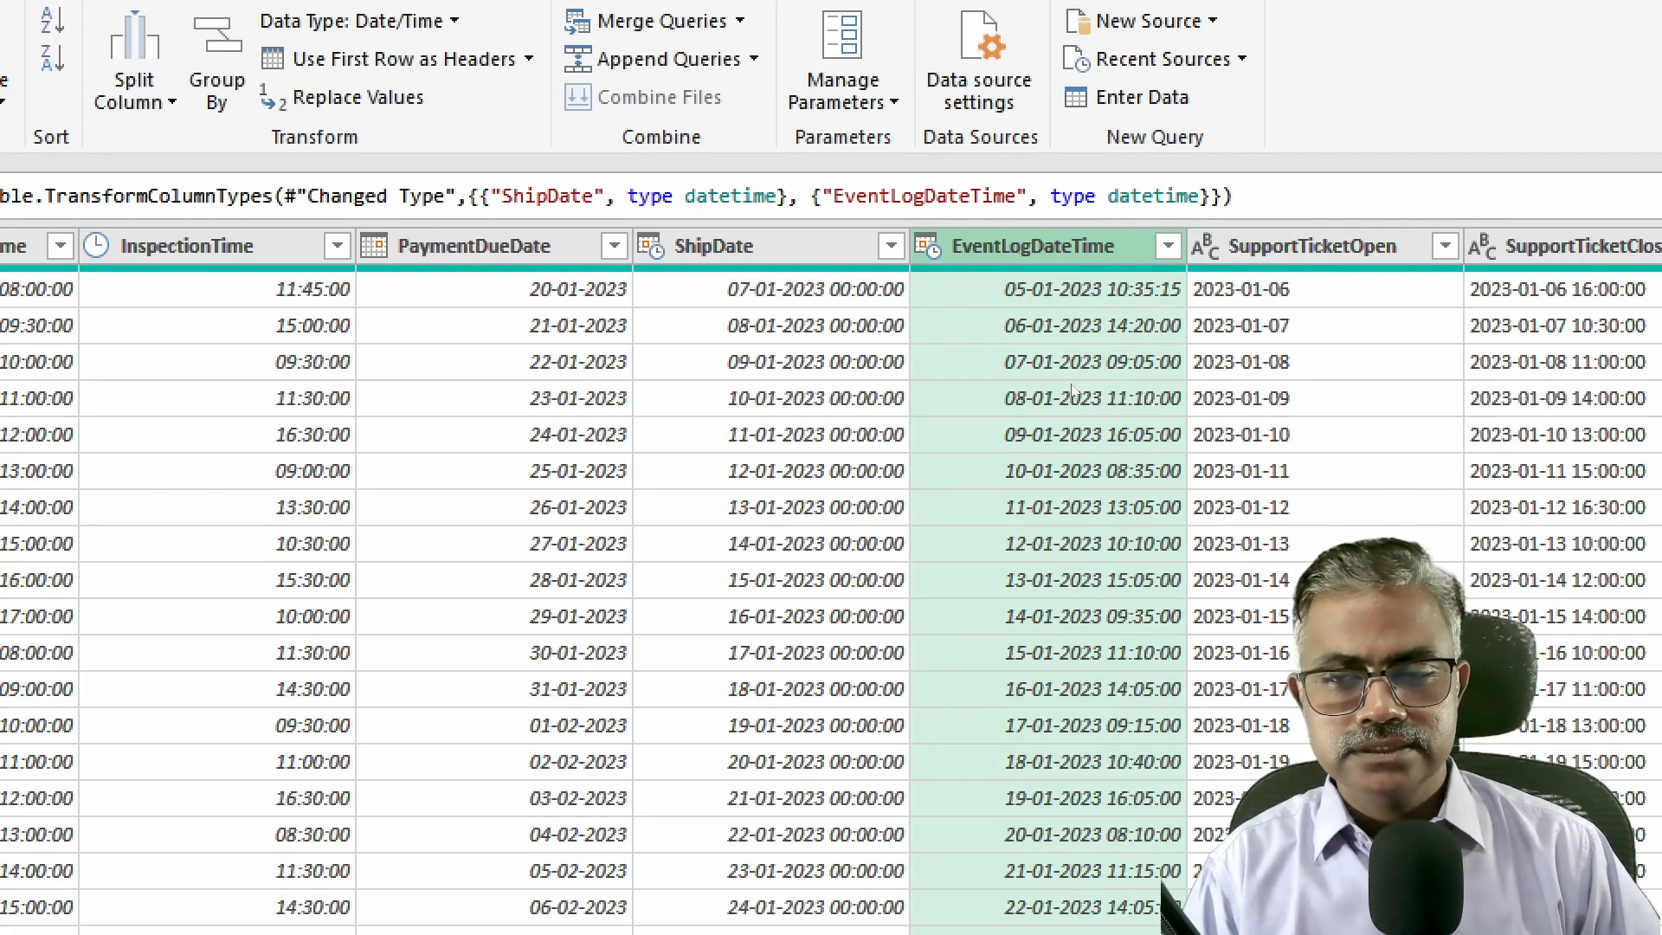
scroll(1072, 391, "down", 15)
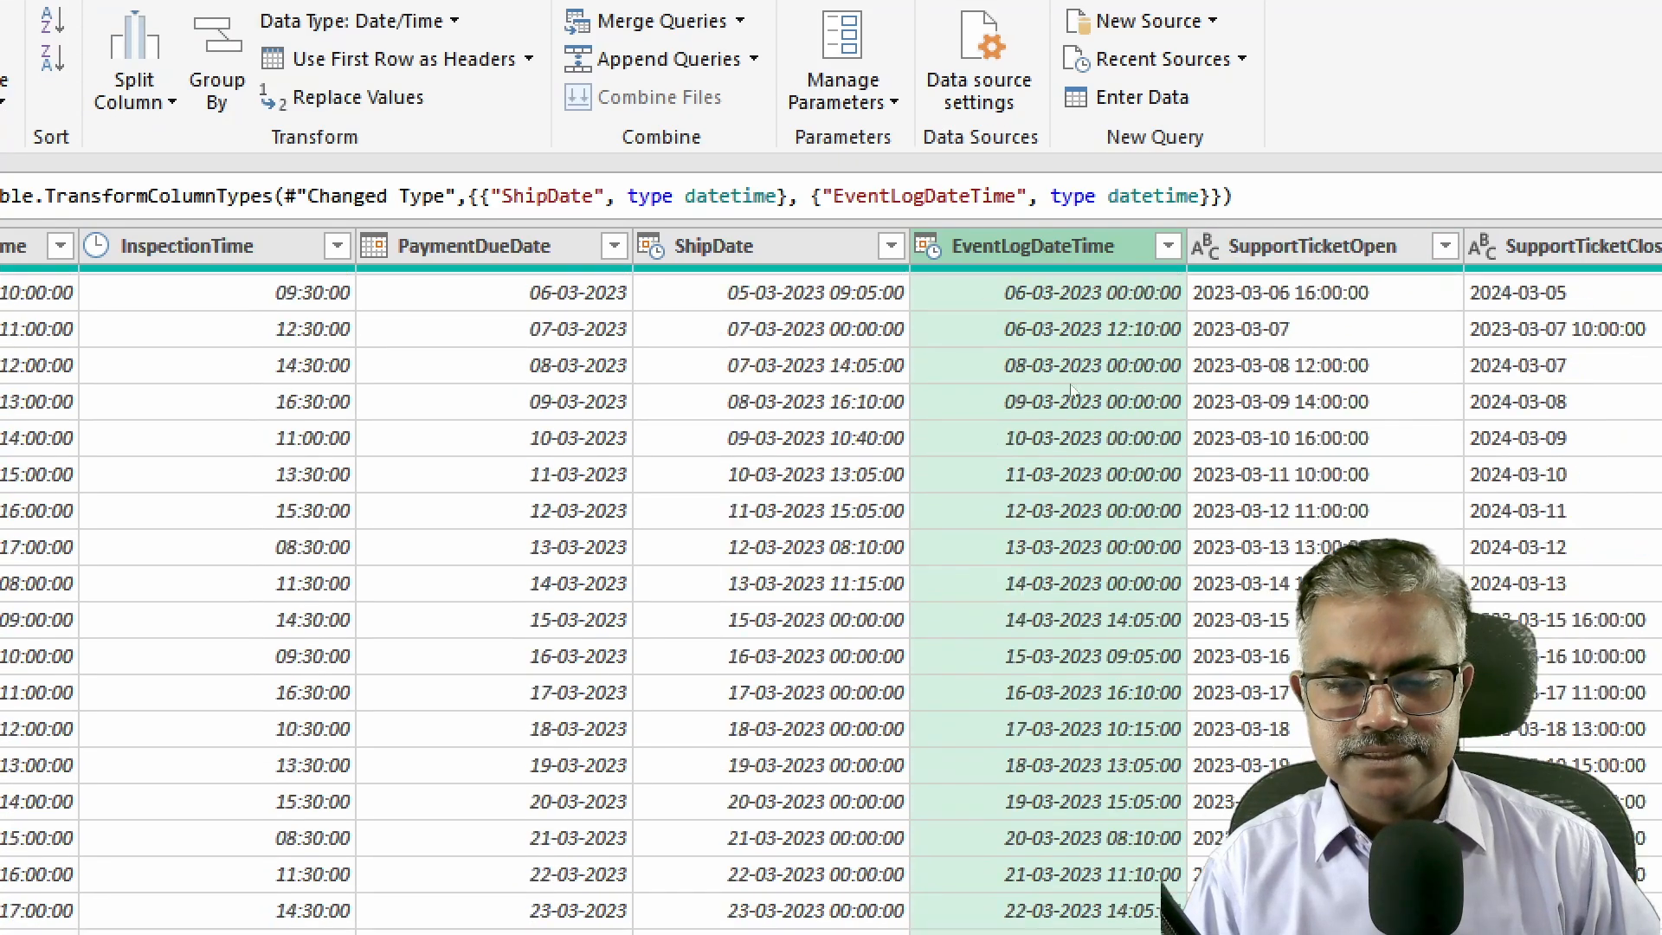
scroll(1072, 392, "up", 15)
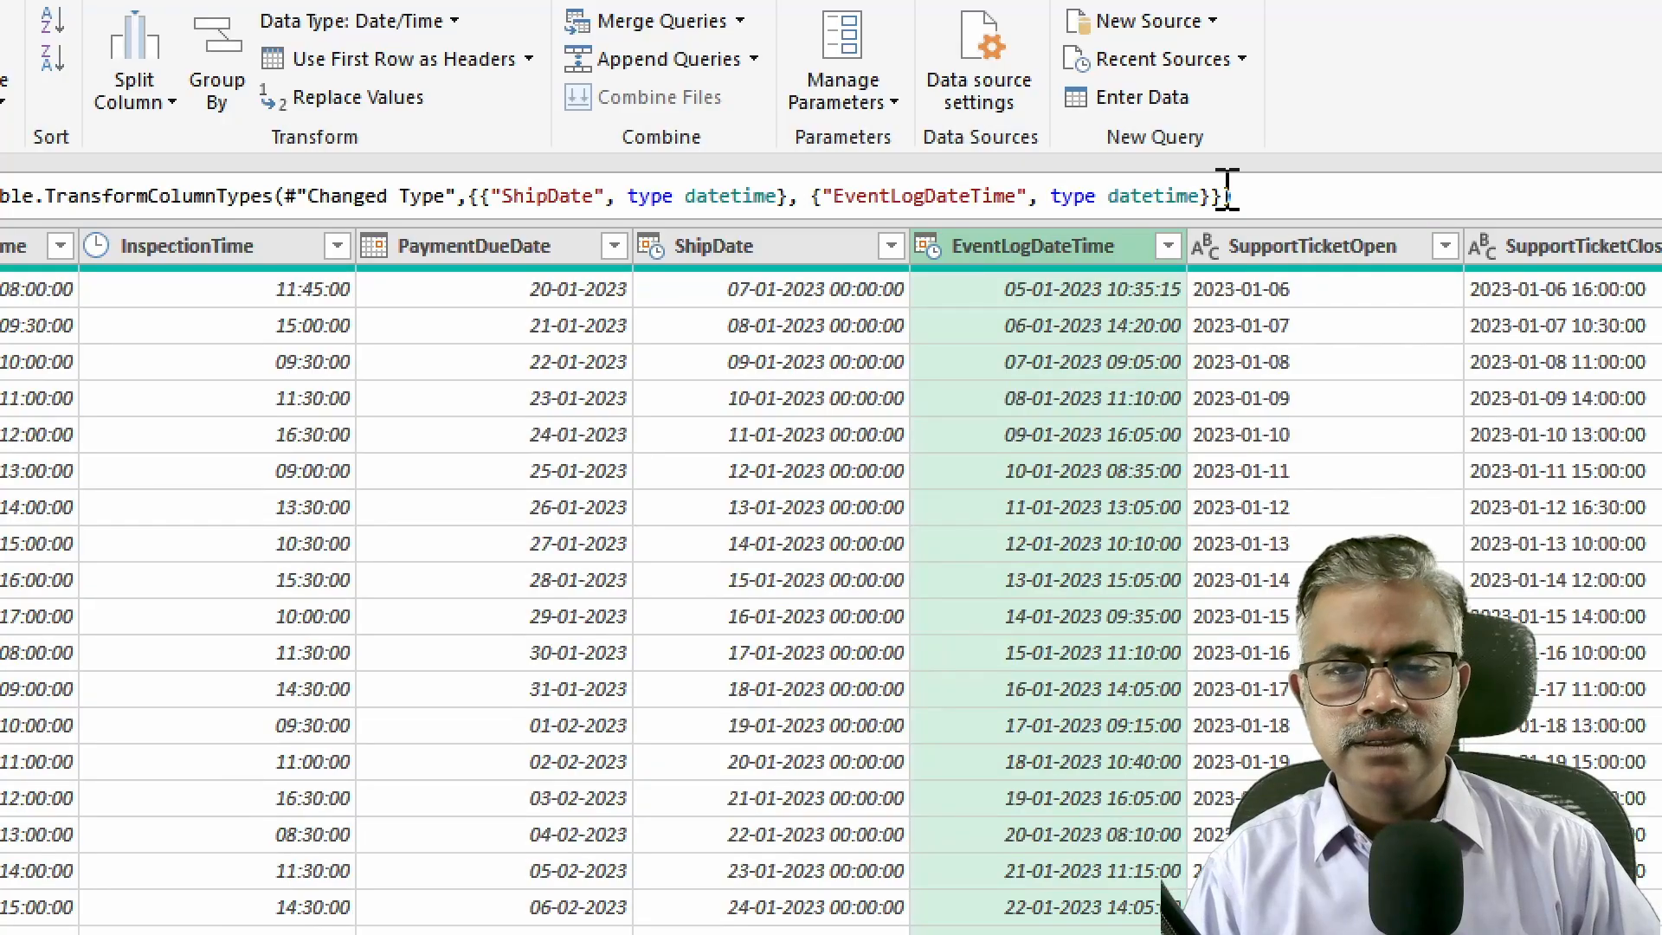
Change the data types of the SupportTicketOpen and SupportTicketClose columns to Date/Time
left_click(1205, 248)
left_click(1278, 447)
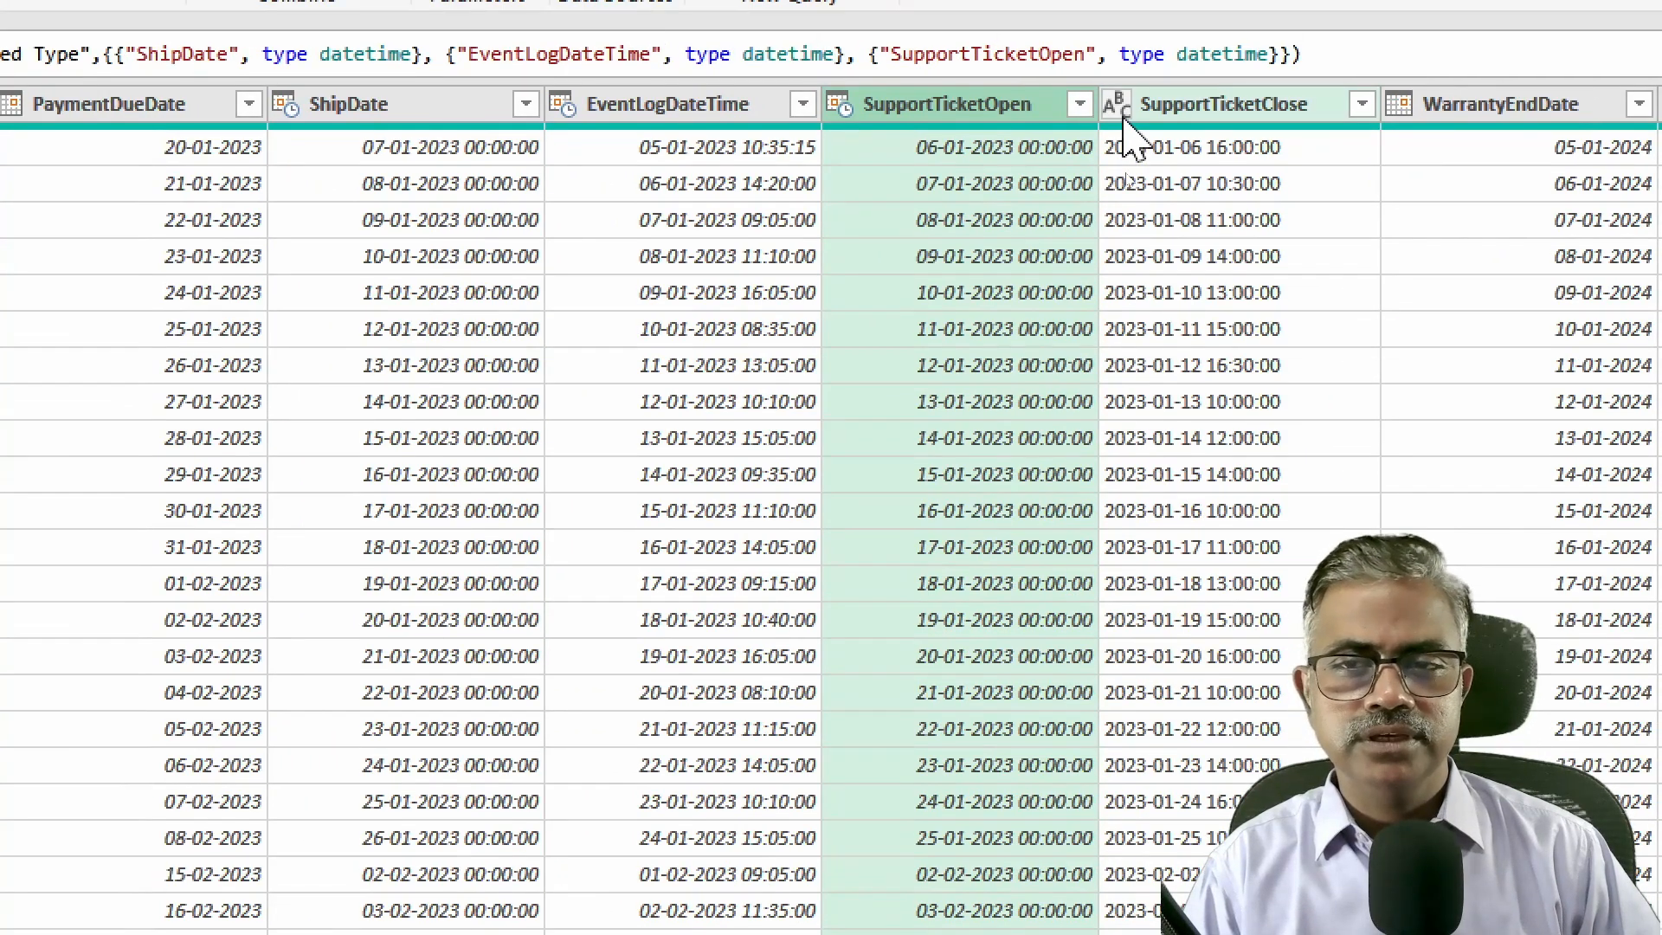
left_click(1116, 69)
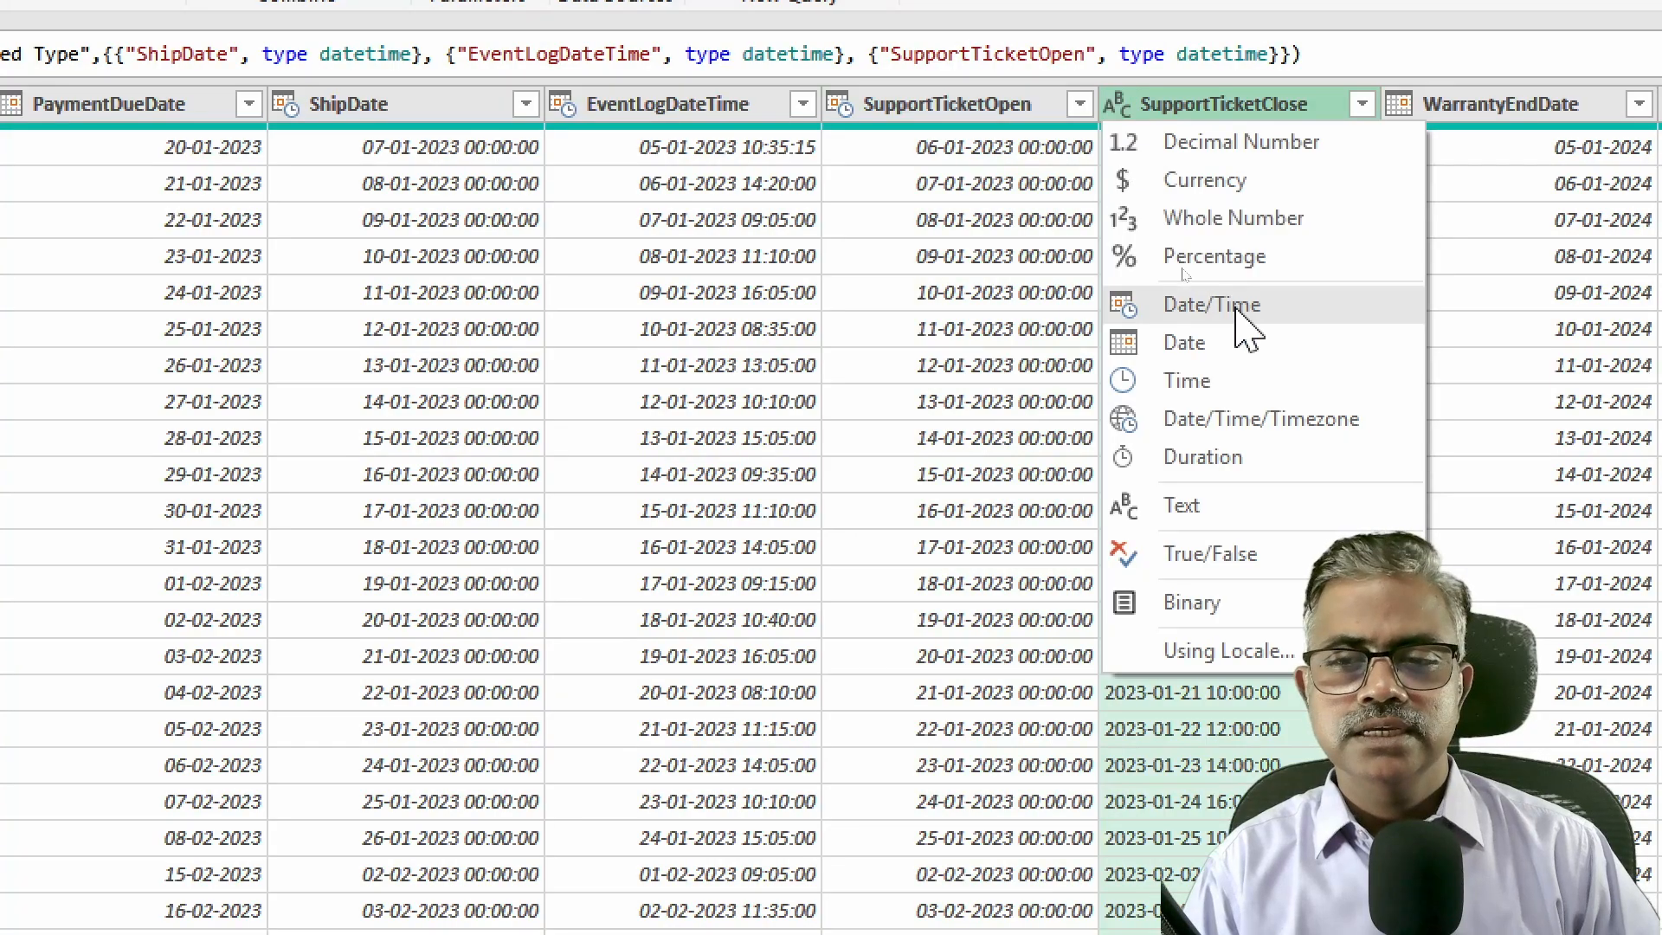
left_click(1235, 268)
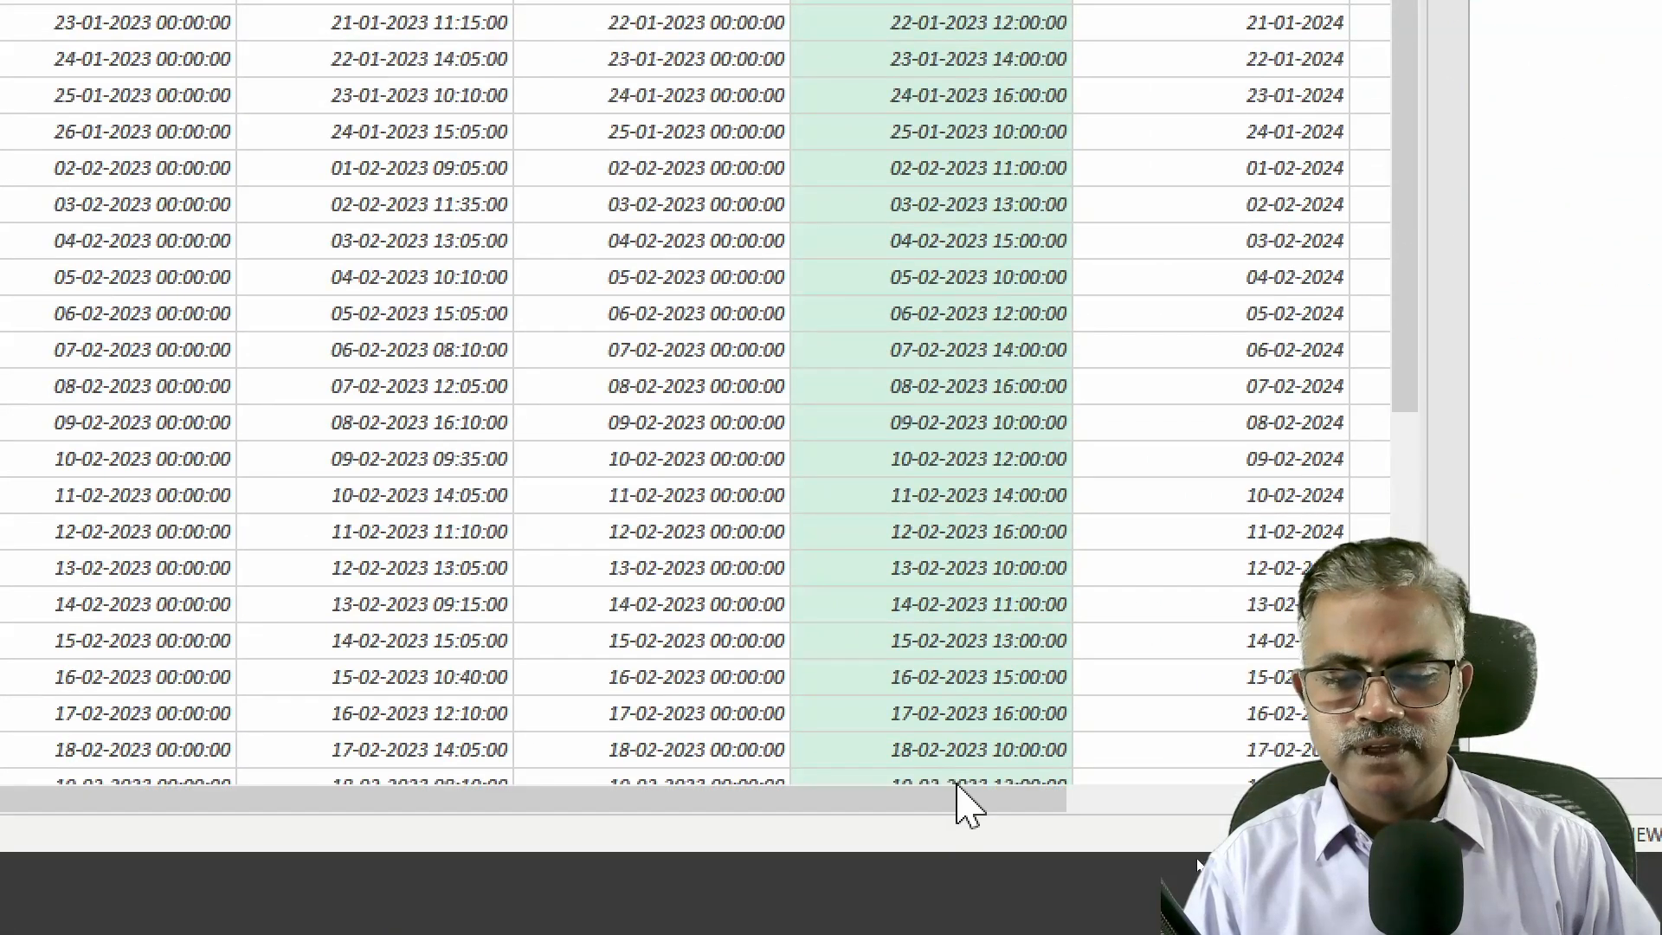
Combine the OrderDate and OrderTime columns into a new Date/Time column, keeping the original columns
left_click_drag(970, 796, 1298, 801)
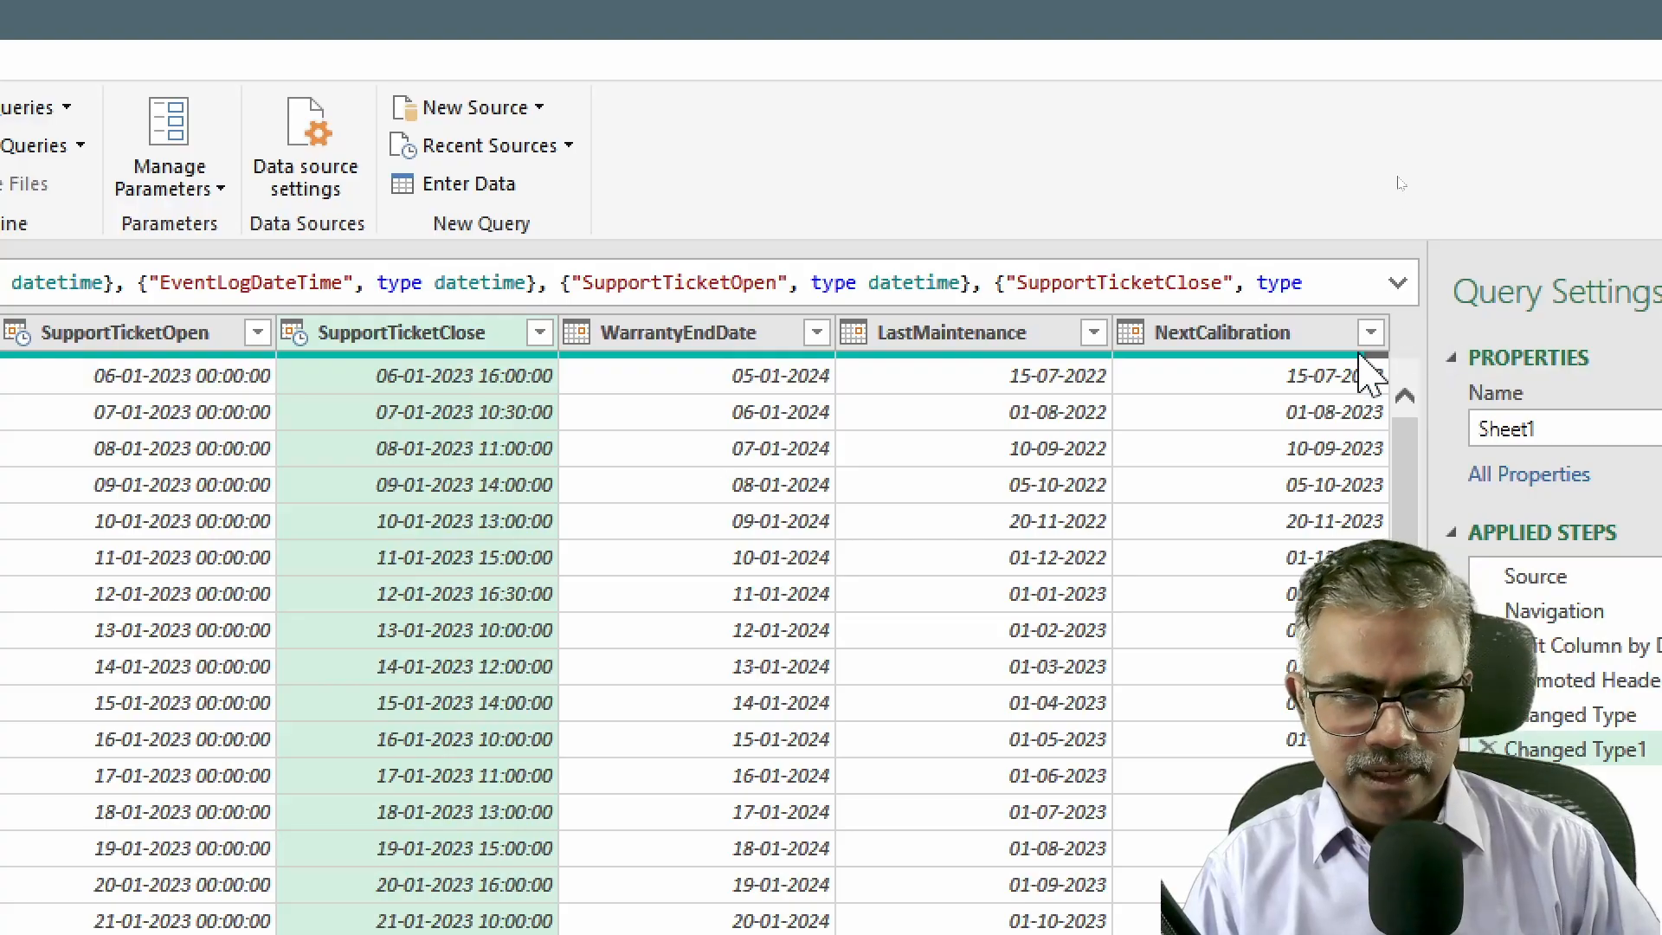
mouse_move(1382, 355)
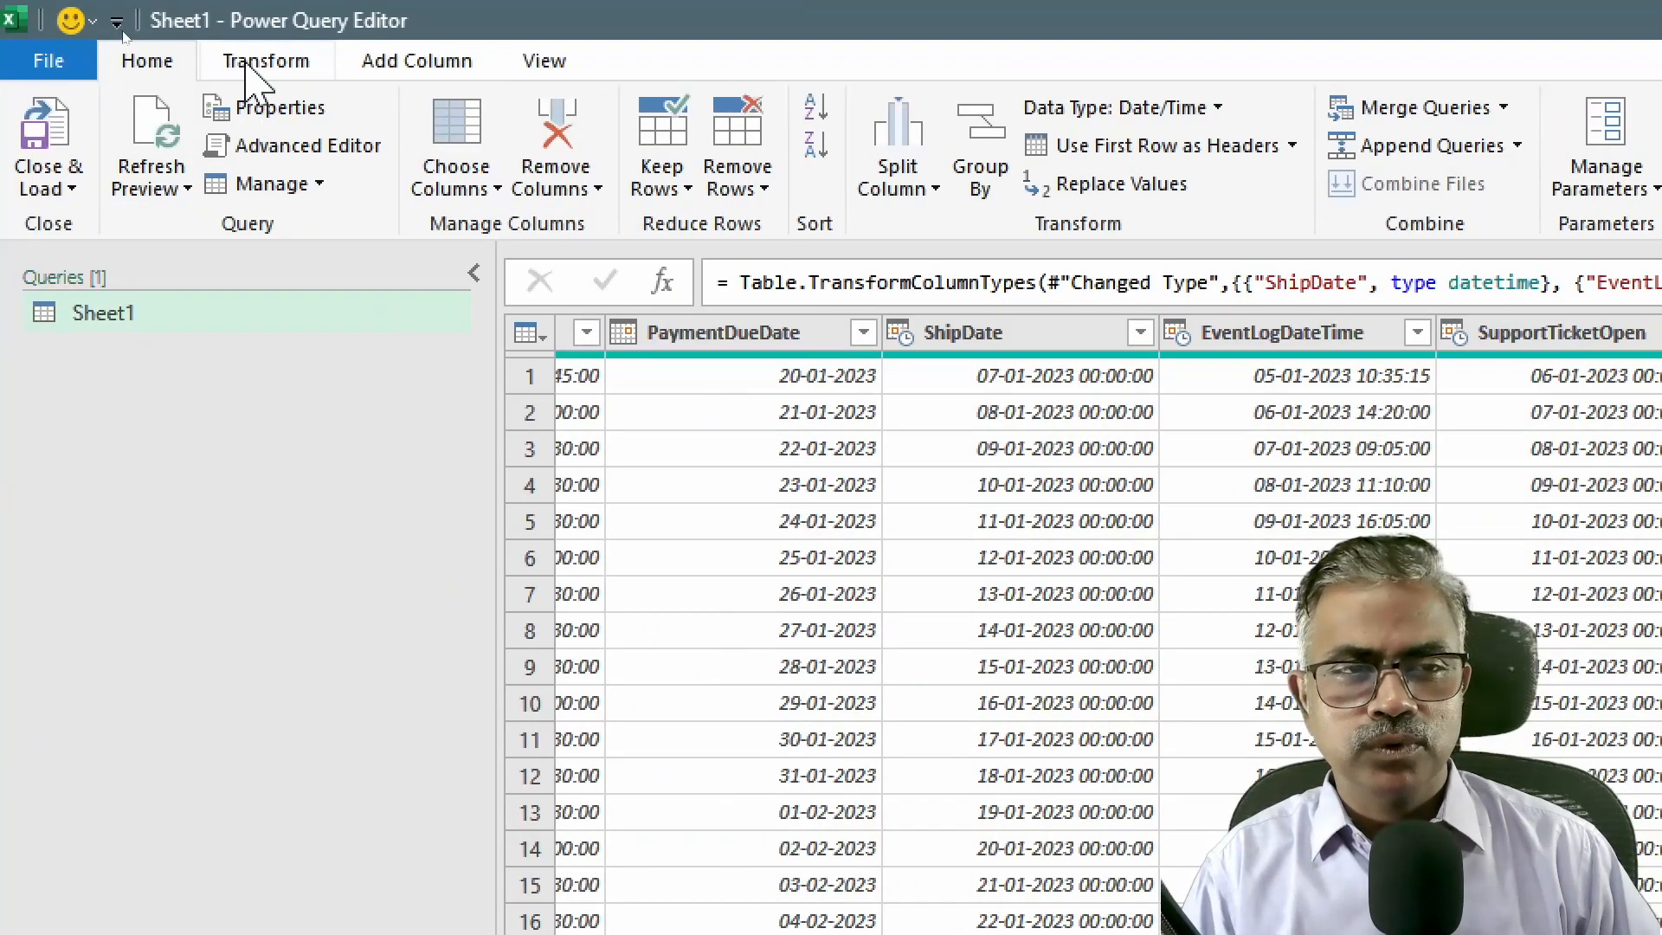
left_click(251, 64)
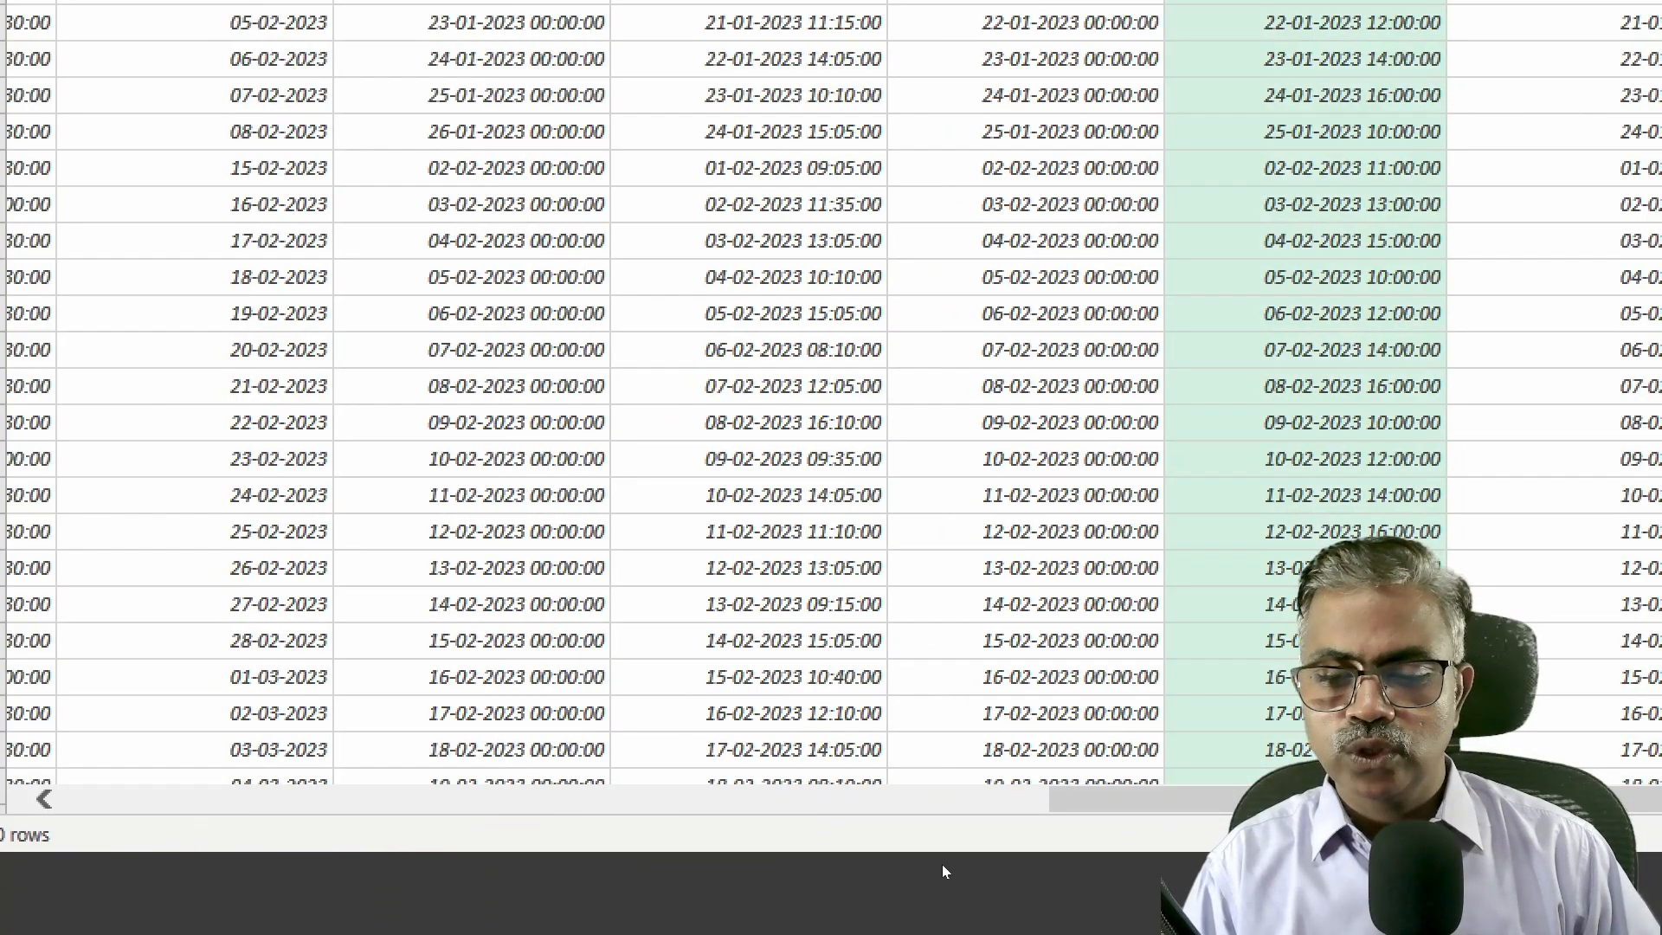
left_click_drag(1385, 798, 286, 749)
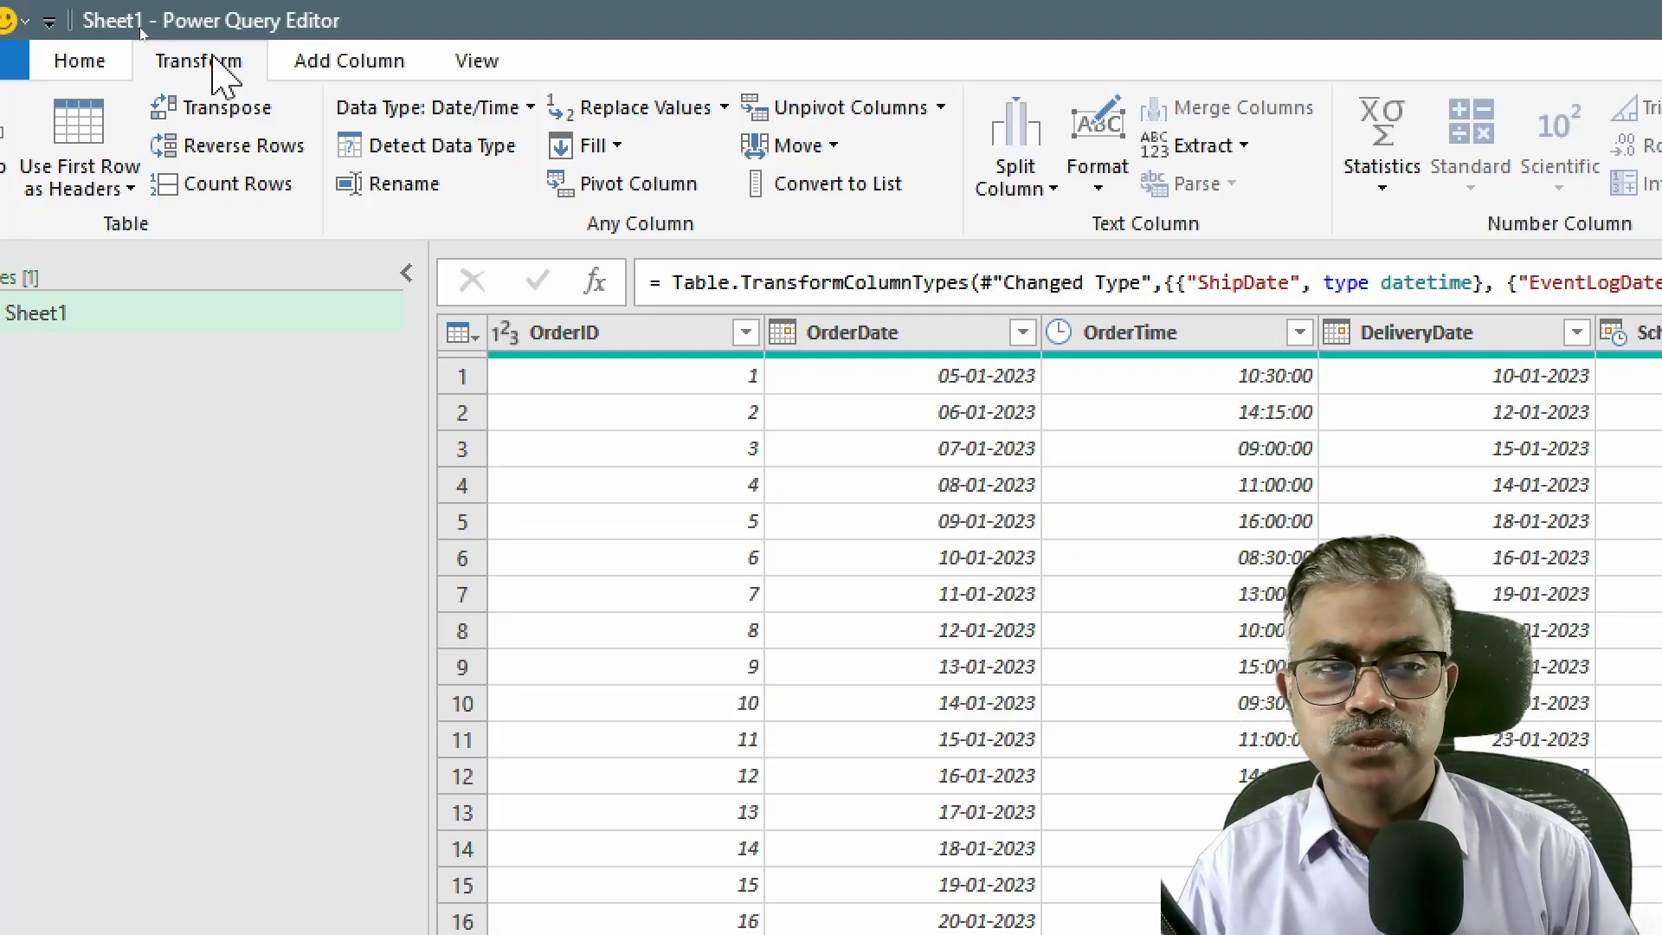
left_click(364, 63)
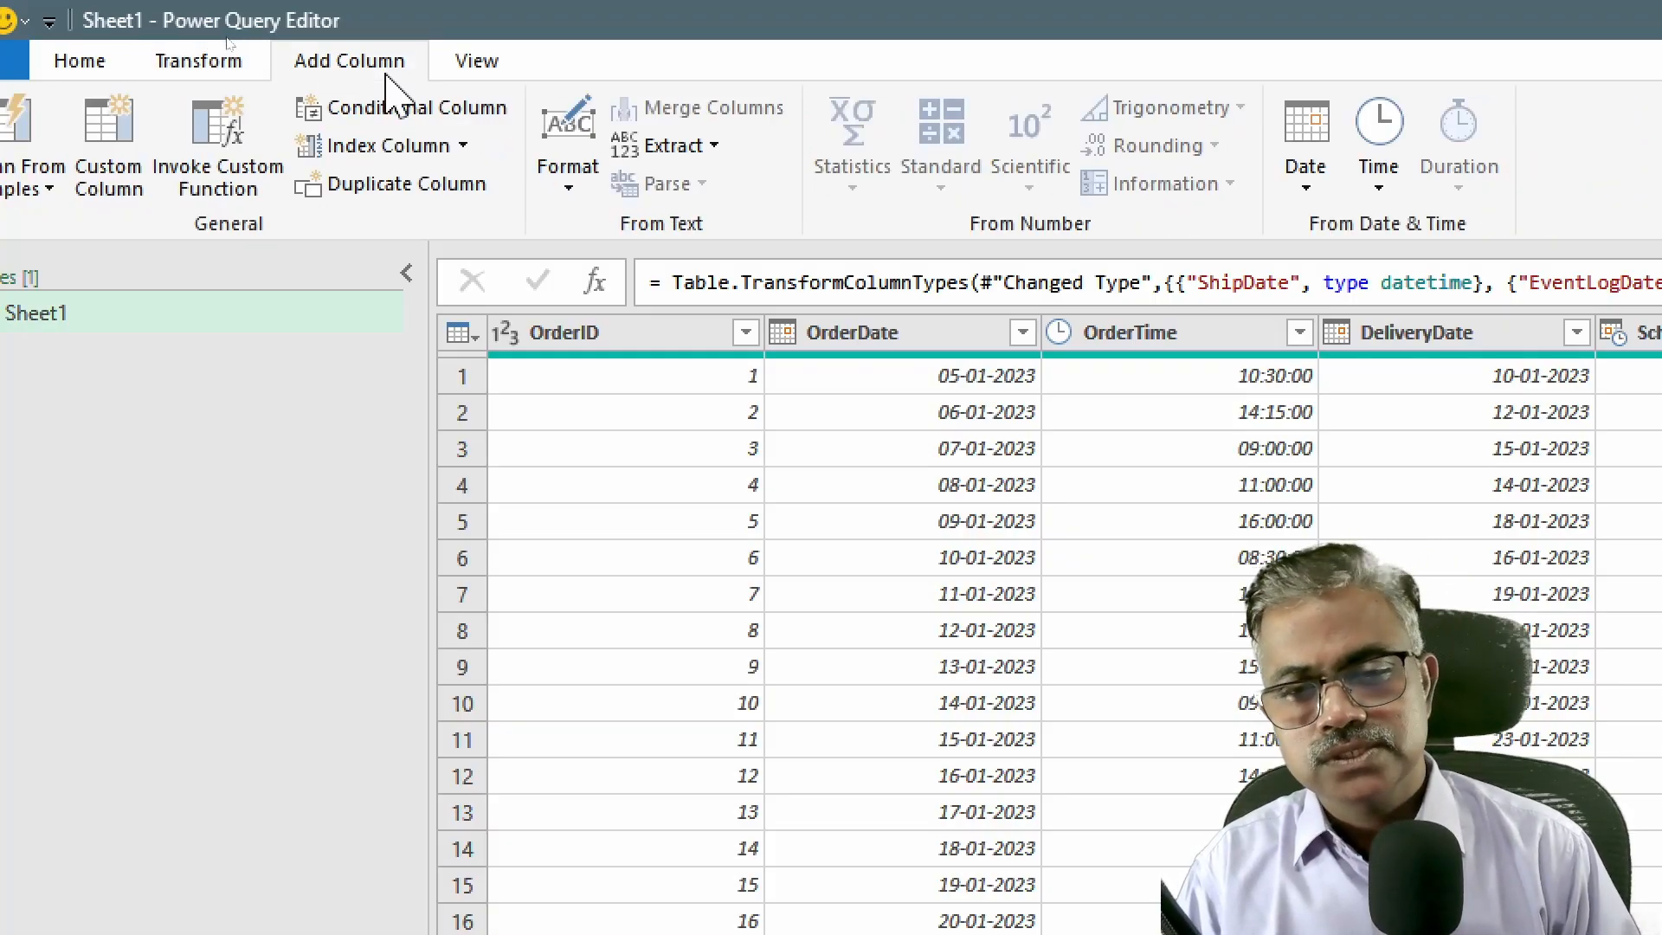
left_click(900, 338)
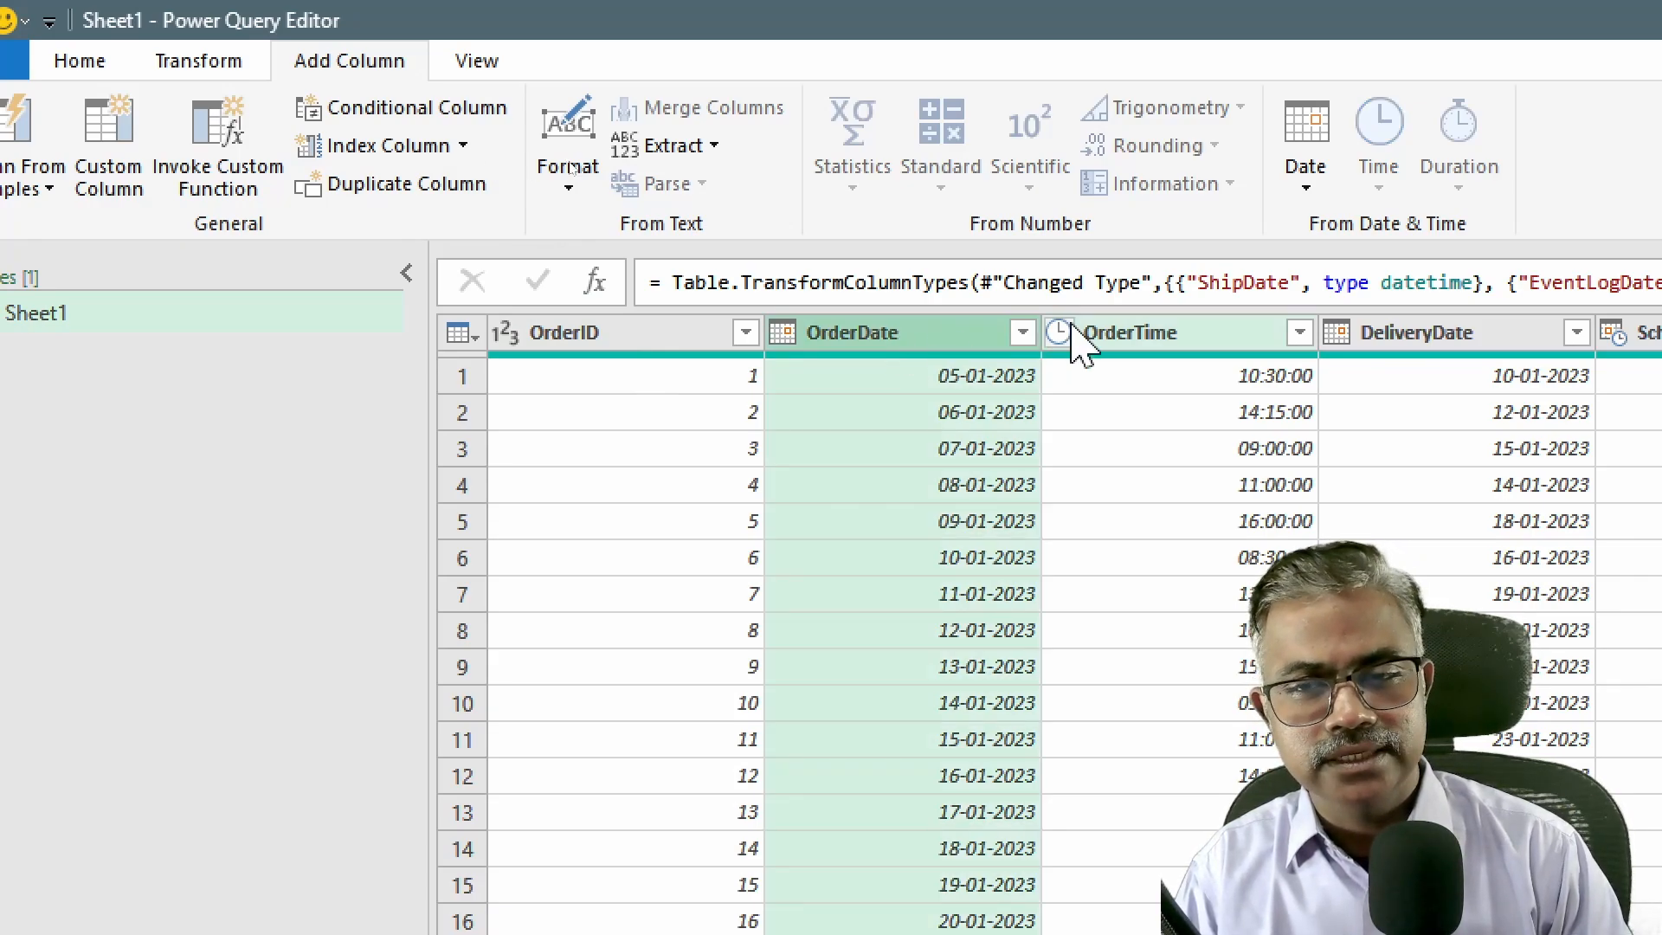
left_click(1169, 344, "ctrl")
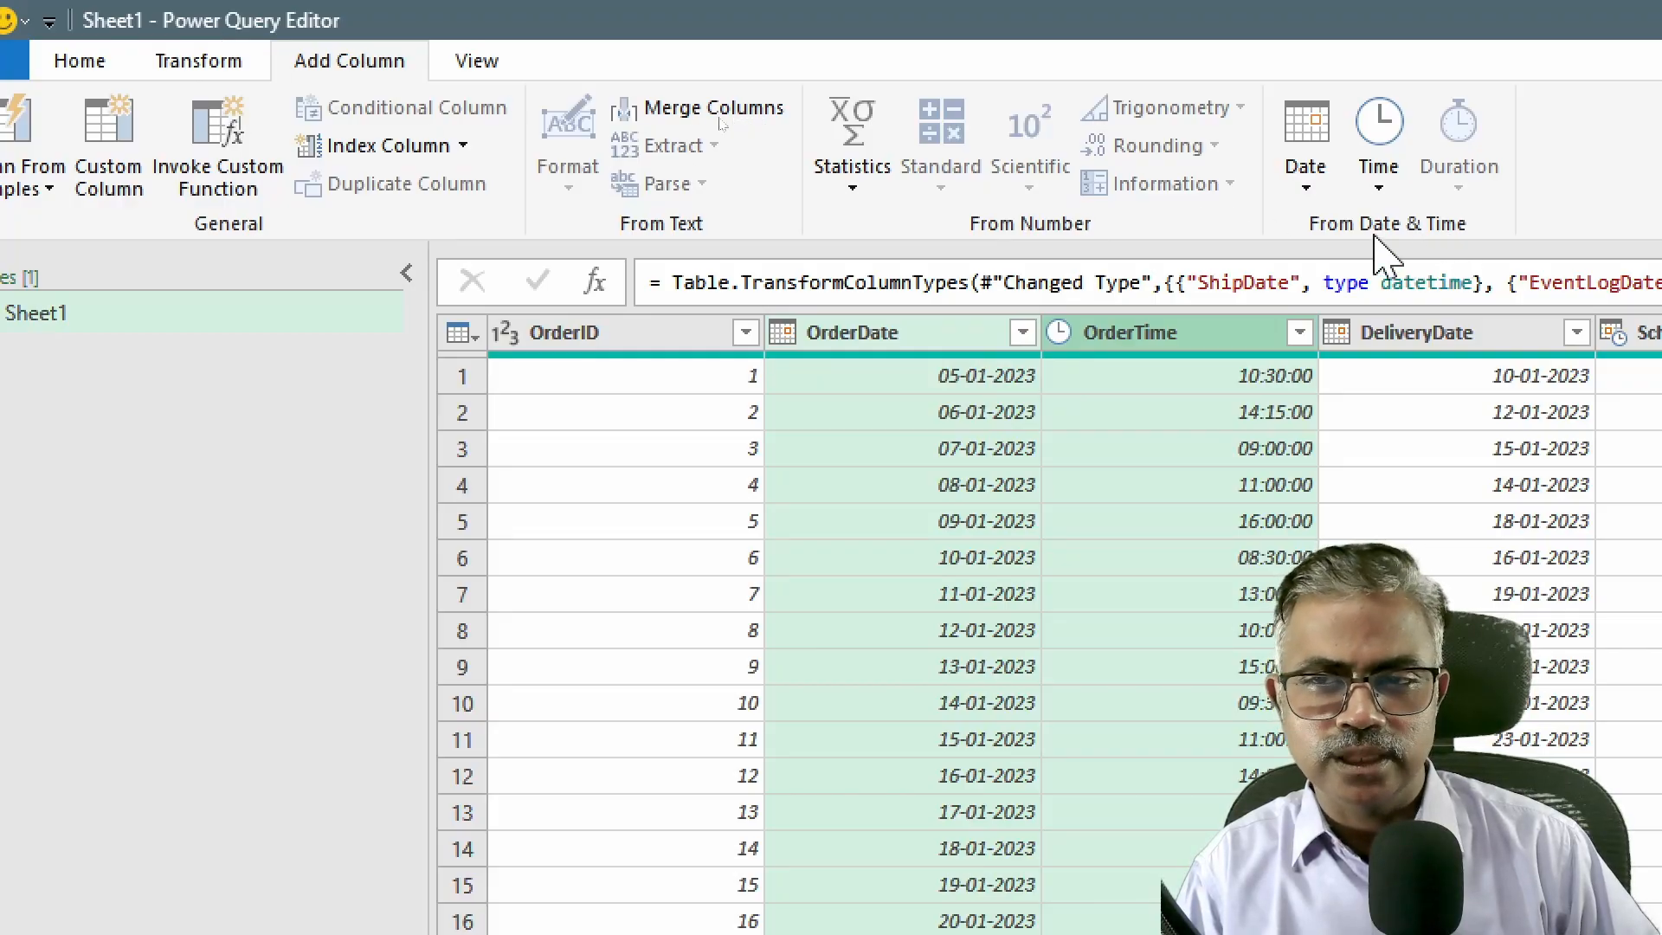
left_click(1308, 195)
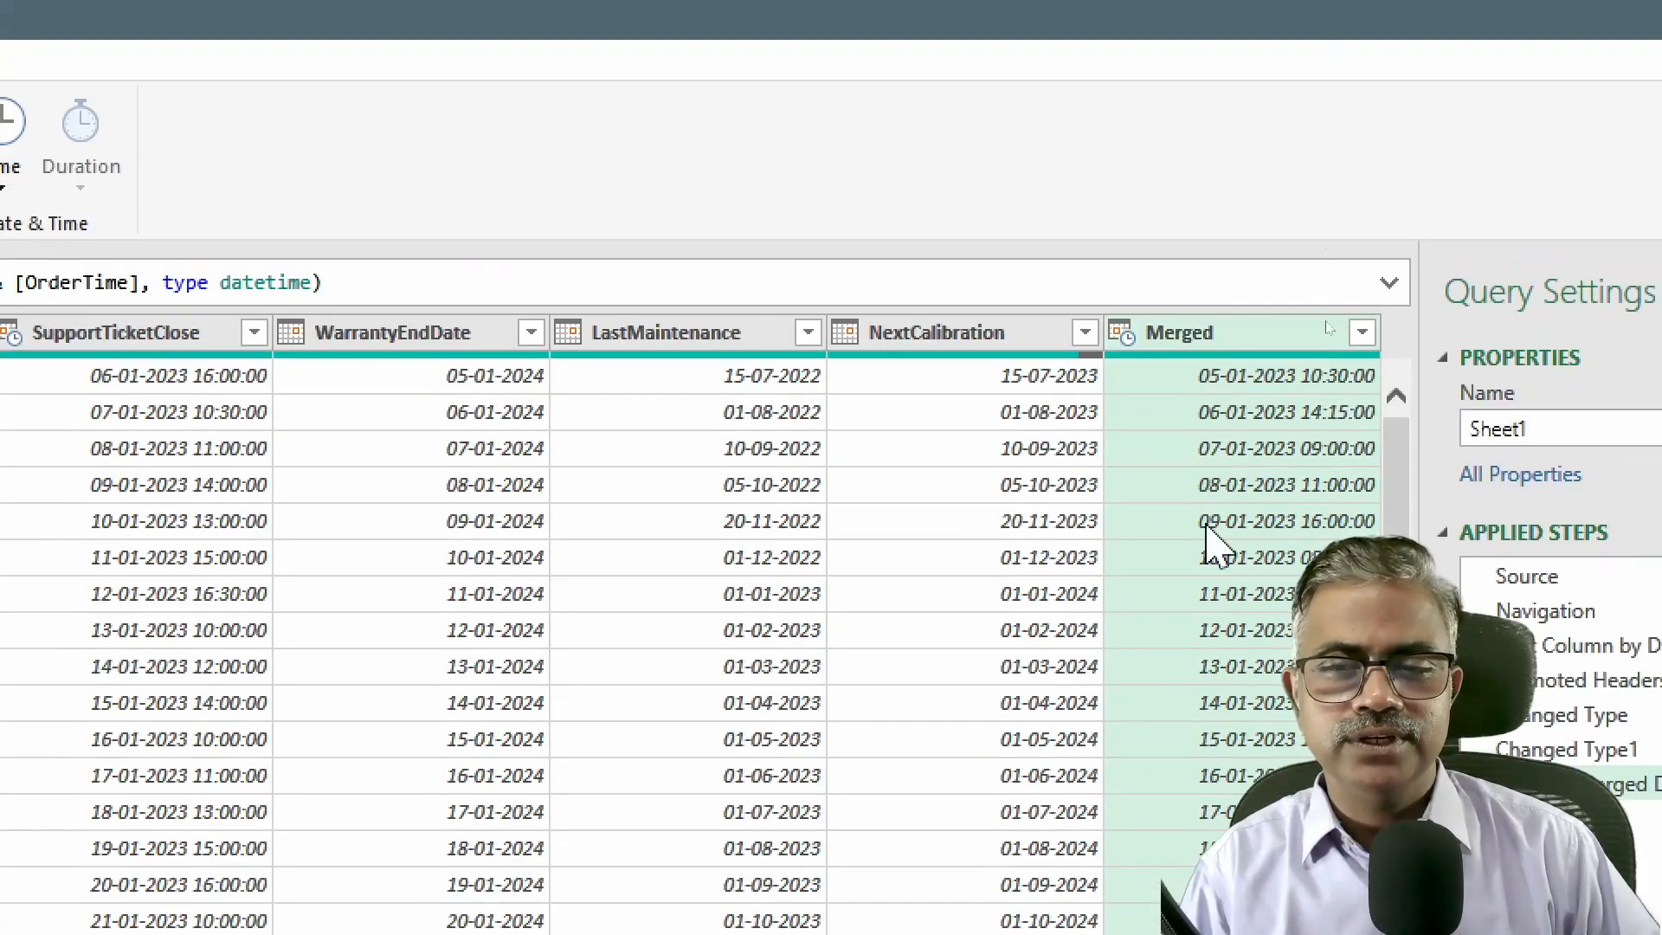
Rename the new merged date and time column to OrderDateandTime
double_click(1217, 334)
type("Or")
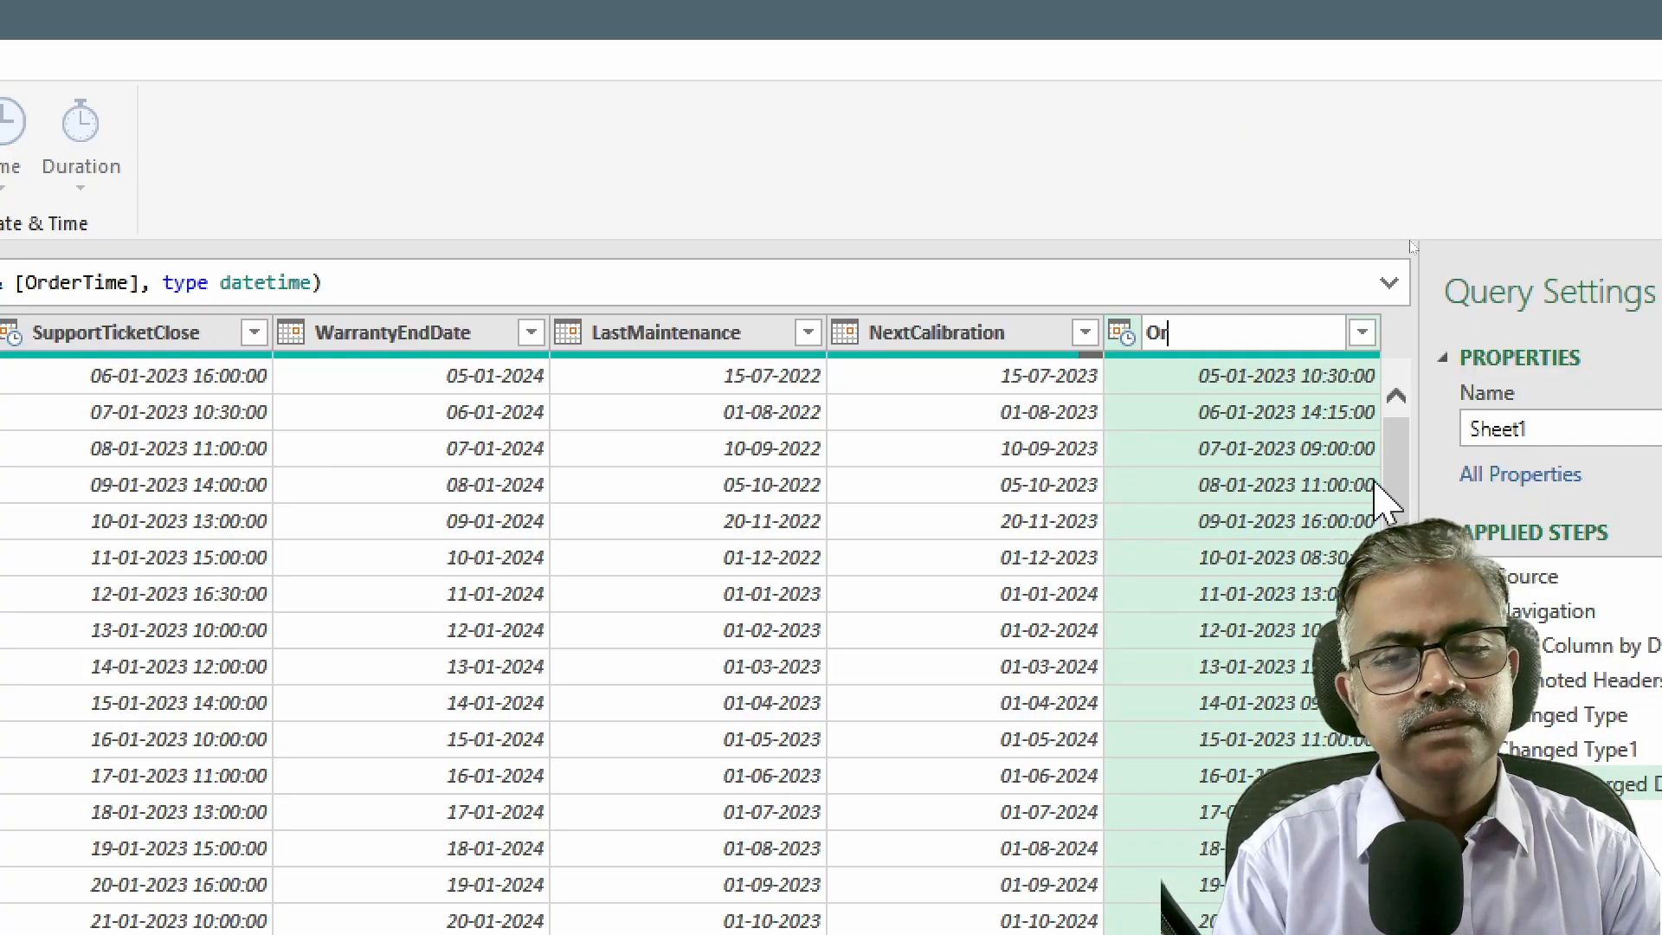
type("derDateandTime")
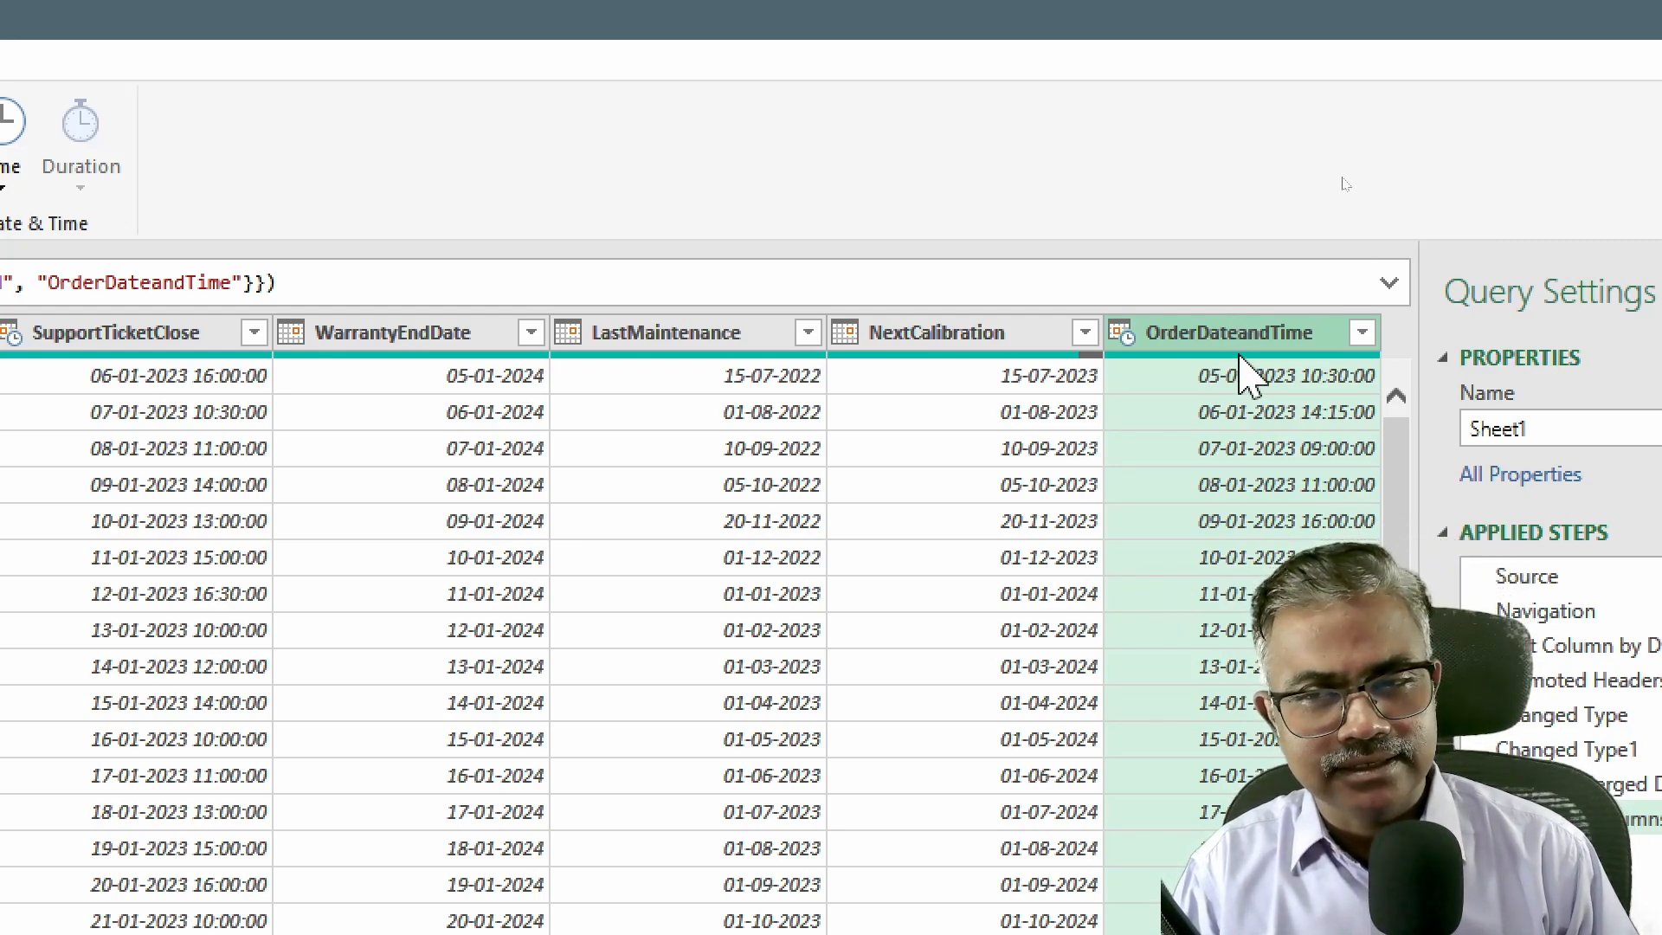
Add a new column that extracts only the date from OrderDateandTime
mouse_move(1228, 363)
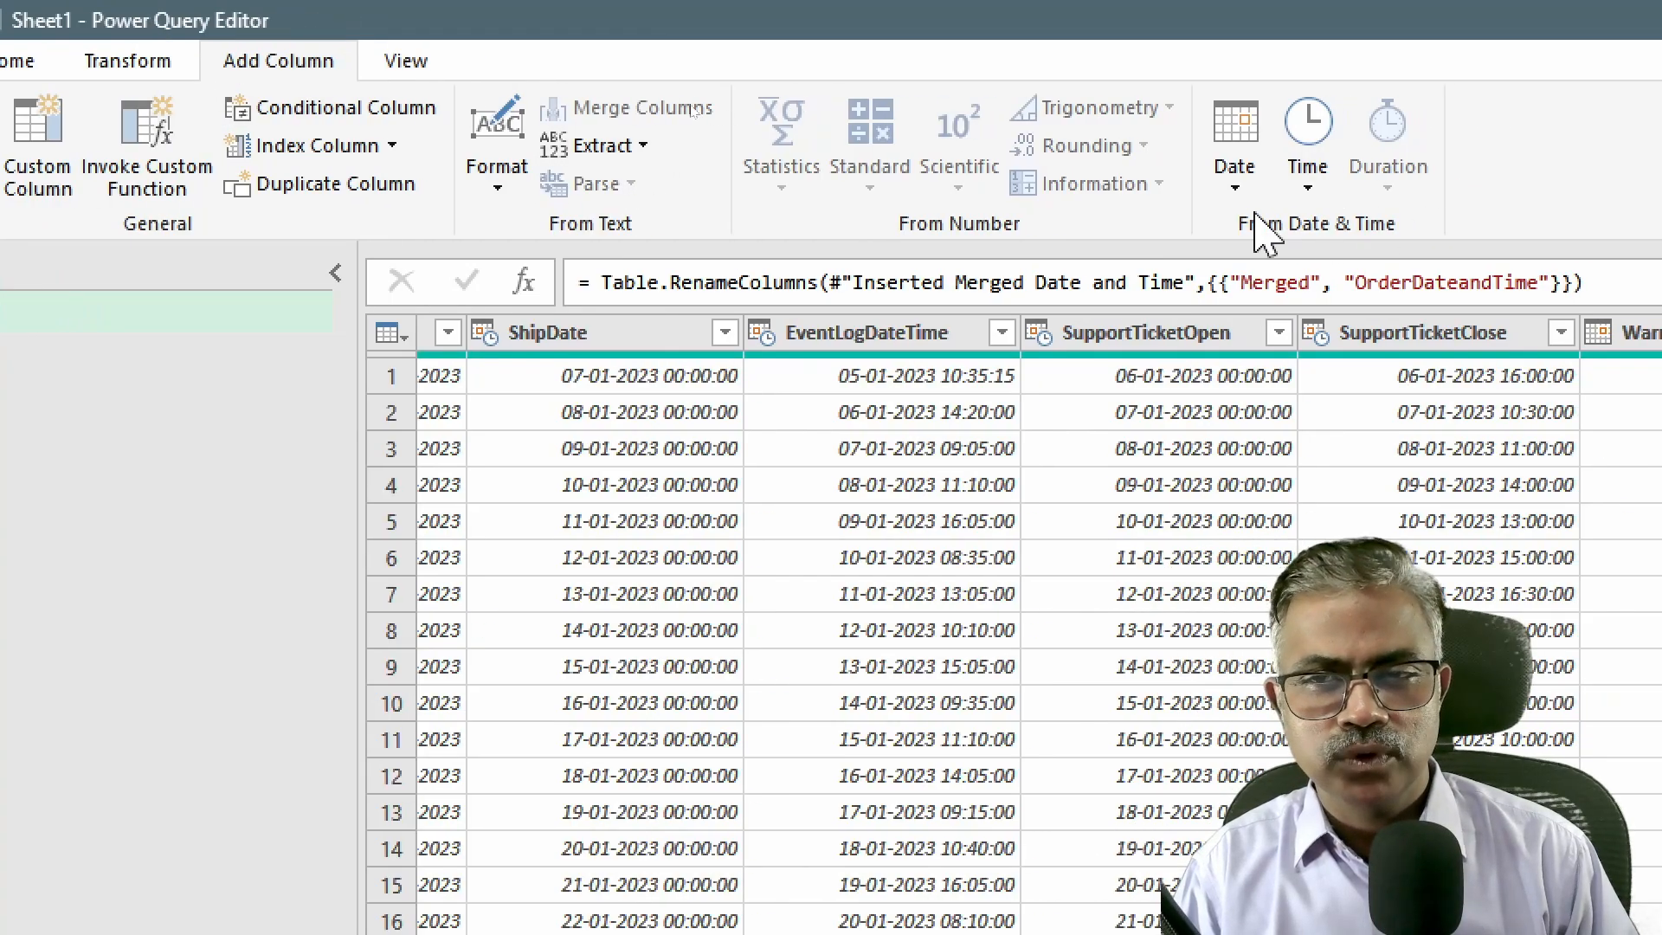
left_click(1234, 173)
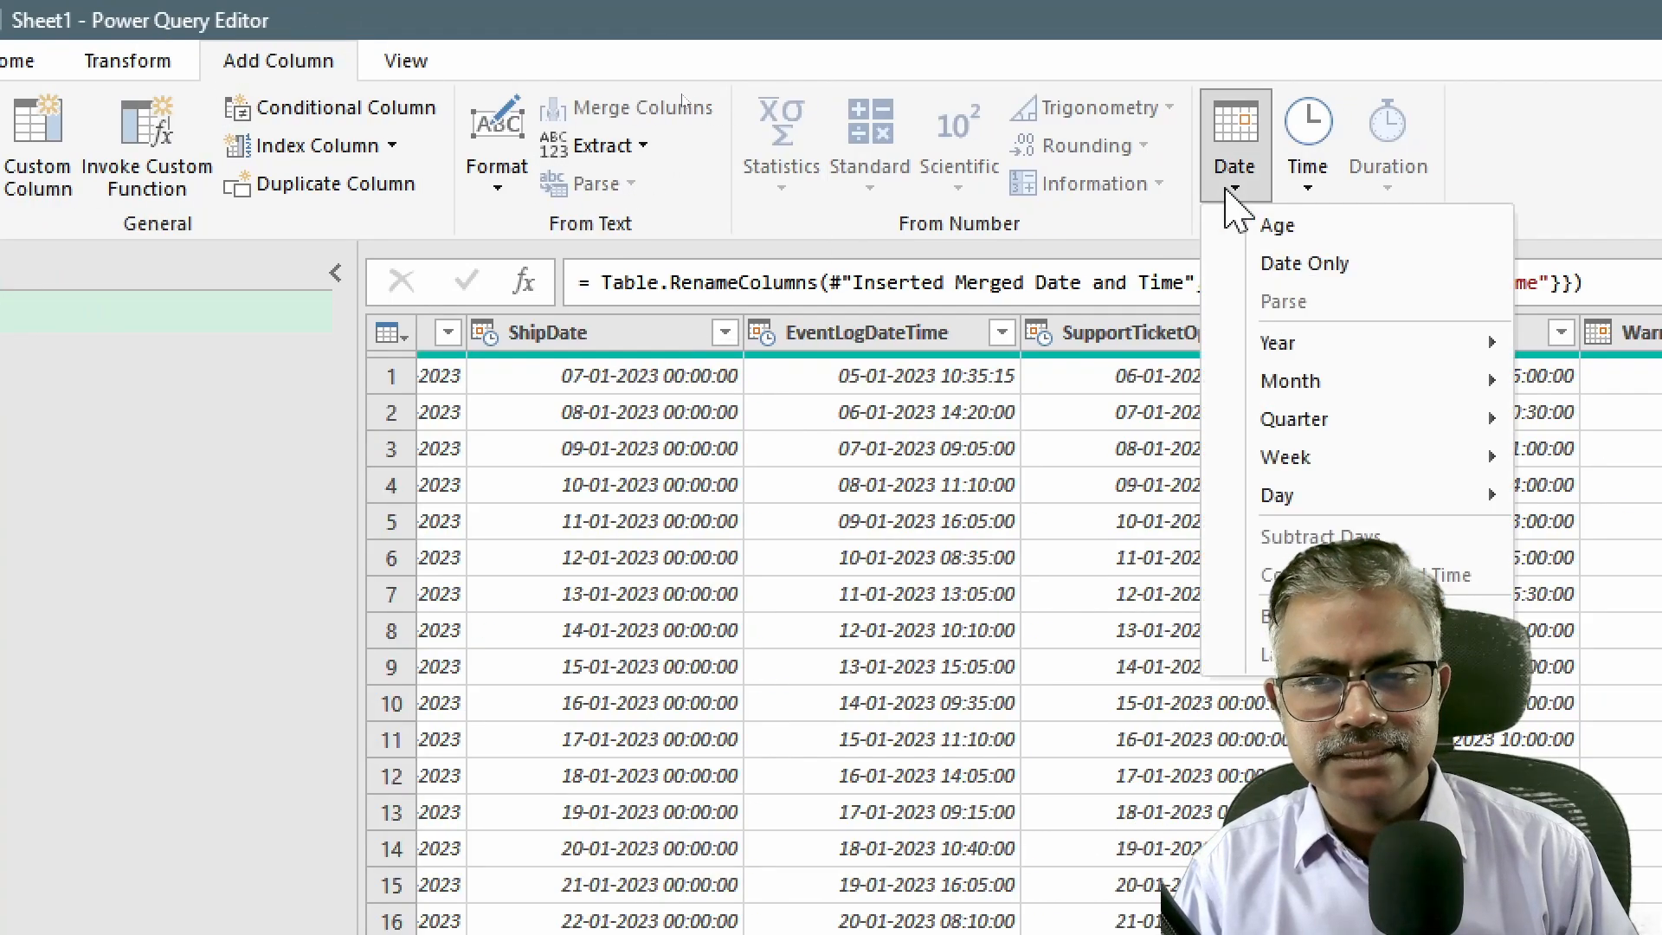
left_click(1298, 265)
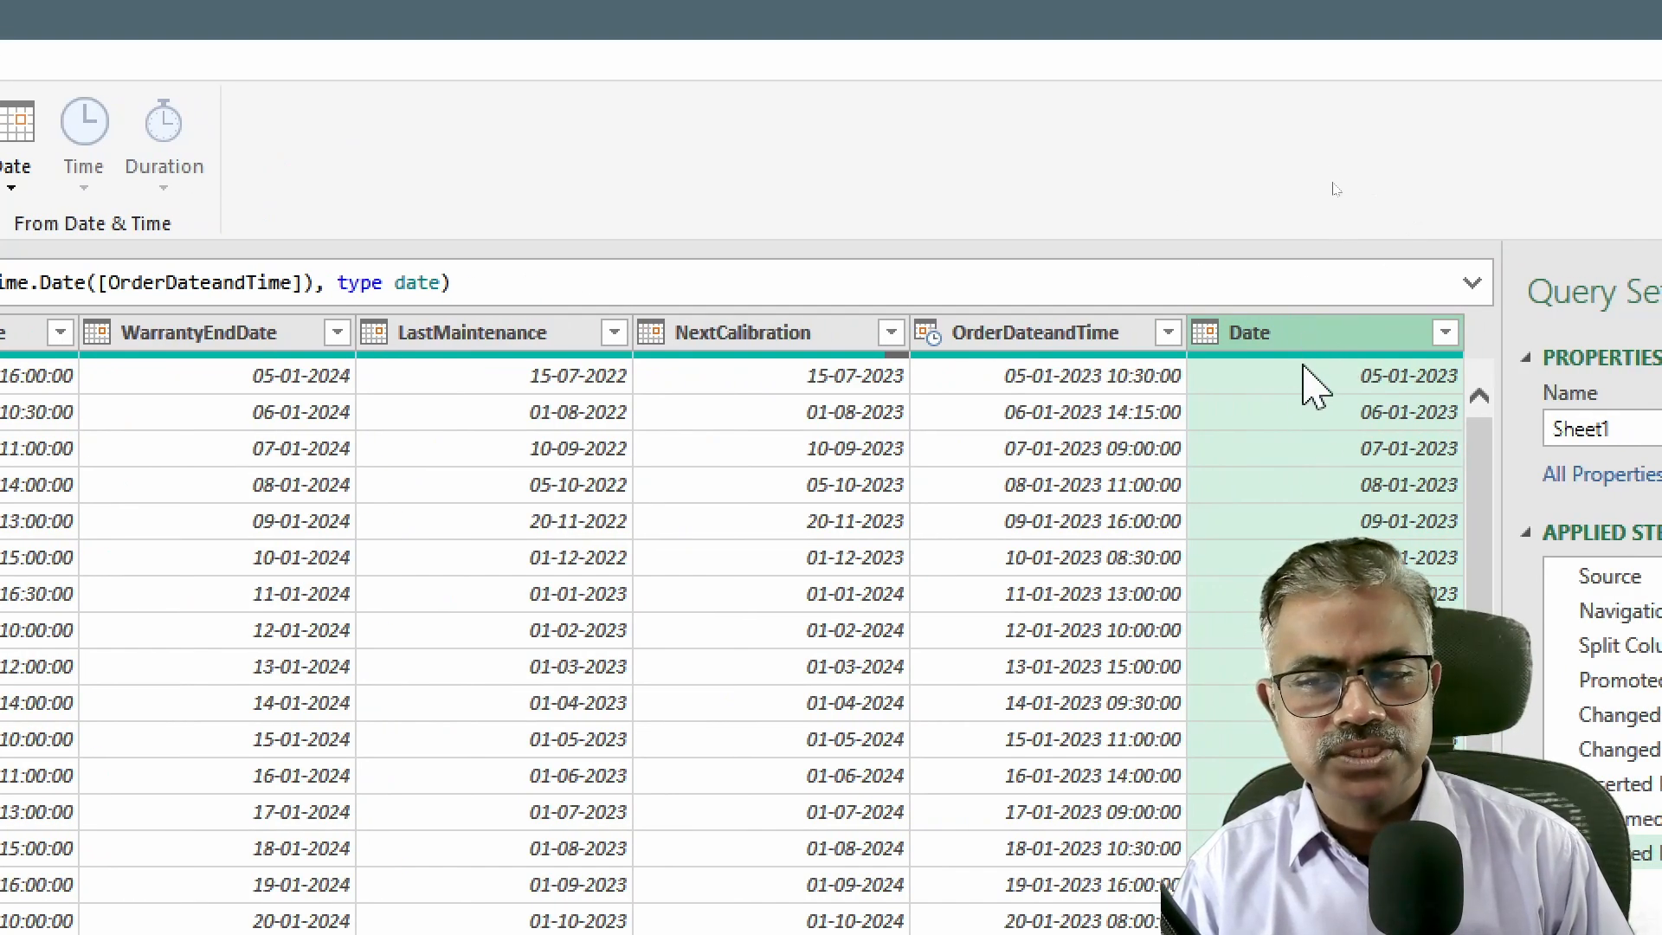
Add a new column that extracts only the time from OrderDateandTime
left_click(1036, 342)
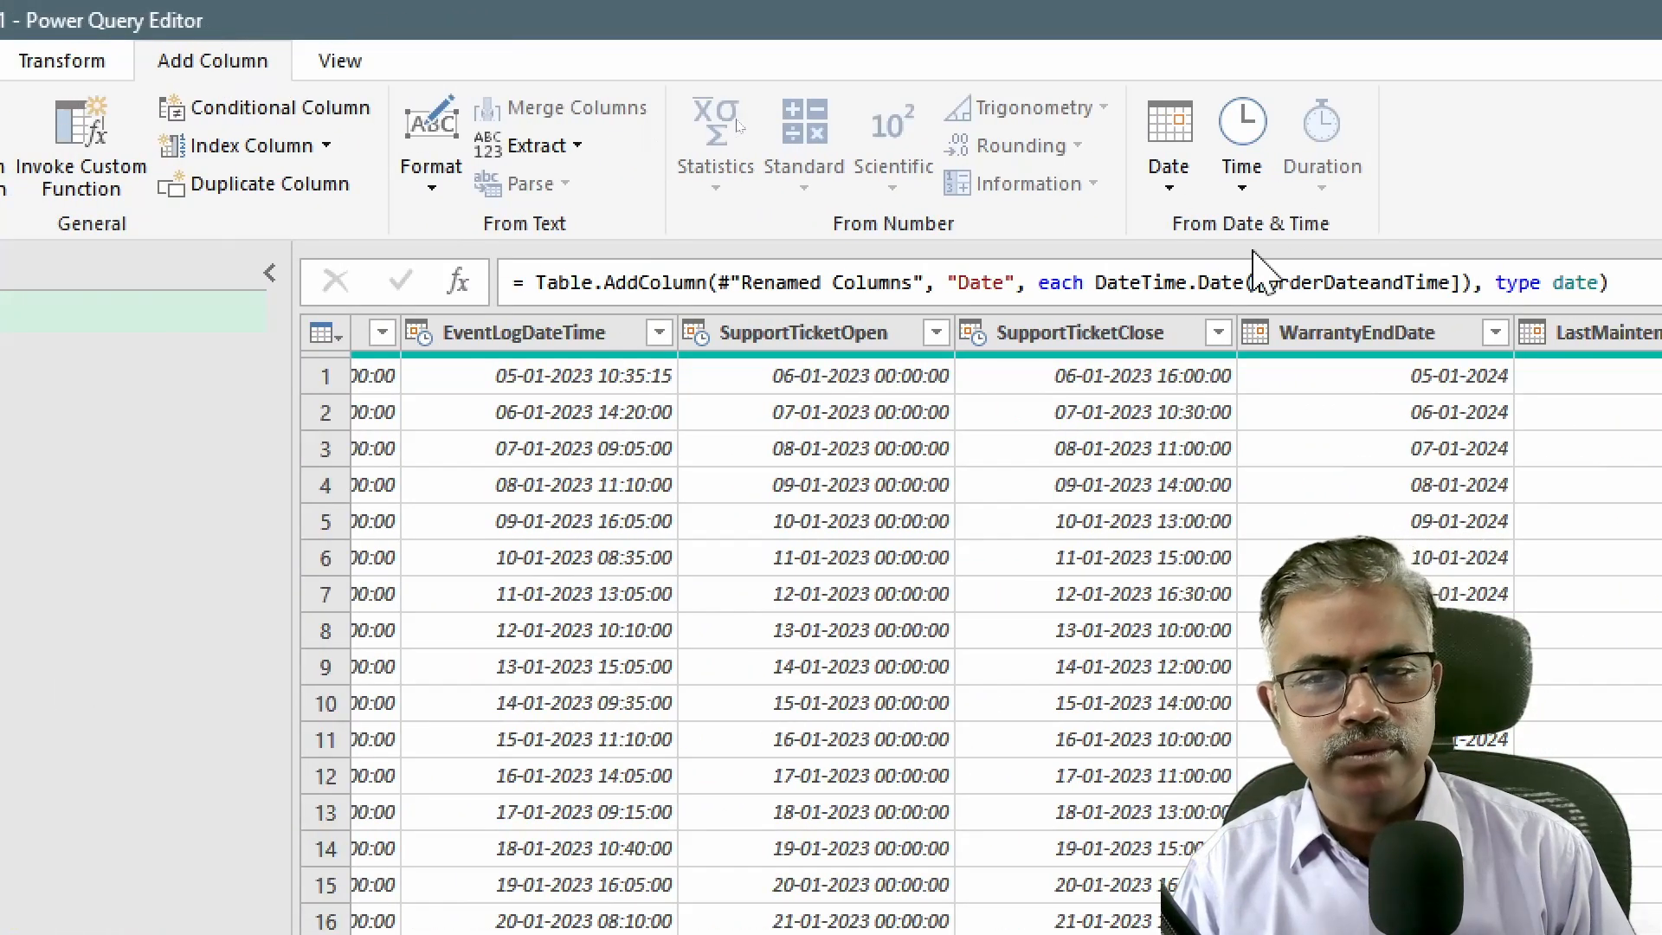
left_click(1168, 186)
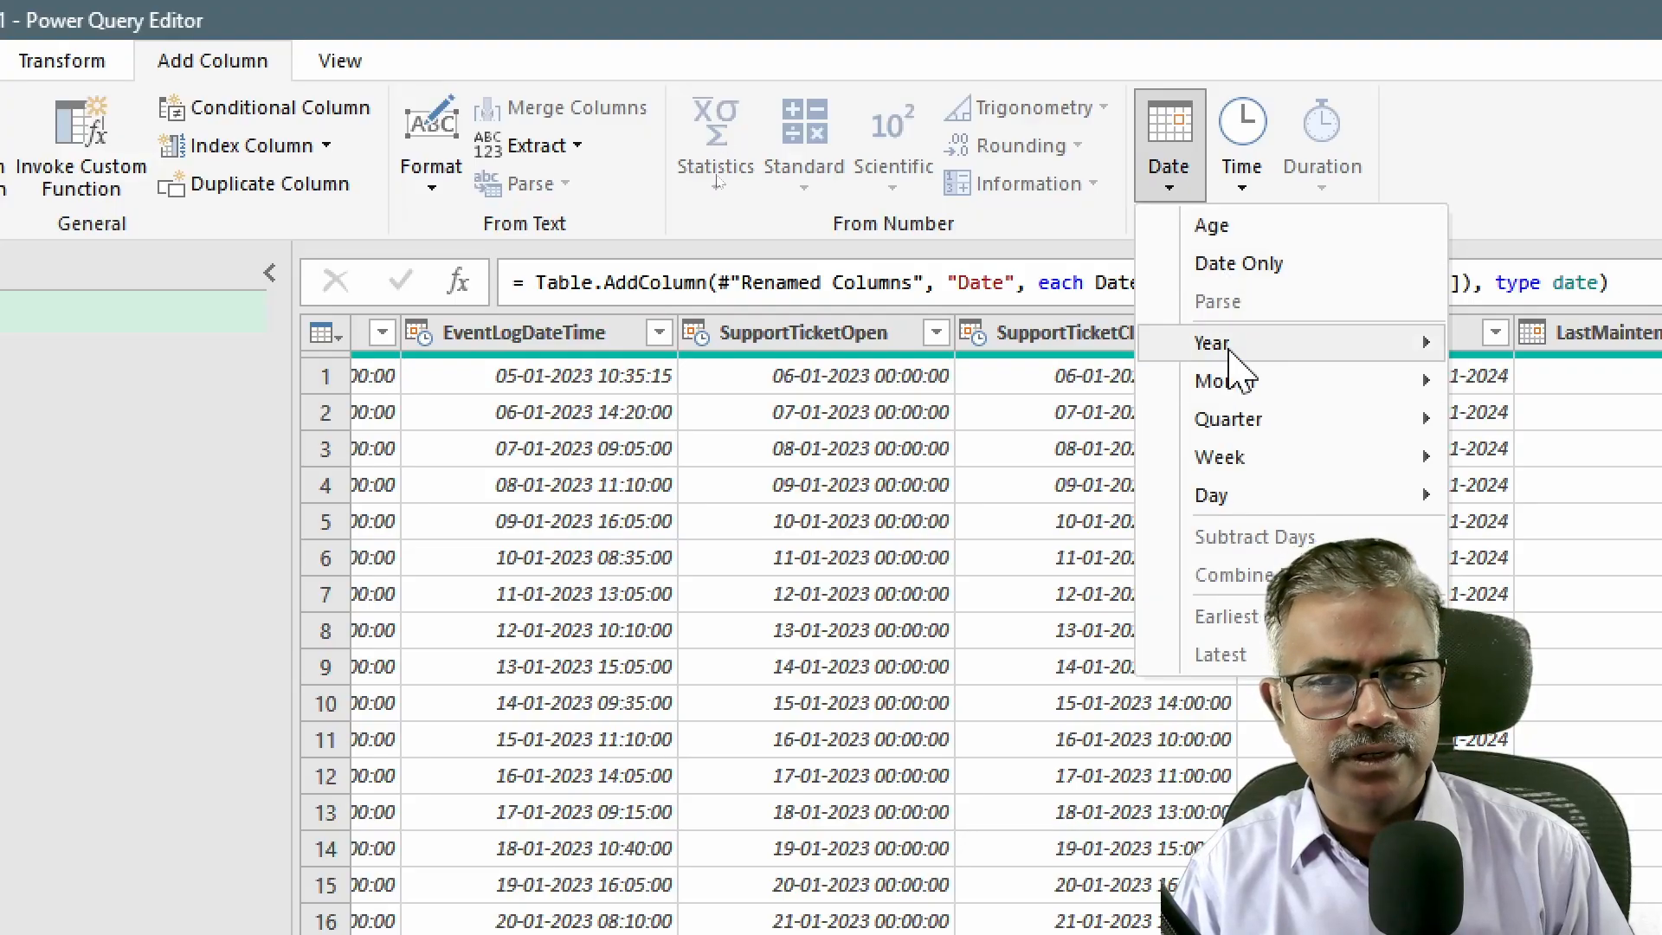
left_click(1241, 189)
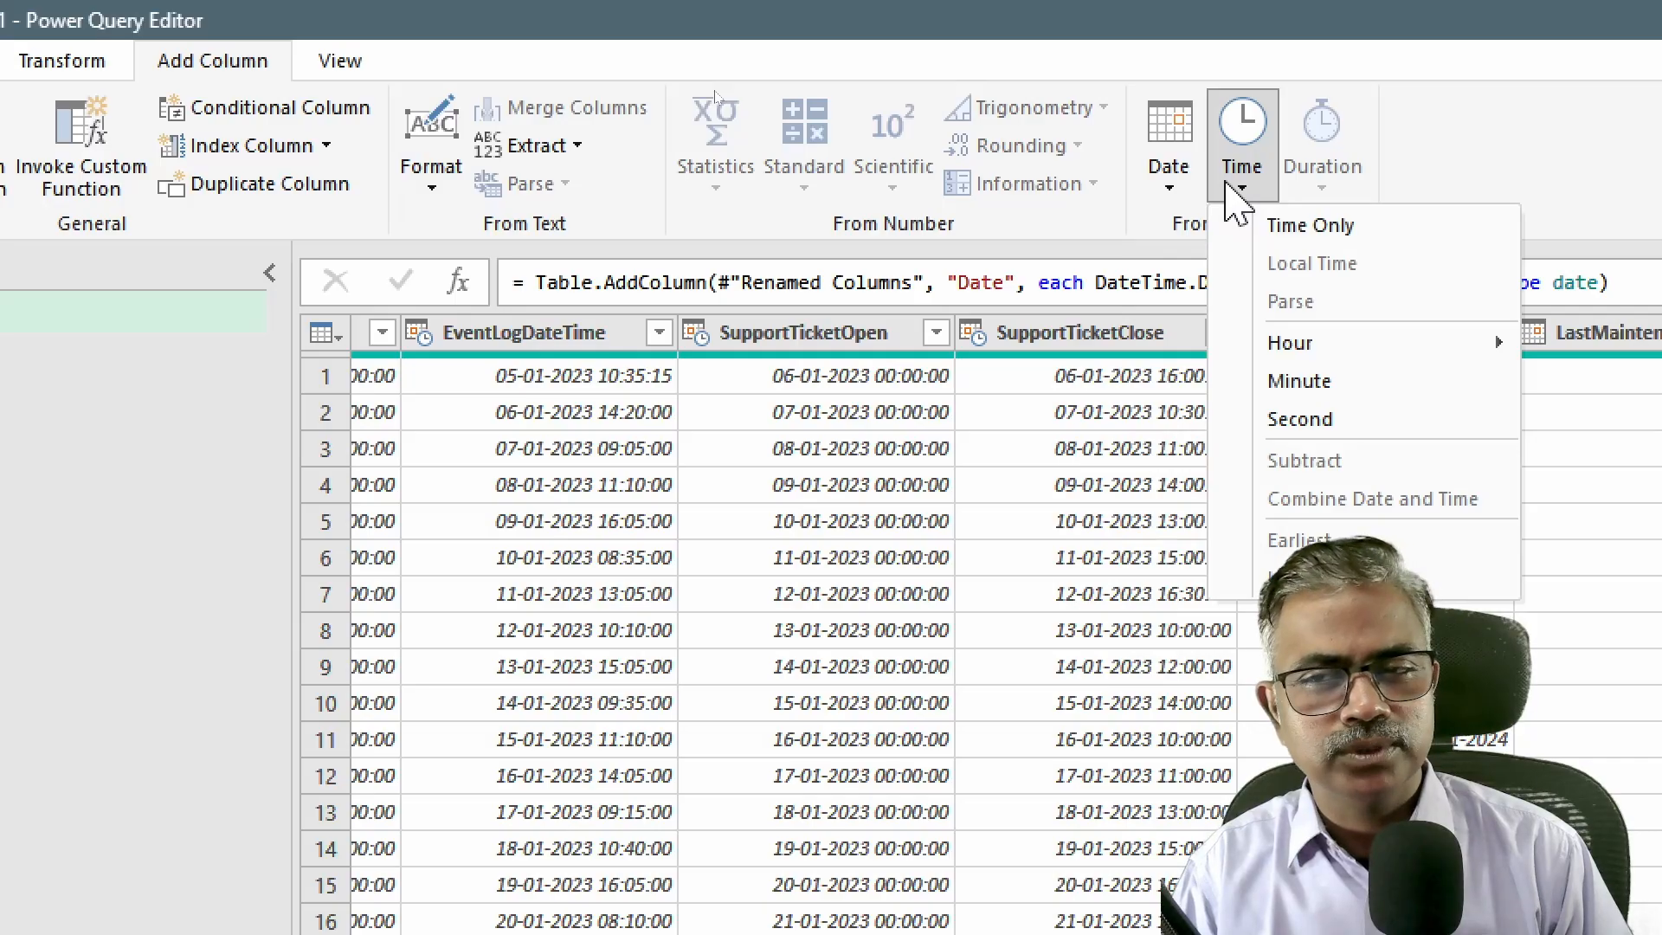
left_click(1309, 226)
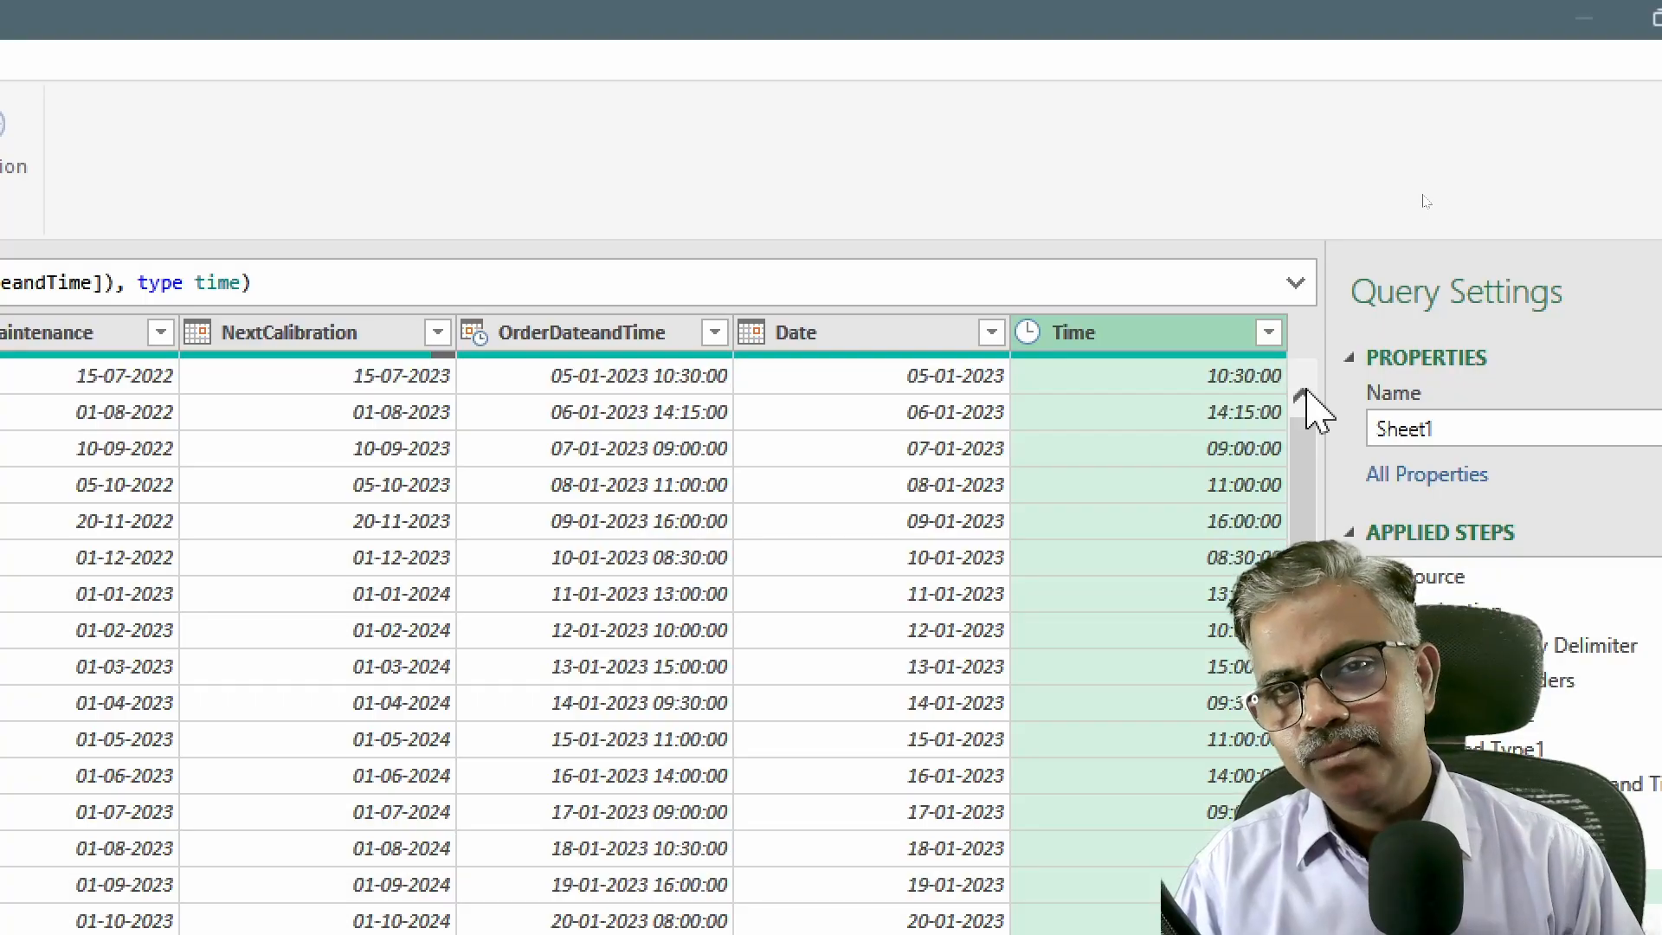
Rename the extracted Date column to OrderDateExtracted
left_click(863, 341)
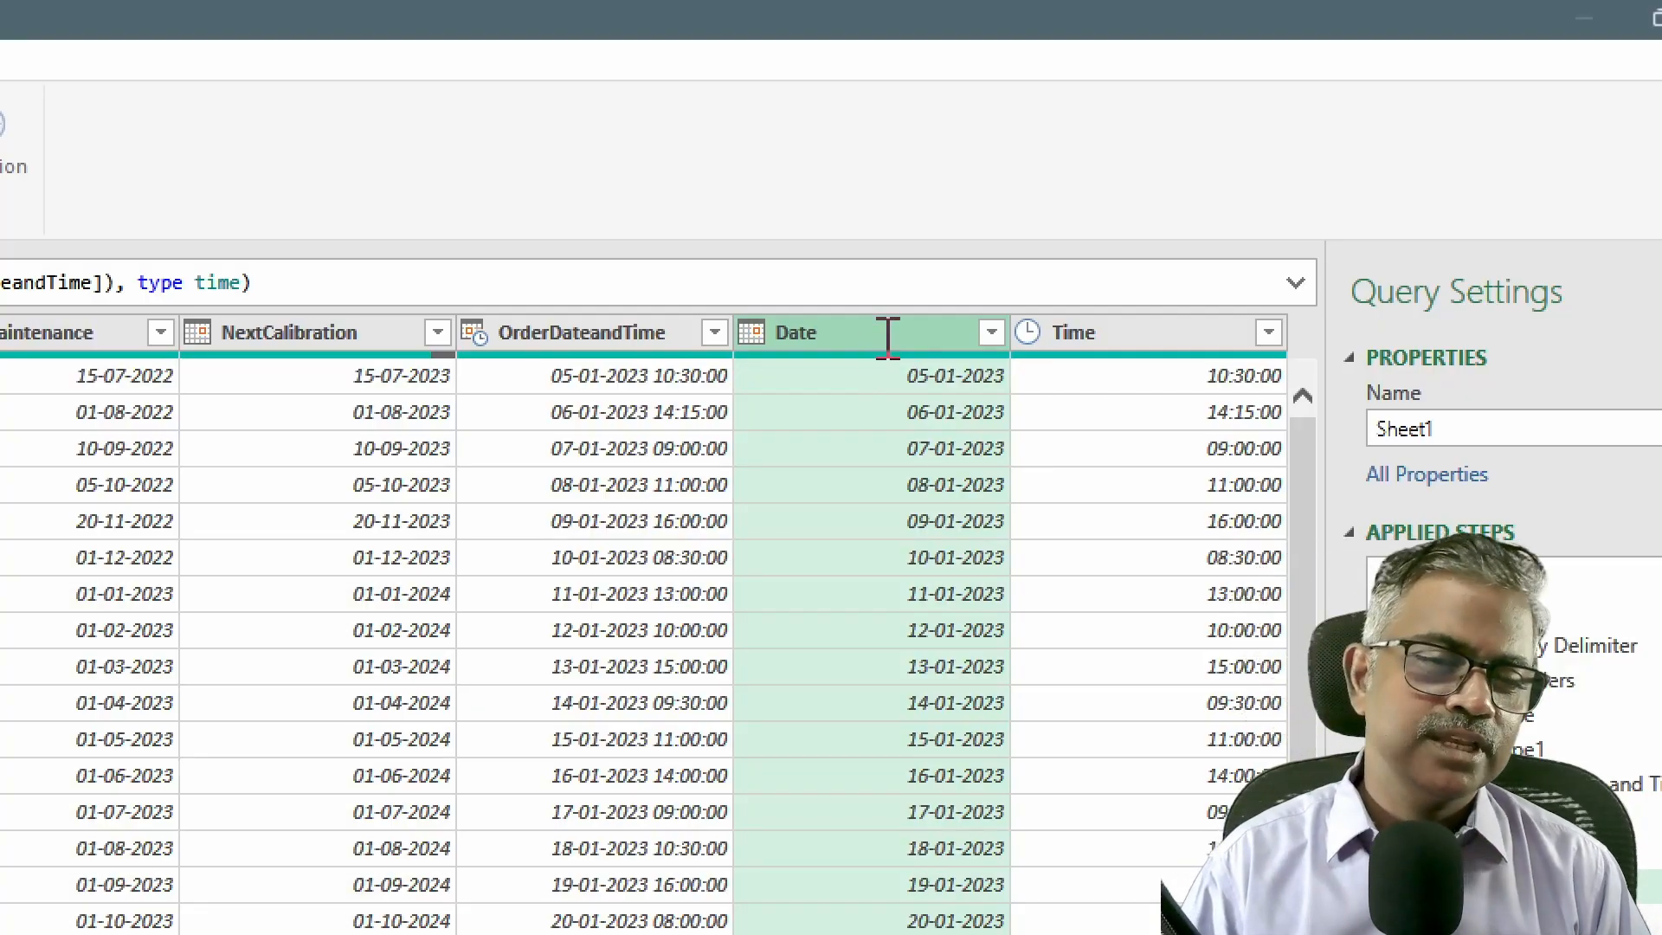
double_click(887, 334)
type("Order")
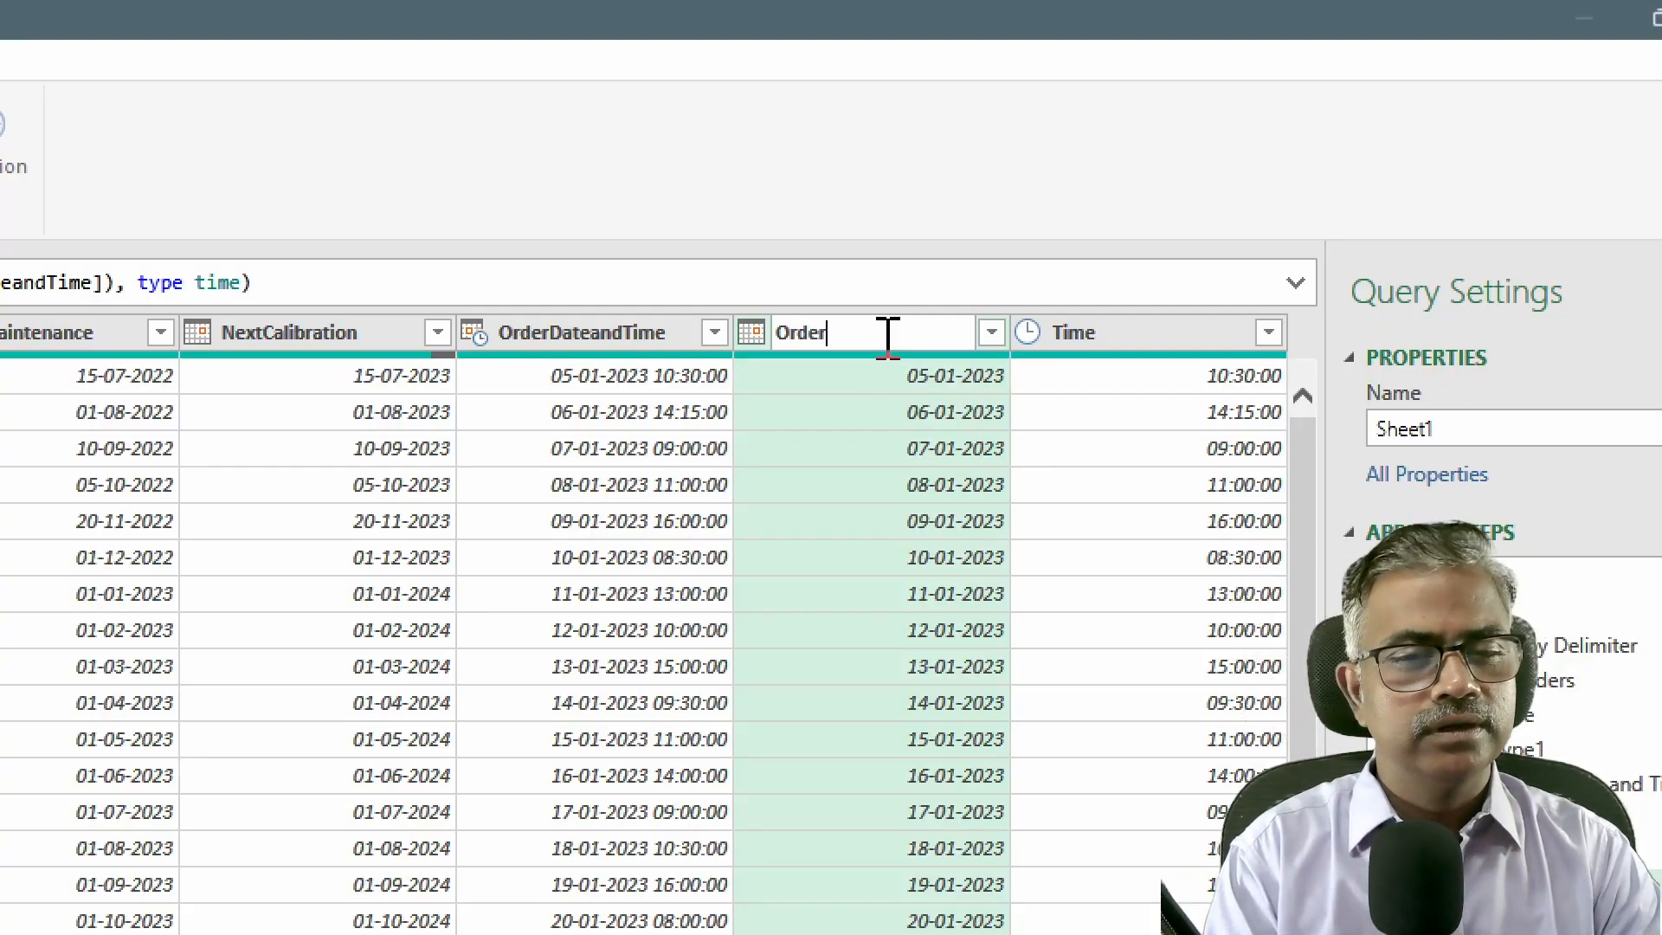
type("DateExtrac")
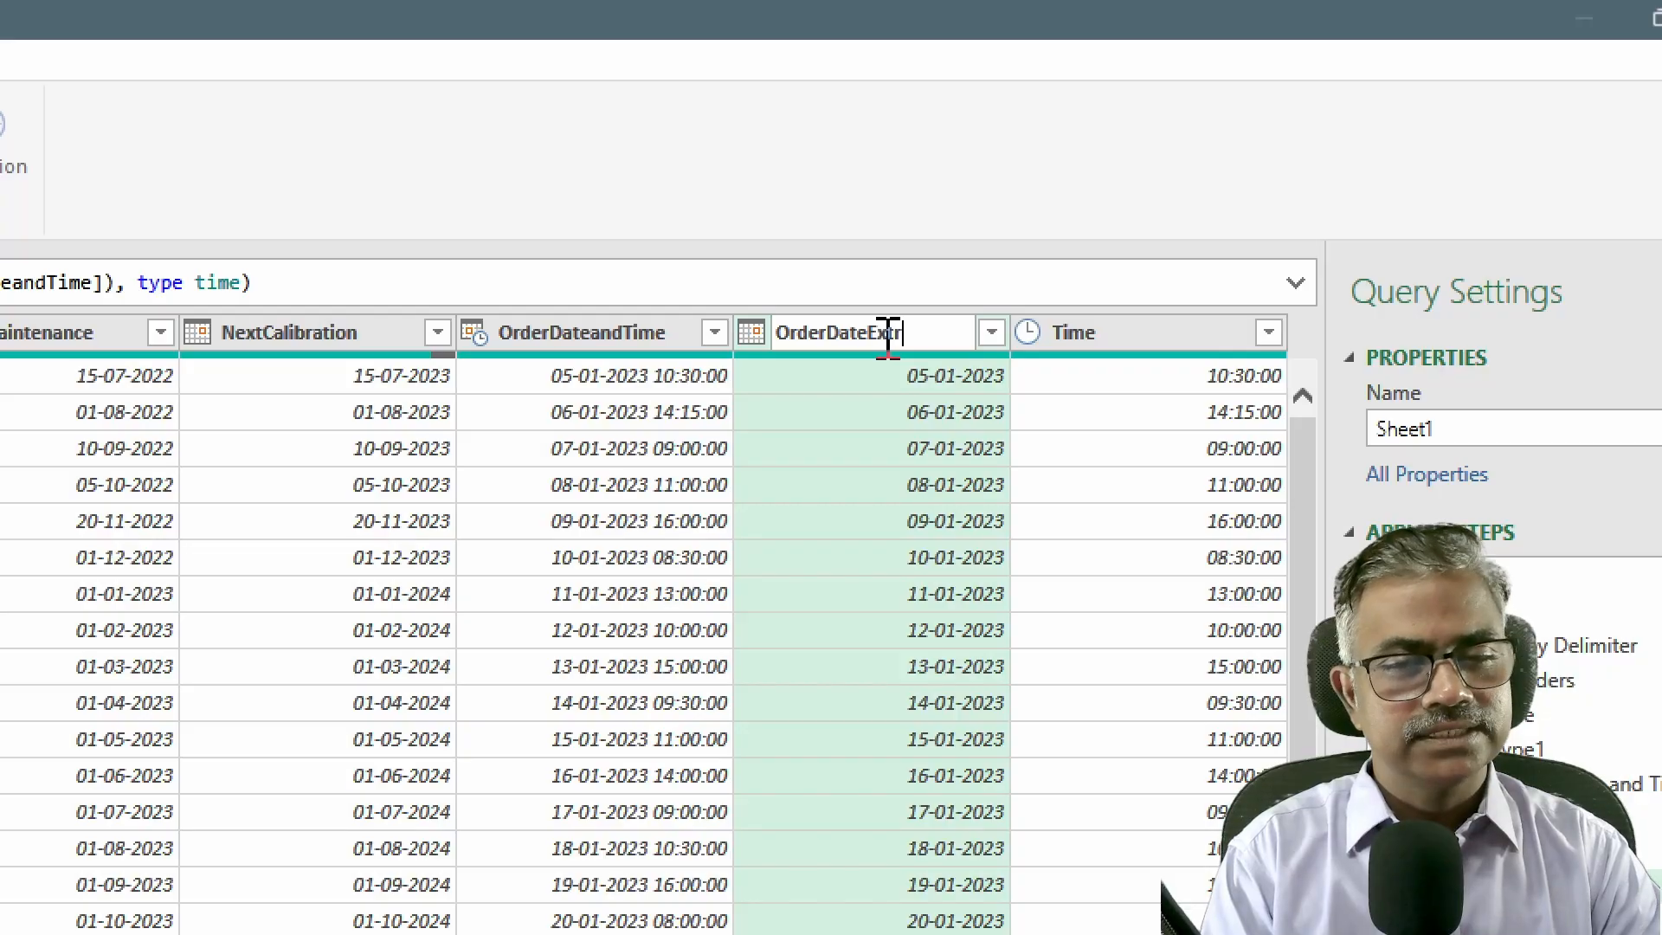
type("ted")
key("Return")
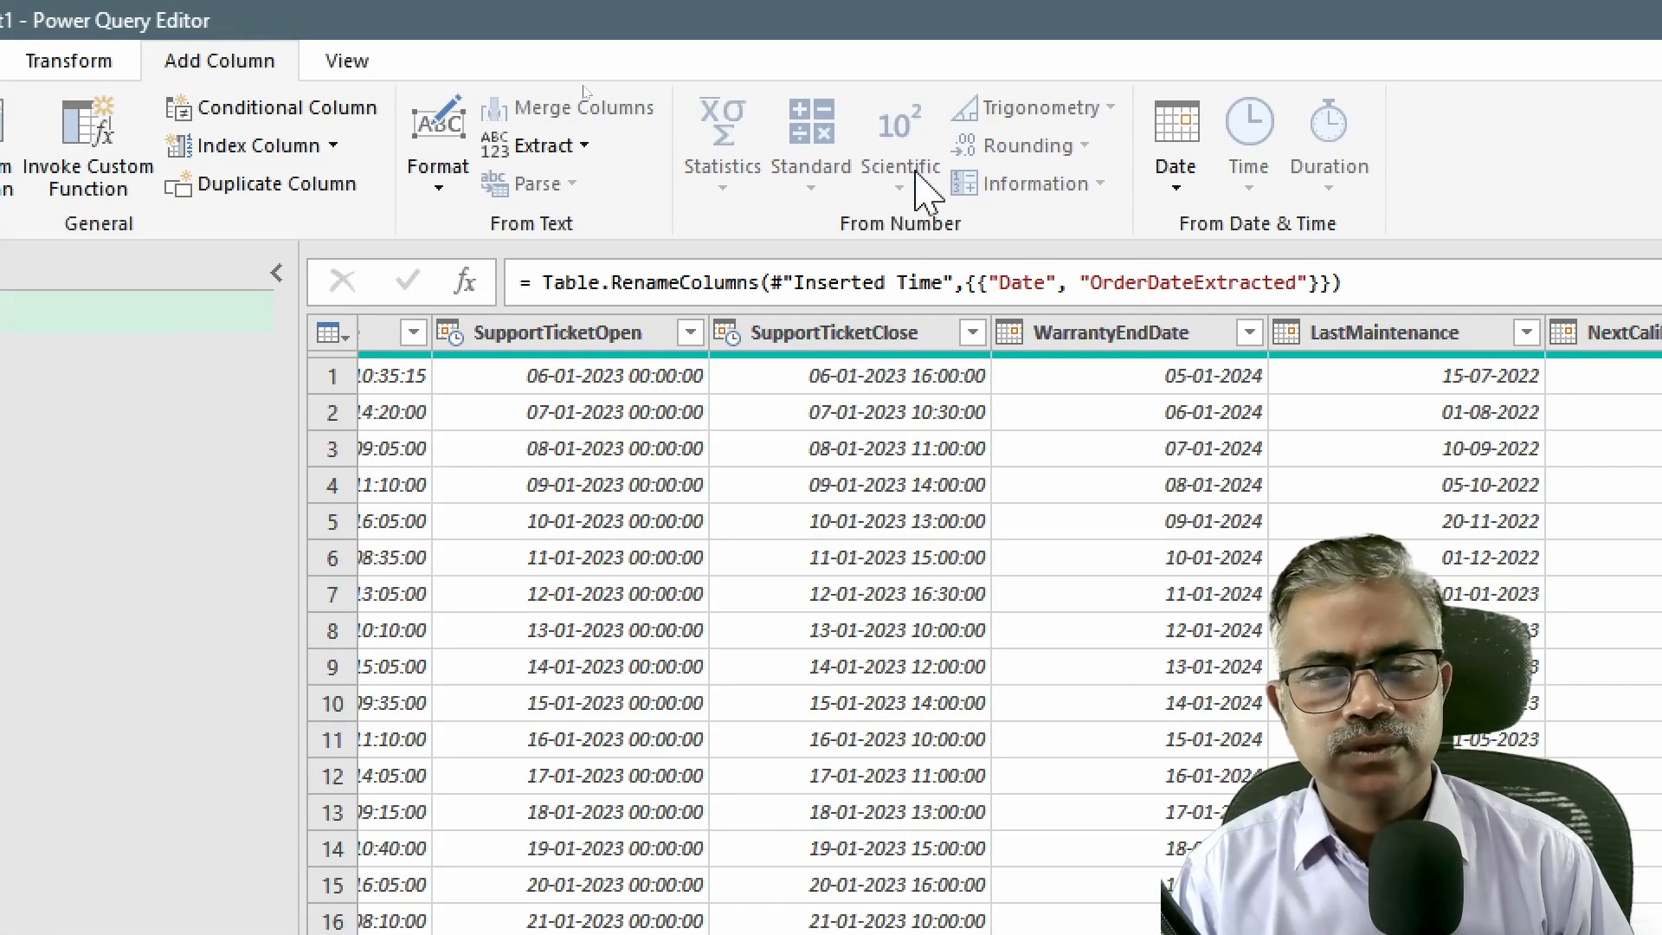
Add a column with the name of the day for each OrderDateExtracted value and check it at the table's end
left_click(1174, 187)
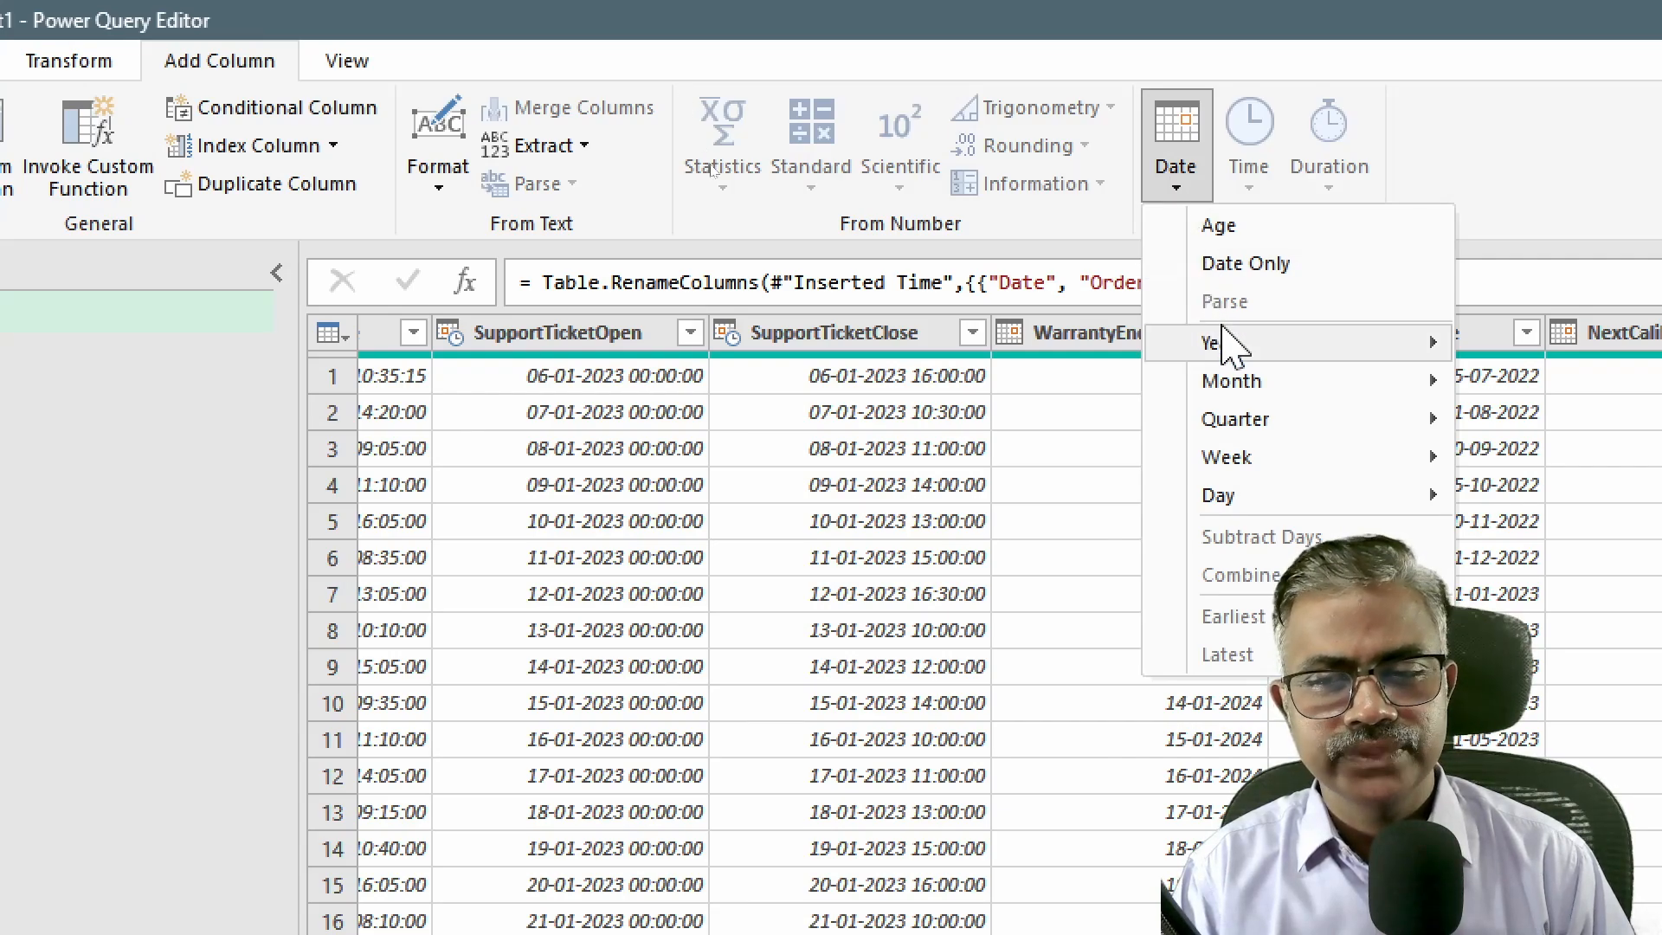
mouse_move(1263, 502)
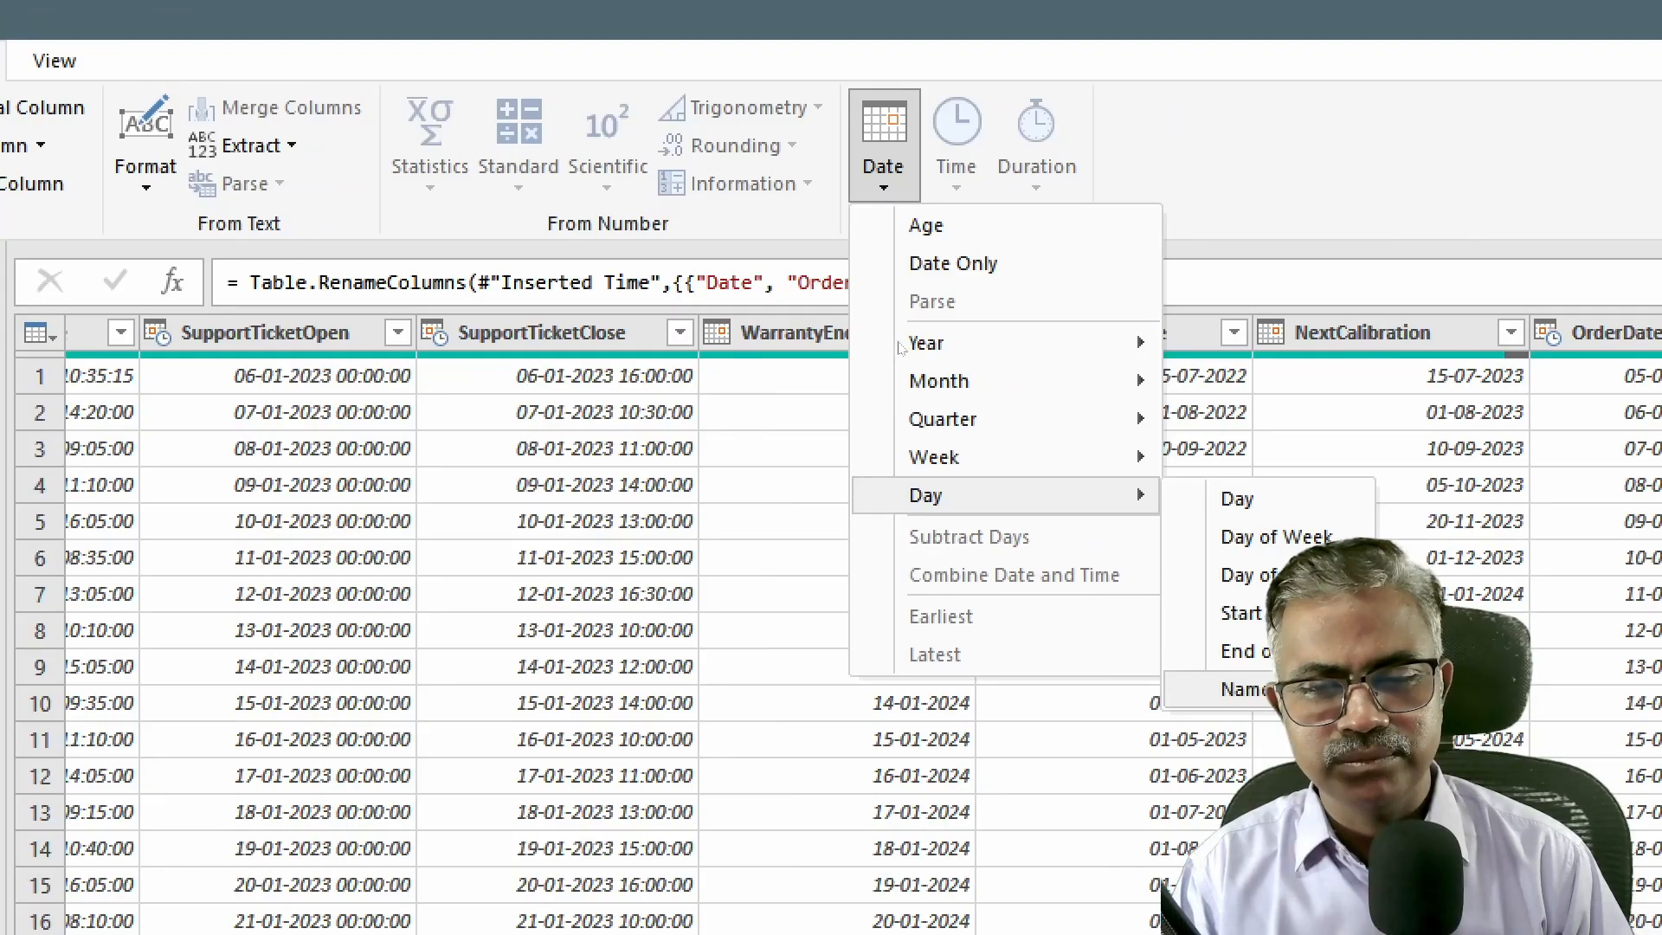
left_click(1246, 689)
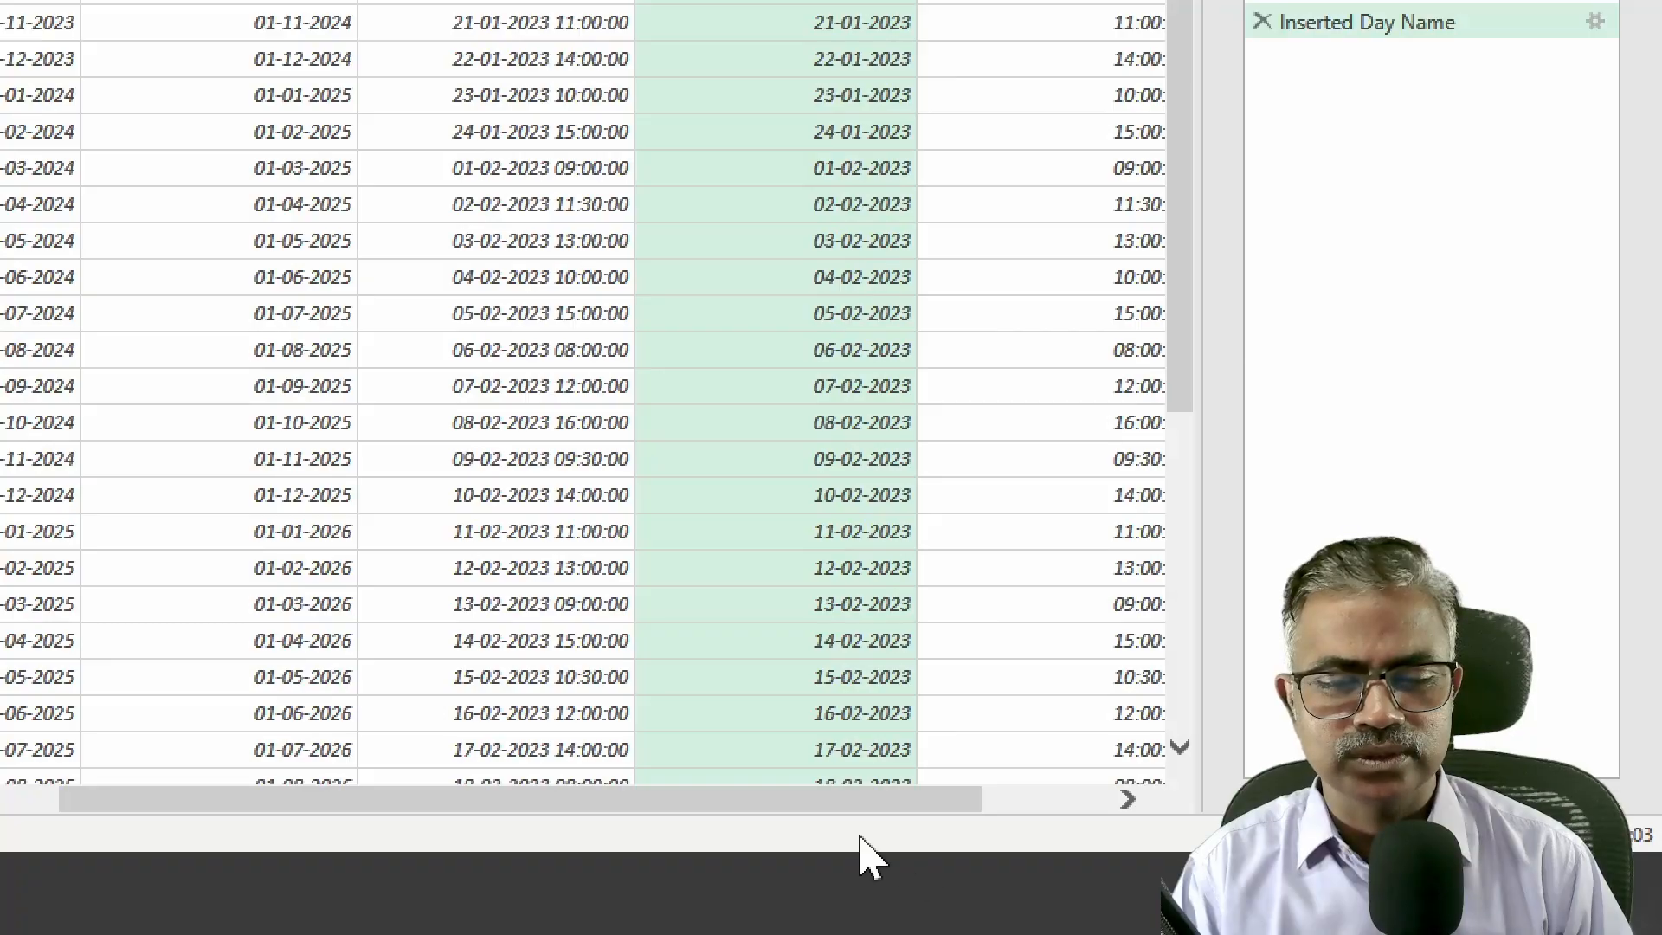
left_click_drag(947, 801, 1073, 803)
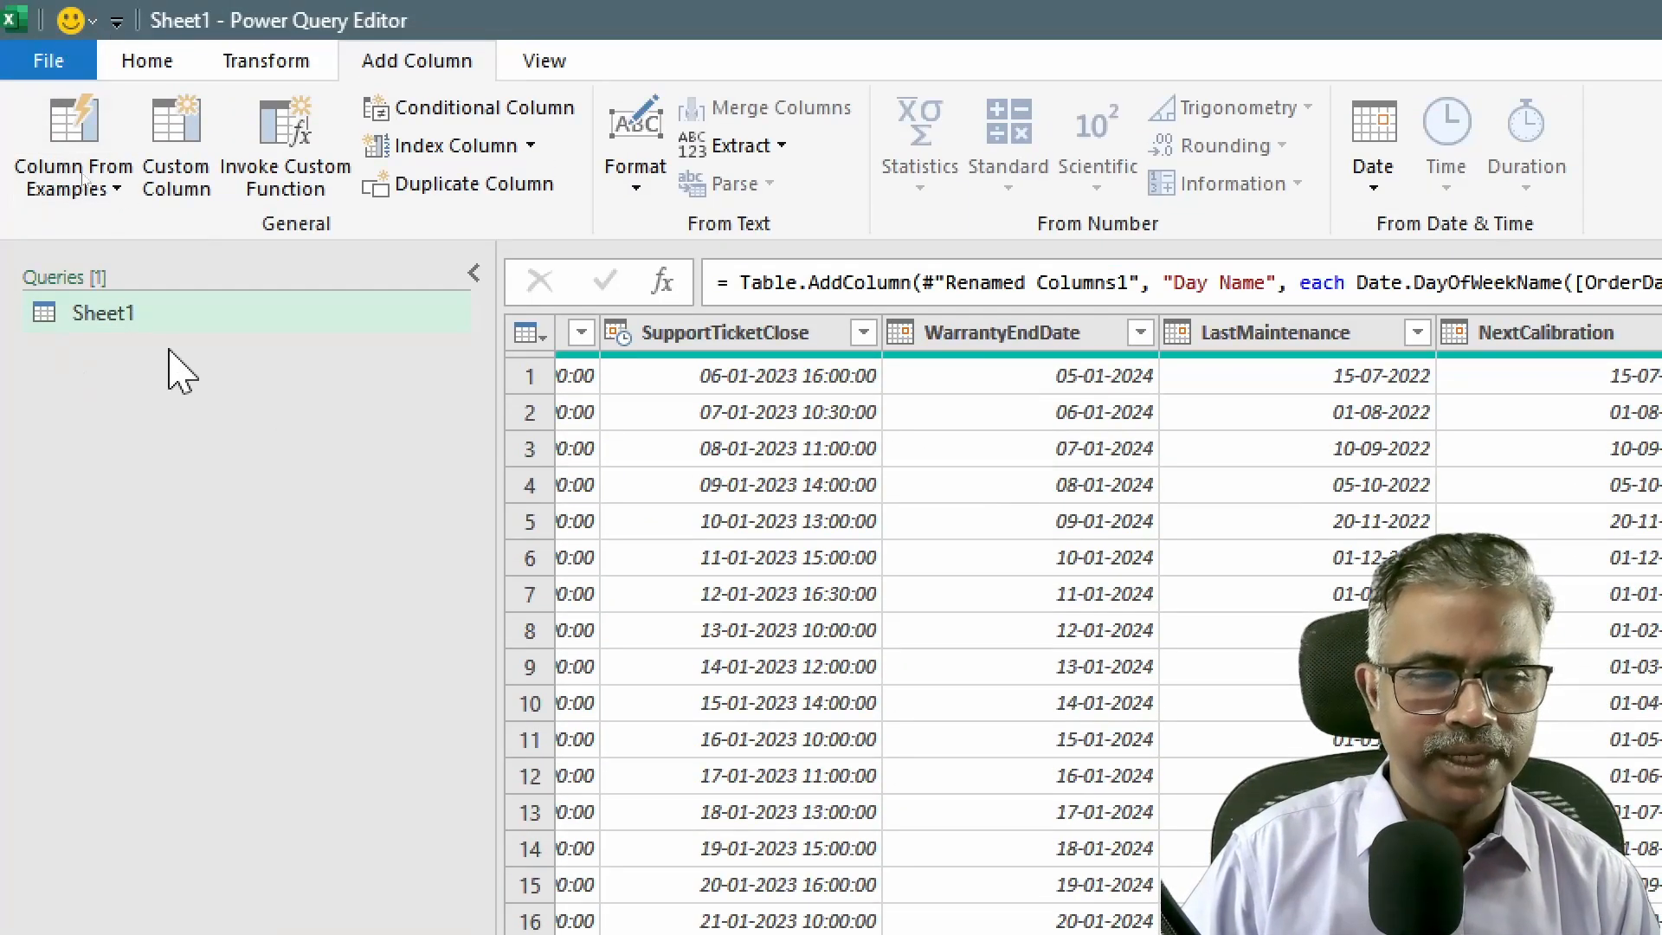
Rename the Sheet1 query to Master
double_click(132, 316)
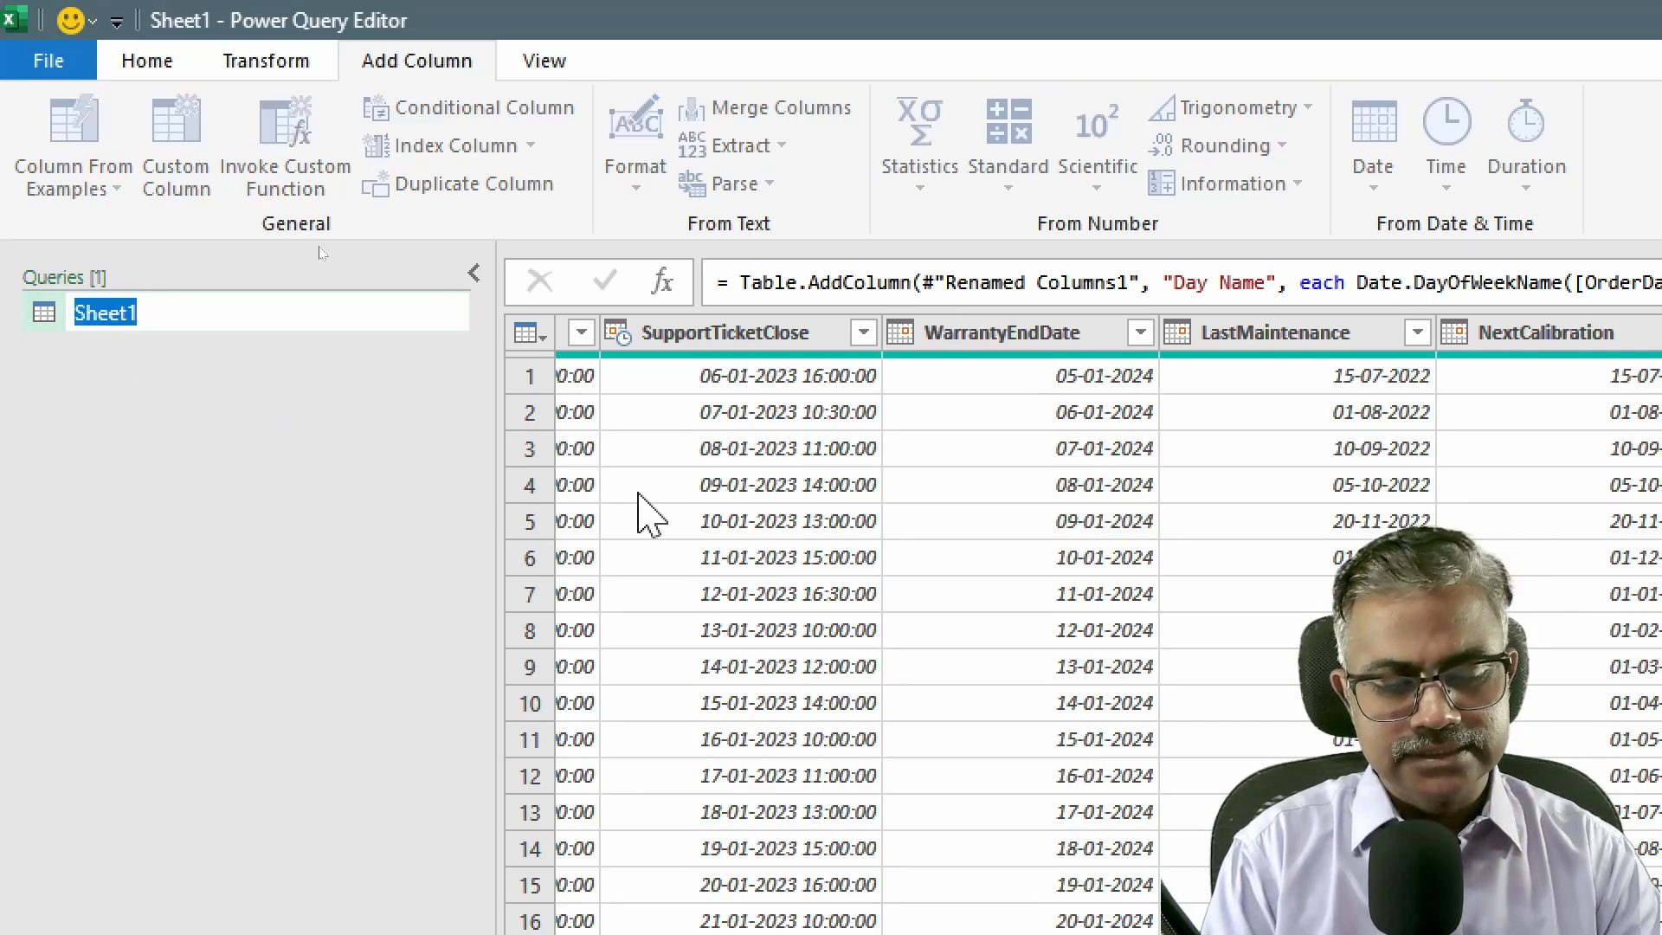
type("Sa")
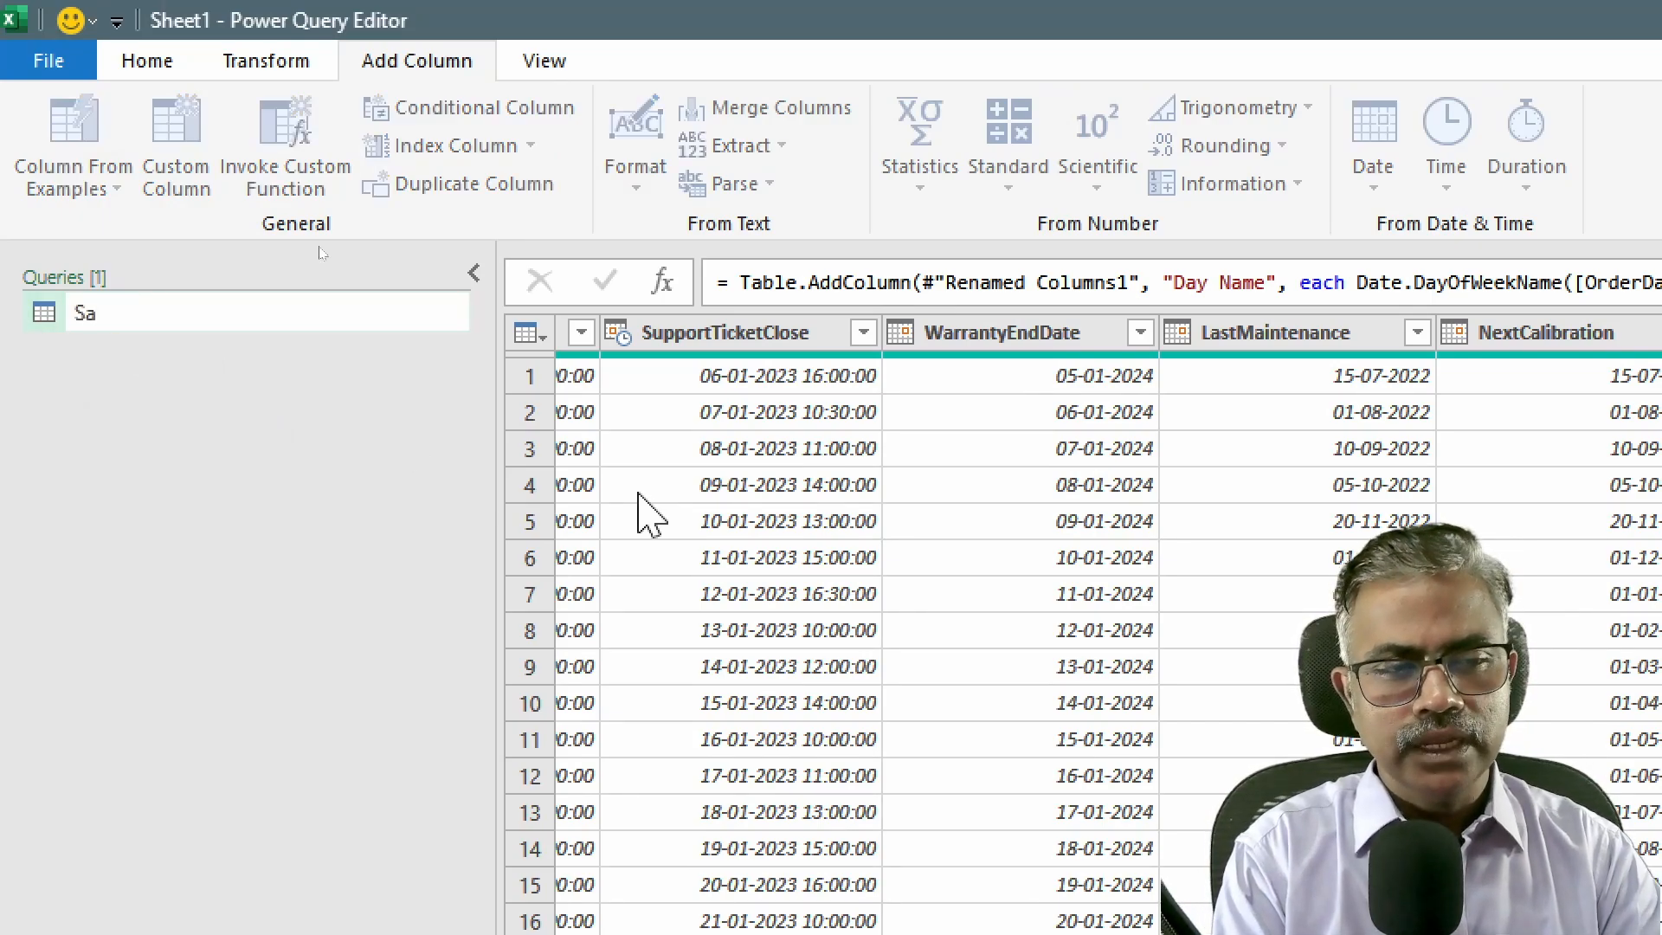
key("BackSpace")
key("BackSpace")
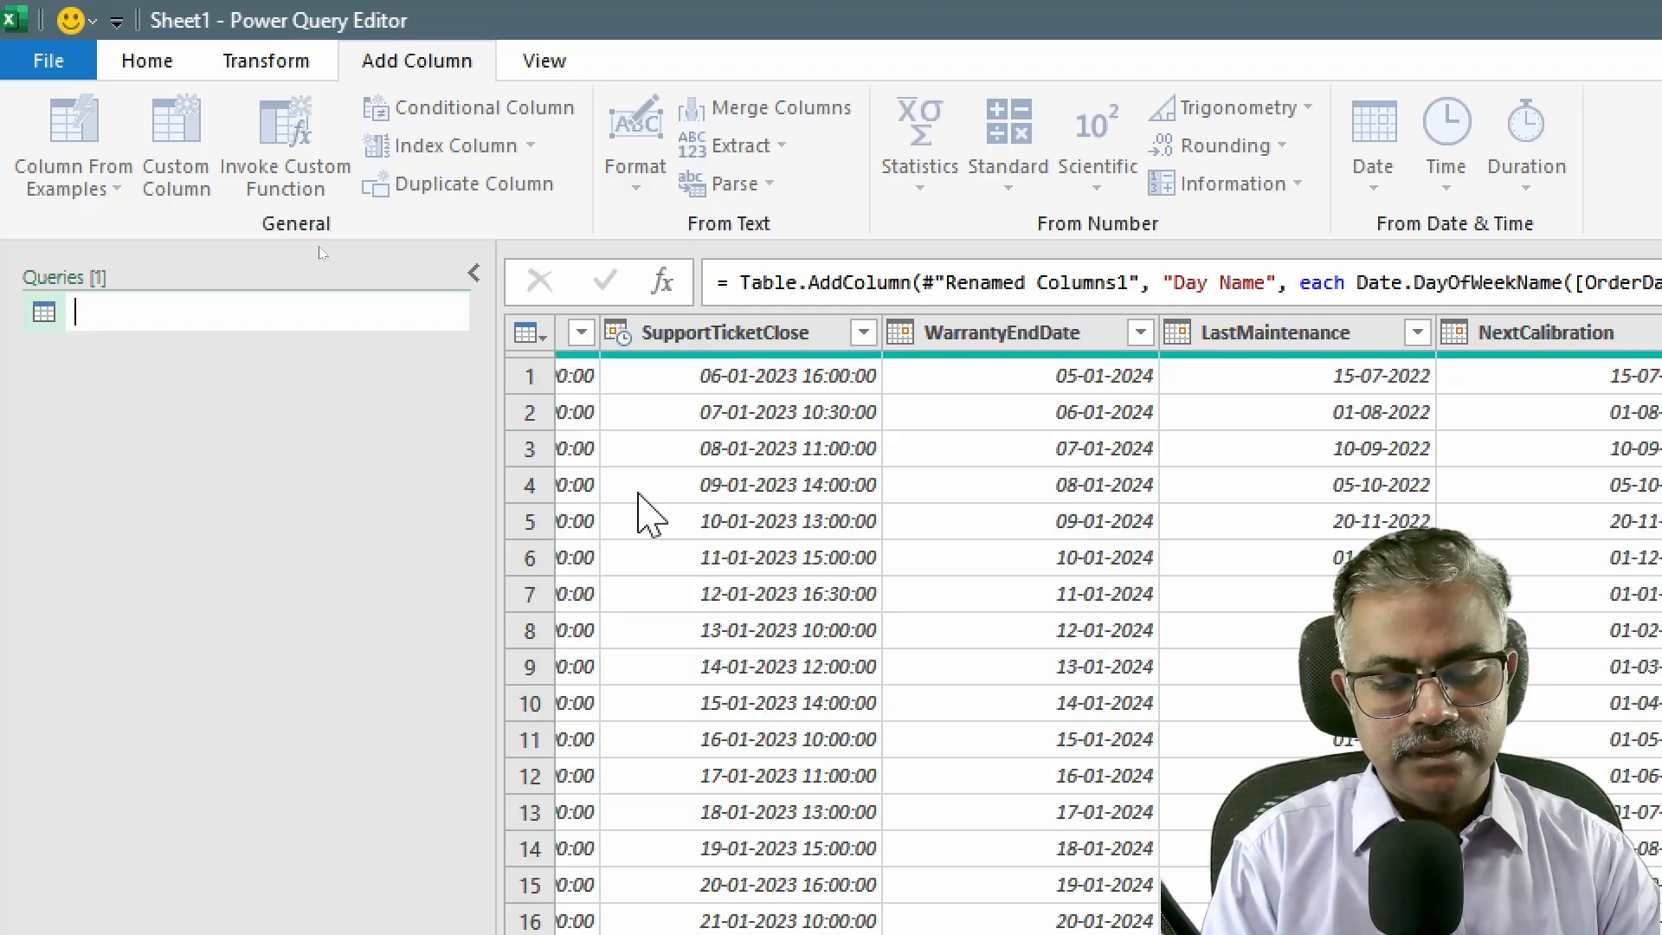
type("Master")
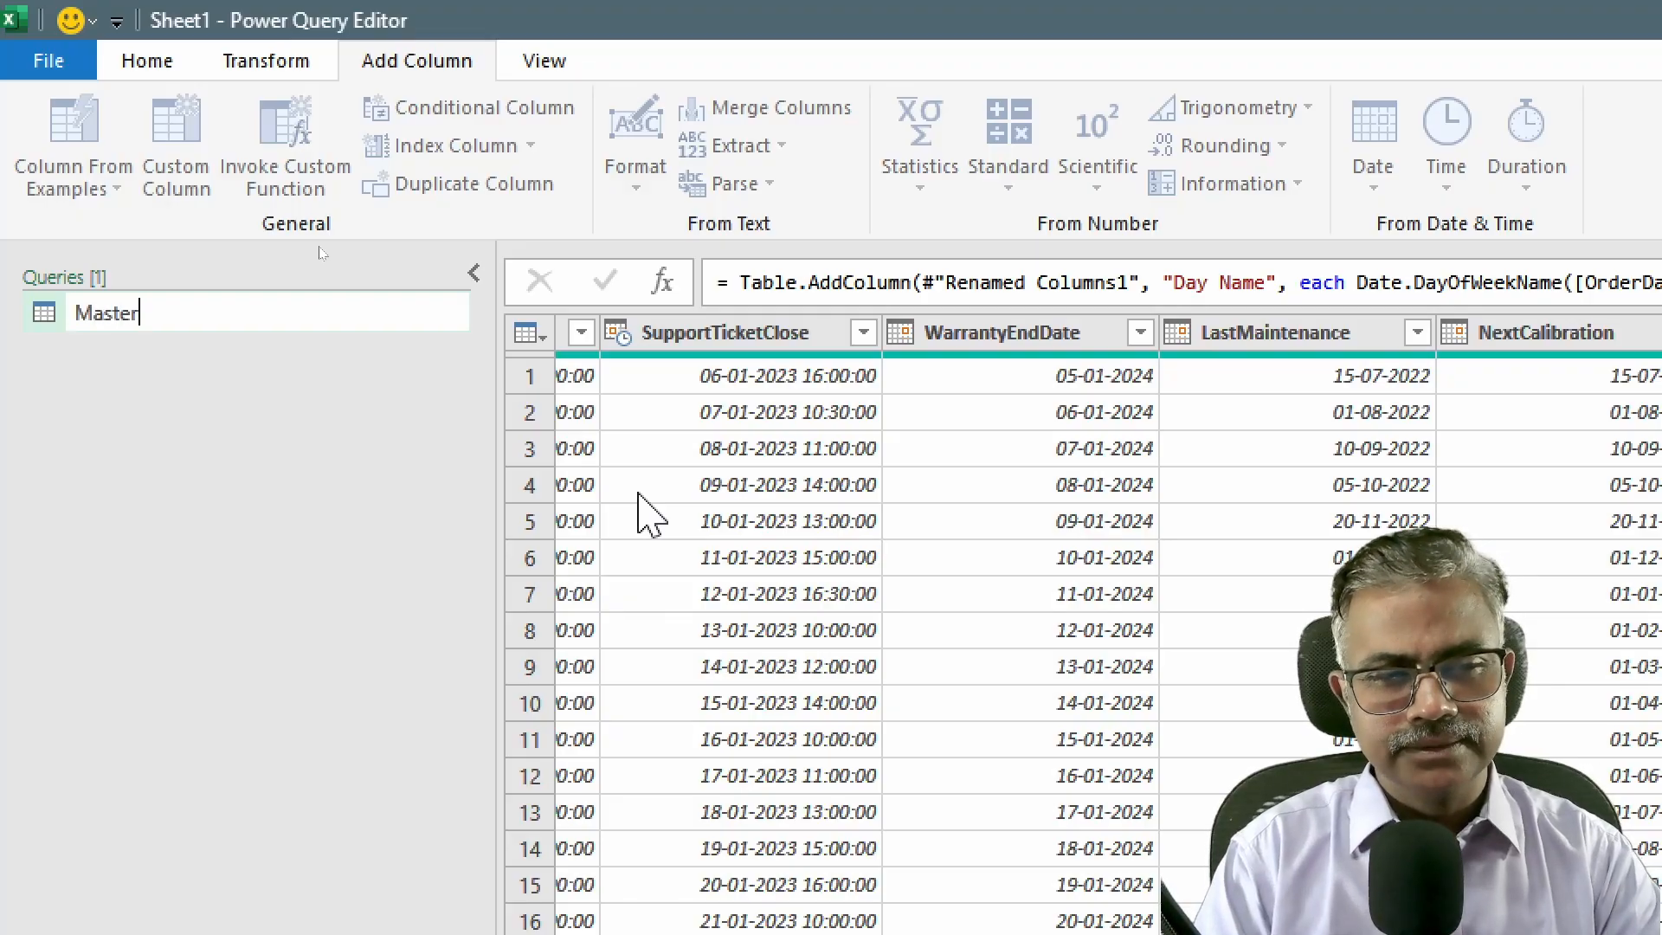
key("Return")
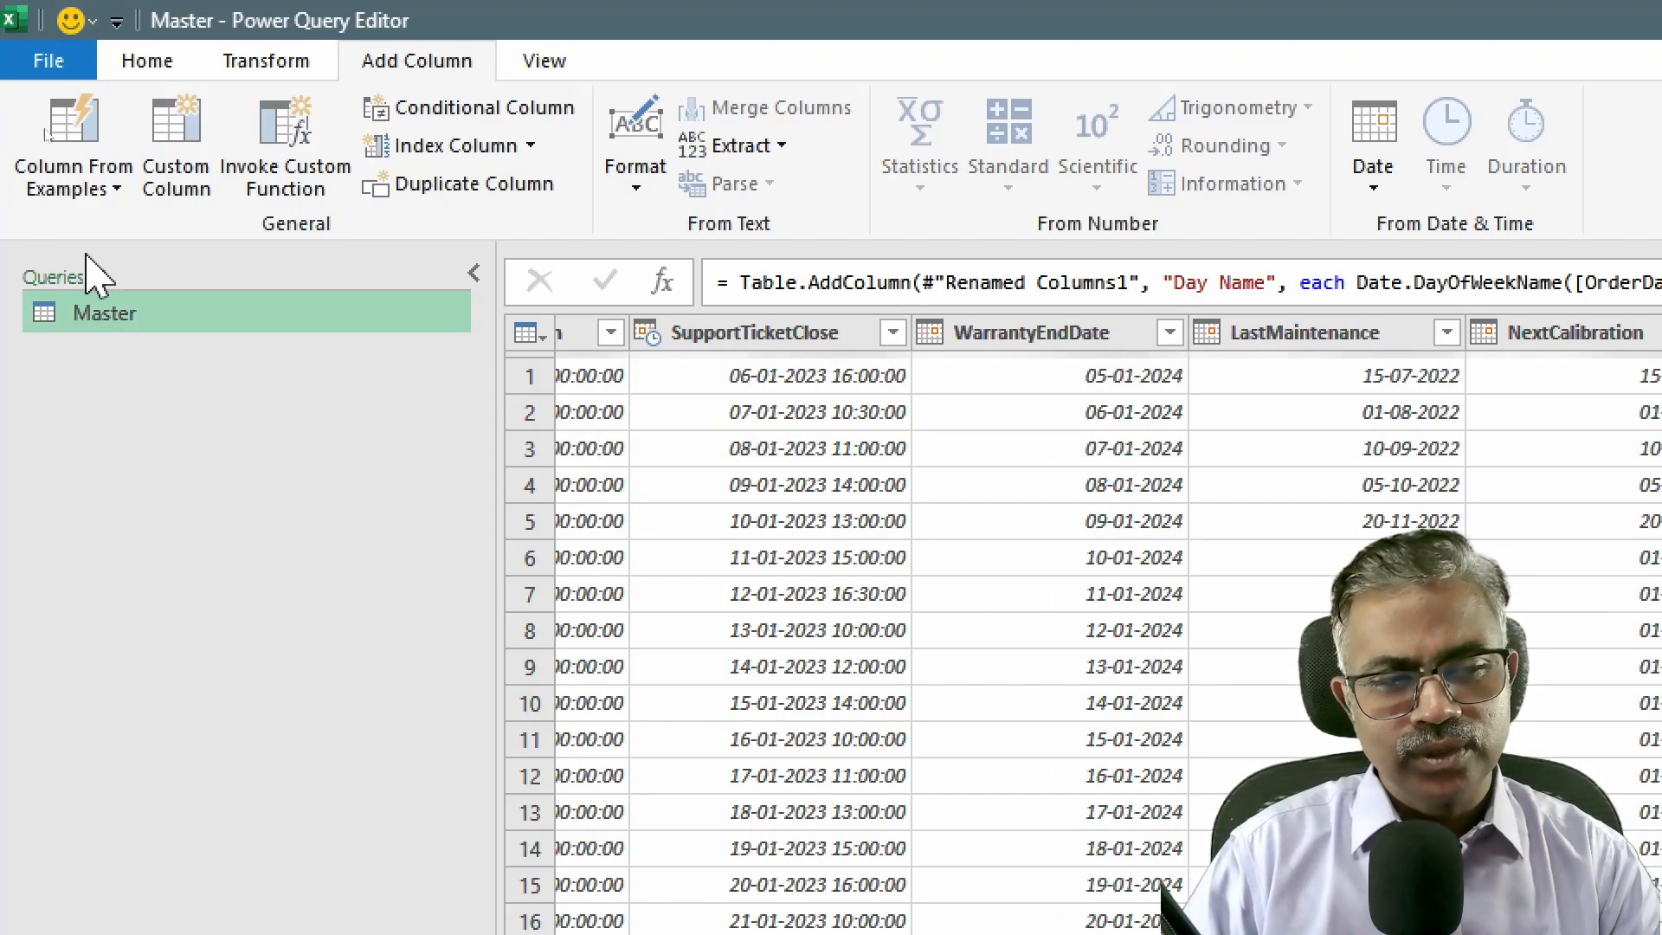
Duplicate the Master query and name the copy Saturday
right_click(119, 312)
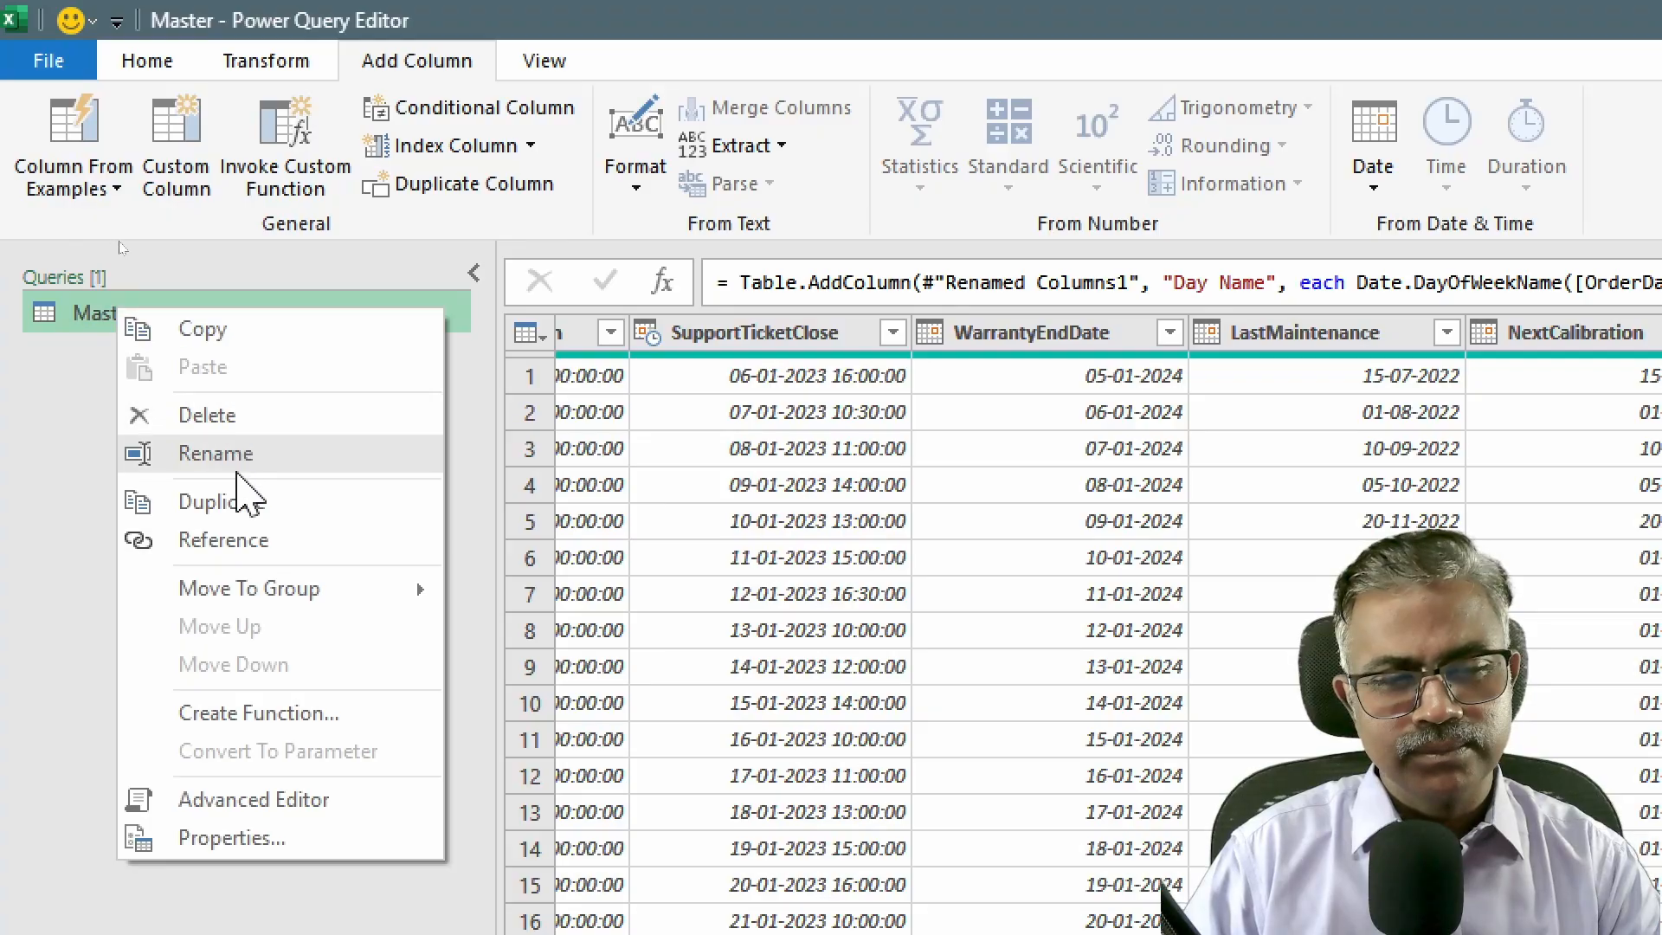
left_click(245, 504)
double_click(158, 355)
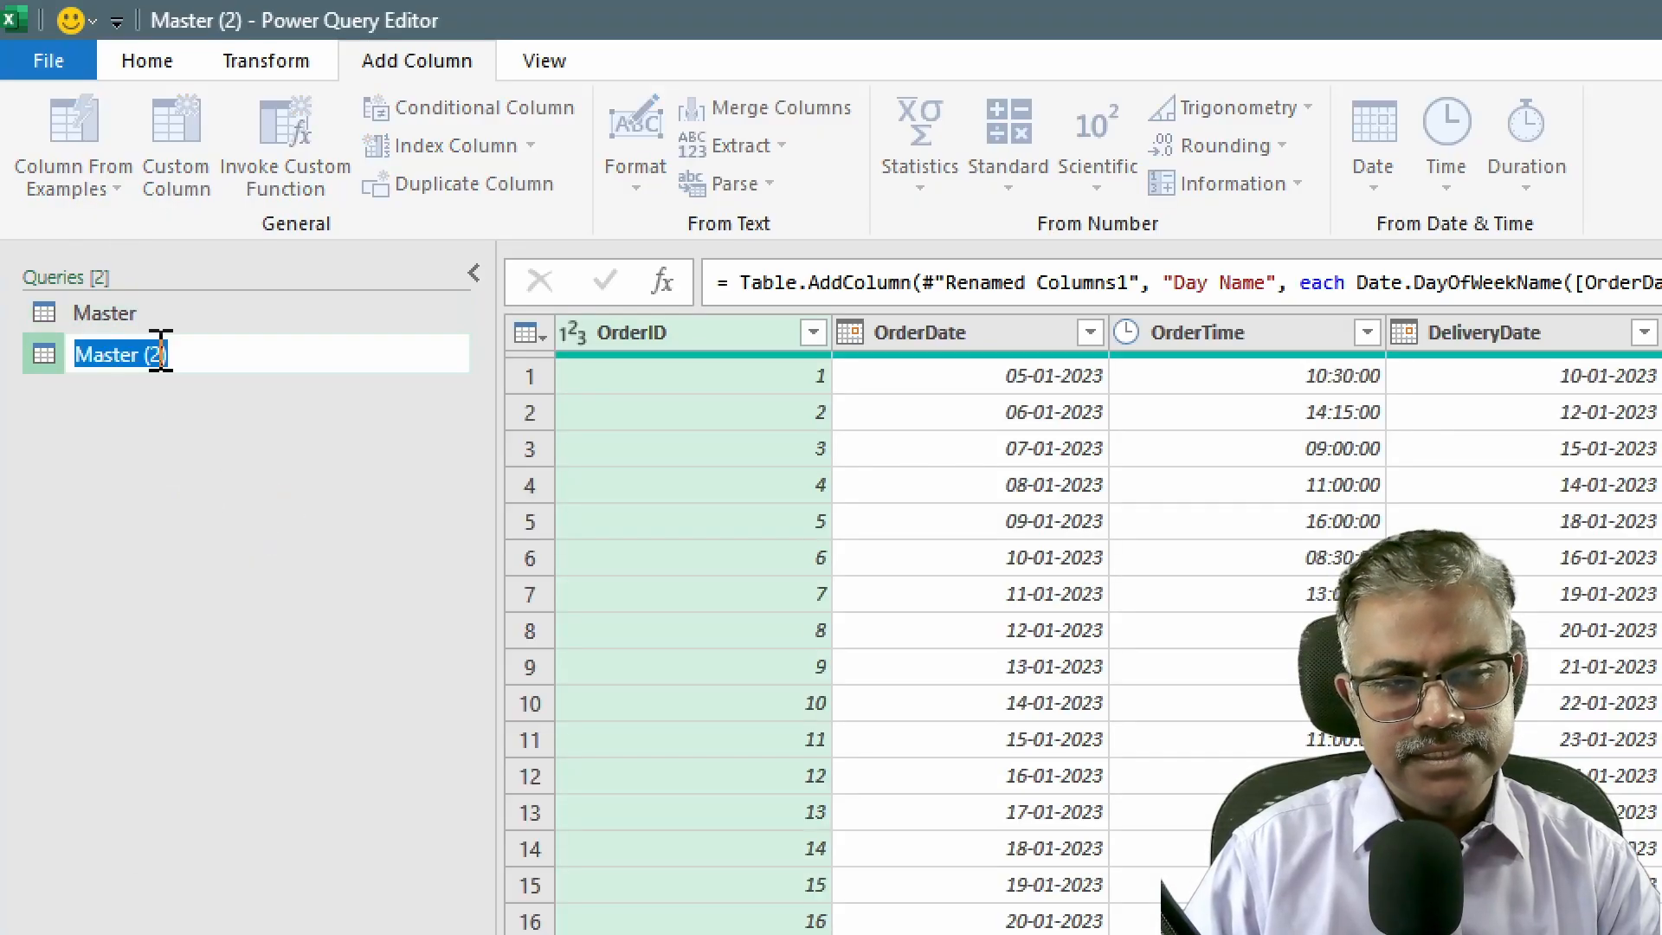
type("Saturday")
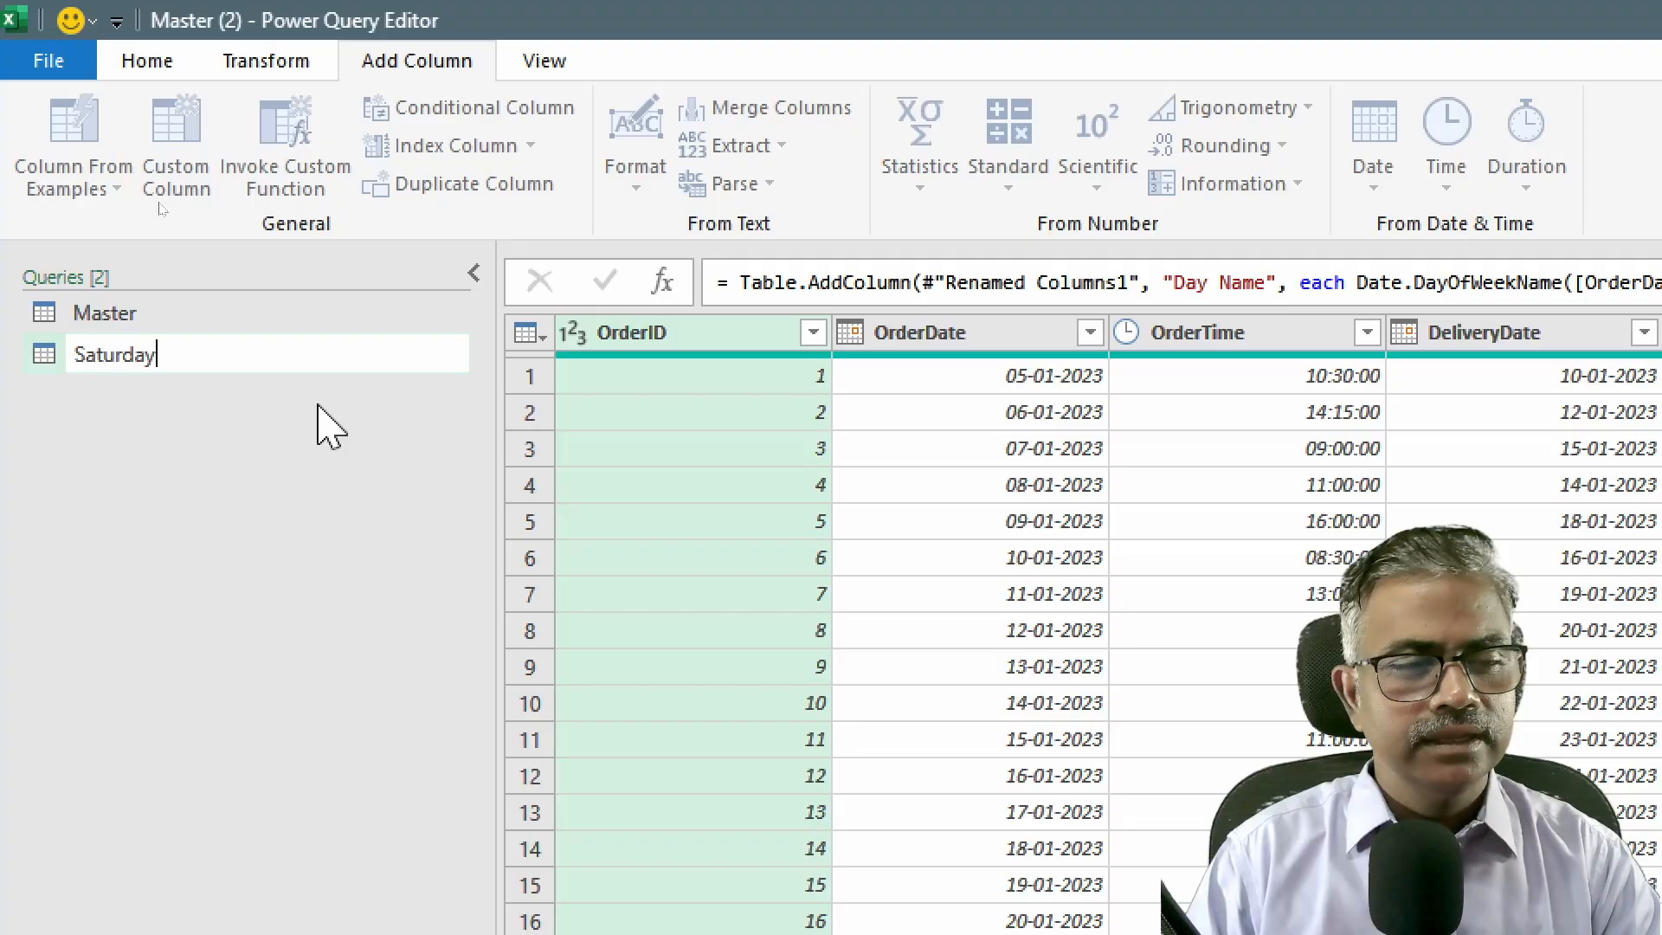
key("Return")
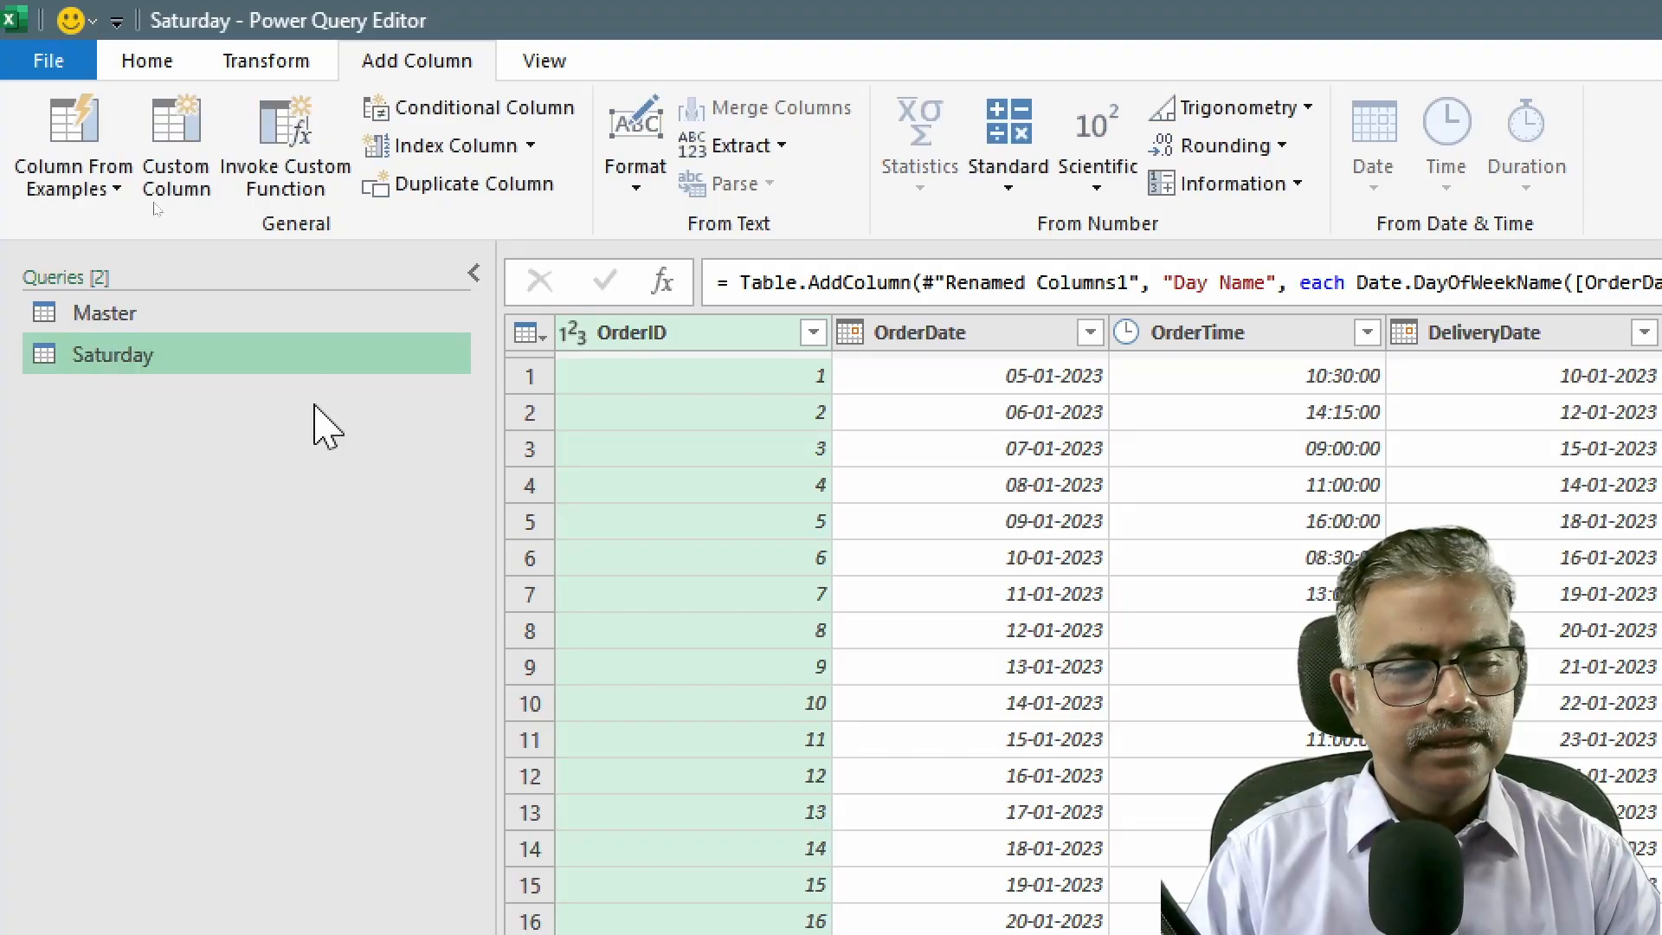
Duplicate the unfiltered Saturday query and name the copy Sunday
right_click(159, 366)
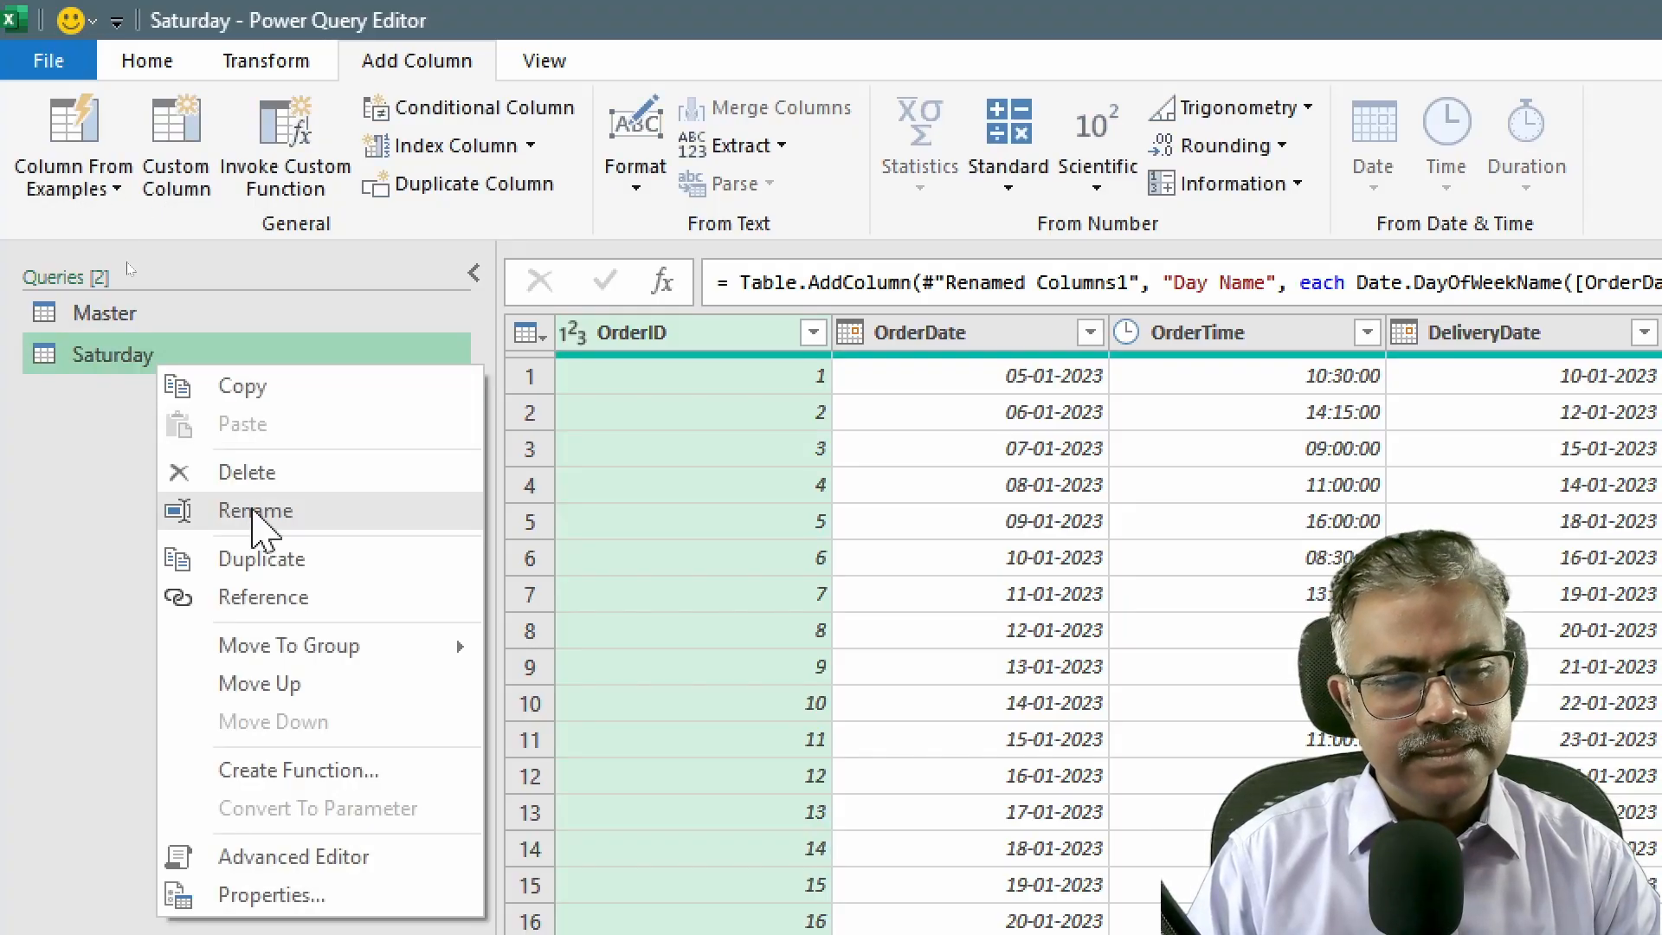
left_click(259, 561)
double_click(119, 394)
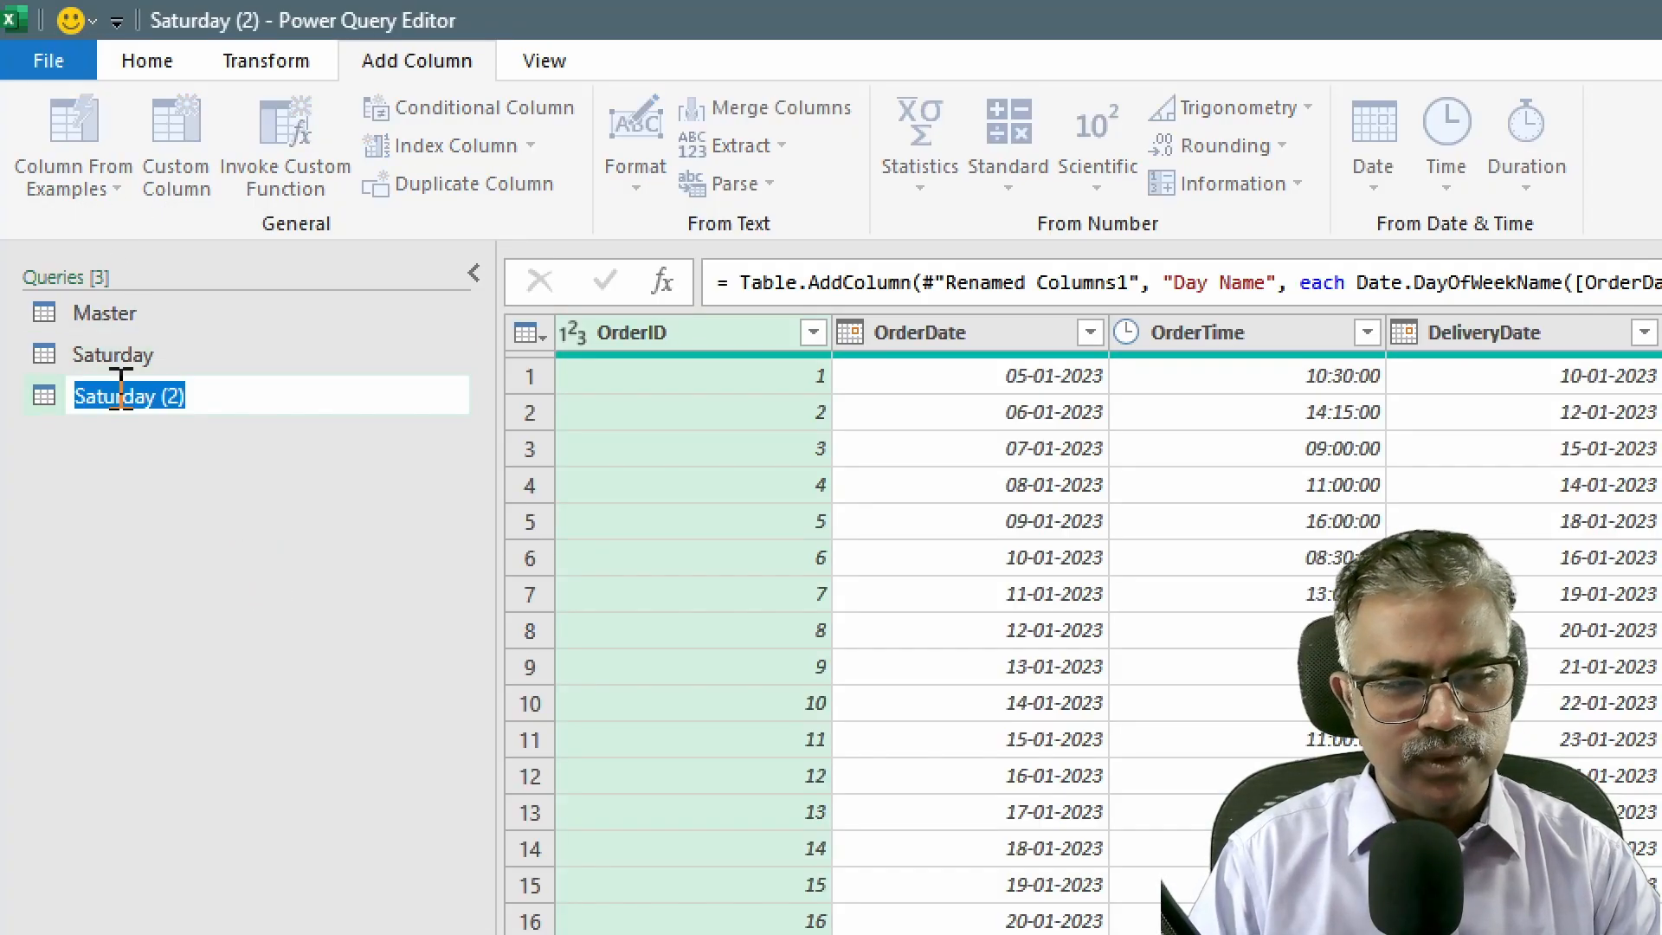
type("Sunday")
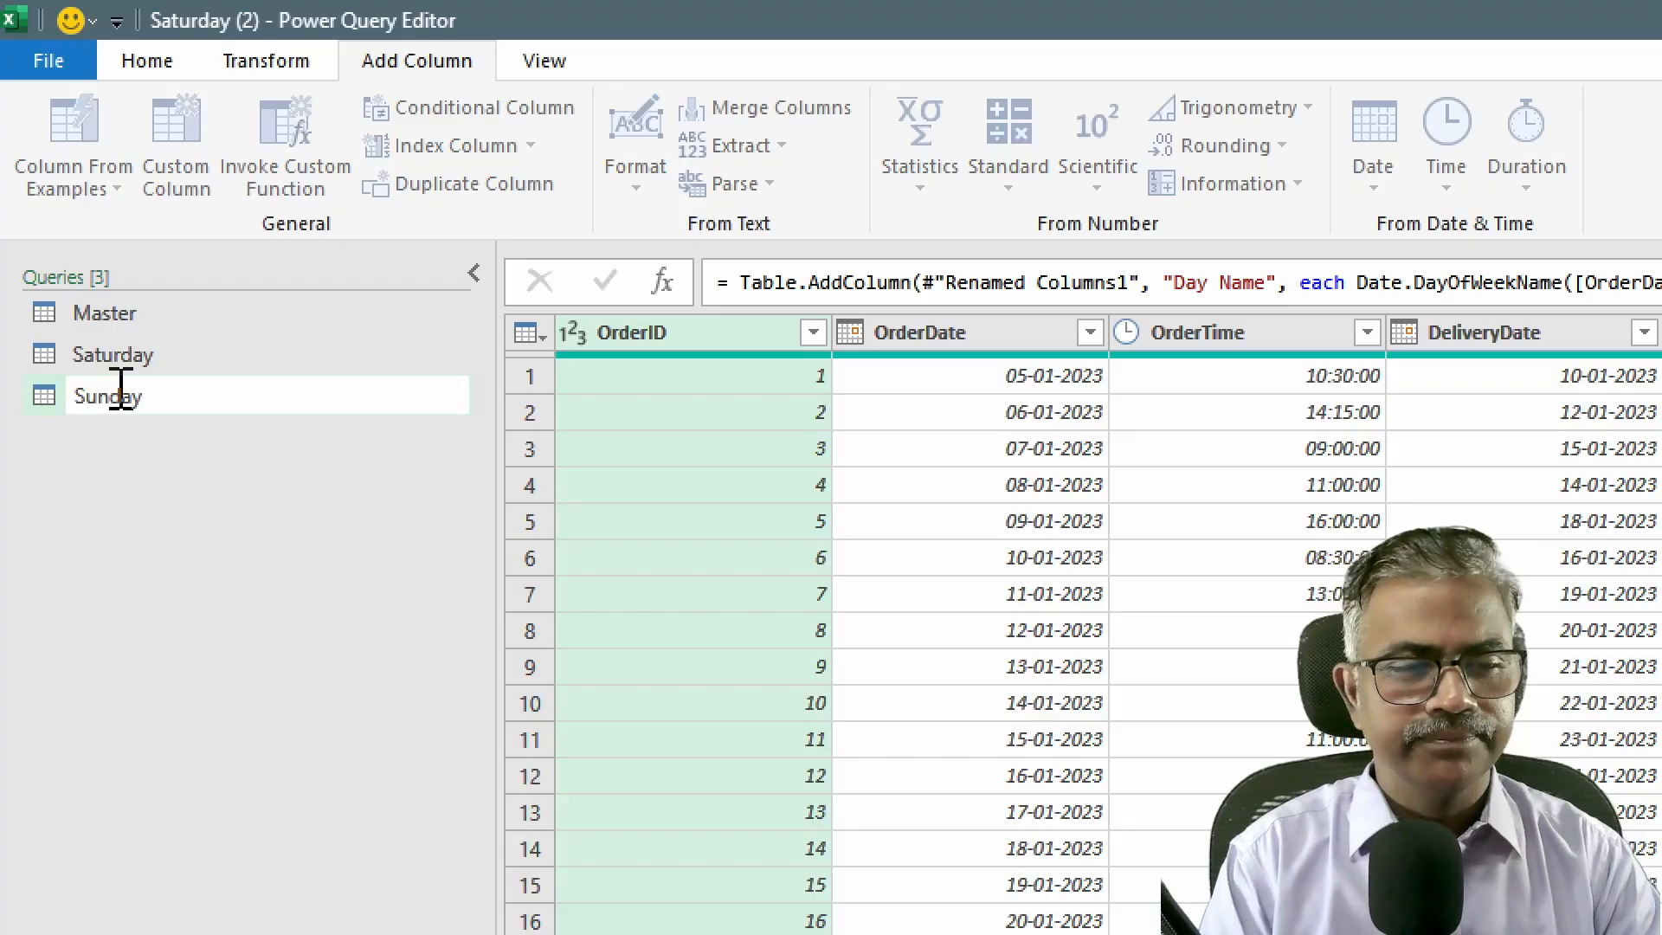
key("Return")
Filter the Day Name column of the Saturday query to keep only Saturday rows
left_click(174, 358)
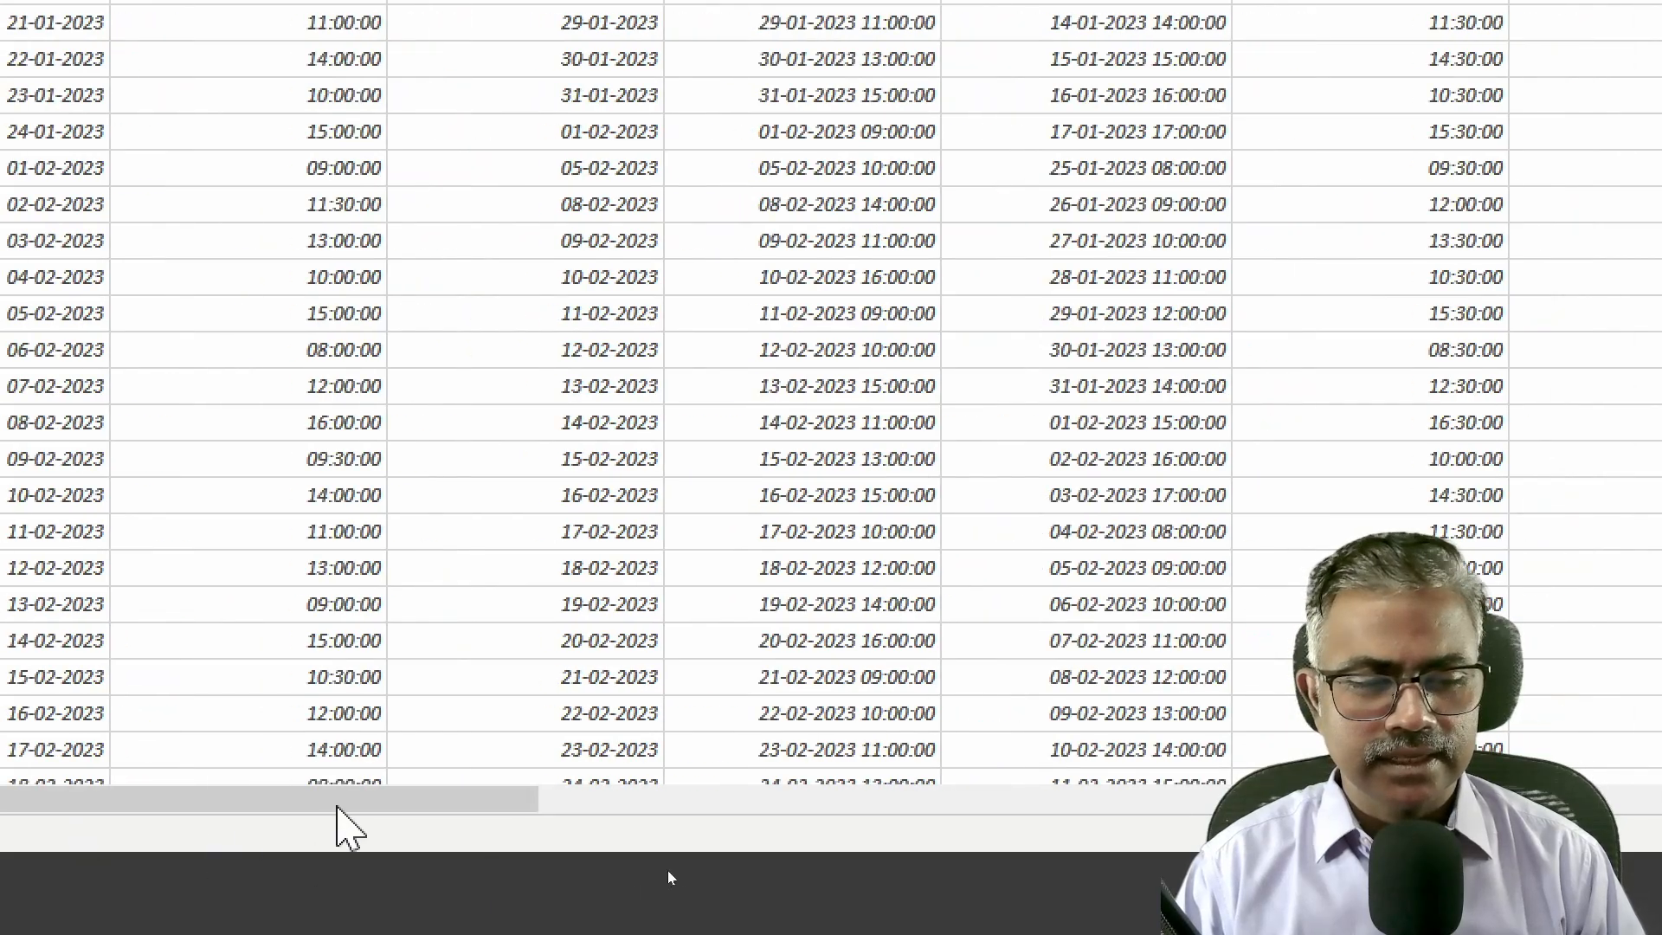
left_click_drag(335, 805, 1229, 805)
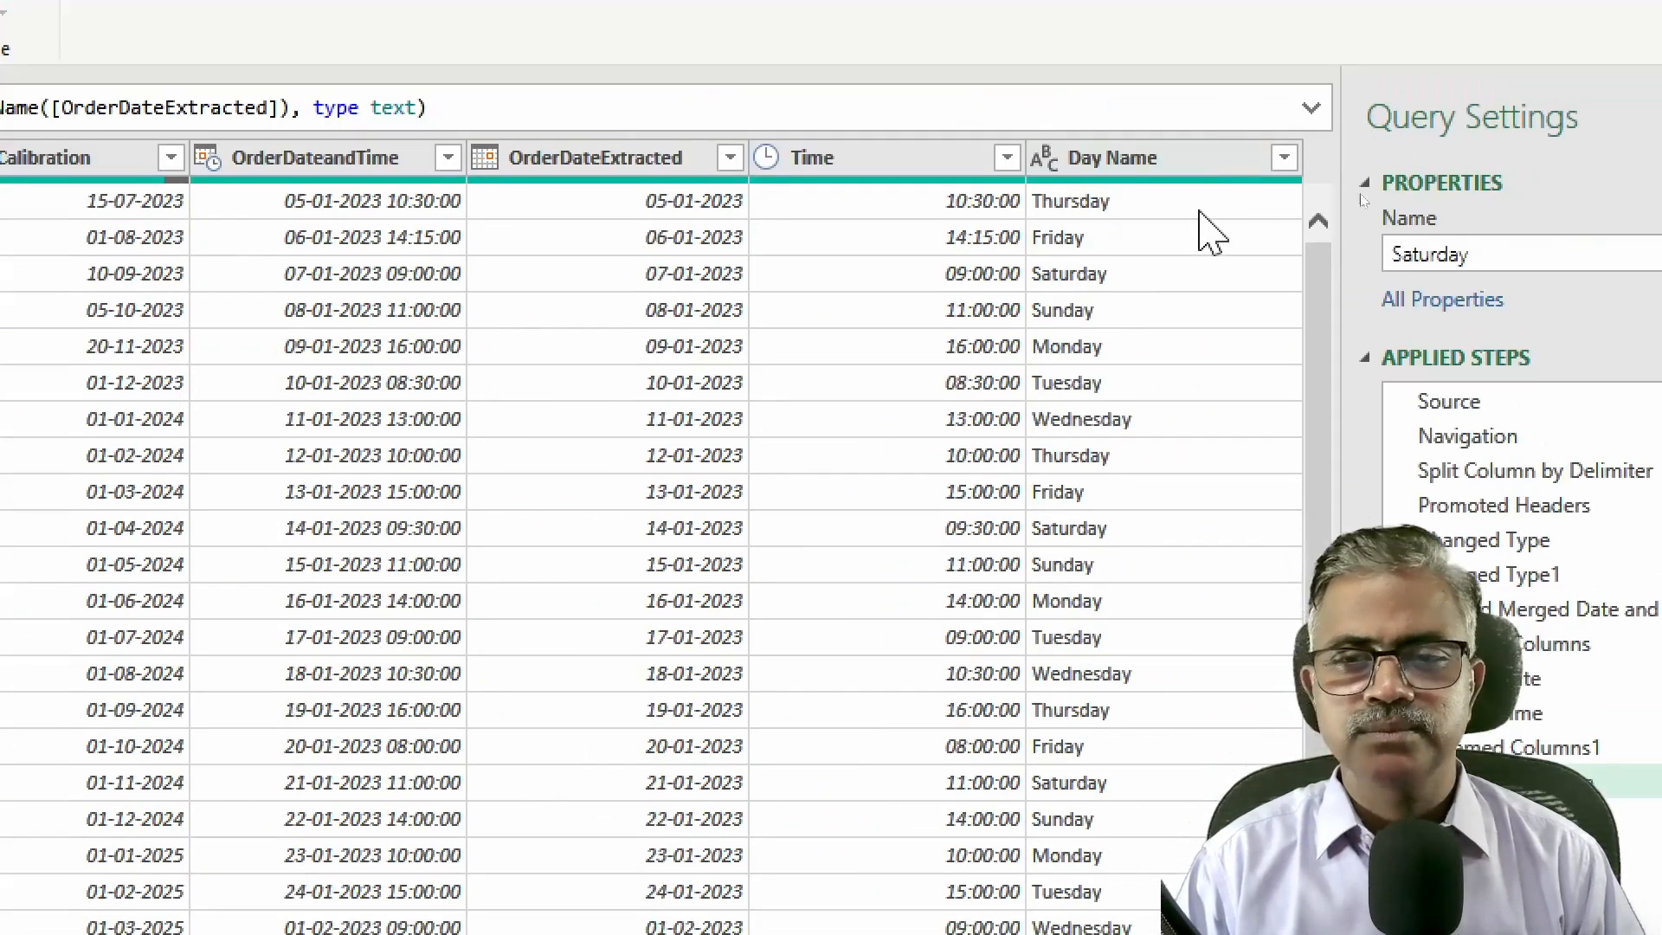
left_click(1284, 159)
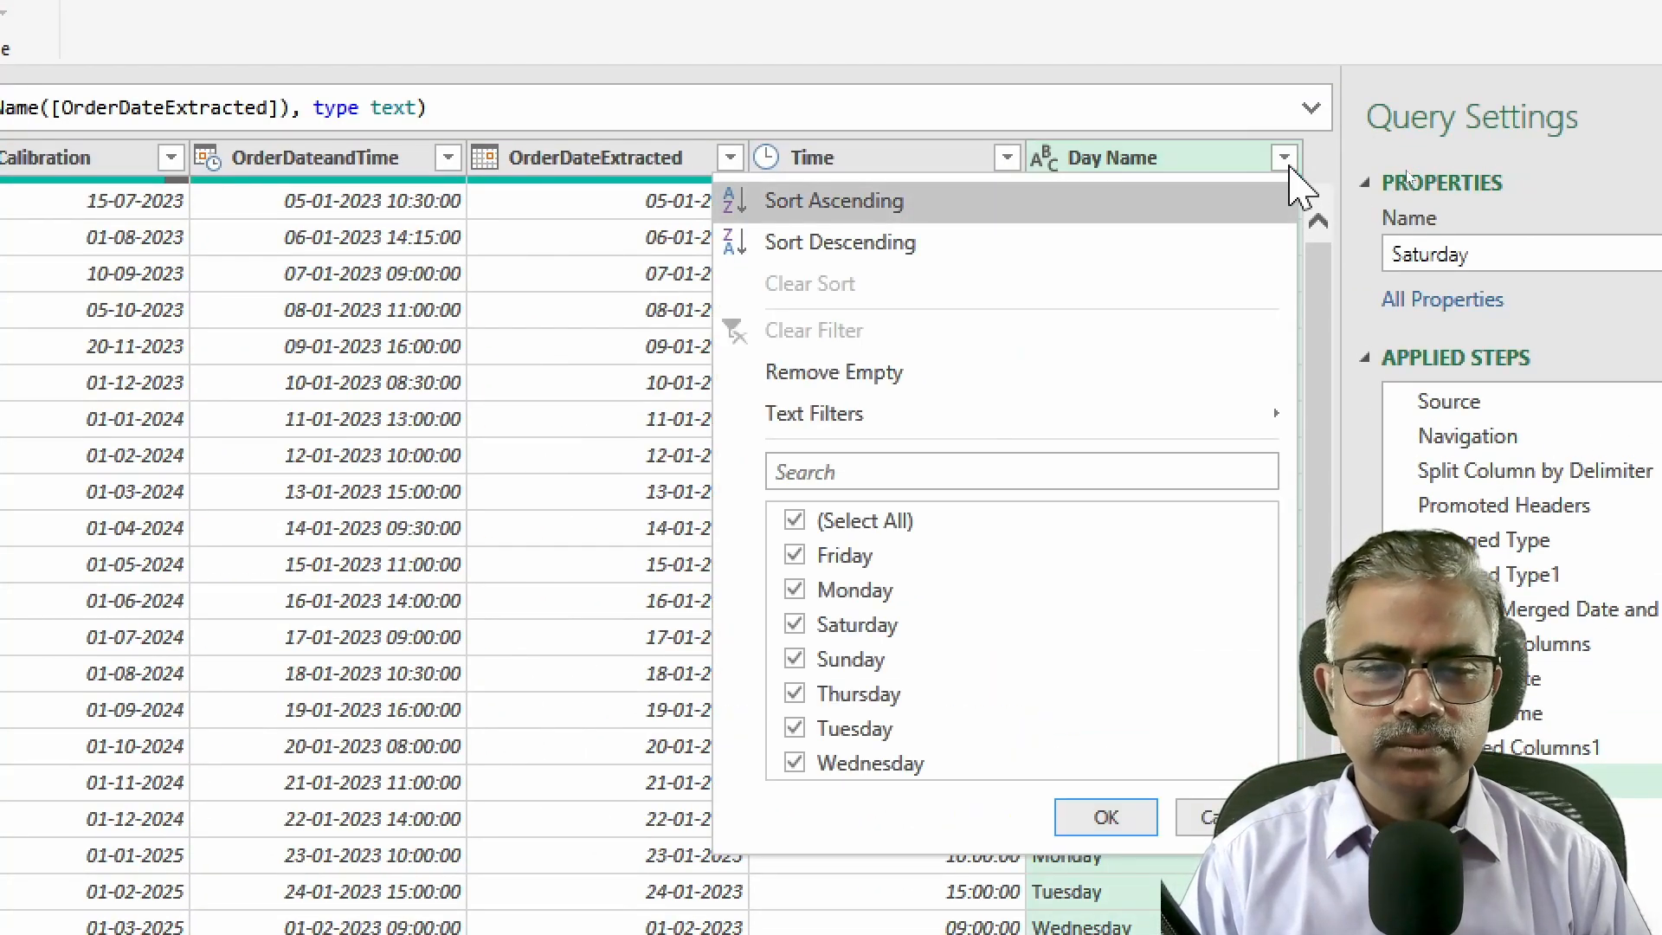
left_click(796, 523)
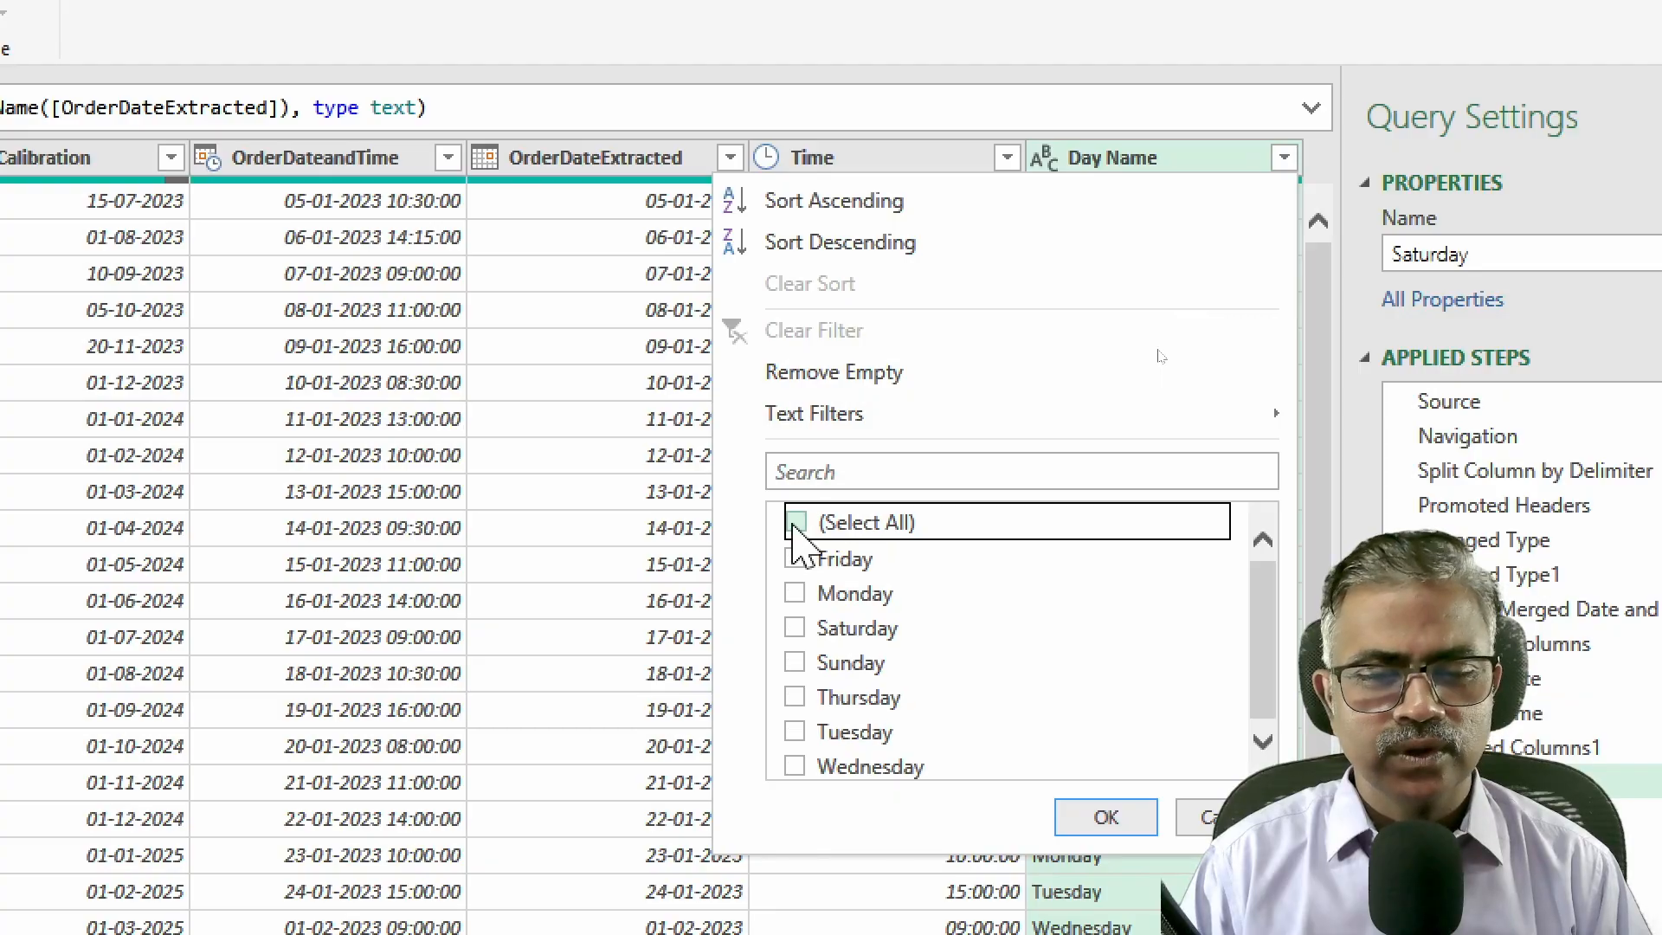
left_click(794, 628)
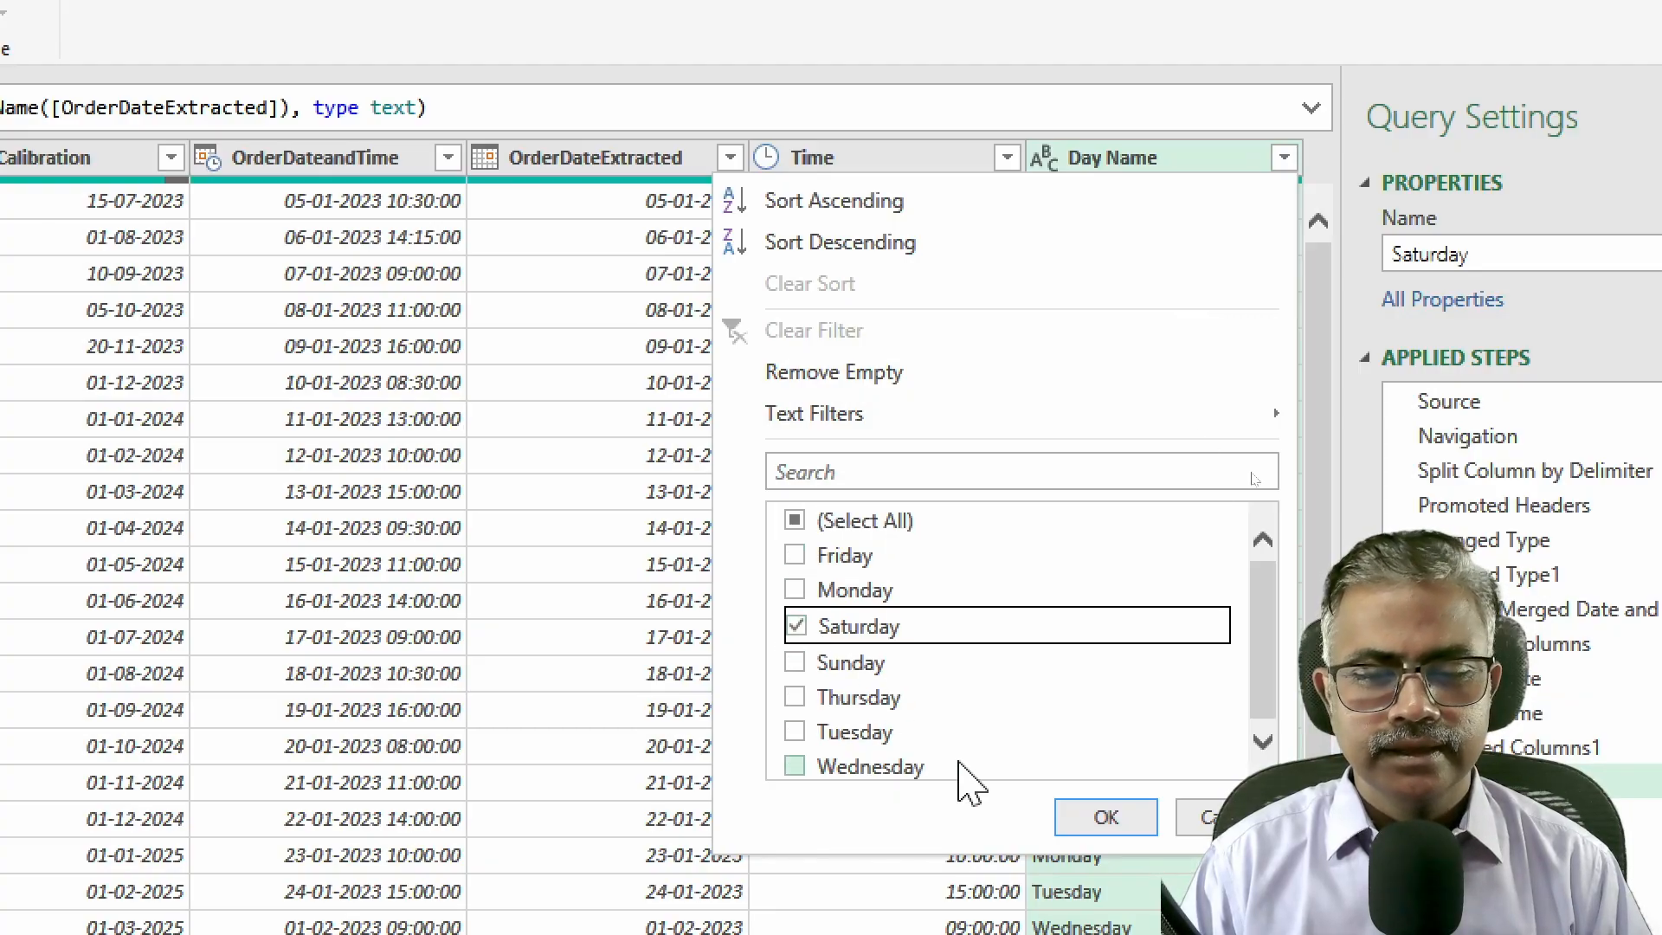
left_click(1098, 818)
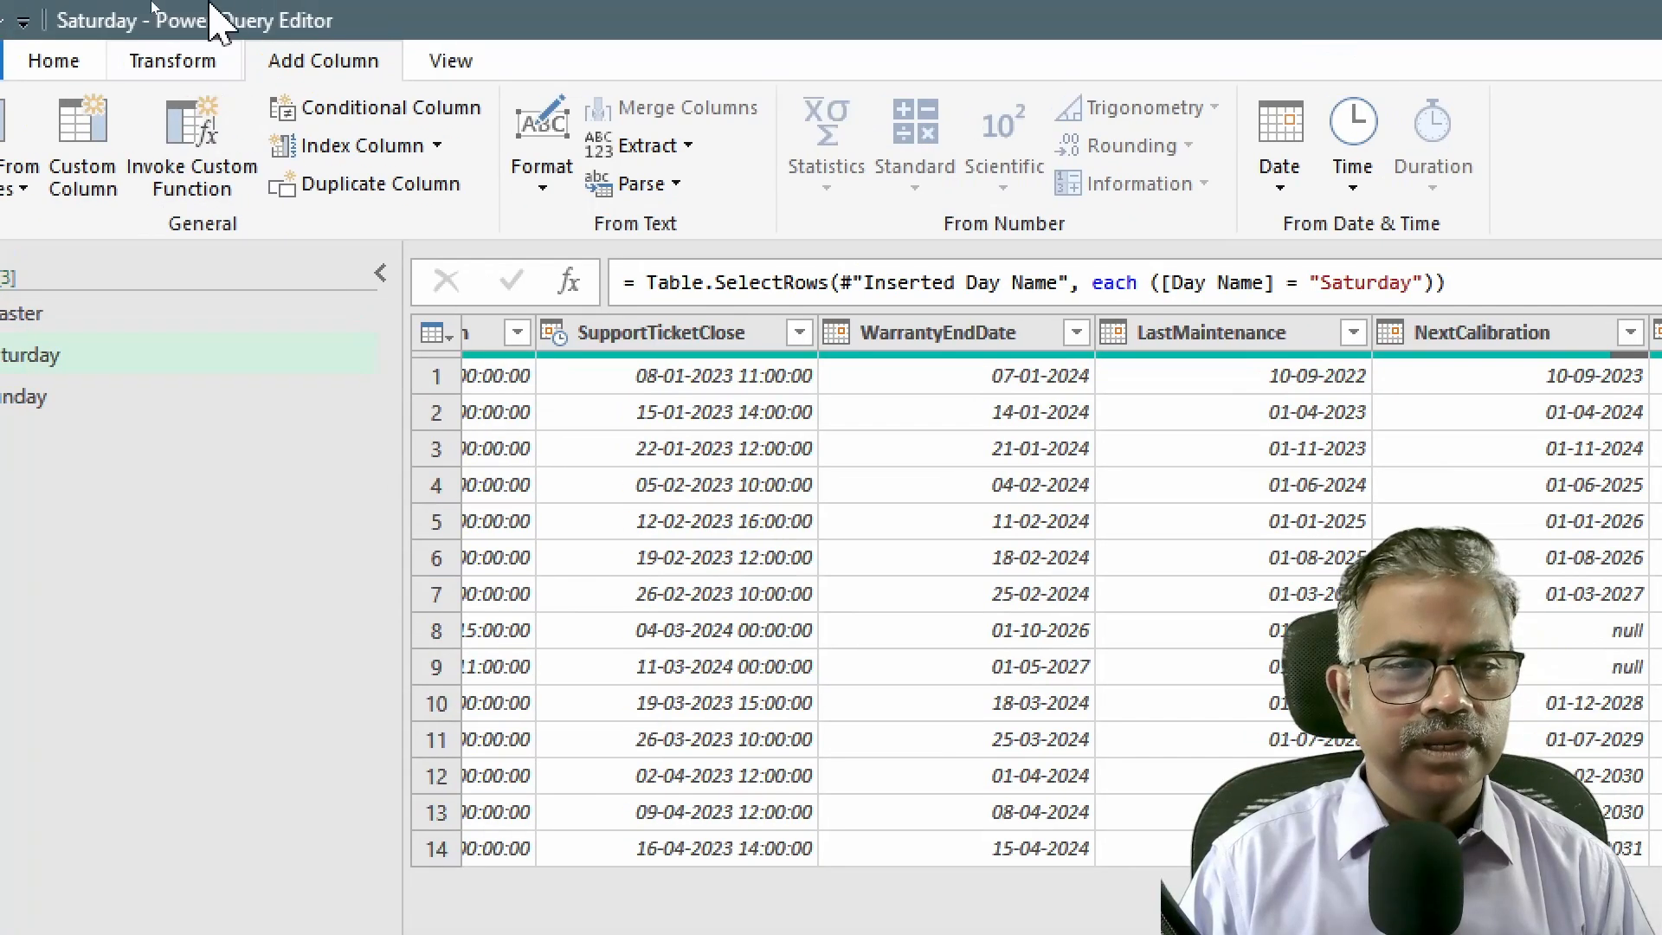
Keep only the OrderDate, DeliveryDate, PaymentDueDate and Day Name columns in the Saturday query
left_click(76, 65)
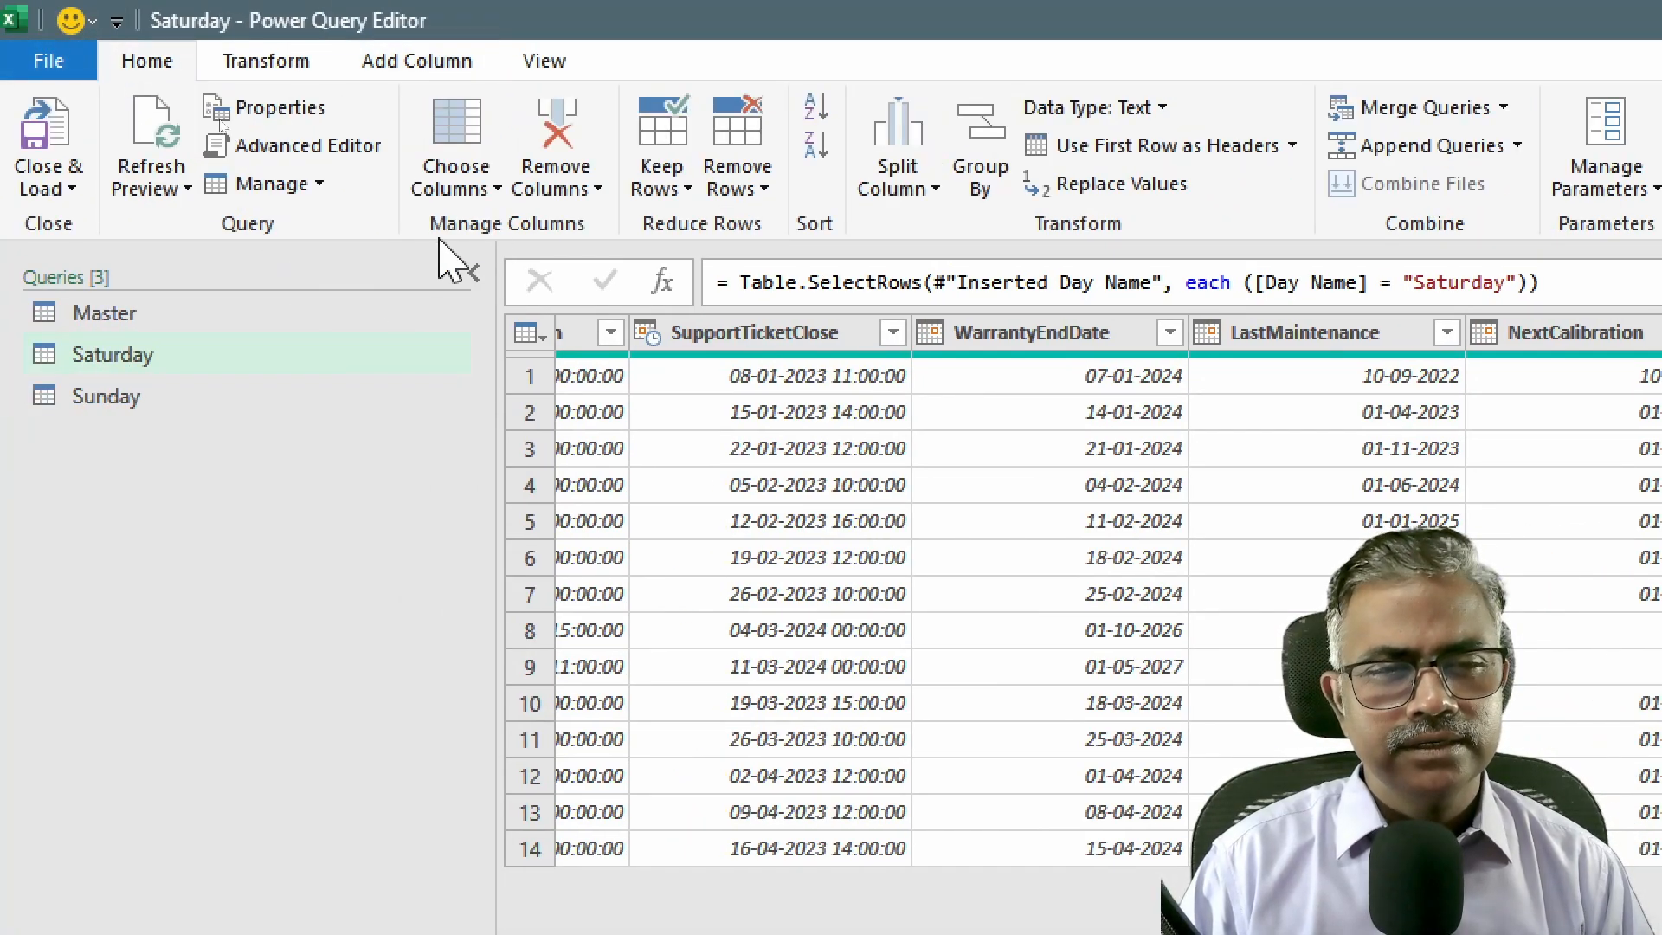
left_click(463, 121)
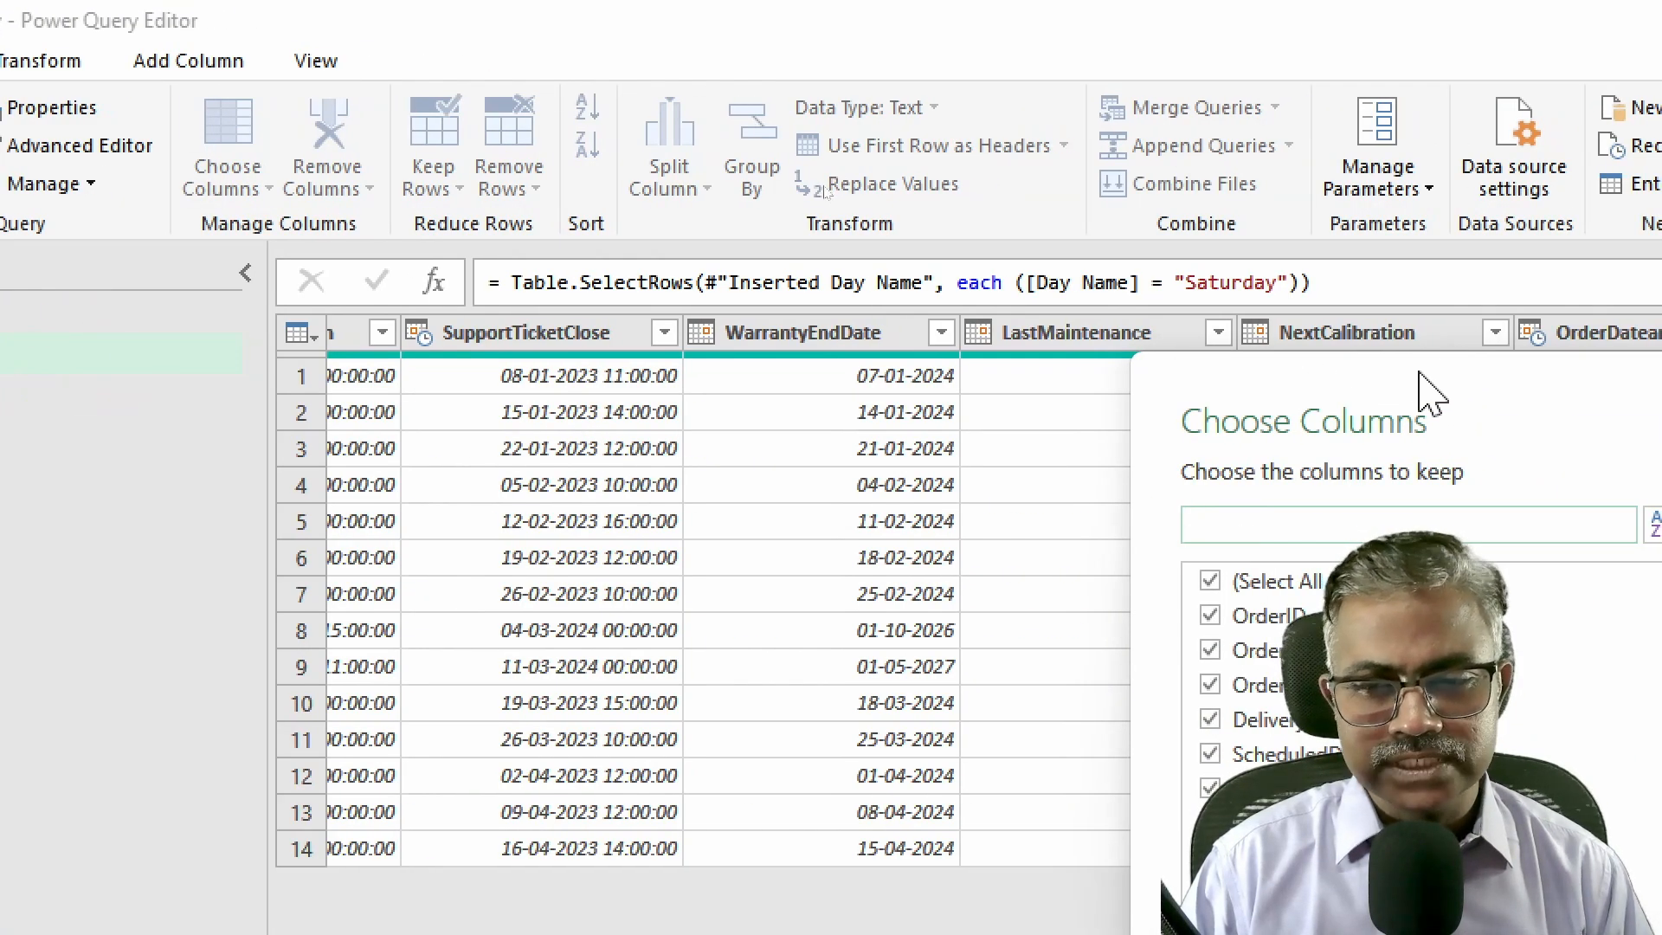
left_click_drag(950, 104, 845, 67)
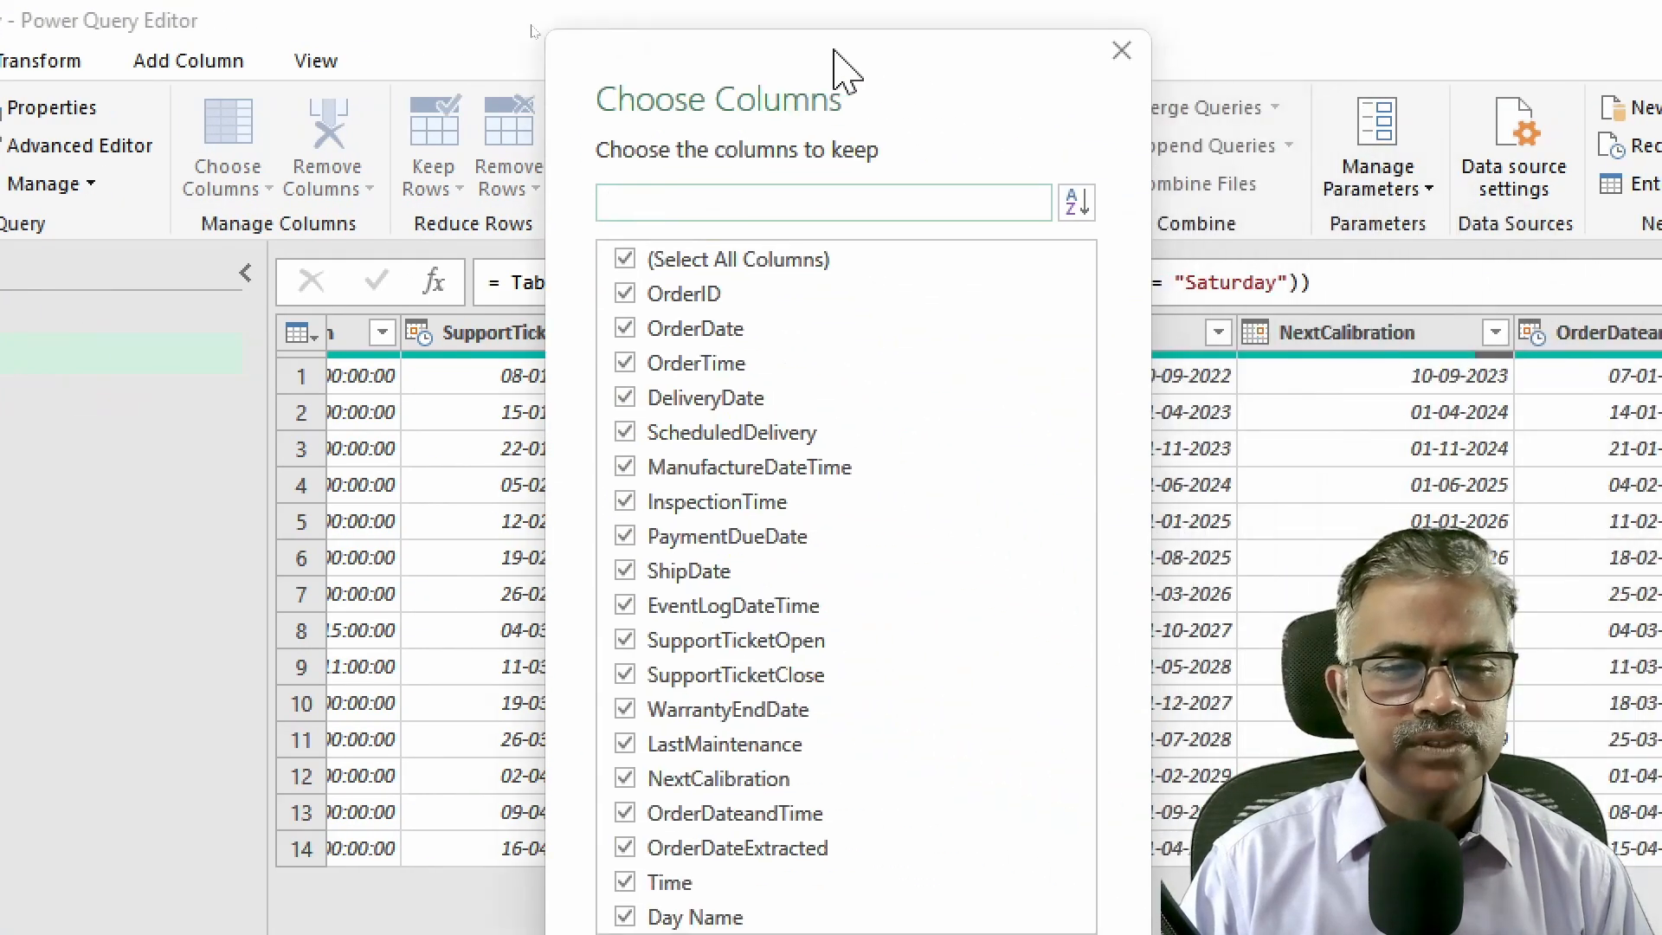
left_click(627, 263)
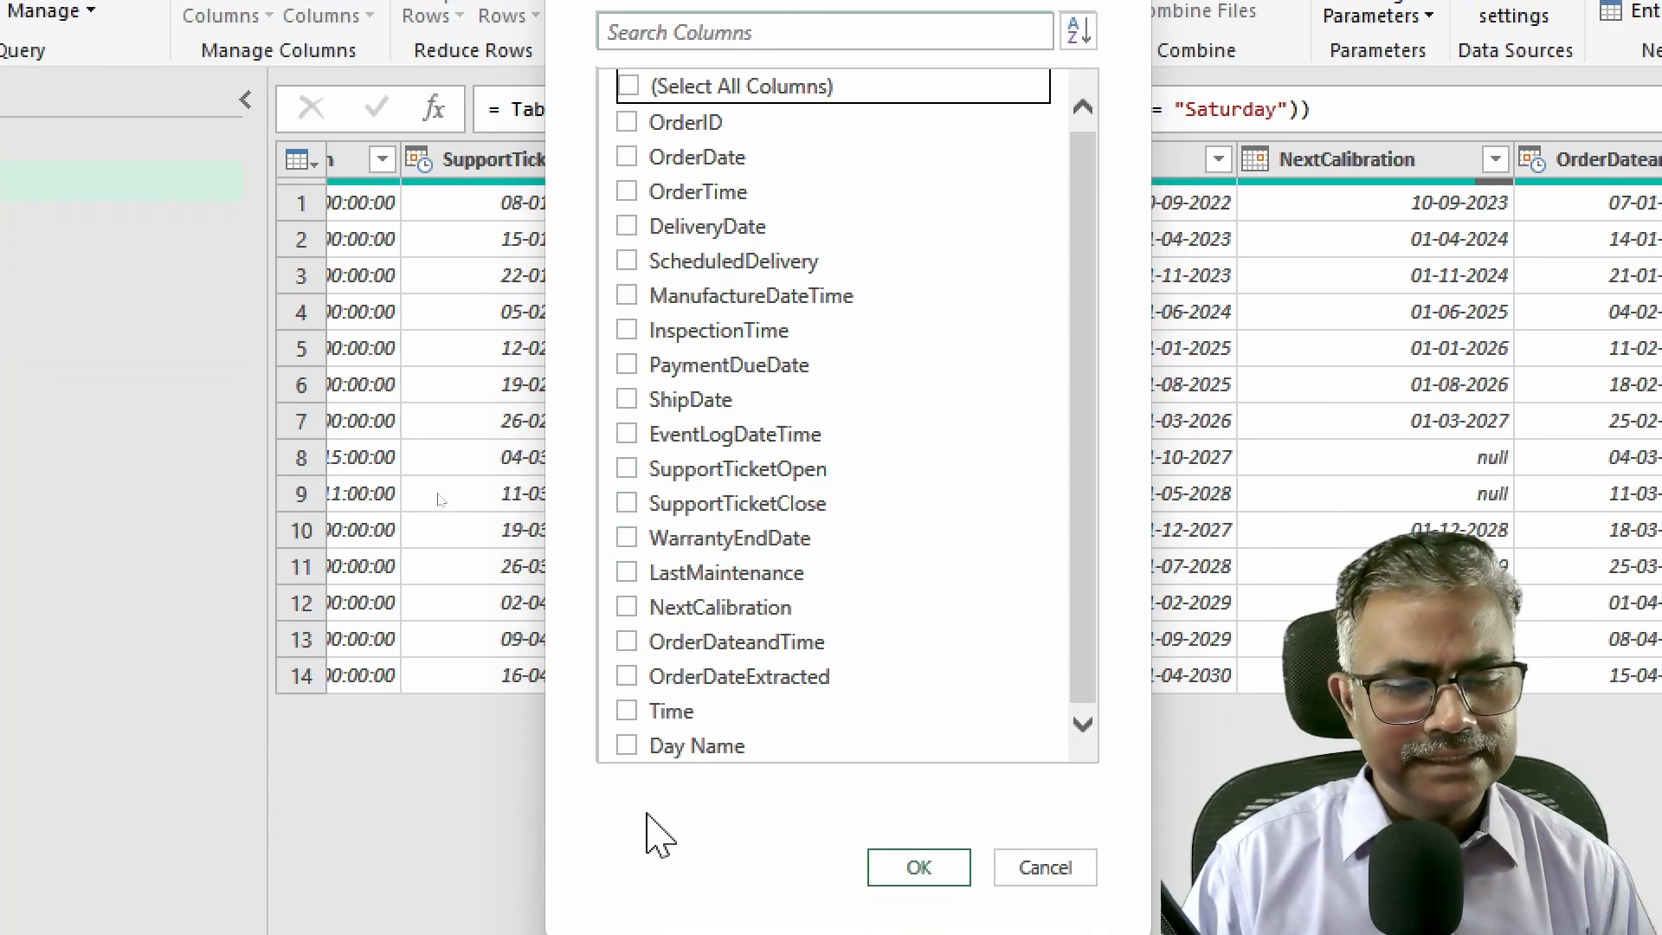
left_click(627, 746)
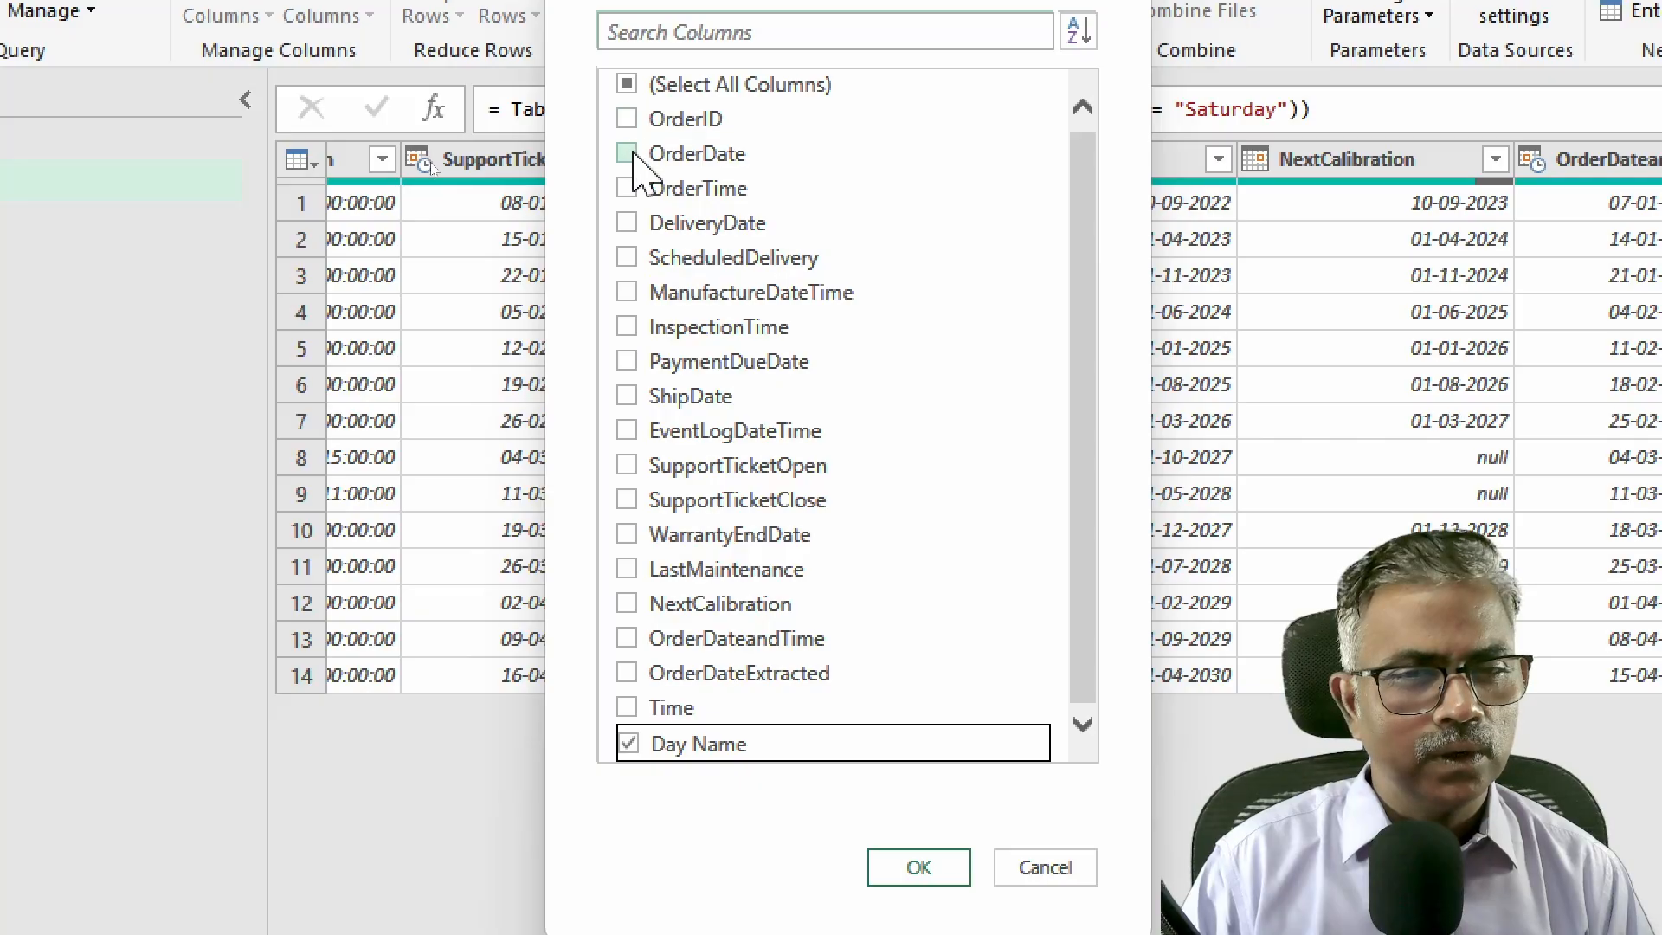
left_click(628, 155)
left_click(627, 225)
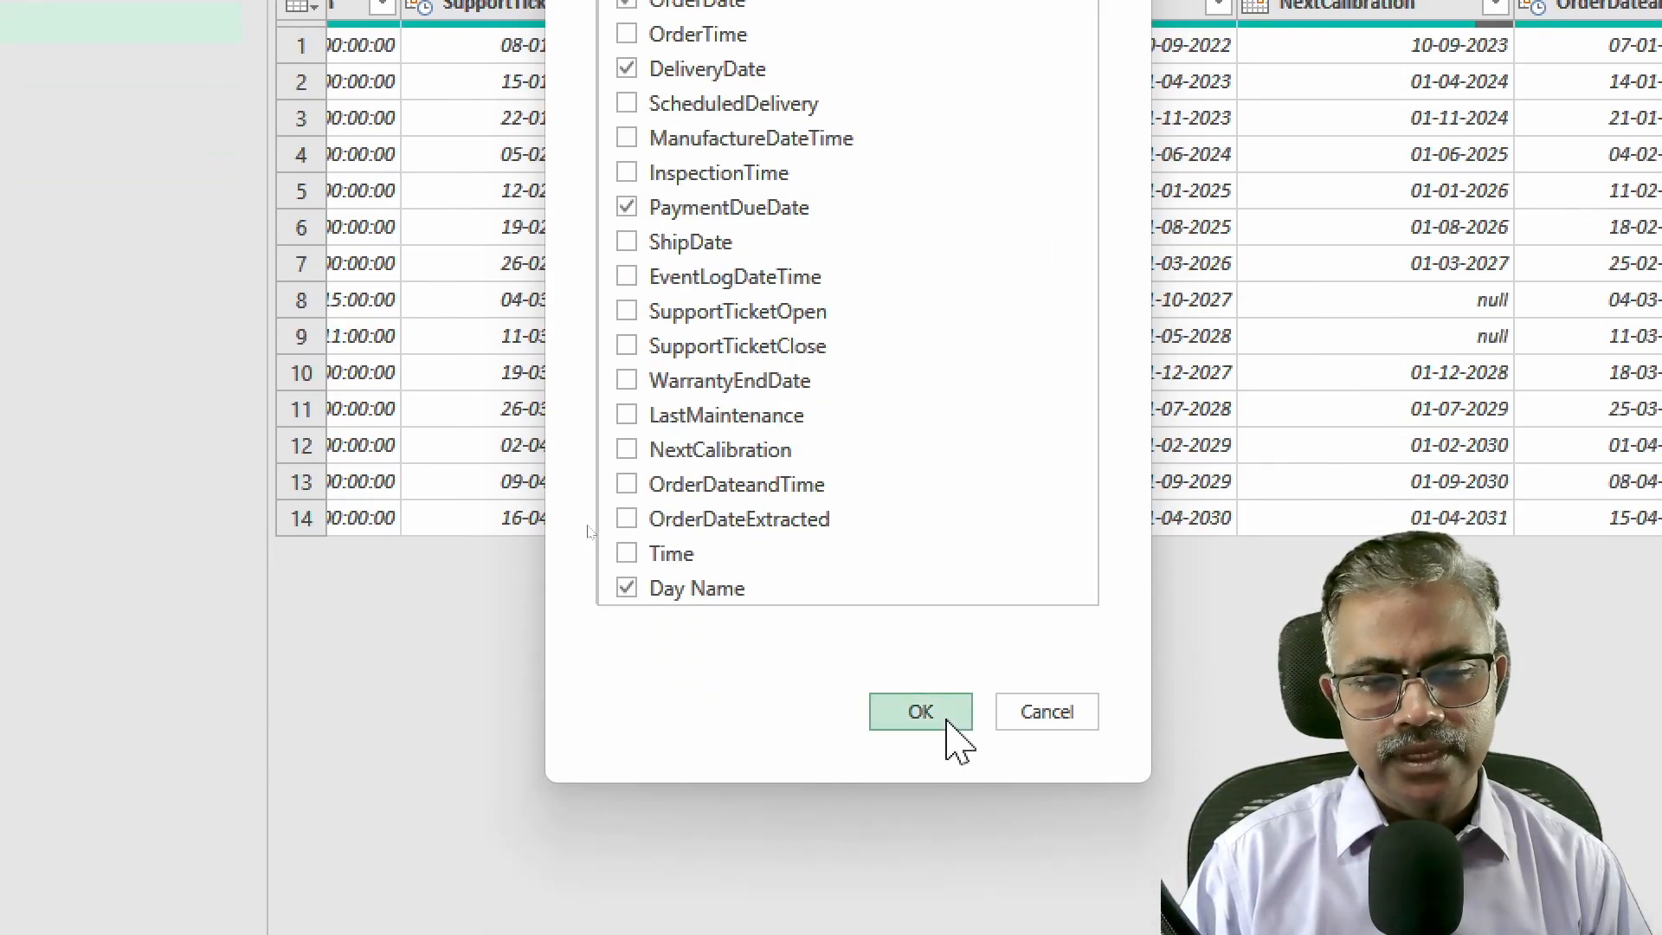
left_click(948, 725)
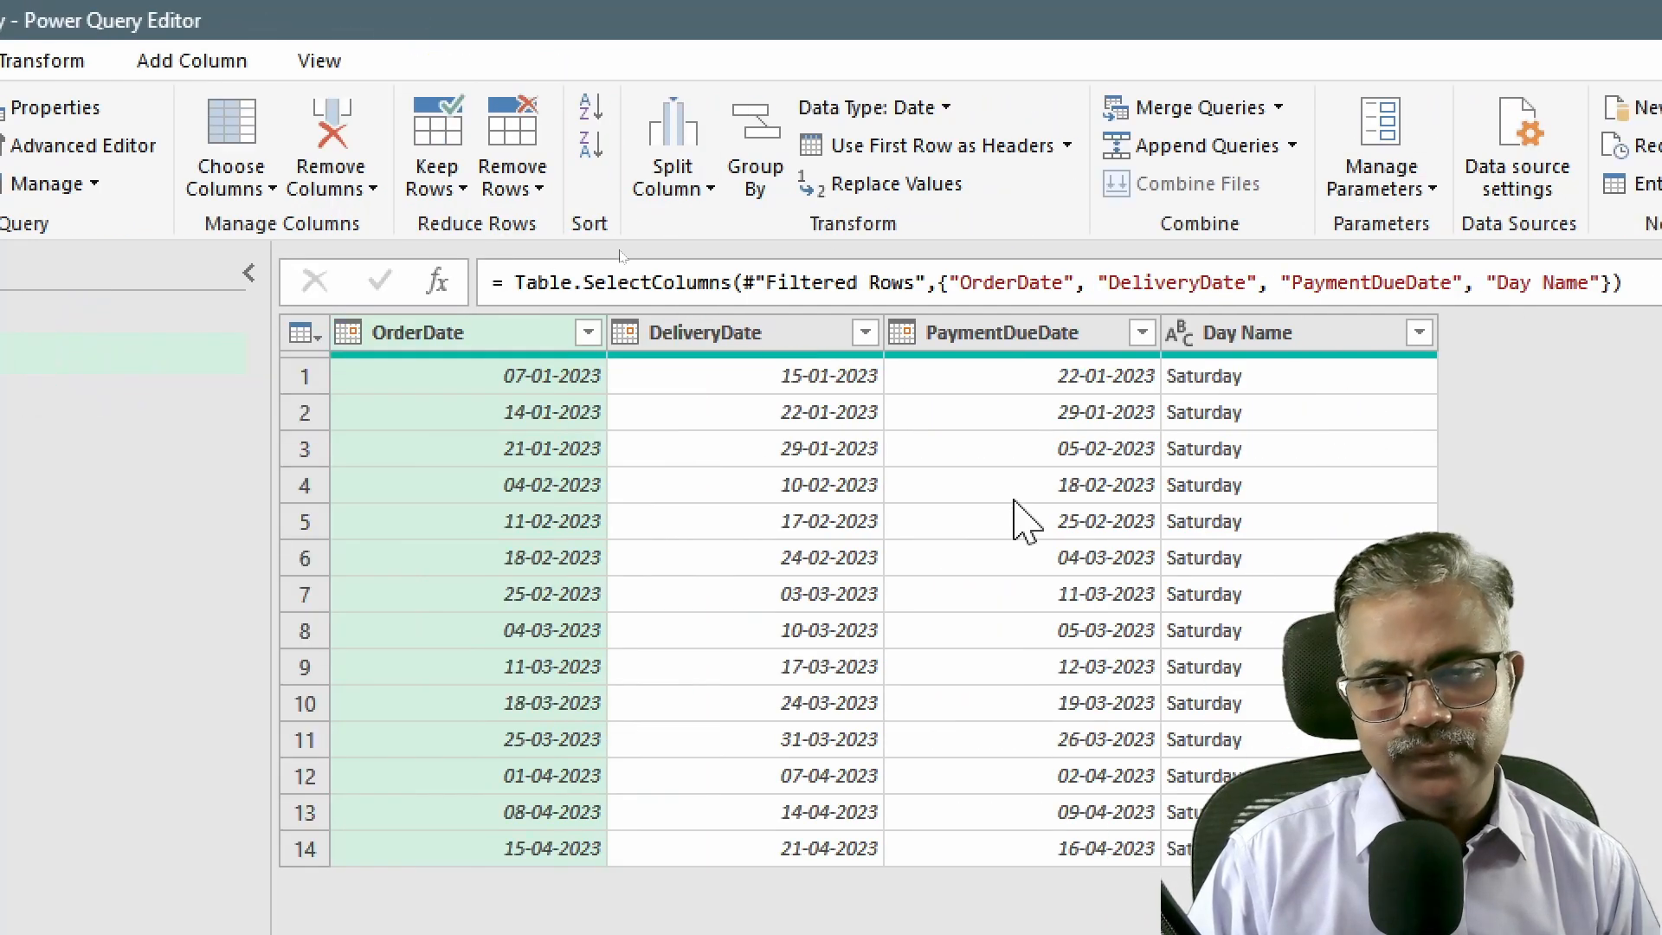
Delete the Sunday query and confirm its removal
left_click(133, 409)
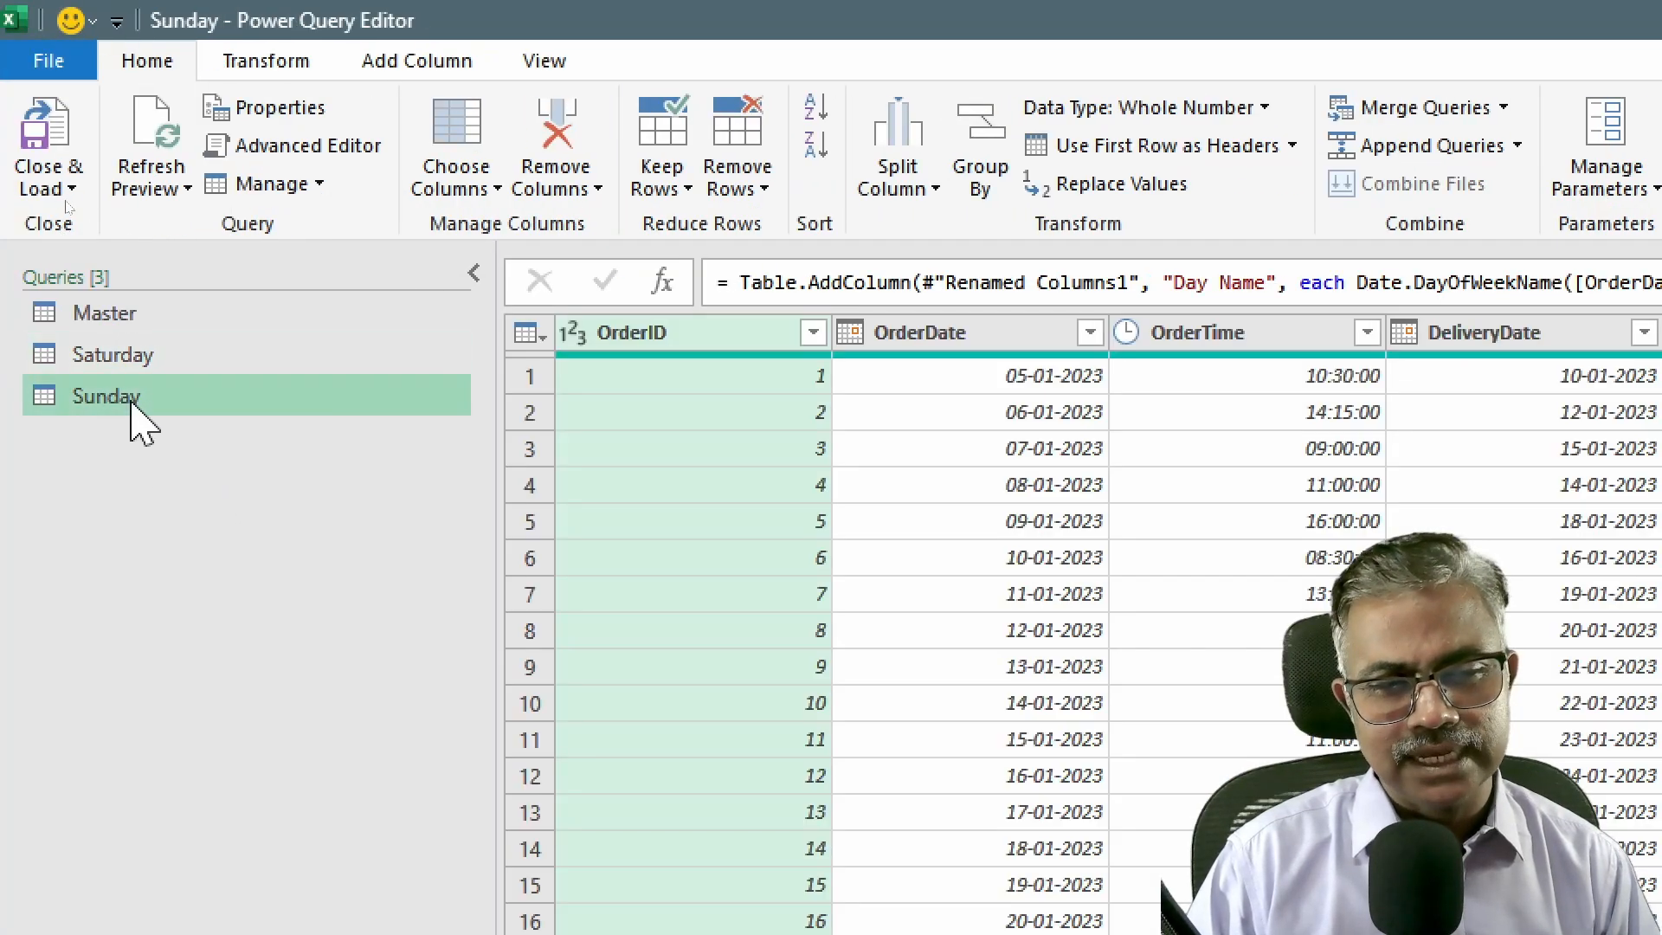
right_click(133, 403)
left_click(260, 511)
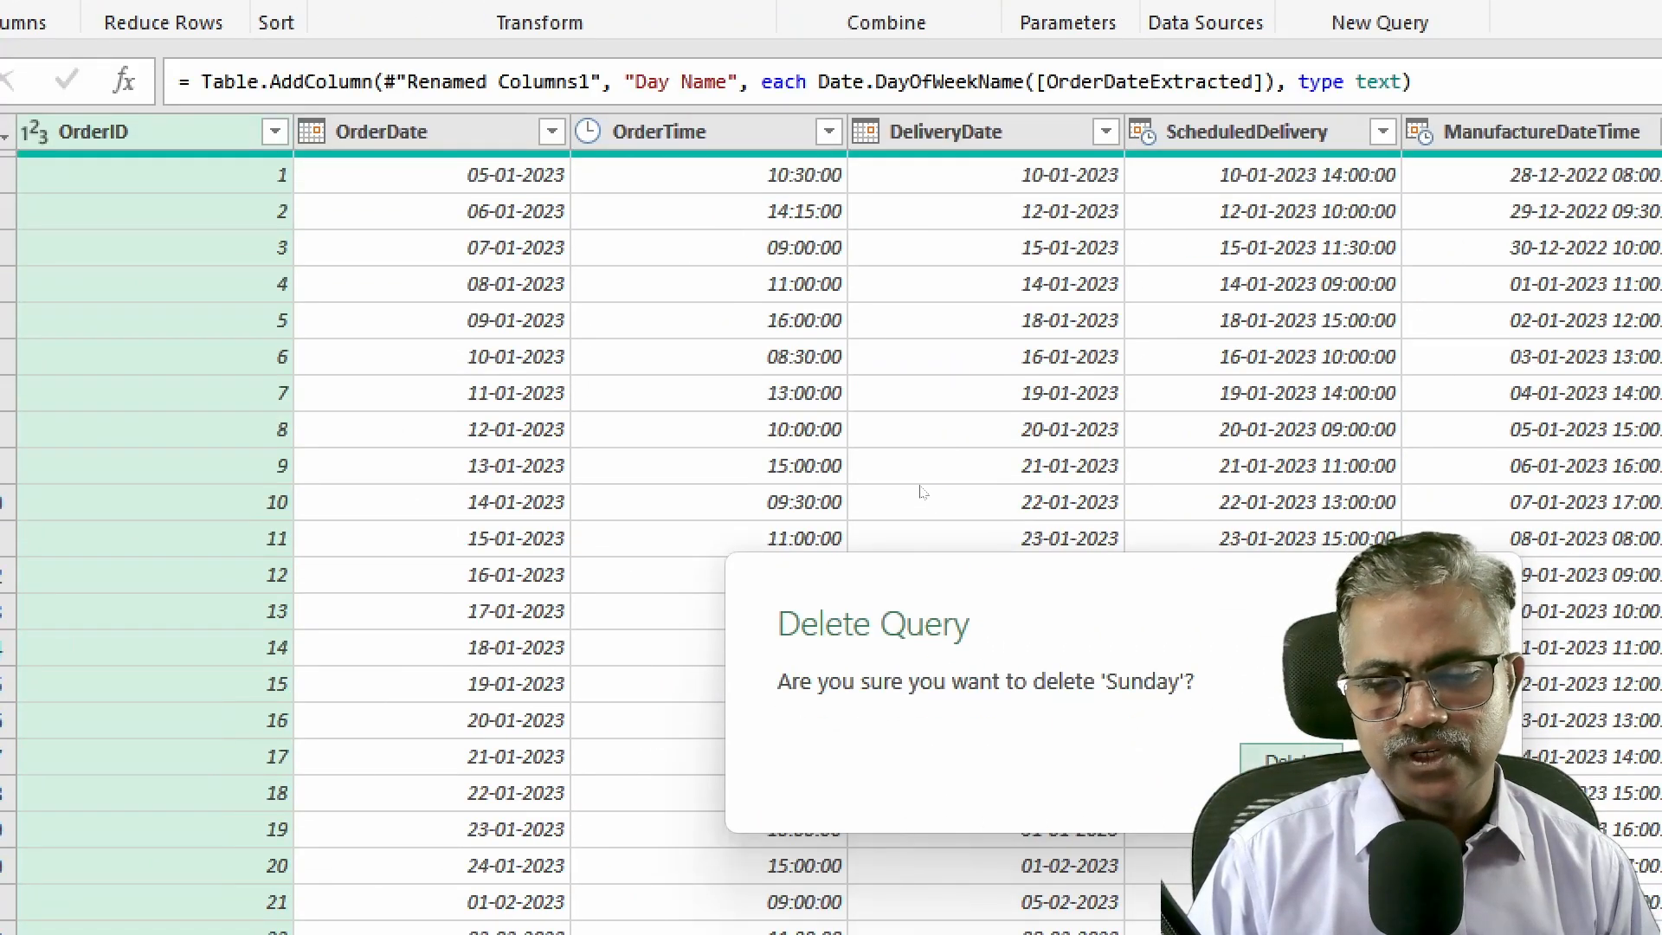
key("Return")
Duplicate the filtered, column-reduced Saturday query and name the copy Sunday
left_click(161, 350)
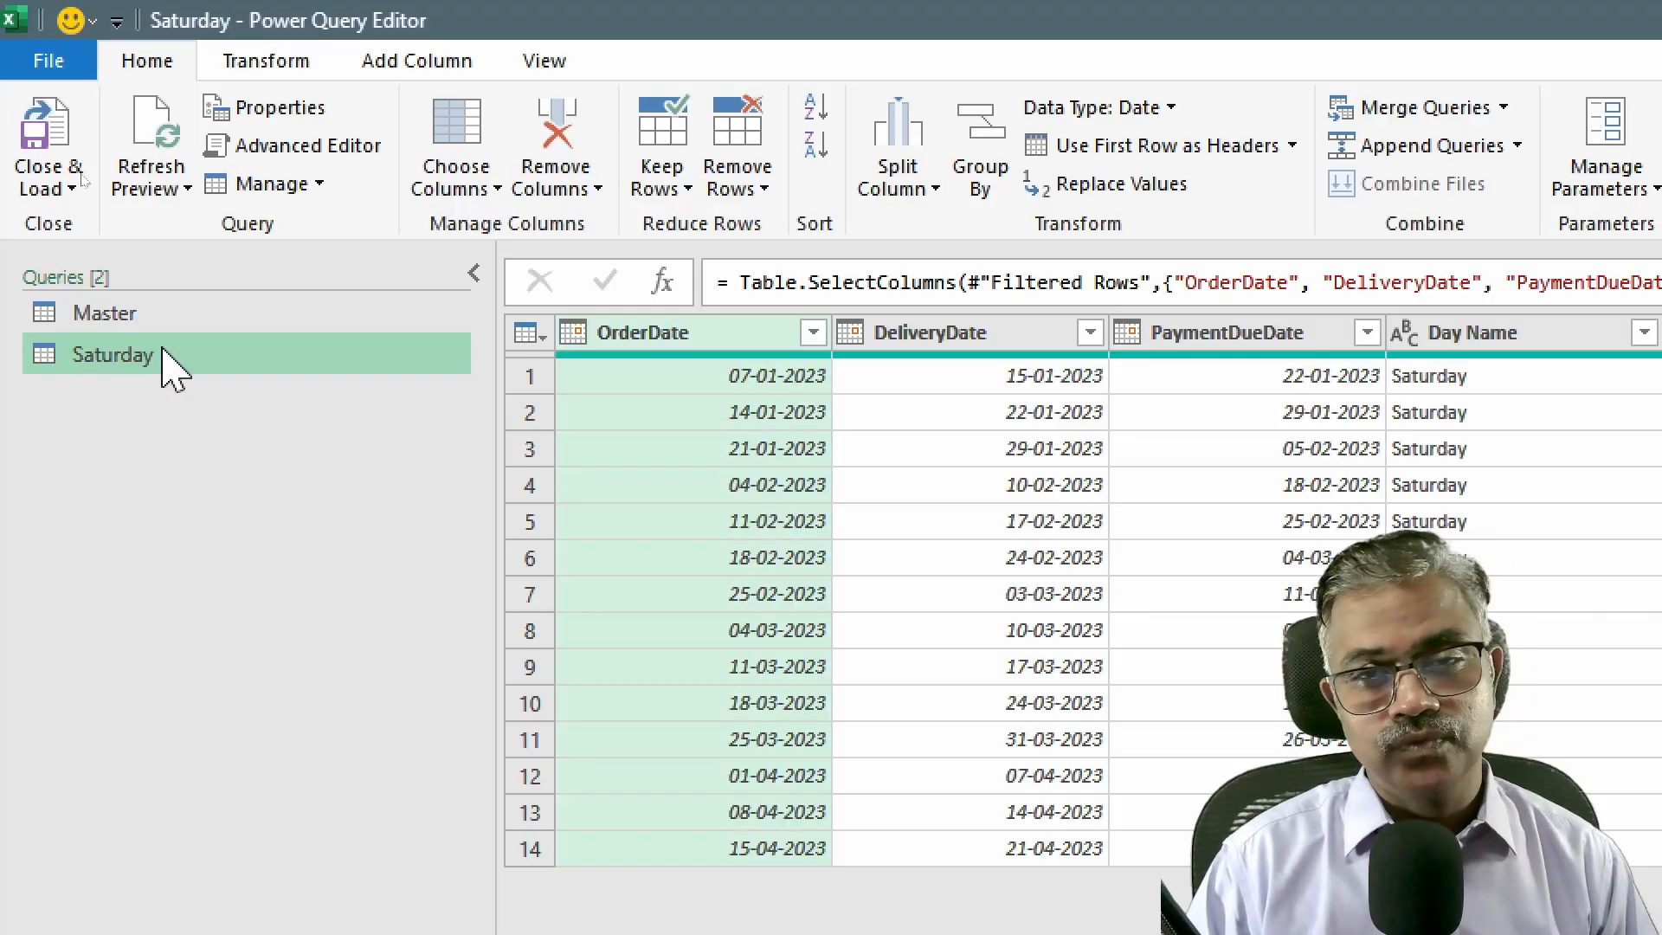
right_click(164, 349)
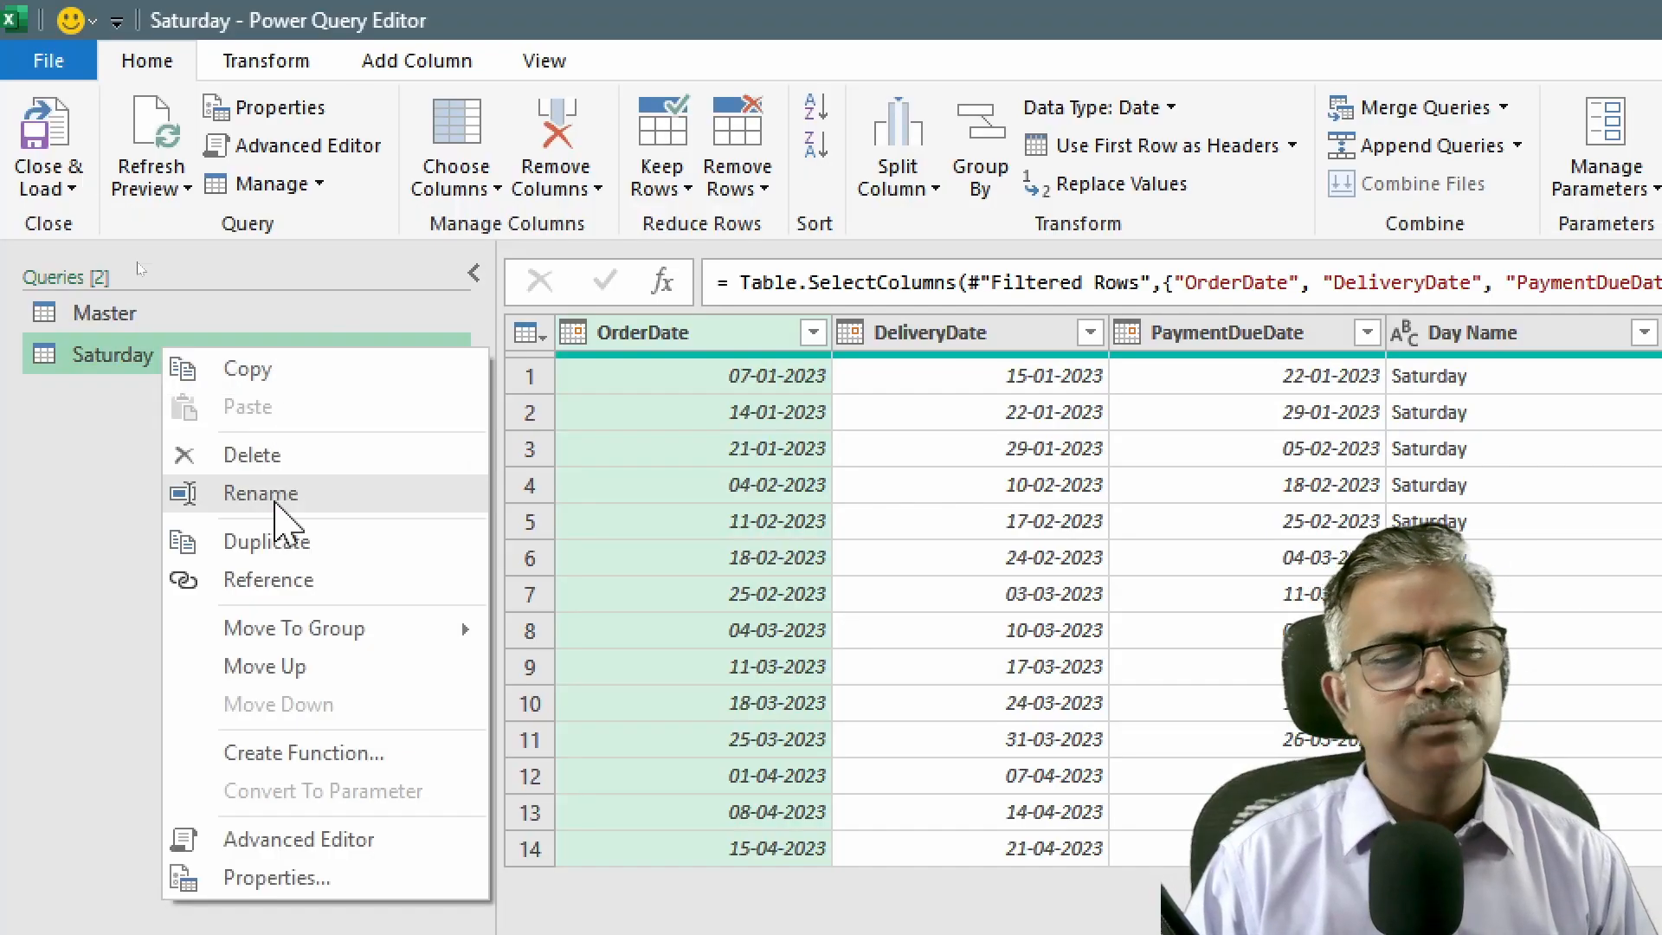
left_click(276, 549)
double_click(177, 395)
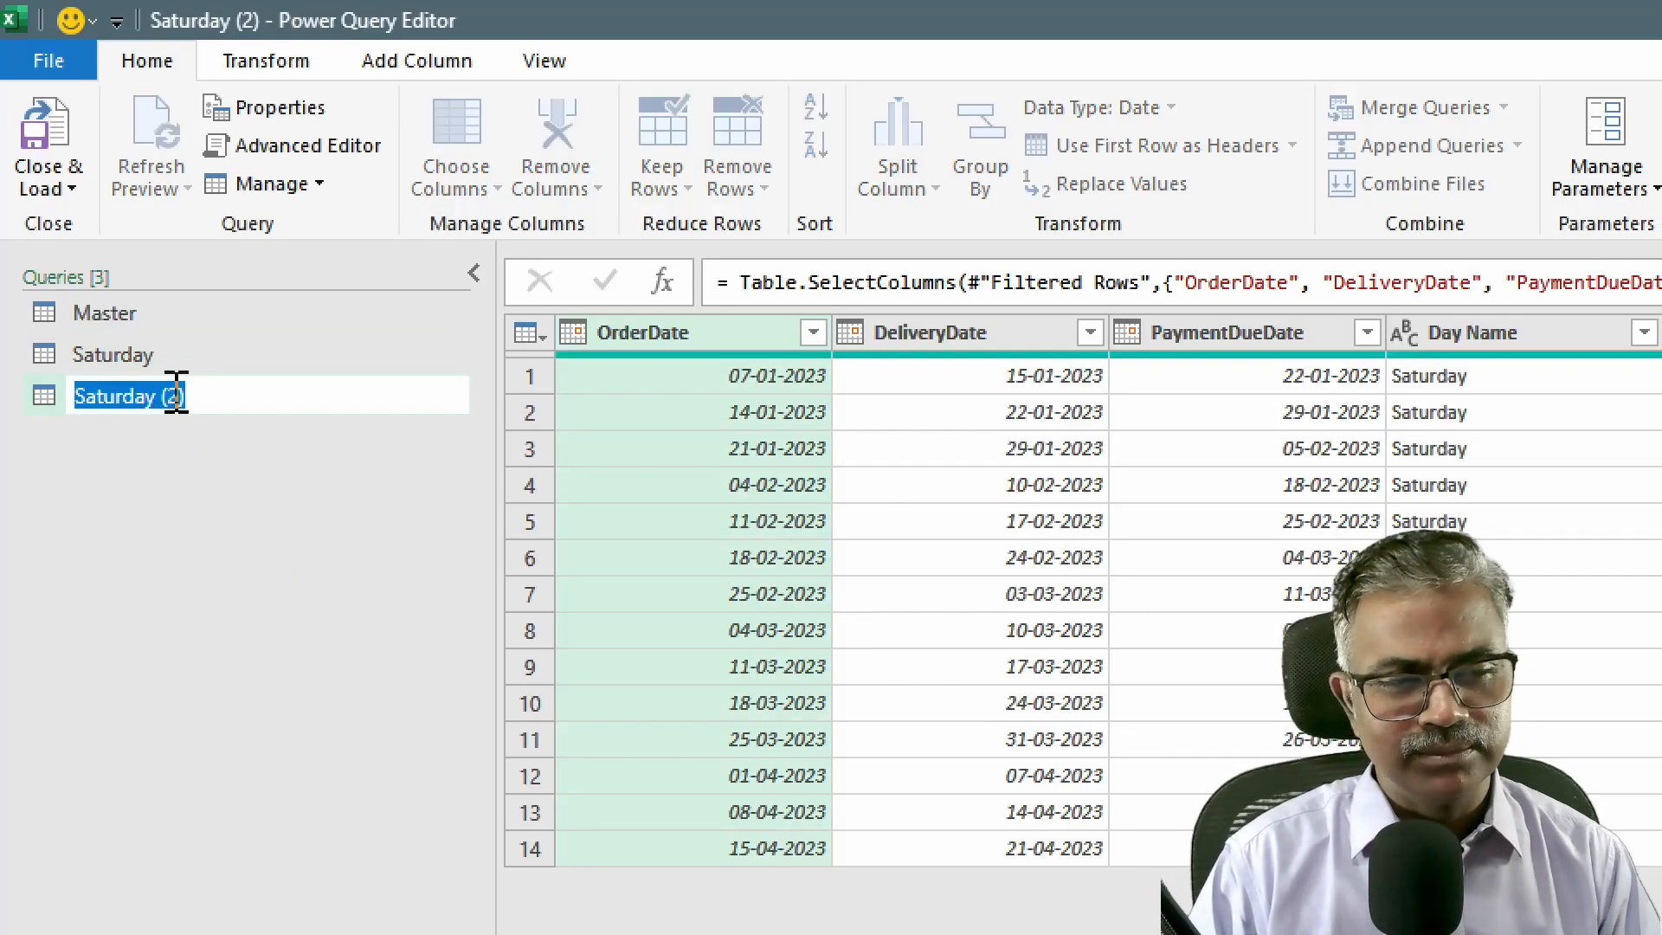
type("Sunday")
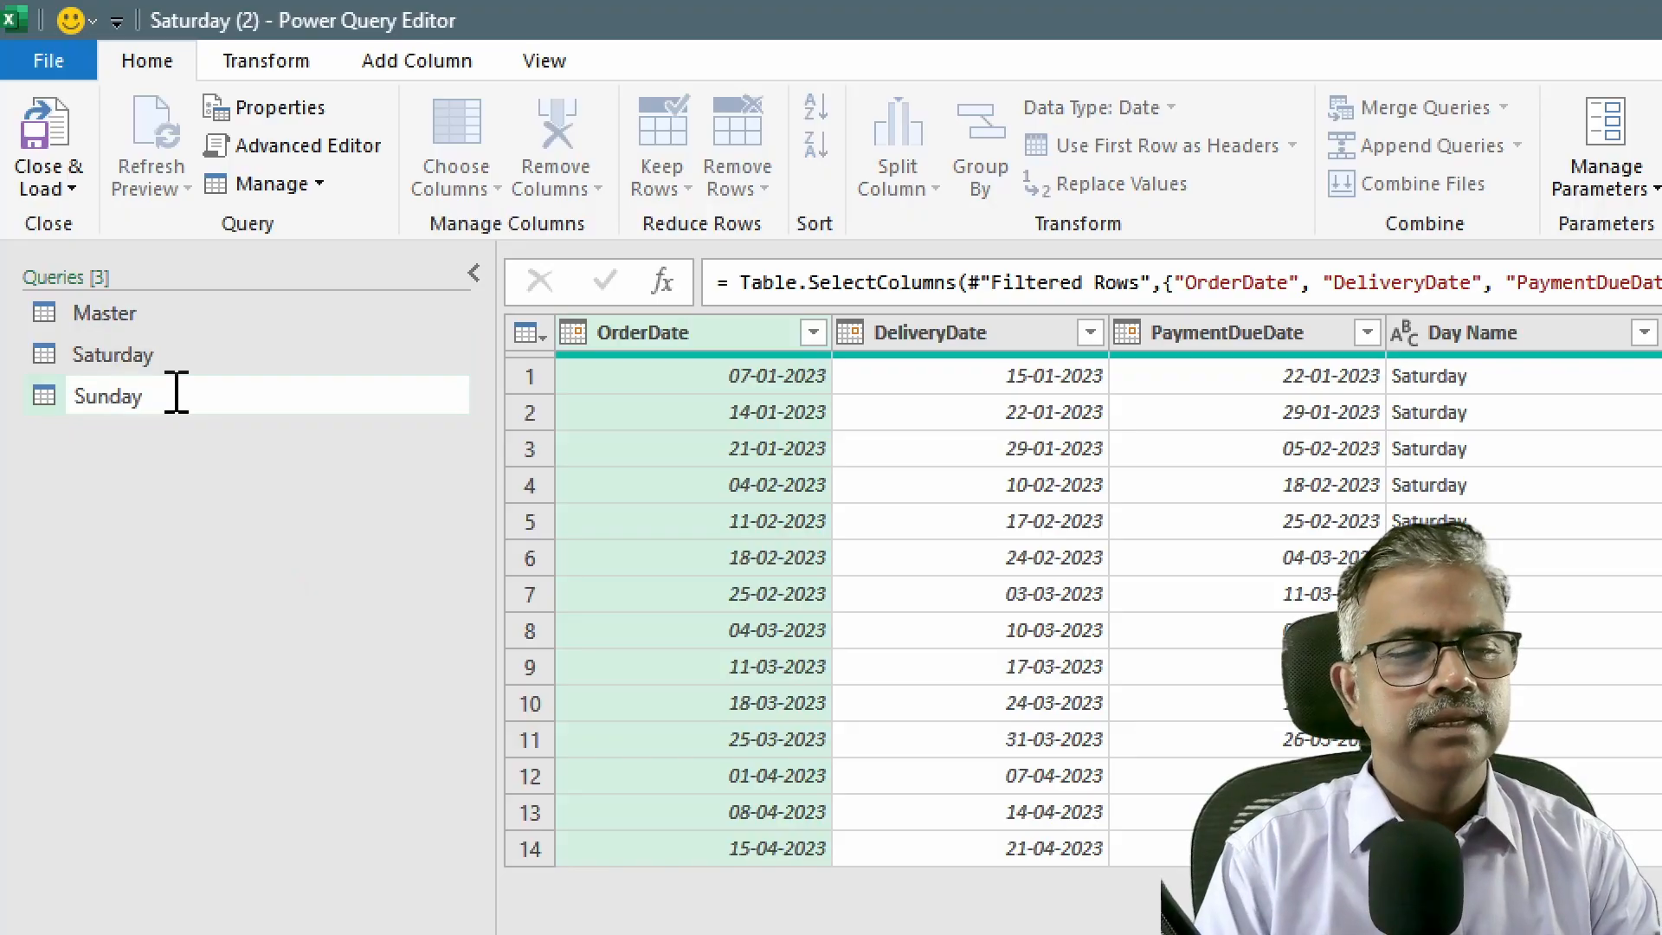
key("Return")
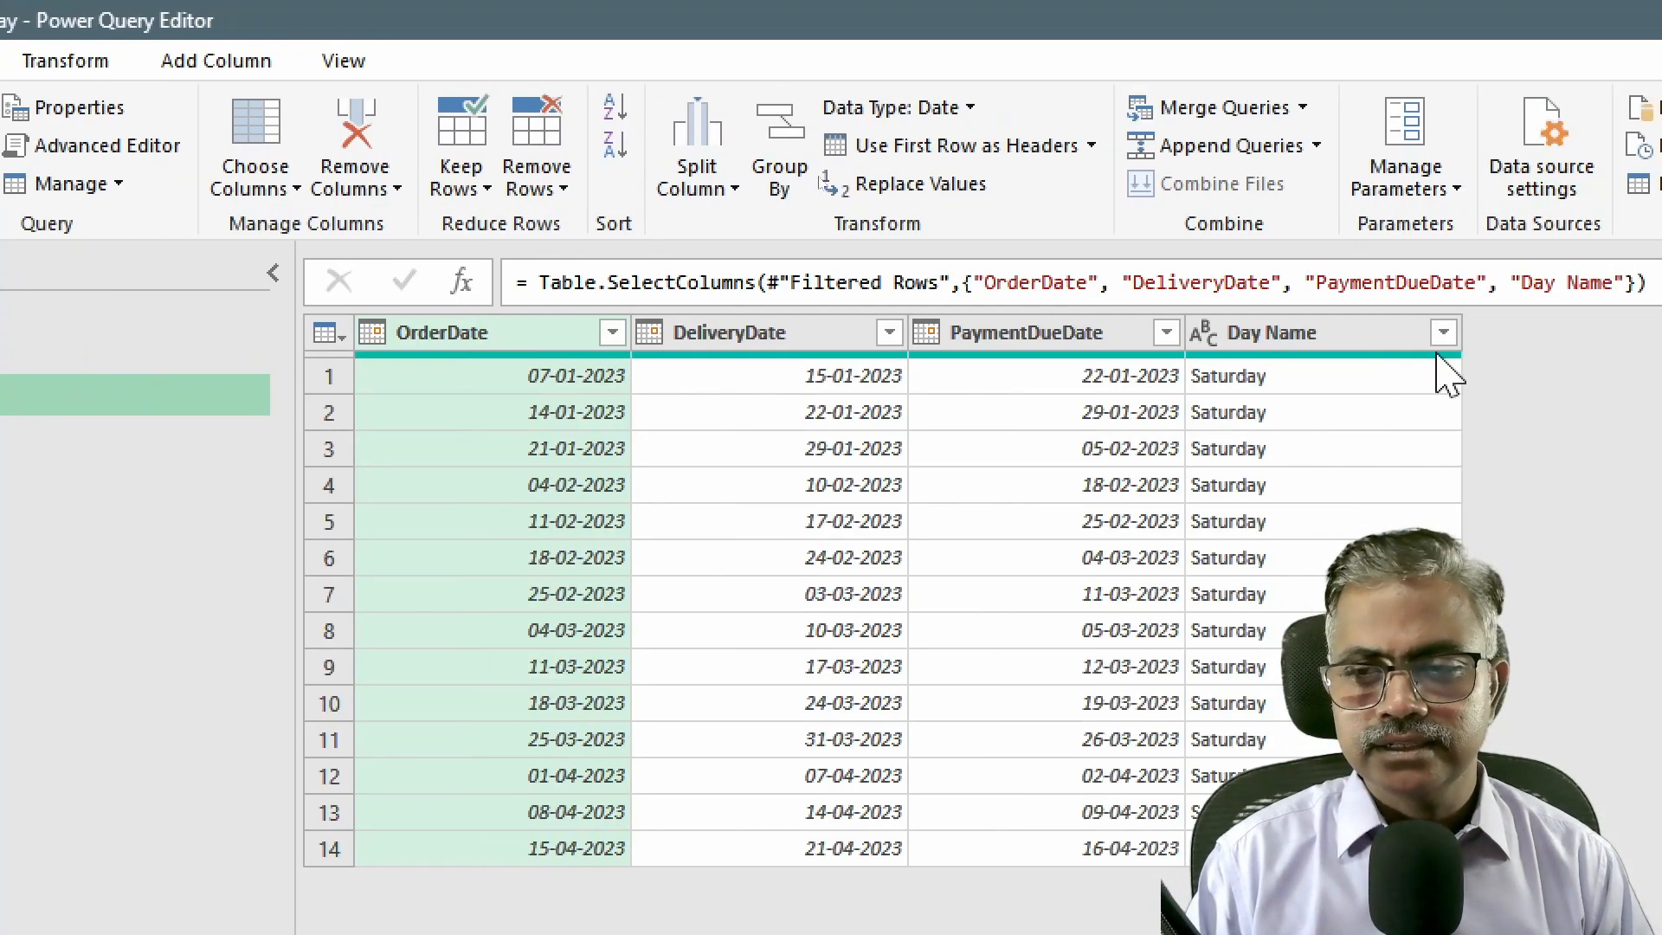
Edit the Filtered Rows step of the Sunday query so that Day Name equals Sunday
left_click(1642, 332)
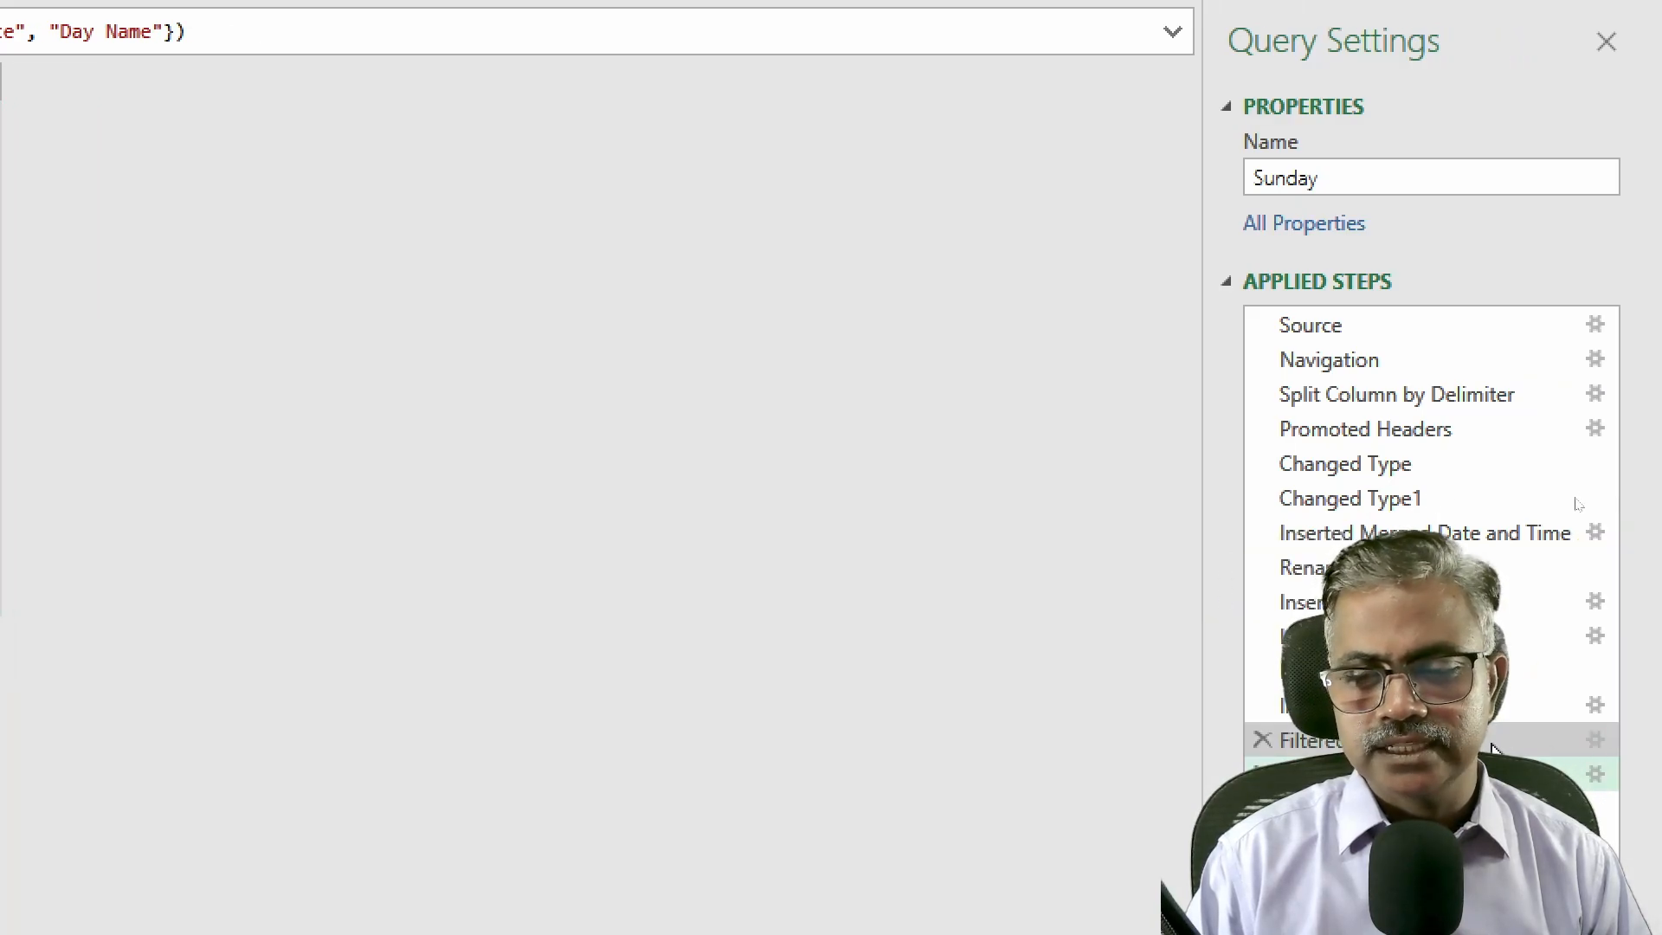
left_click(1595, 740)
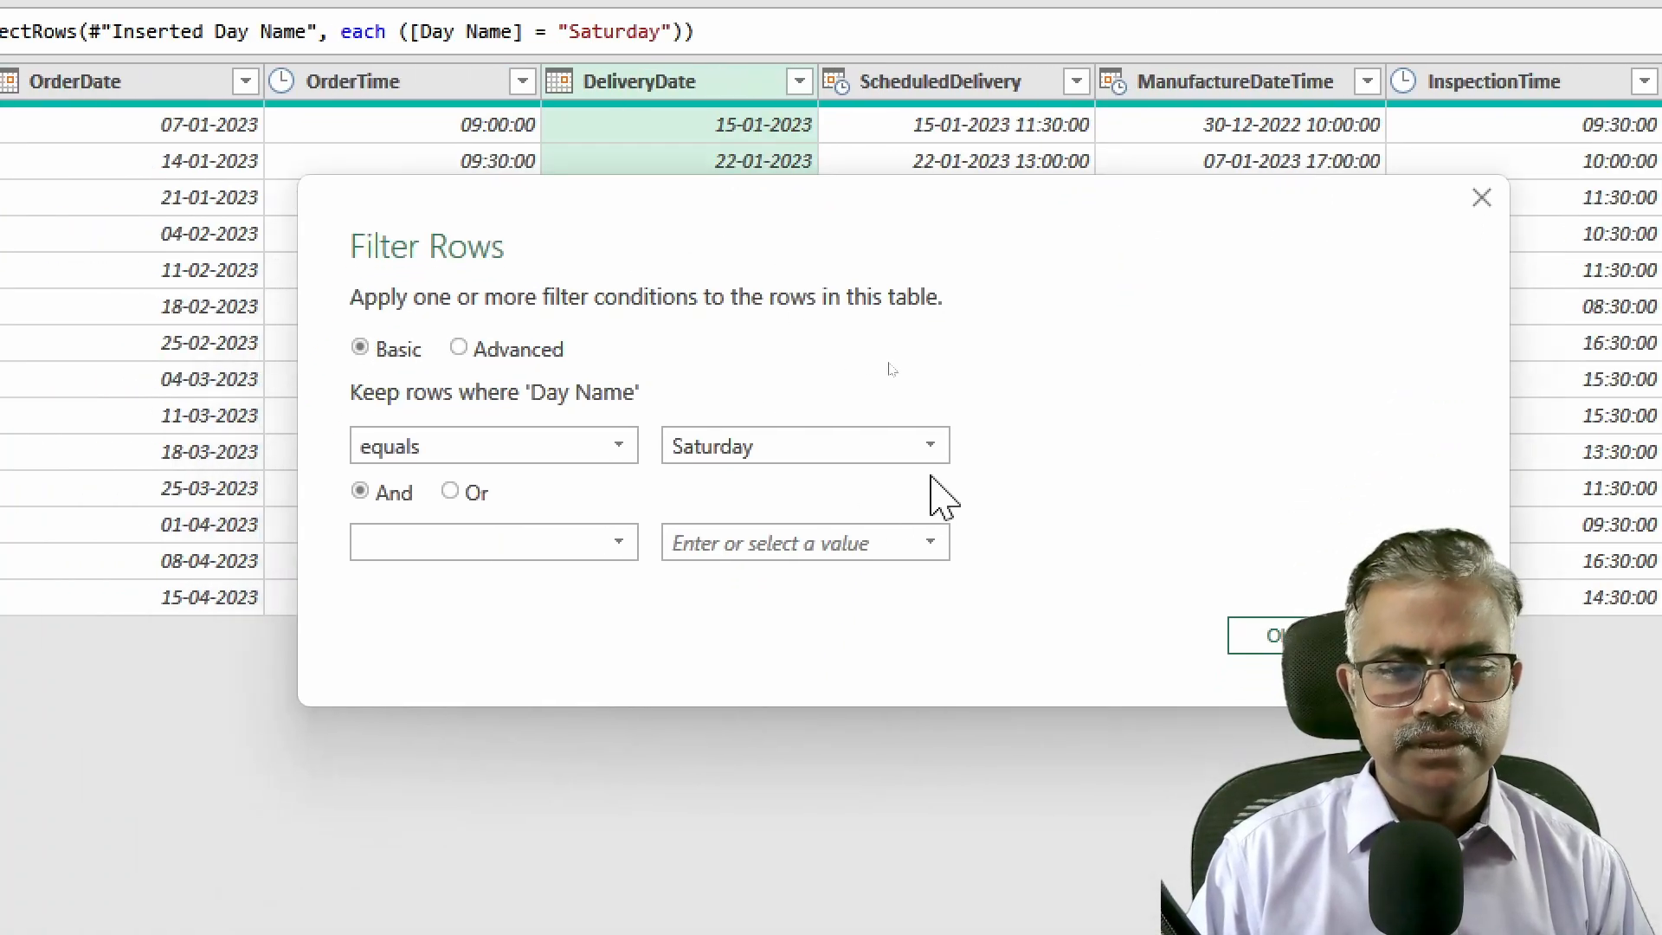
left_click(931, 446)
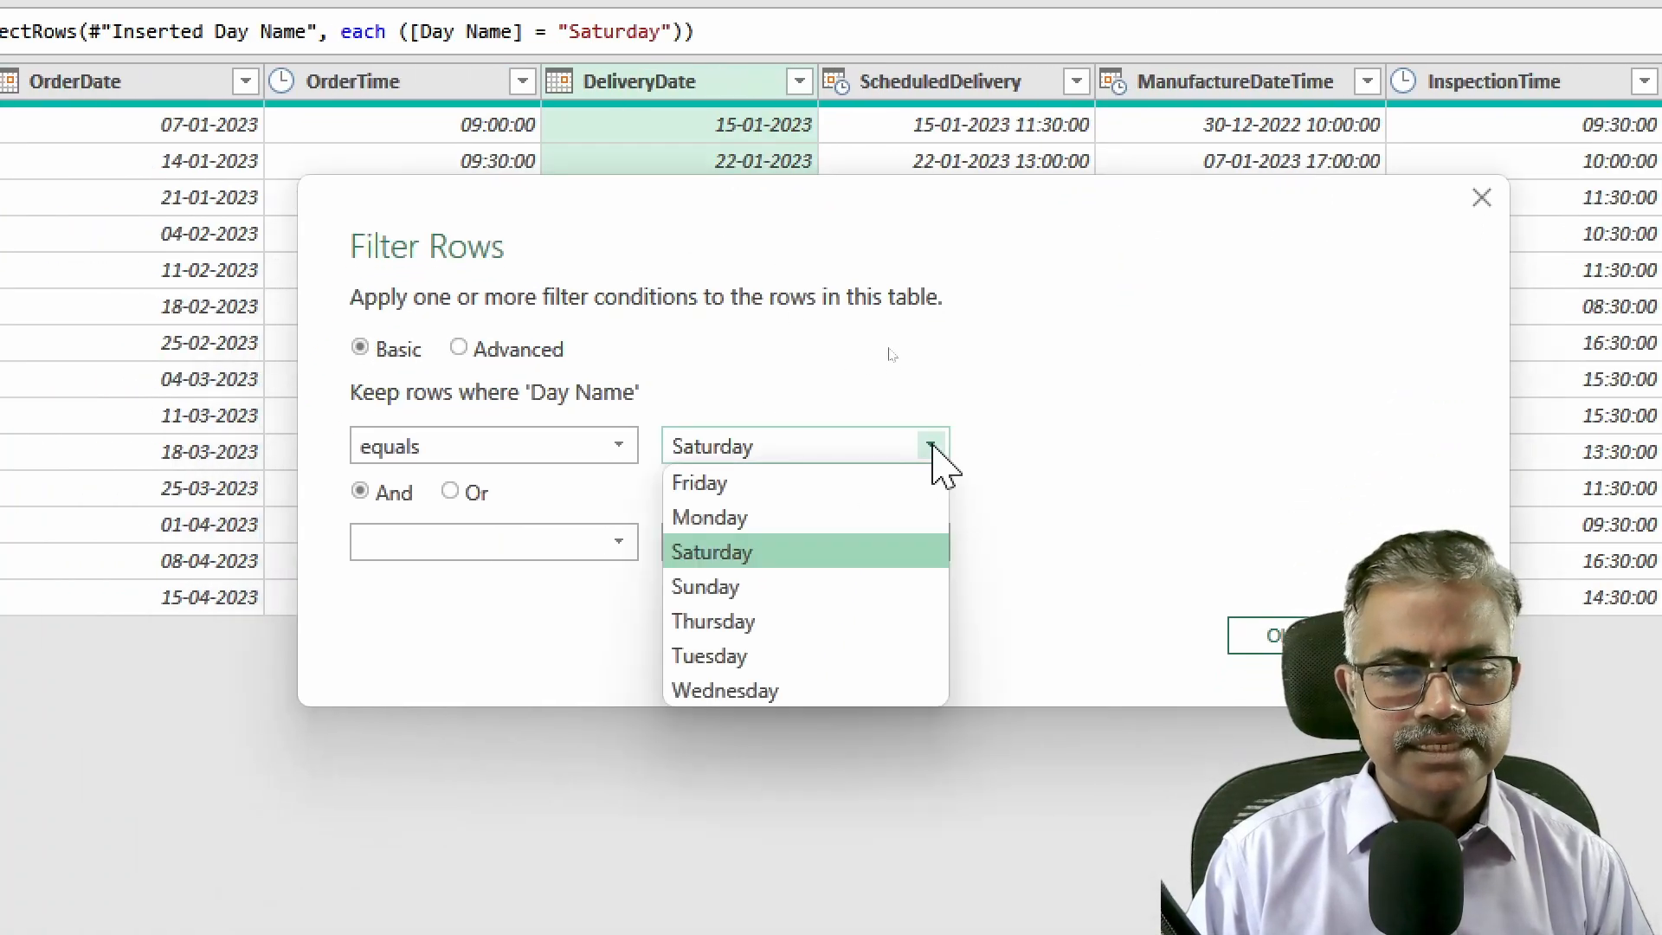
left_click(762, 591)
left_click(1271, 640)
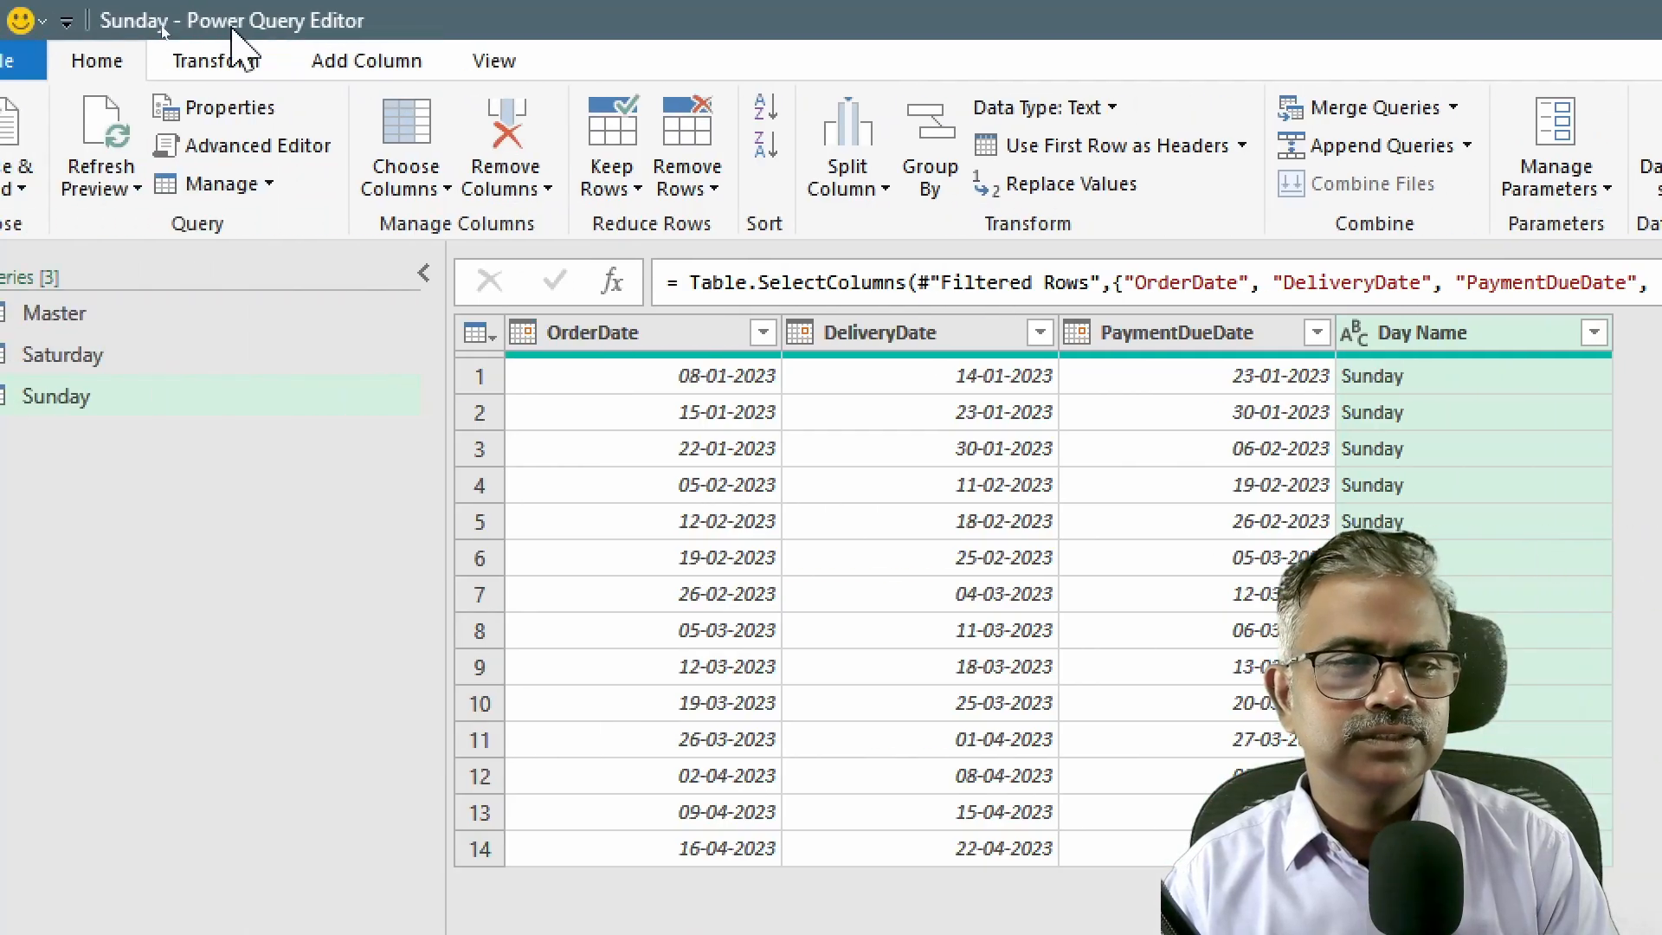
Examine the date extraction options for the DeliveryDate column, including the Day and Week choices, without adding a column
left_click(45, 61)
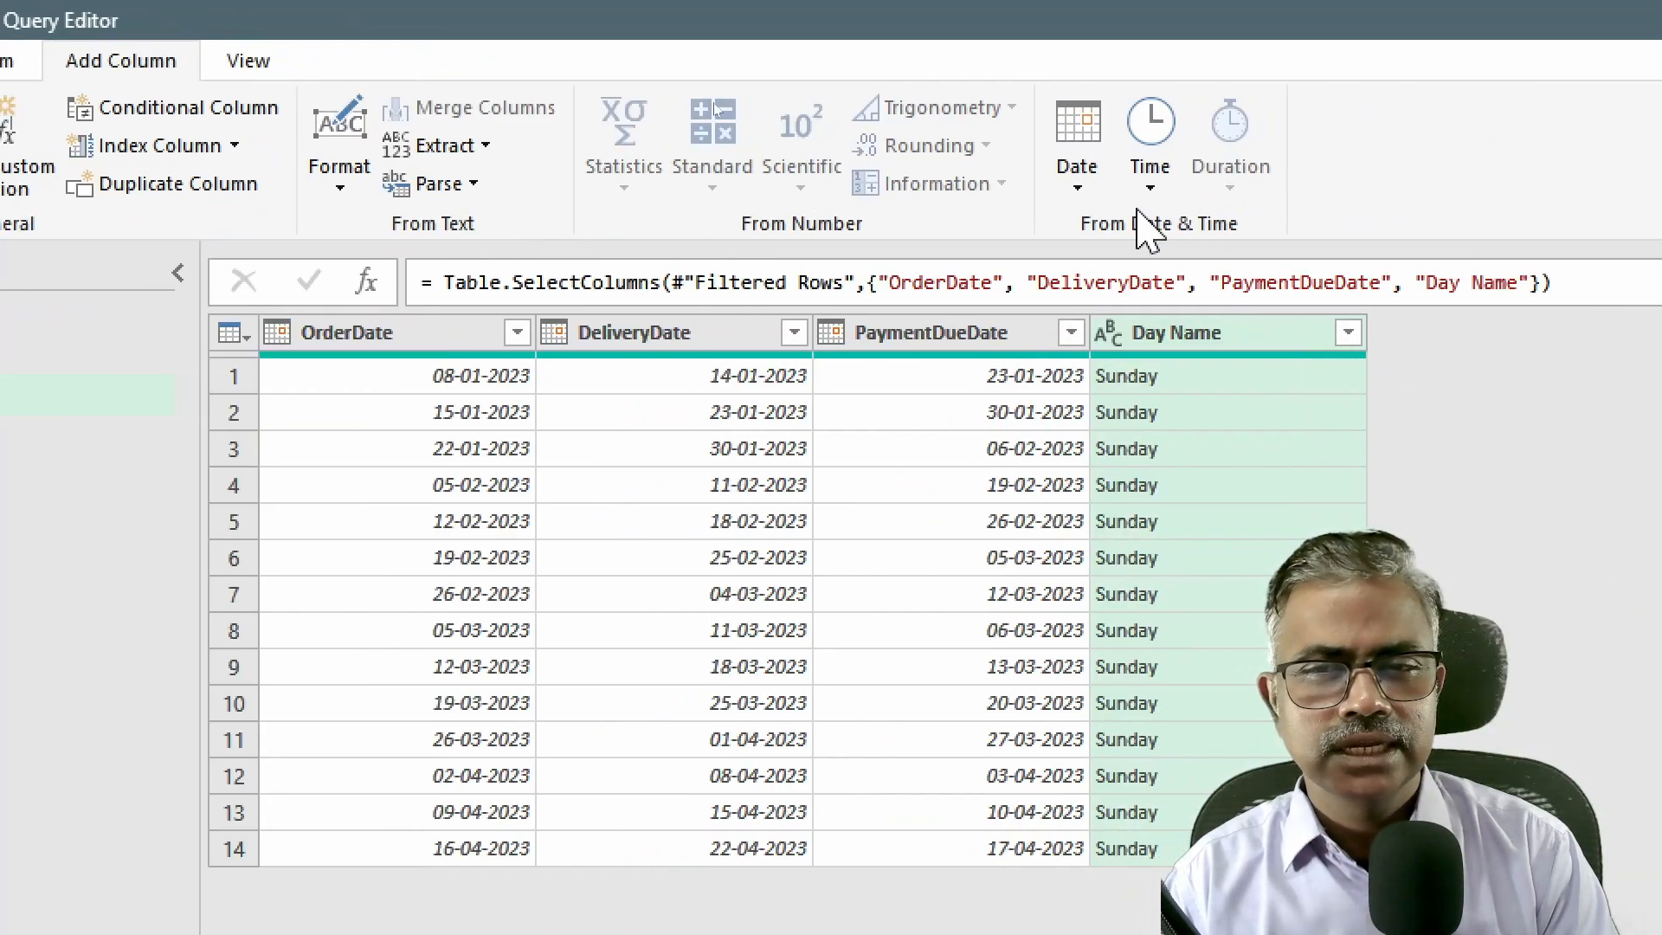
left_click(1099, 192)
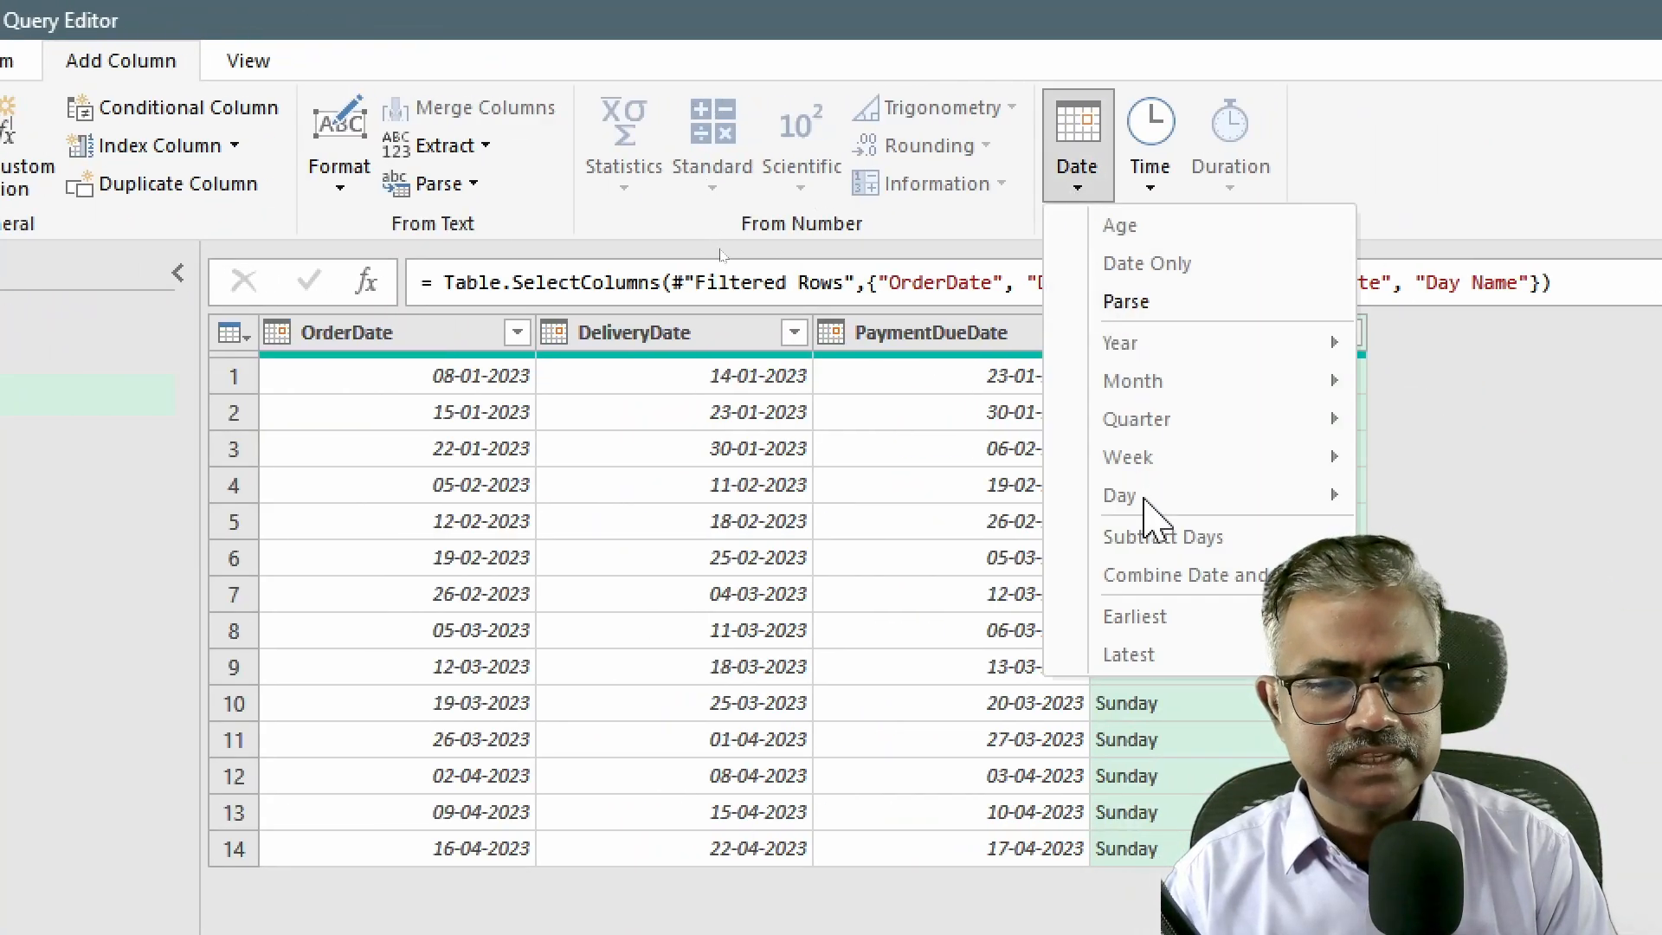
left_click(749, 339)
left_click(1077, 164)
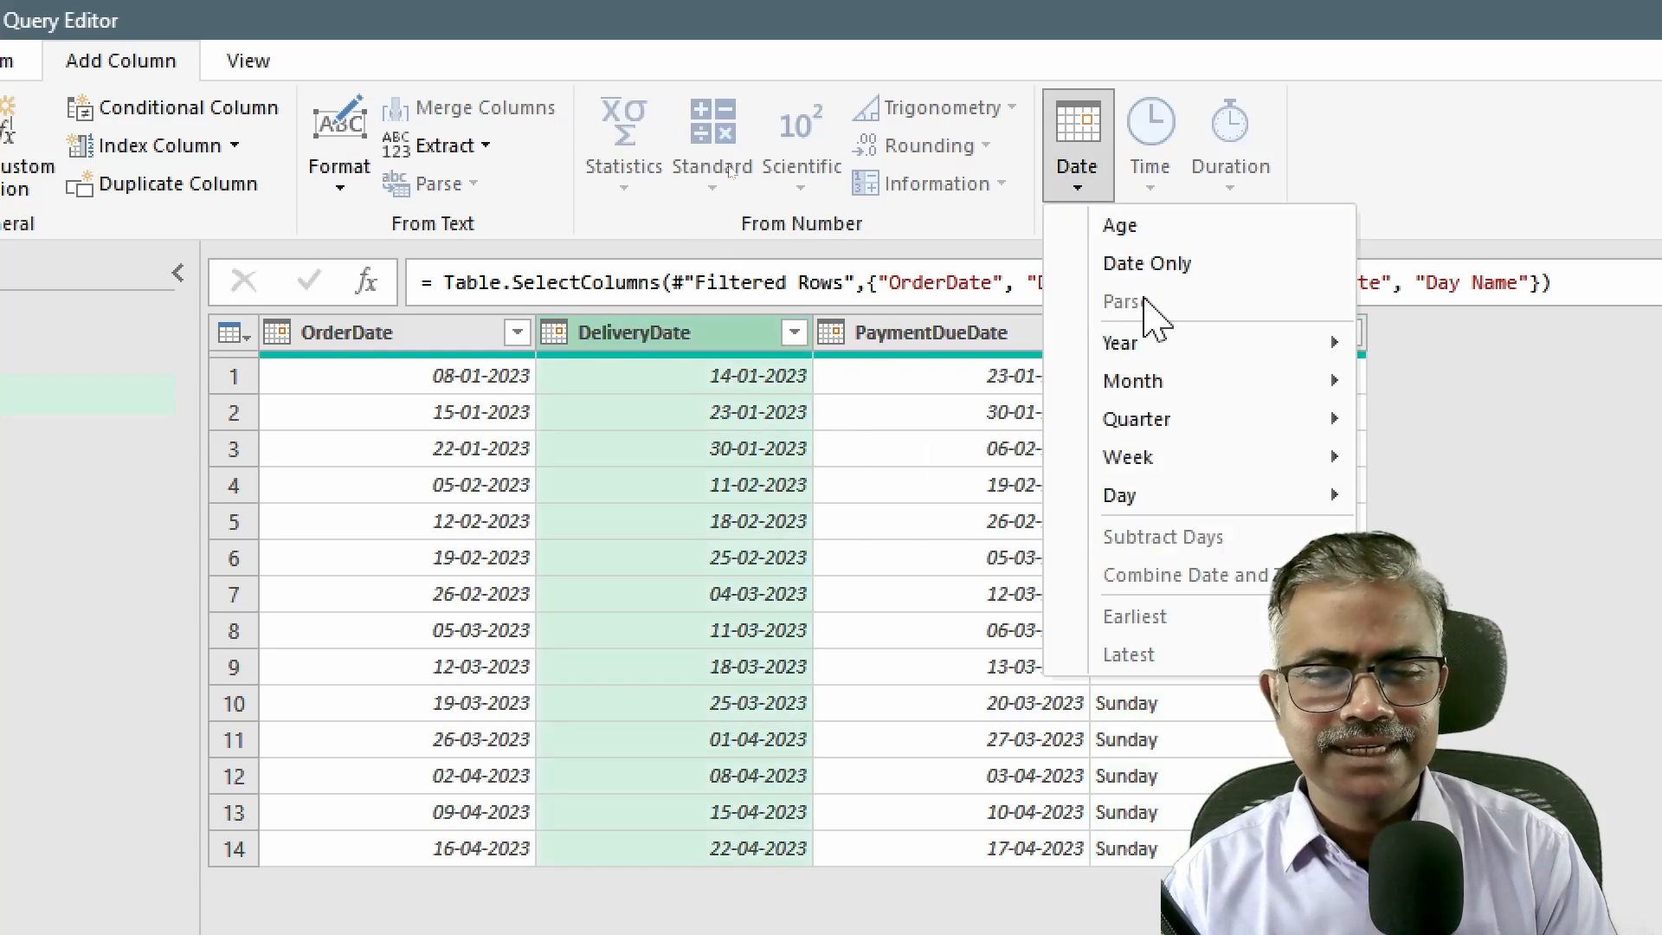
mouse_move(1229, 519)
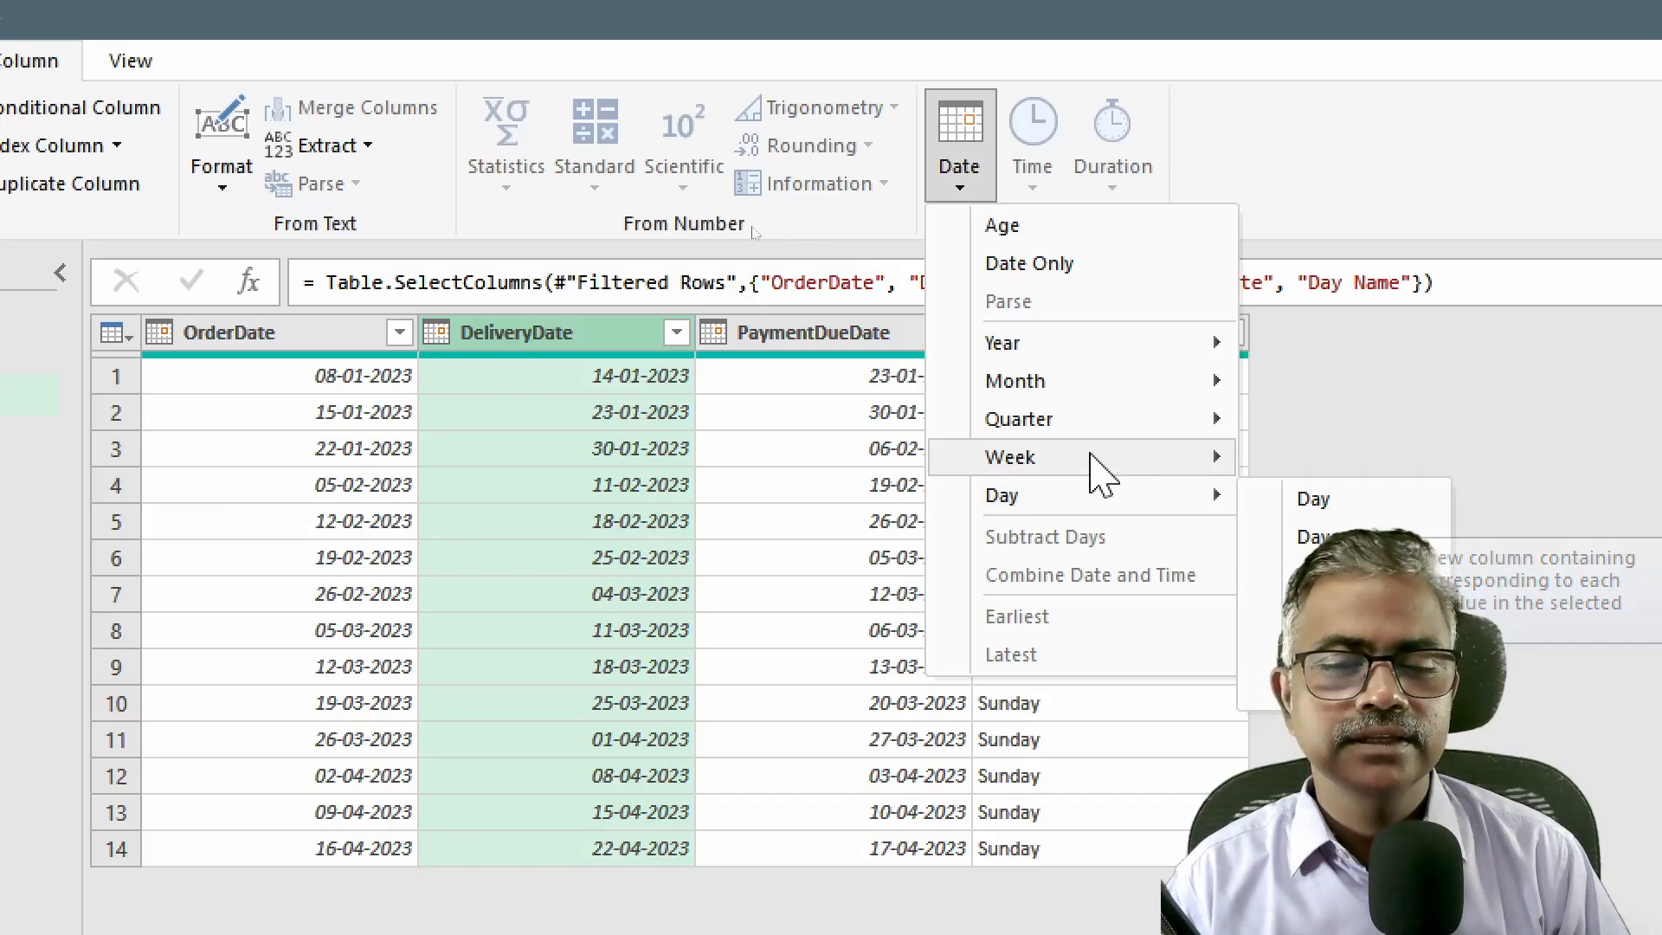
mouse_move(1091, 457)
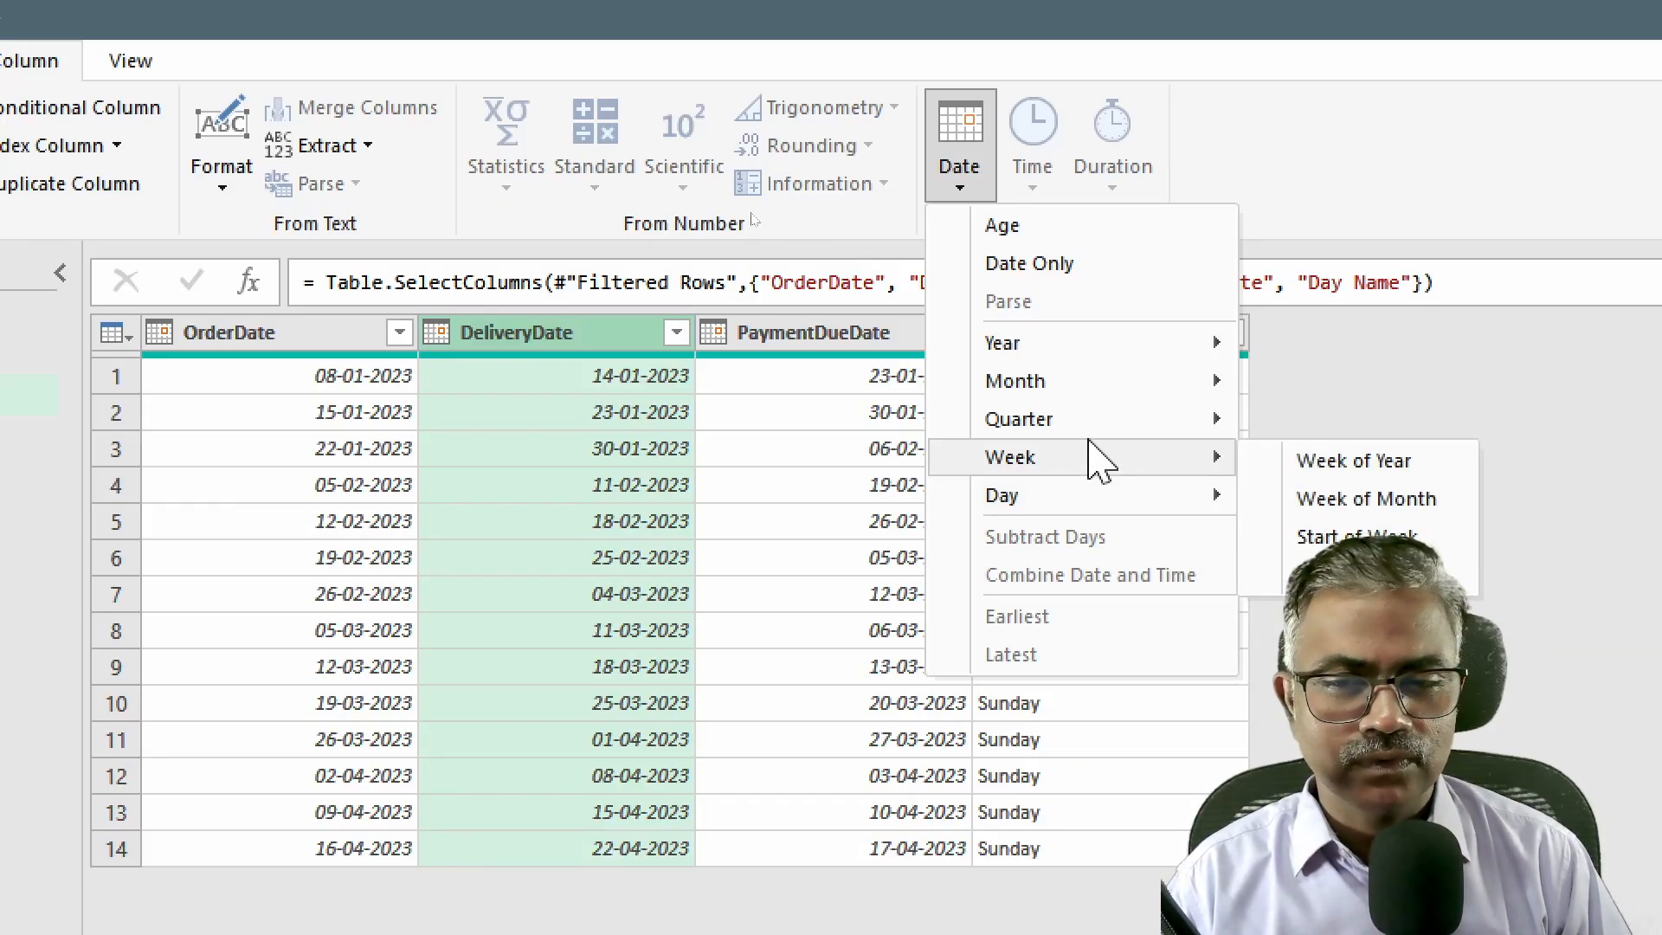
left_click(670, 494)
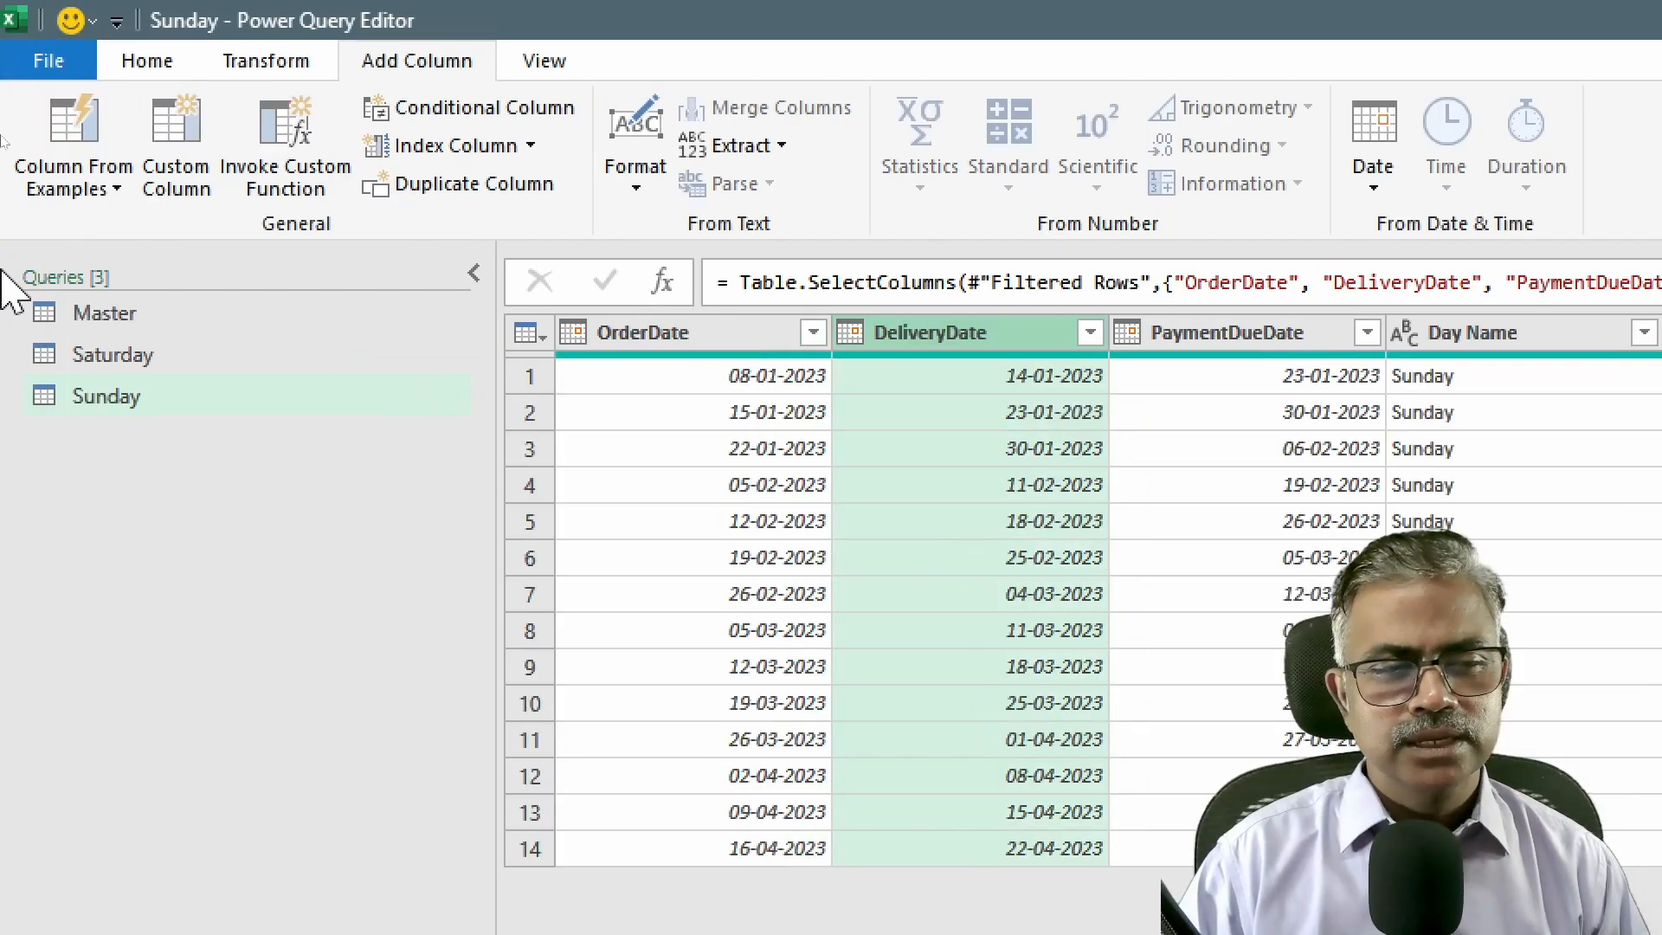
Close the query editor and load the Master, Saturday and Sunday queries as tables on new worksheets
left_click(147, 61)
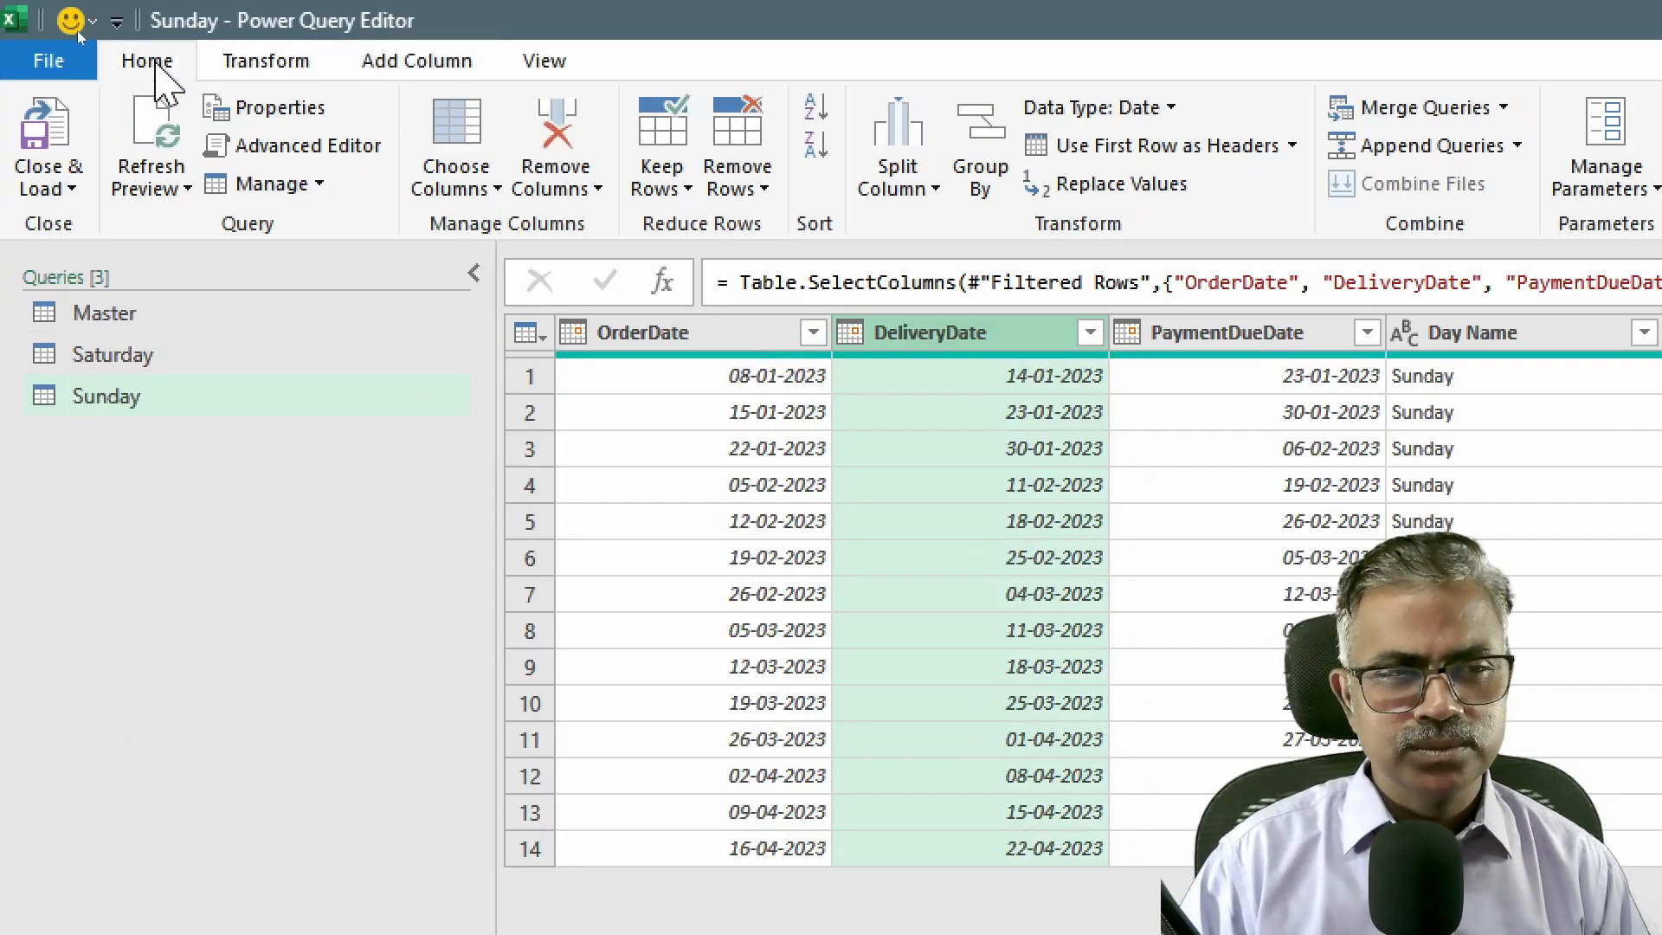
left_click(78, 189)
left_click(134, 260)
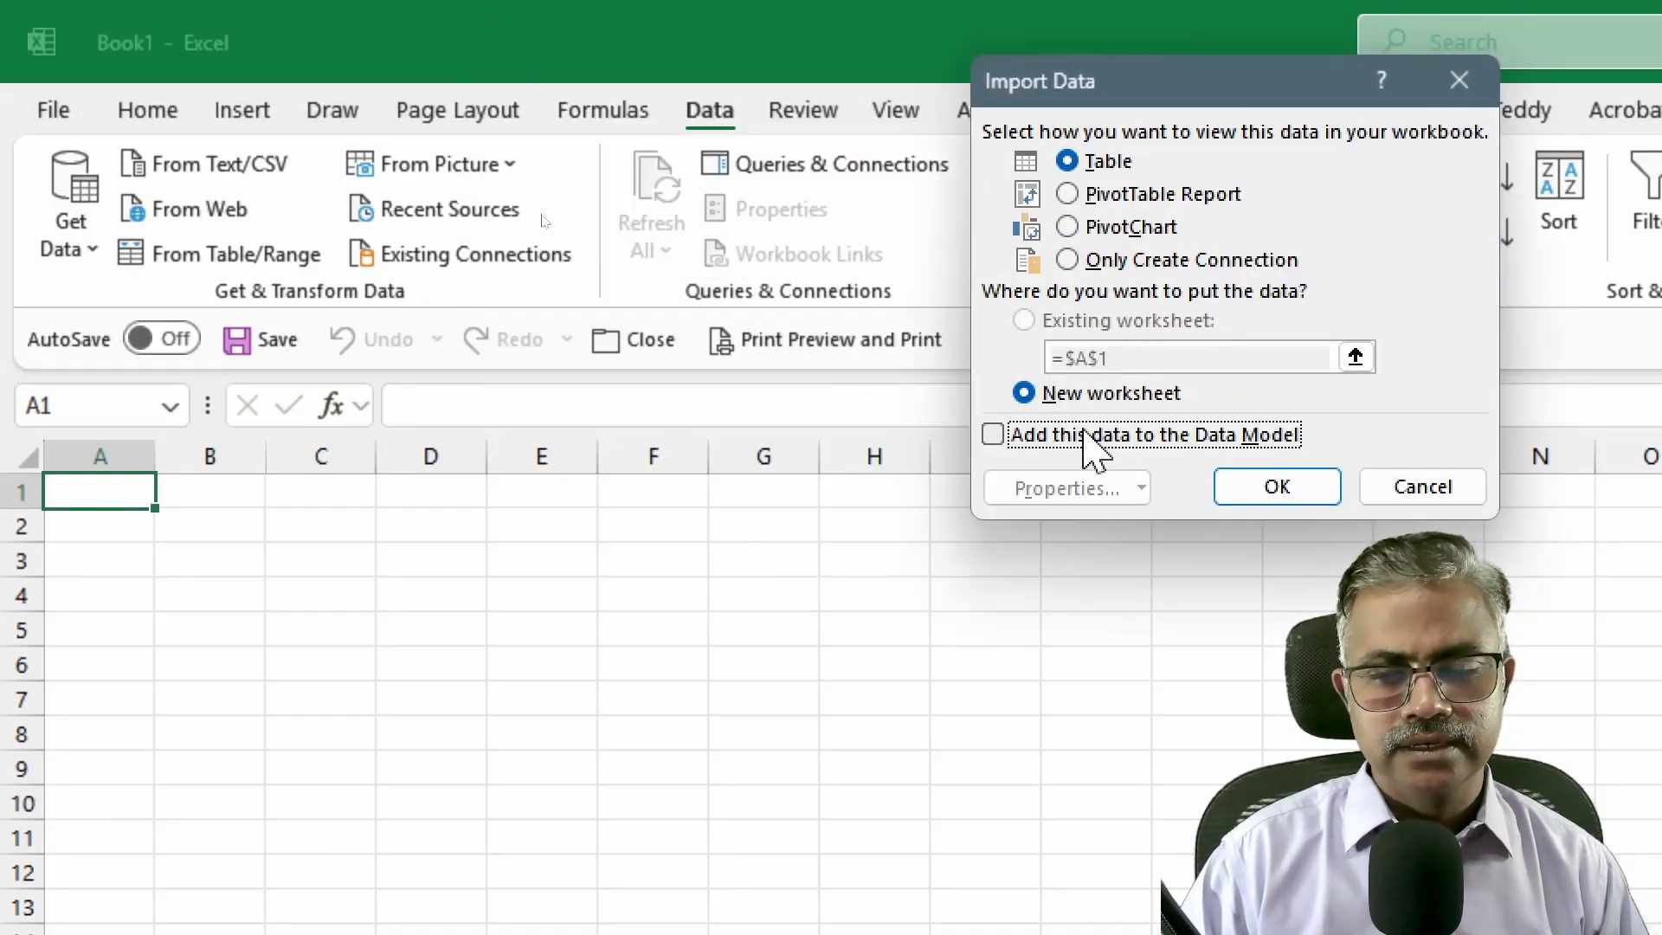
left_click(1285, 495)
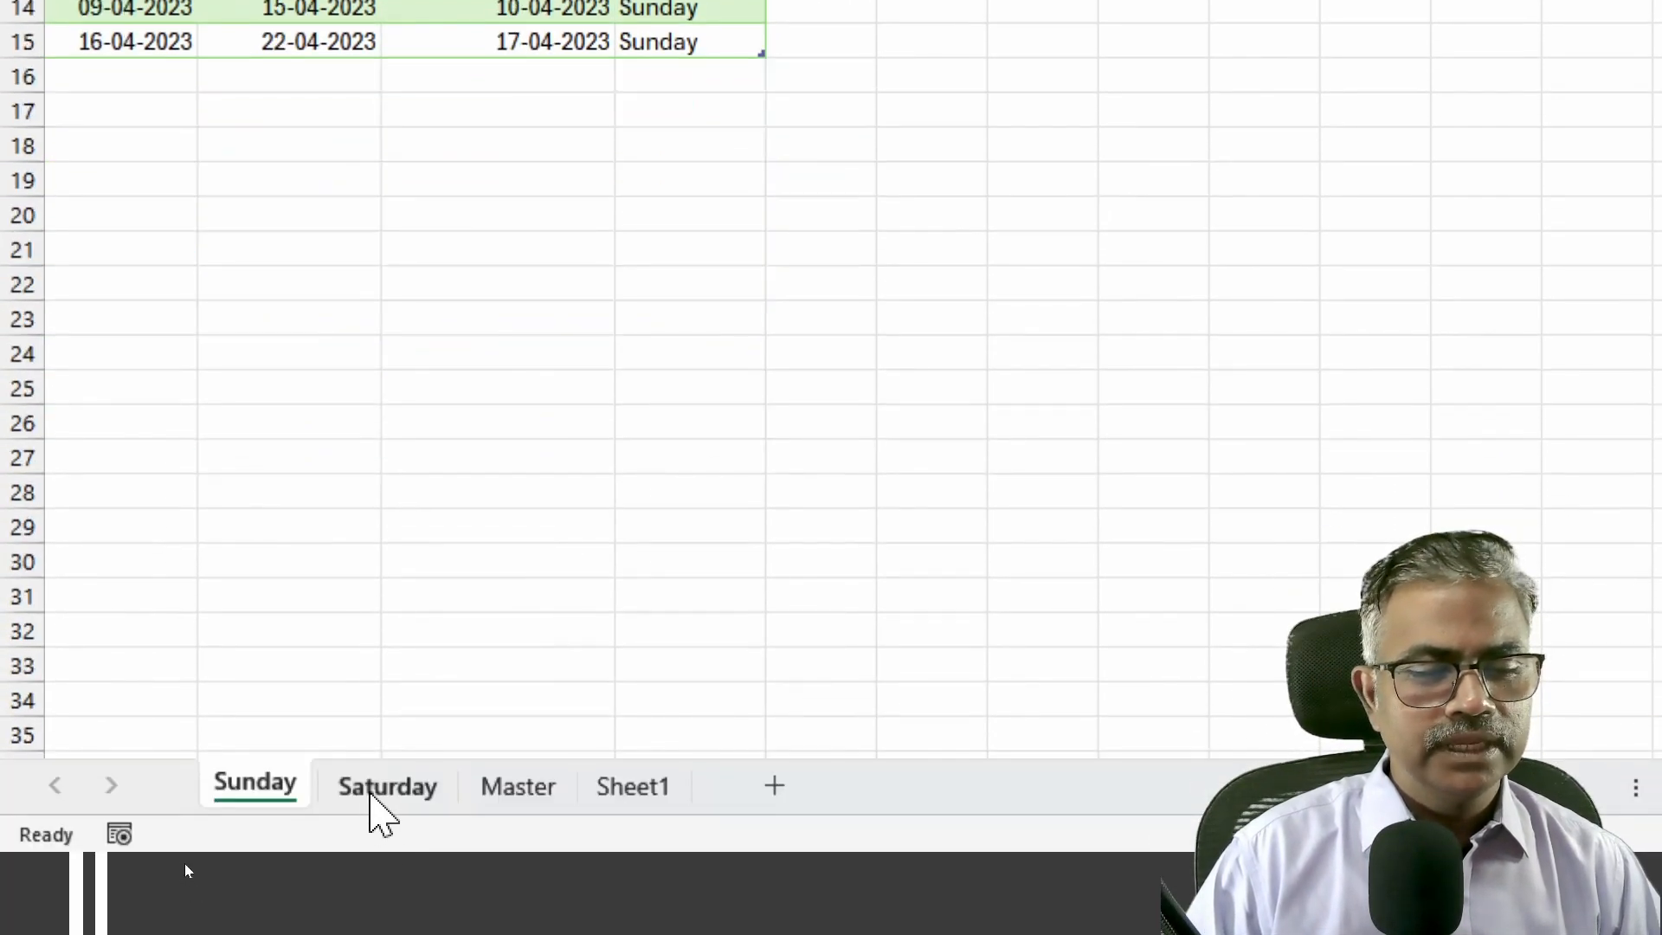
Look through the loaded Saturday, Master and Sunday worksheets and Sheet1, ending on the Master worksheet
left_click(374, 794)
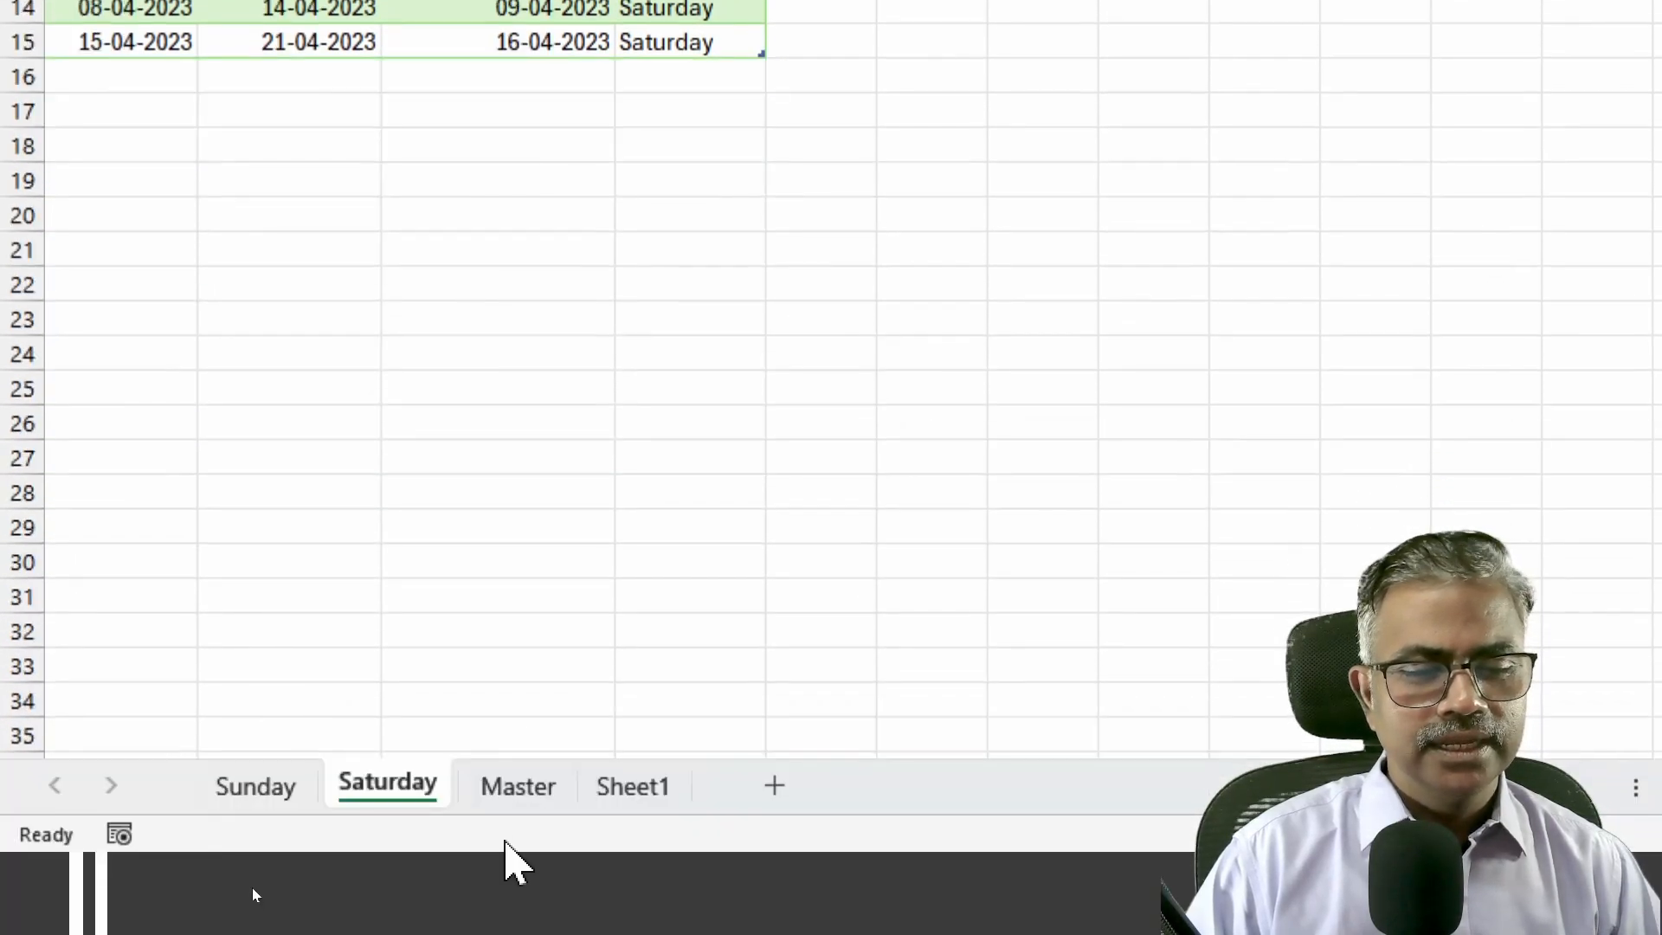
left_click(513, 790)
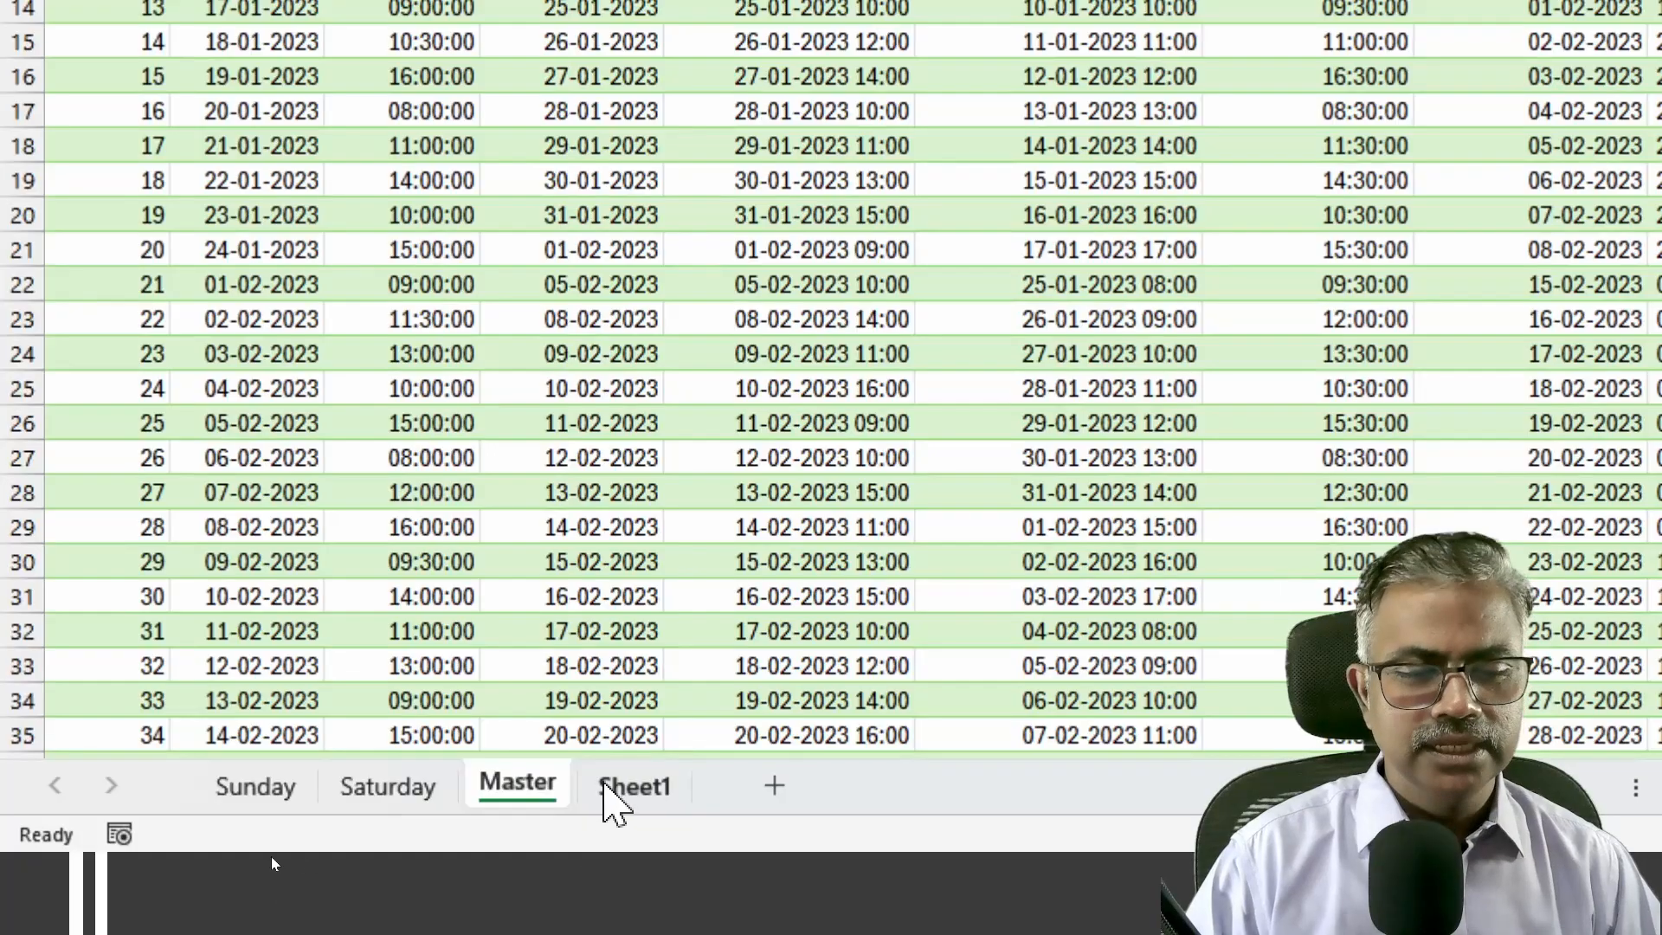
left_click(385, 783)
left_click(277, 775)
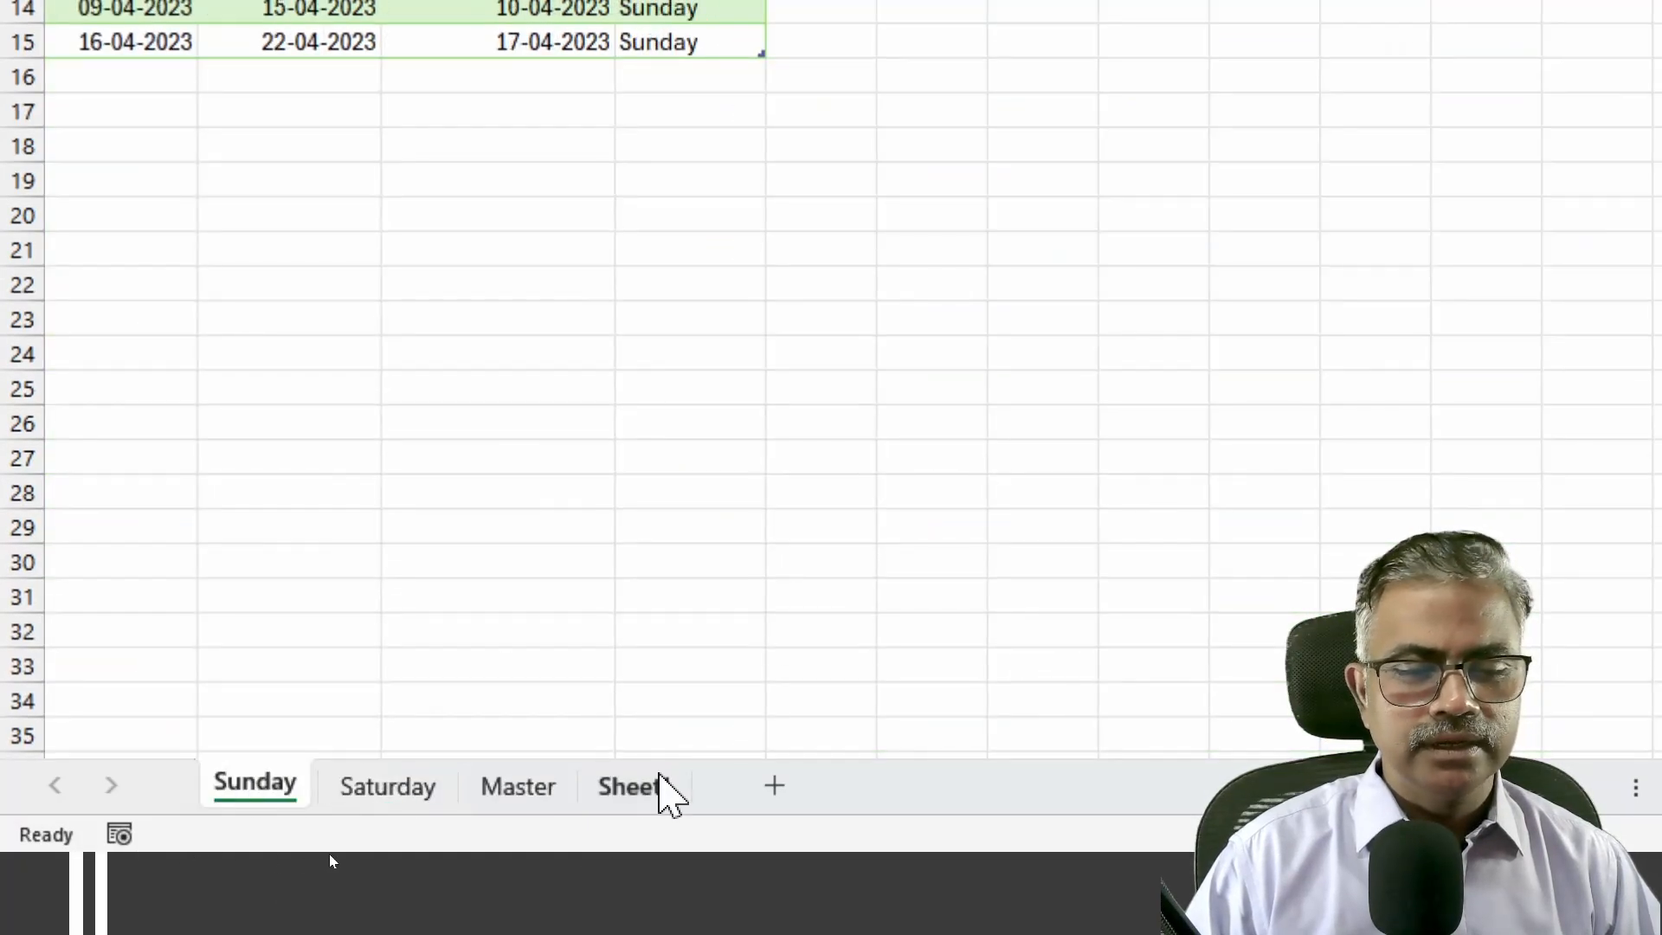
left_click(660, 779)
left_click(542, 779)
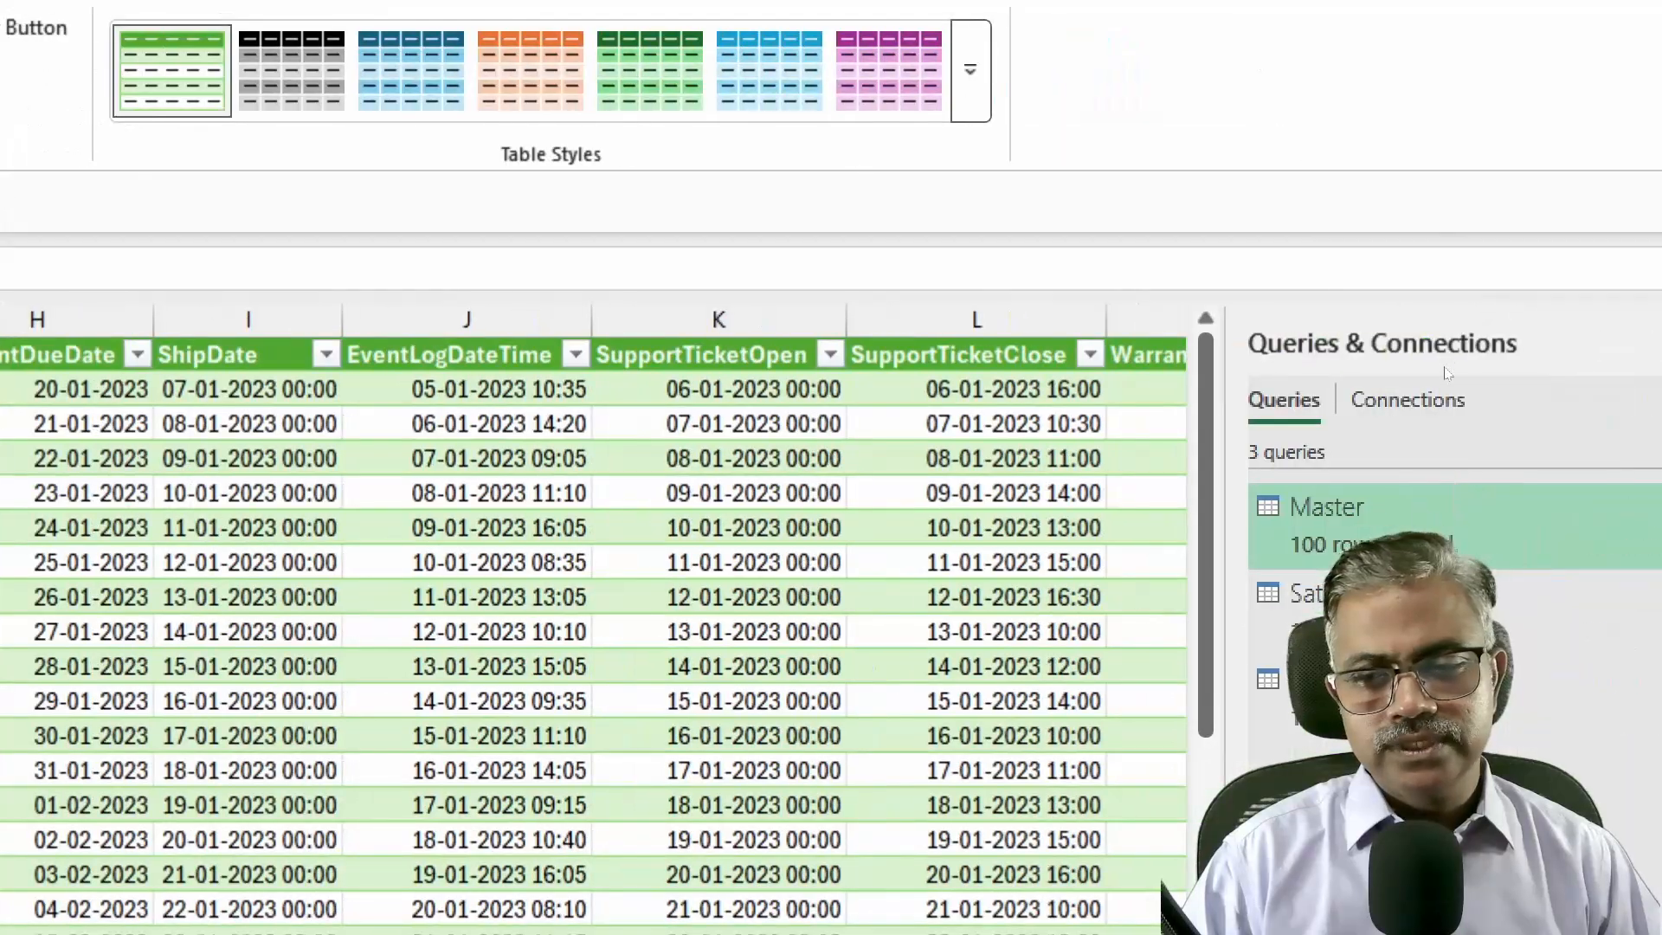
Reopen the Master query for editing and add a column that subtracts OrderDate from DeliveryDate in days
mouse_move(1361, 536)
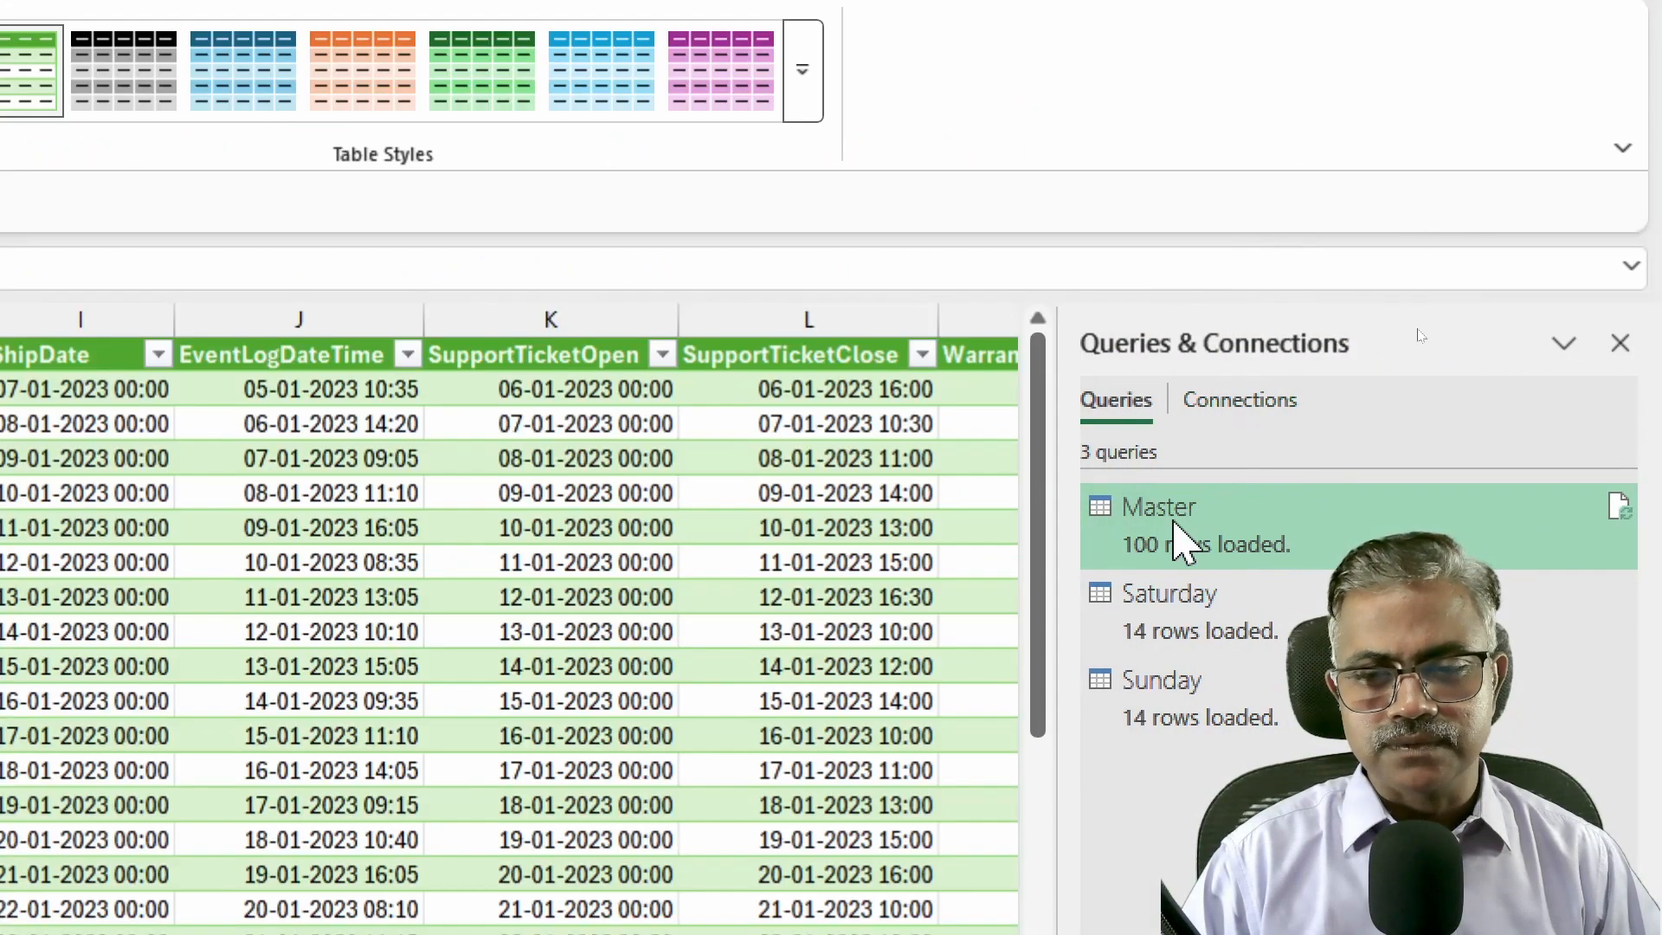
right_click(1175, 524)
left_click(1279, 630)
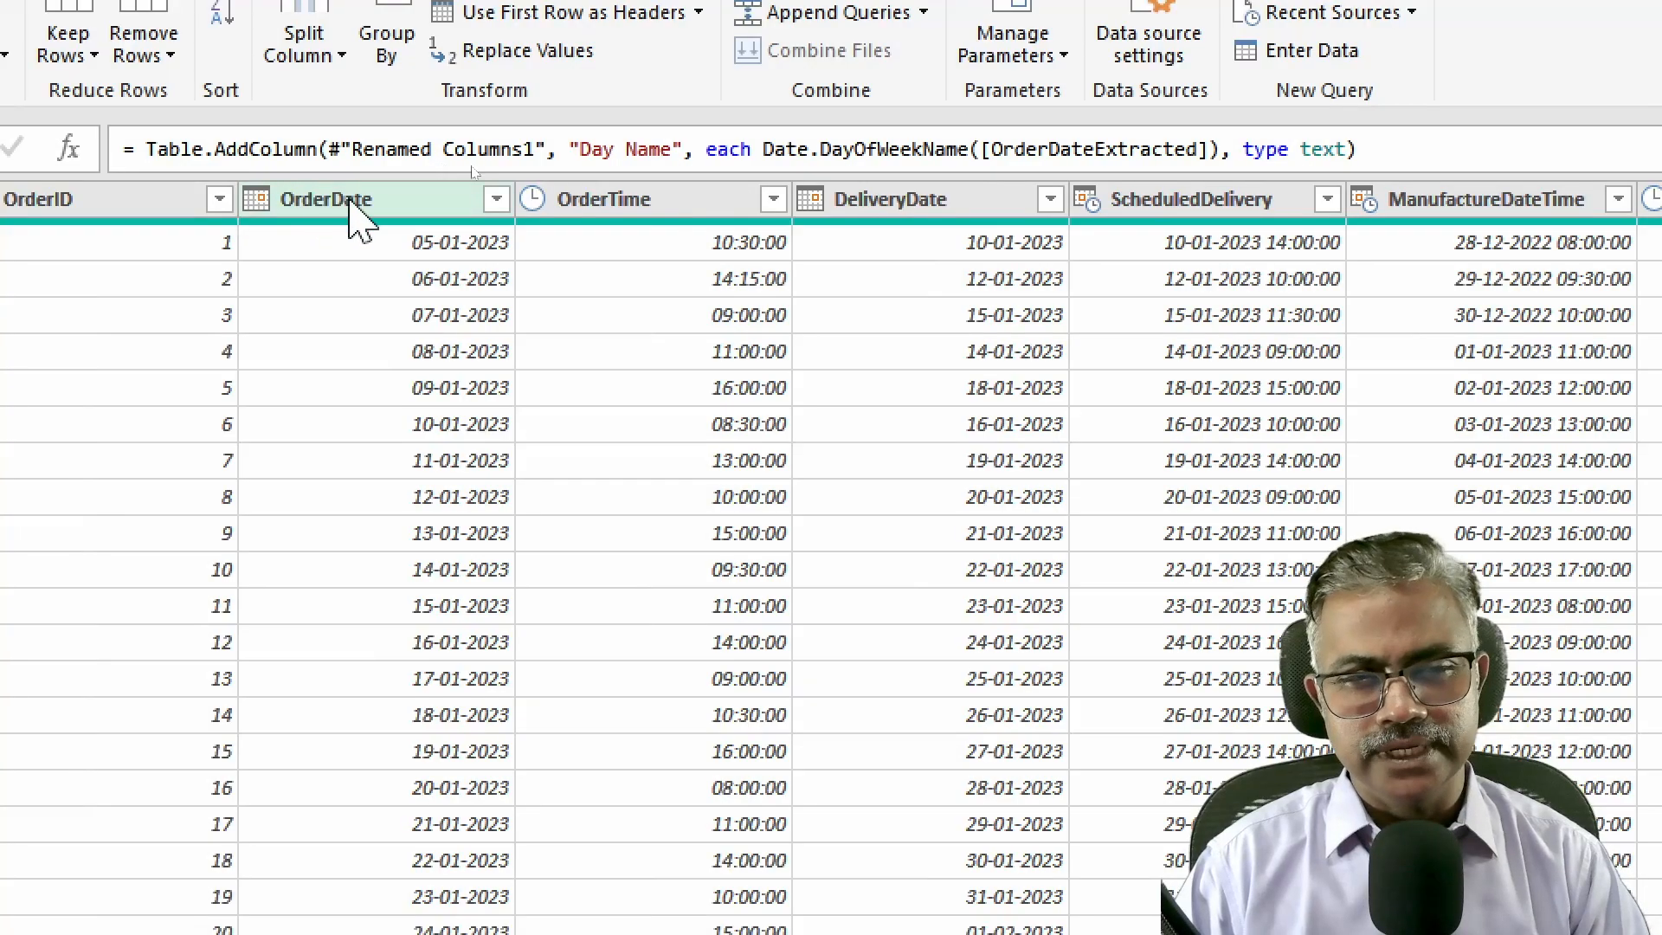
left_click(857, 201)
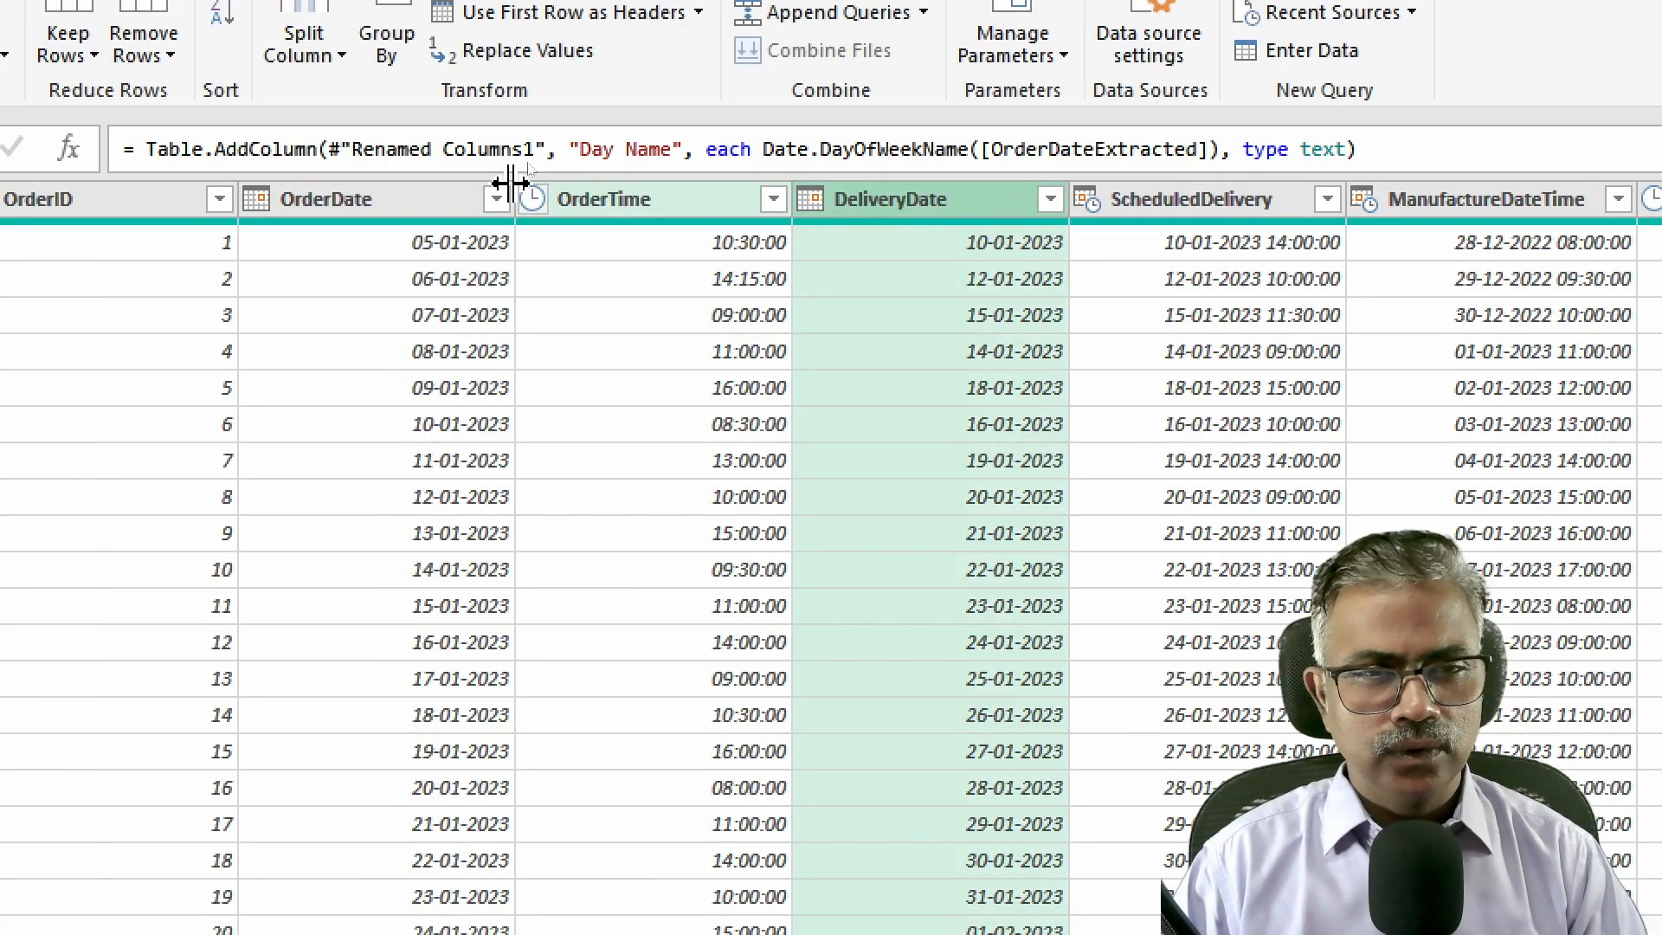
left_click(442, 200, "ctrl")
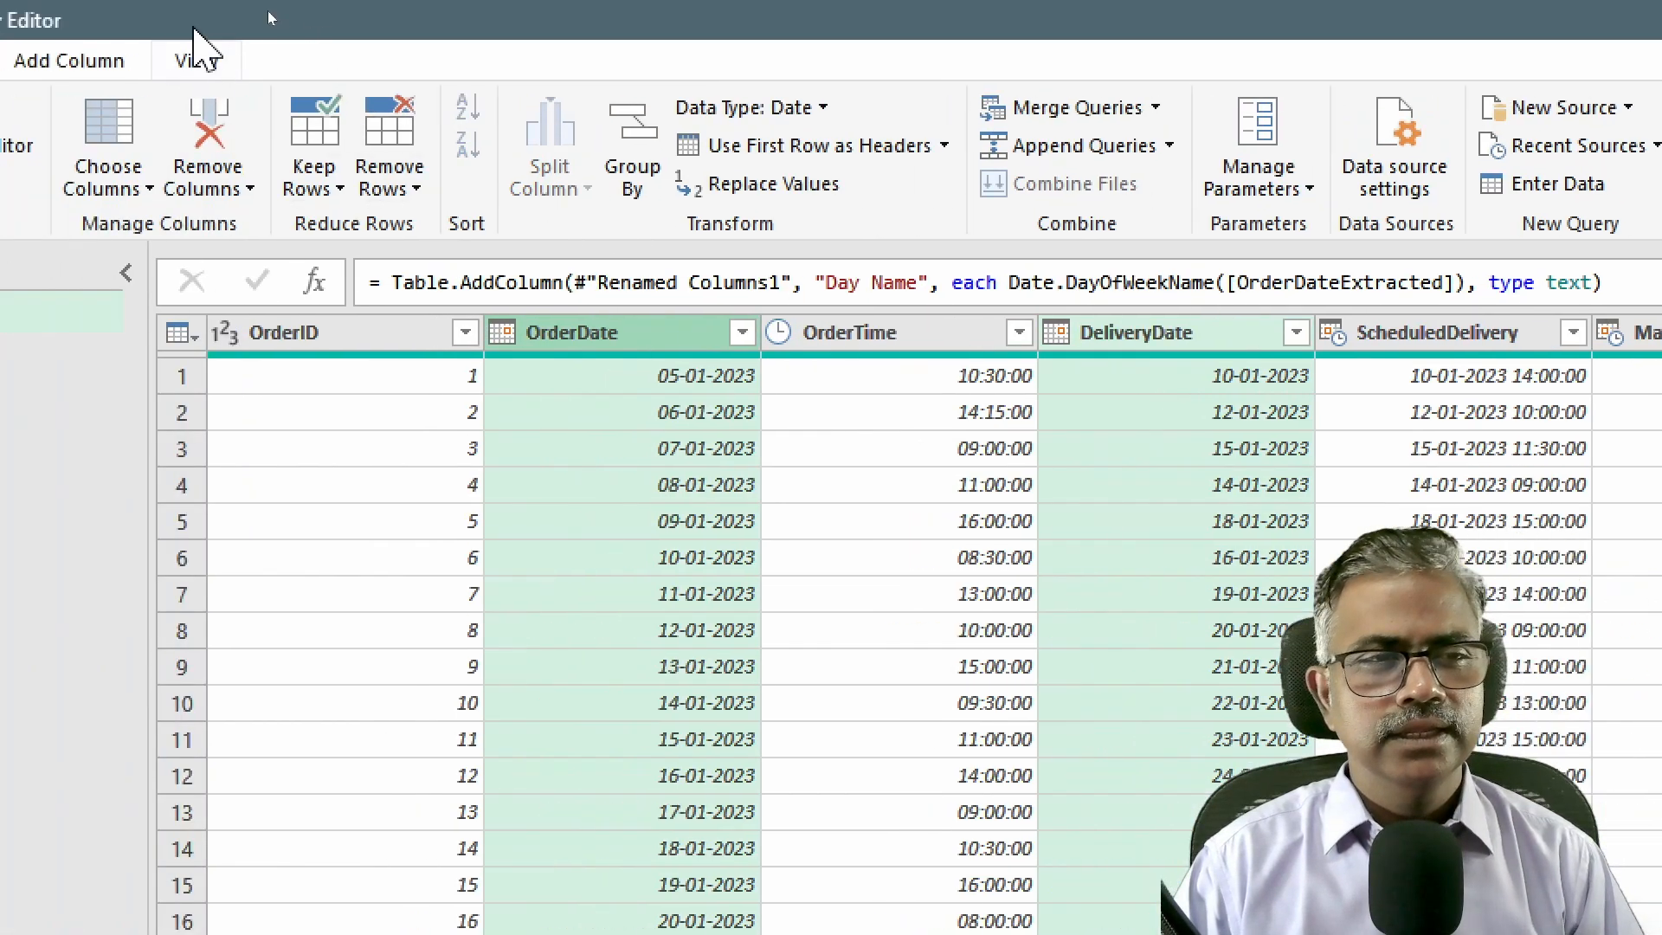
left_click(212, 63)
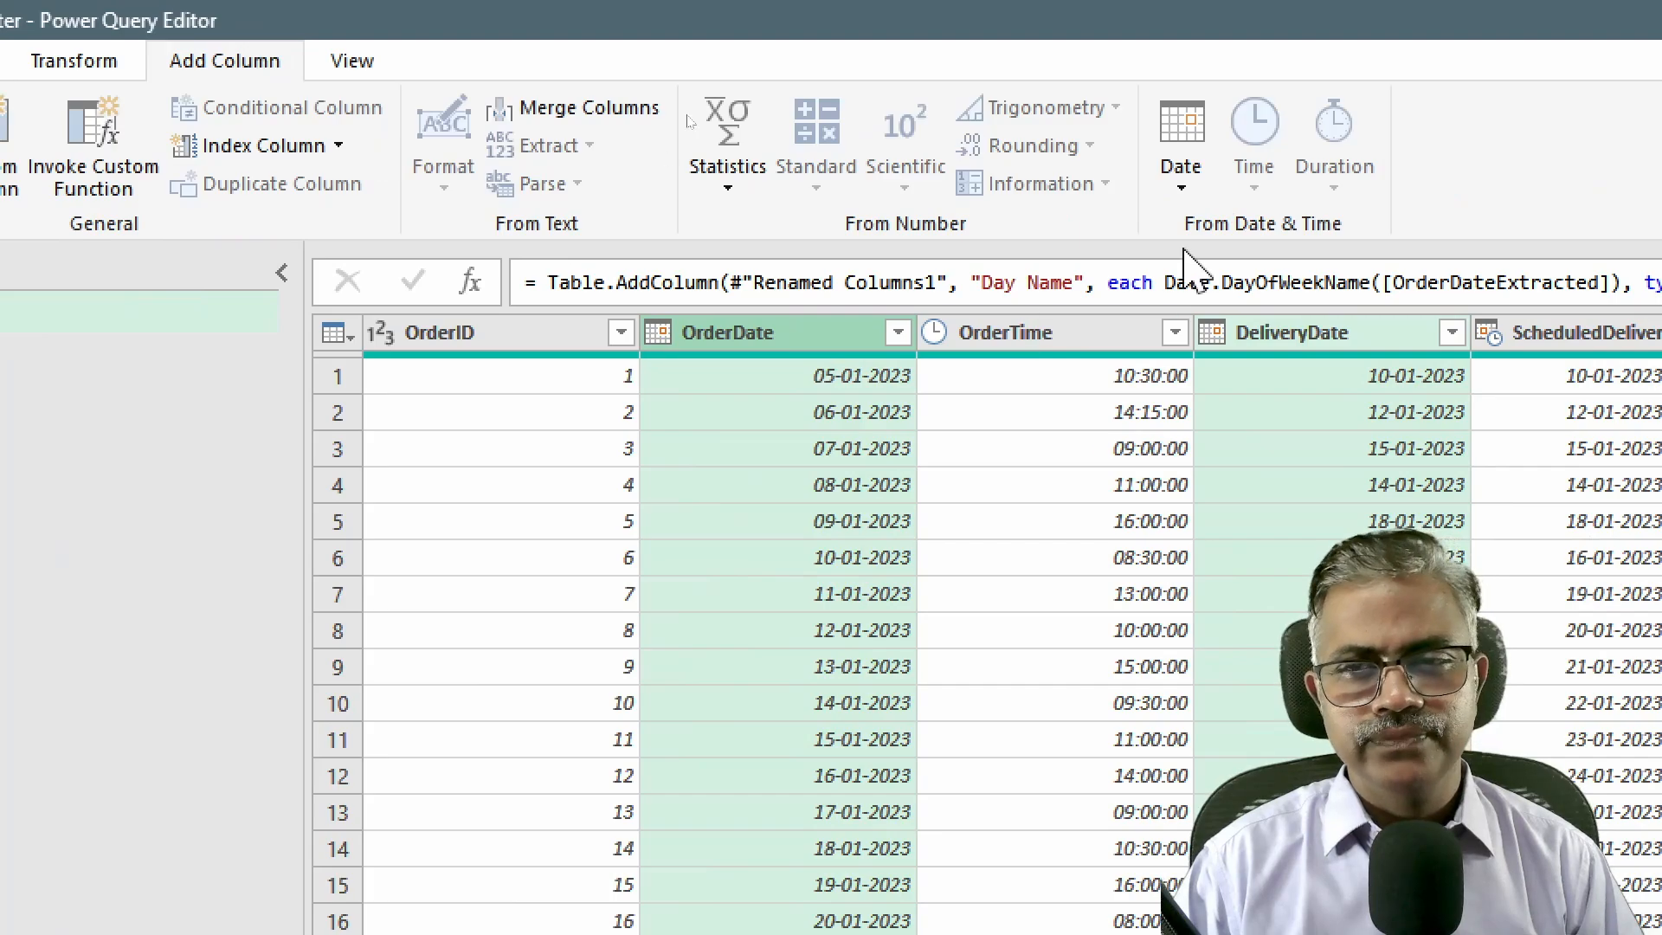
left_click(1182, 186)
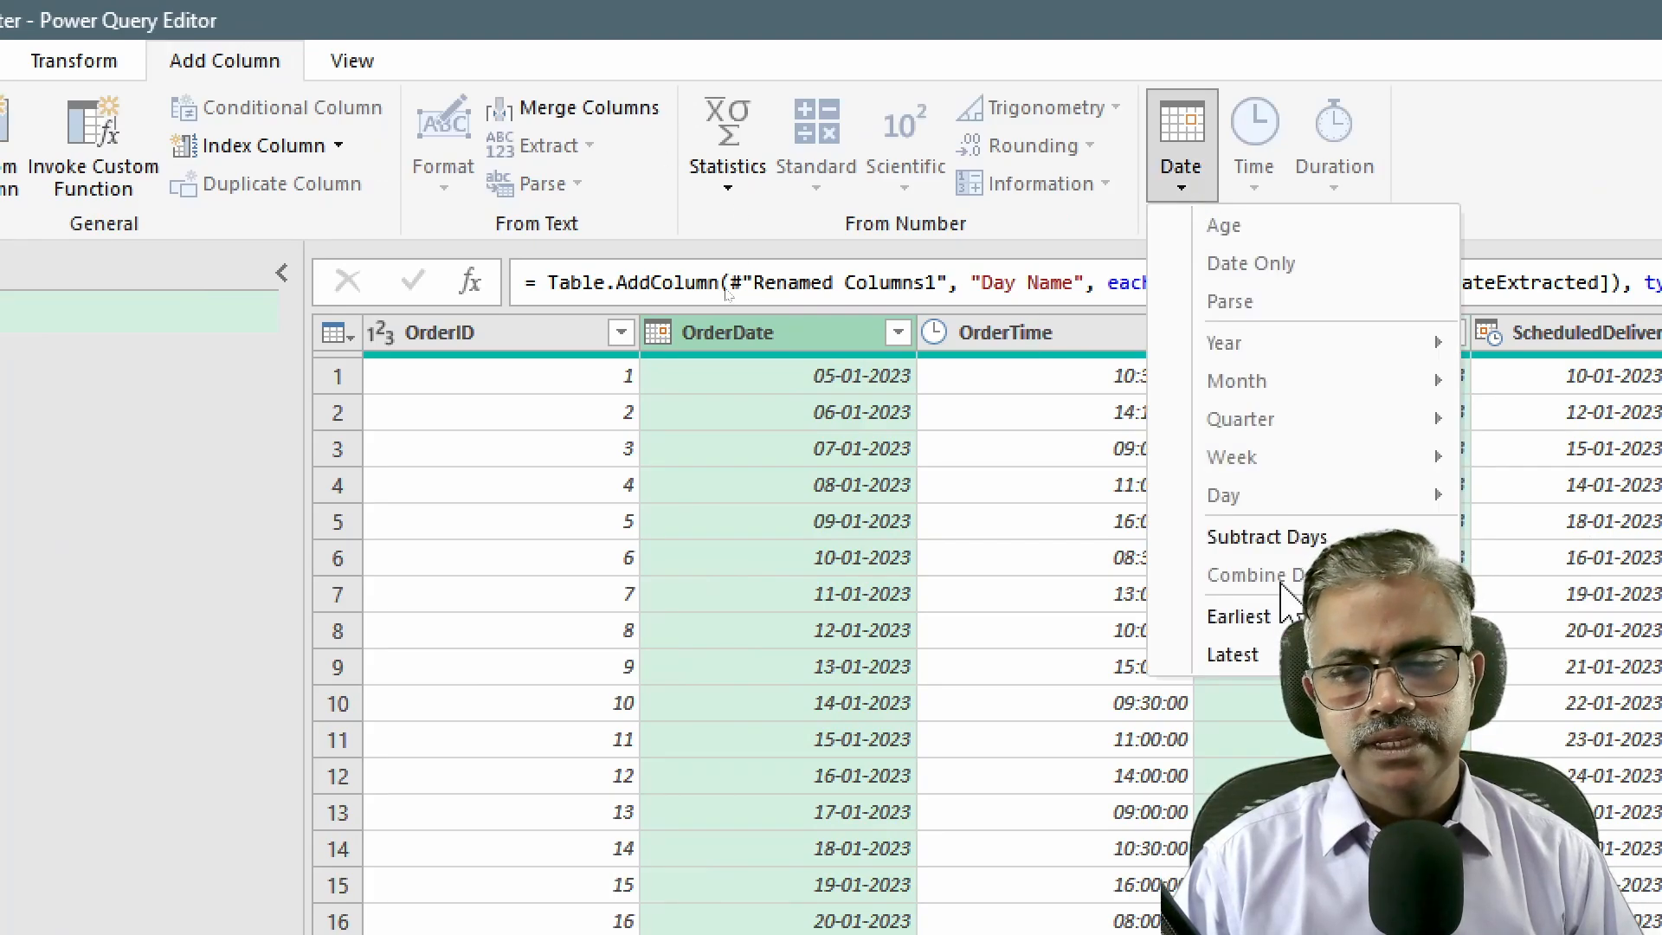
left_click(1266, 538)
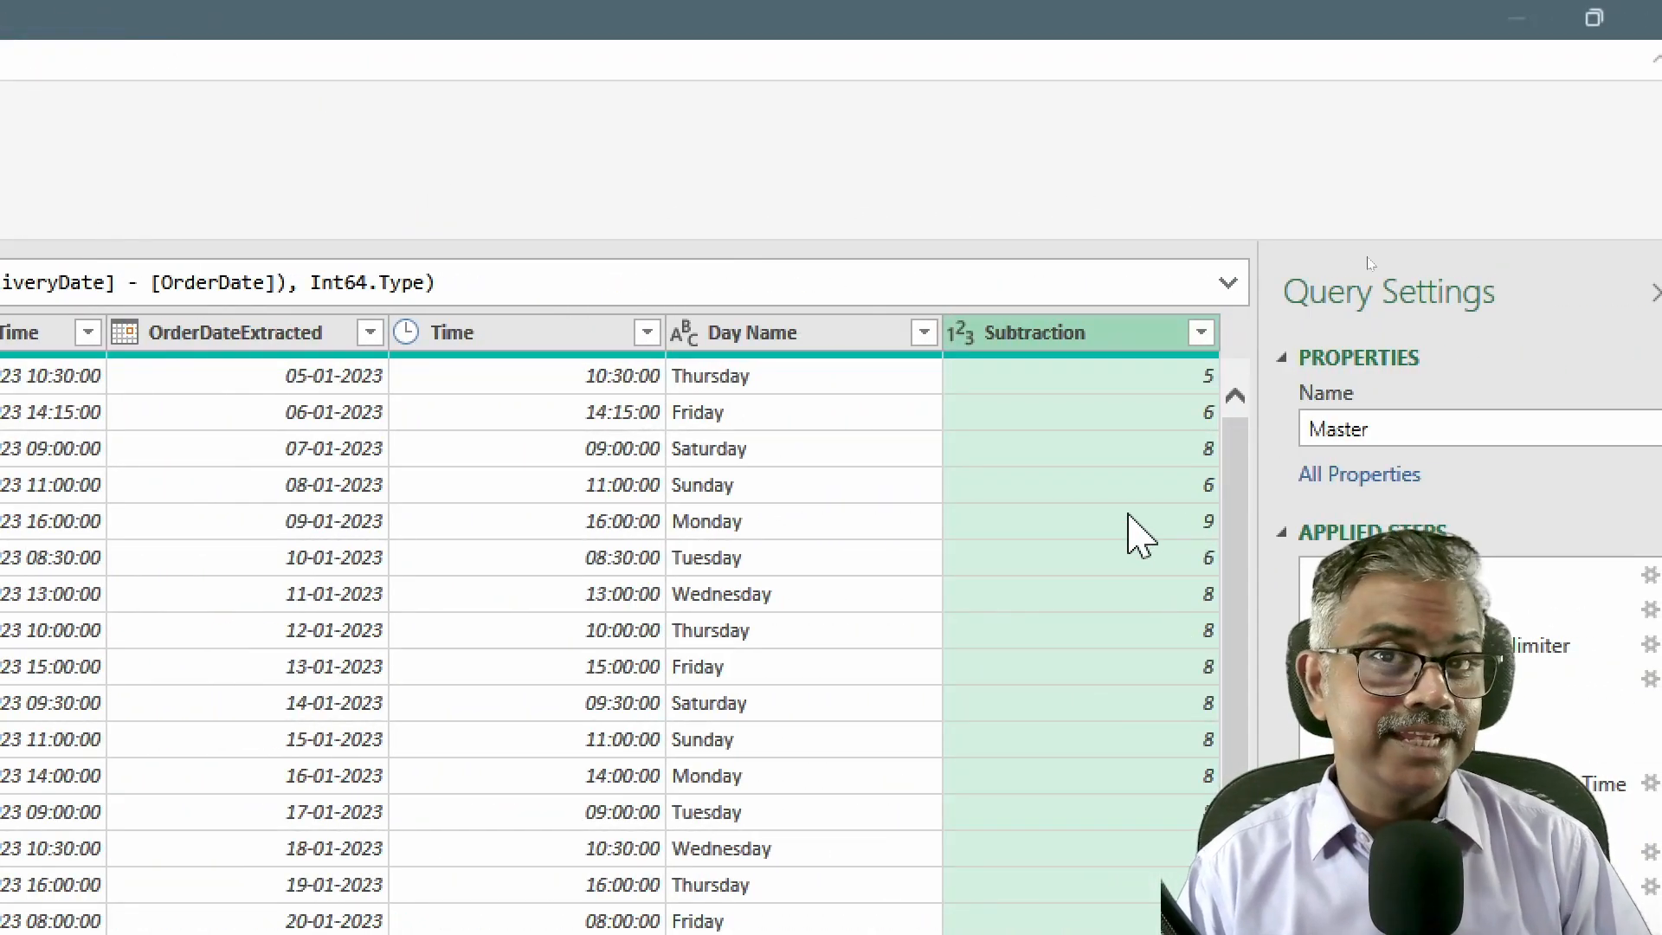
Rename the Subtraction column as No Days To Deliver Since Order Date
double_click(1096, 332)
type("No Days t")
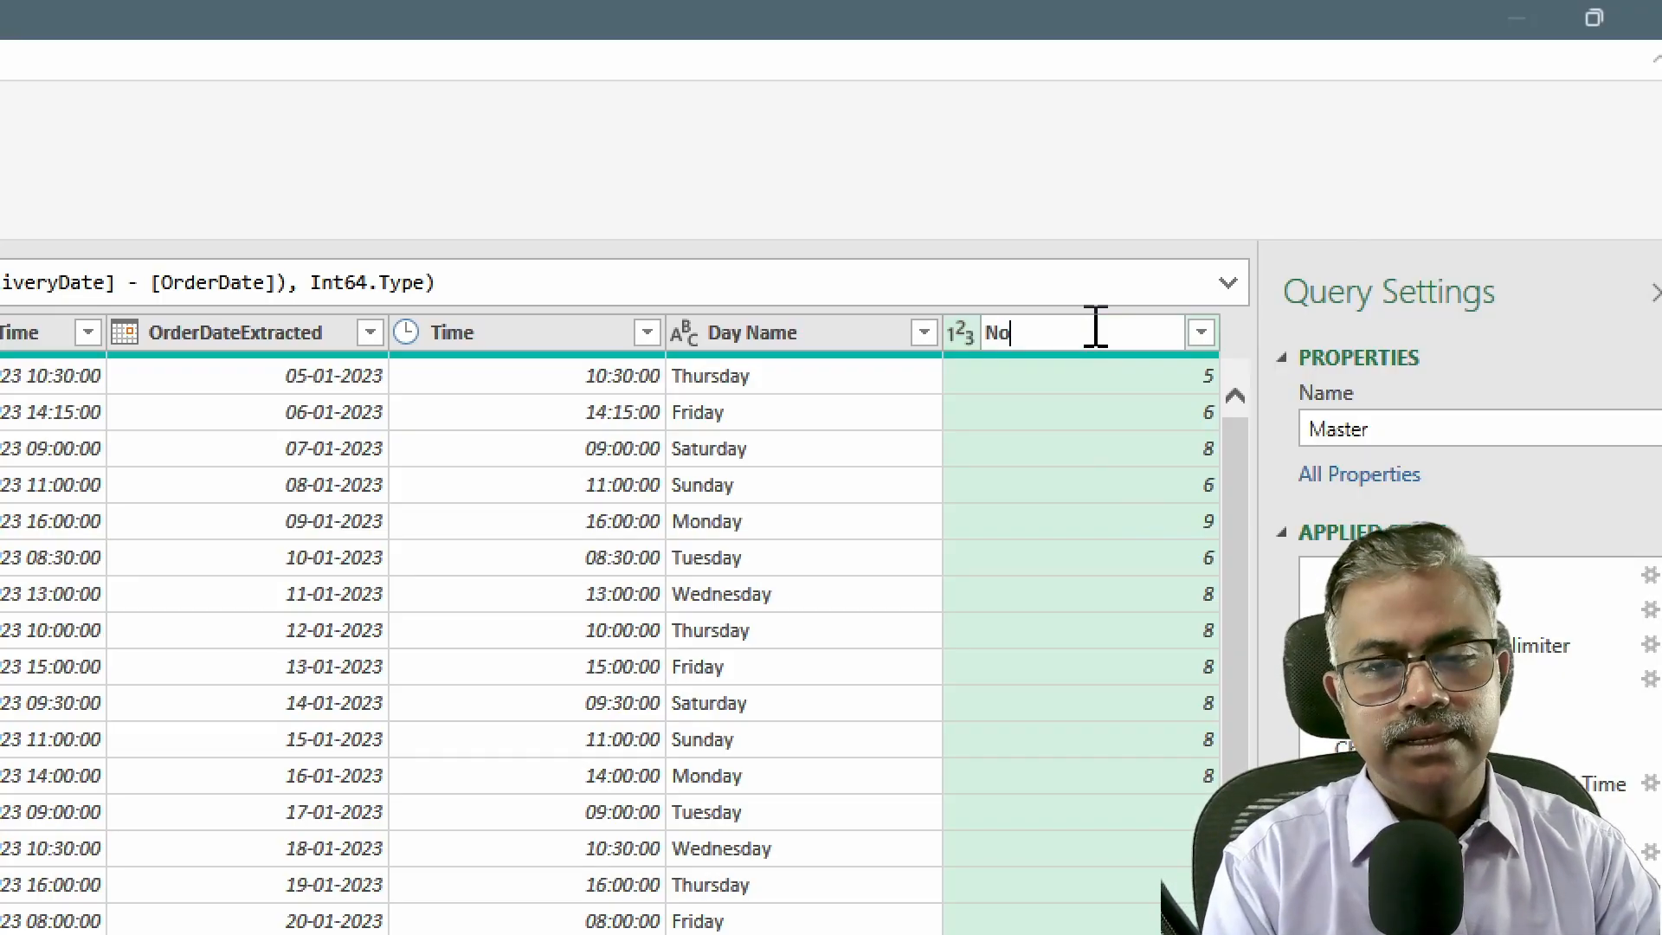
key("BackSpace")
key("BackSpace")
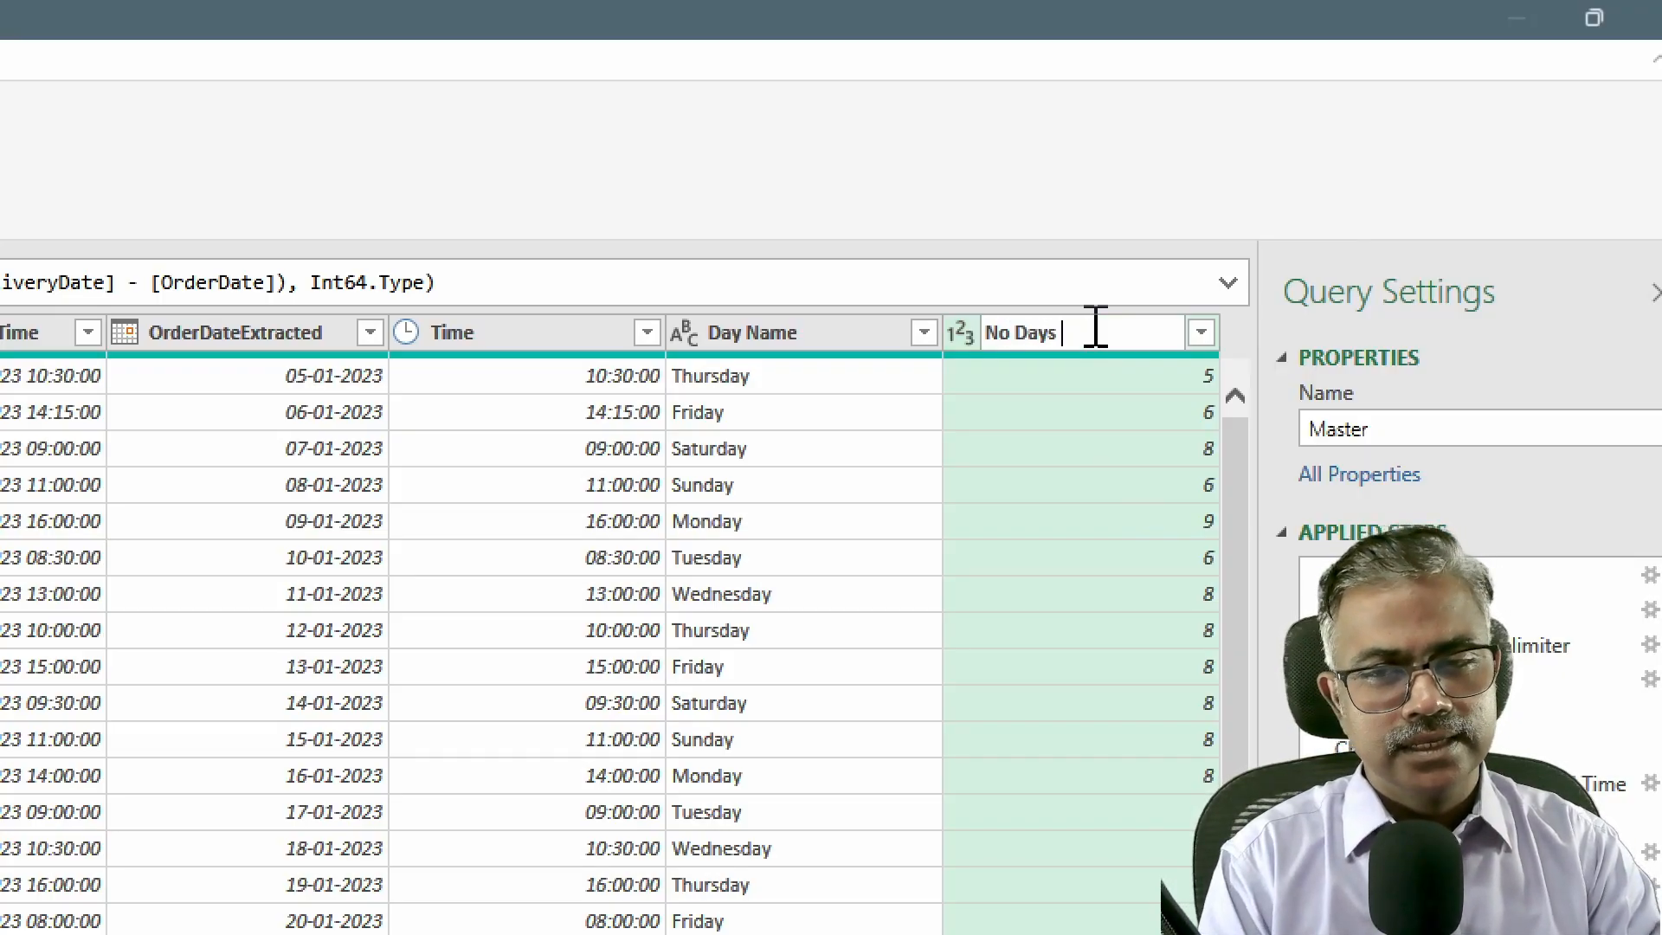
type("T")
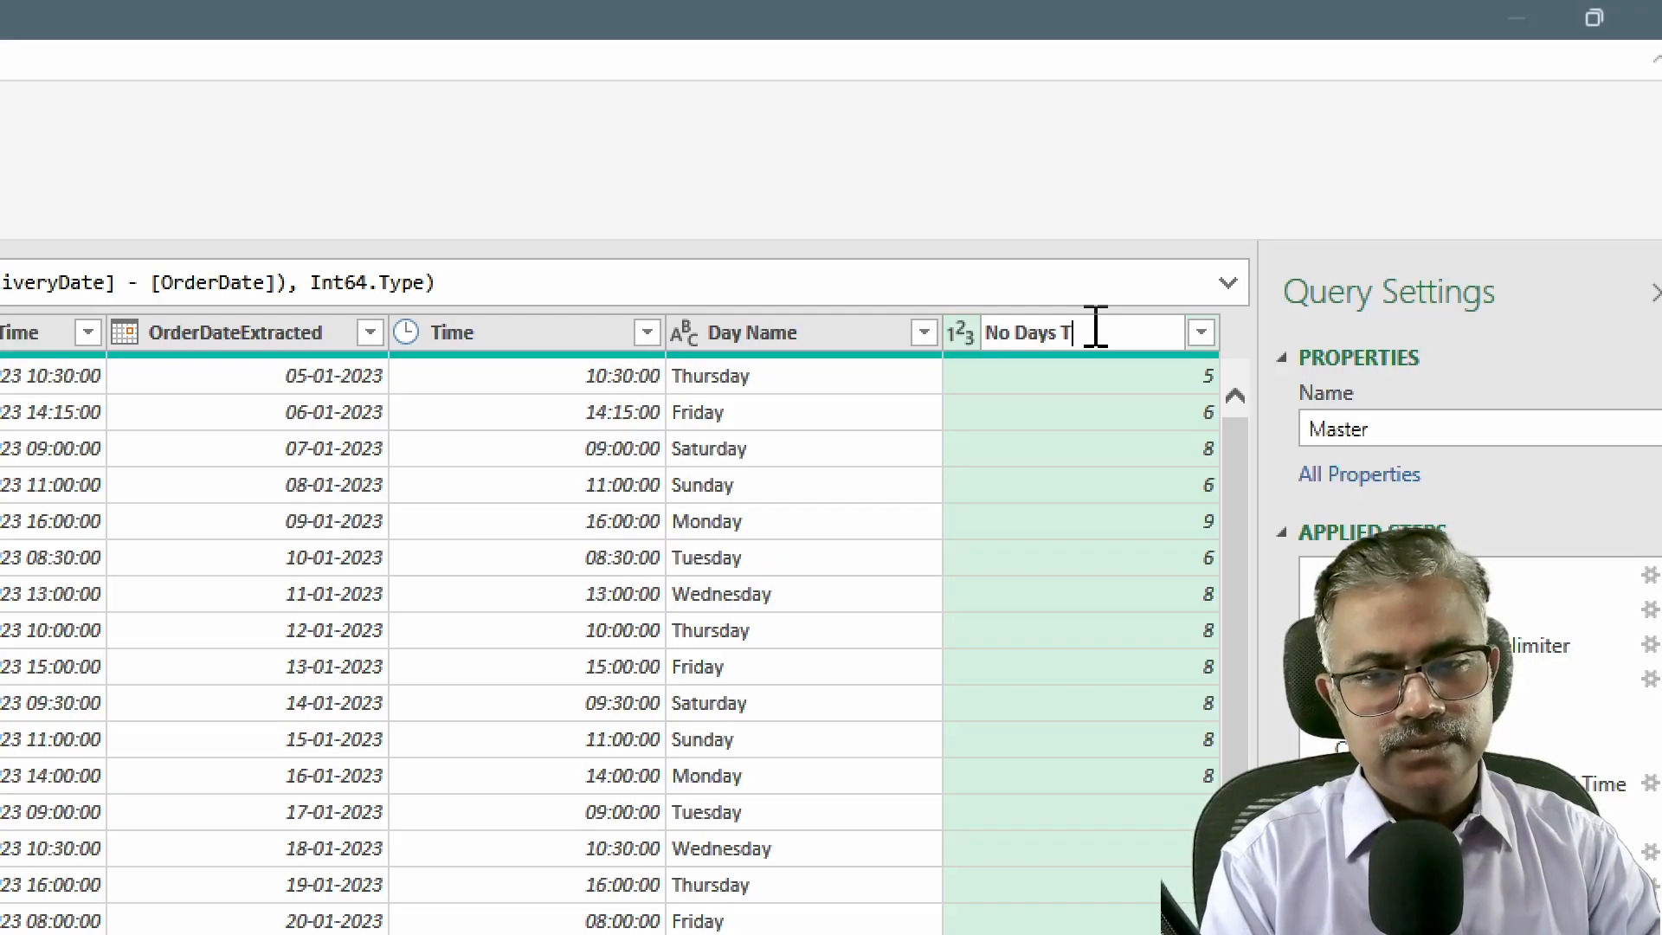
type("o Deliver S")
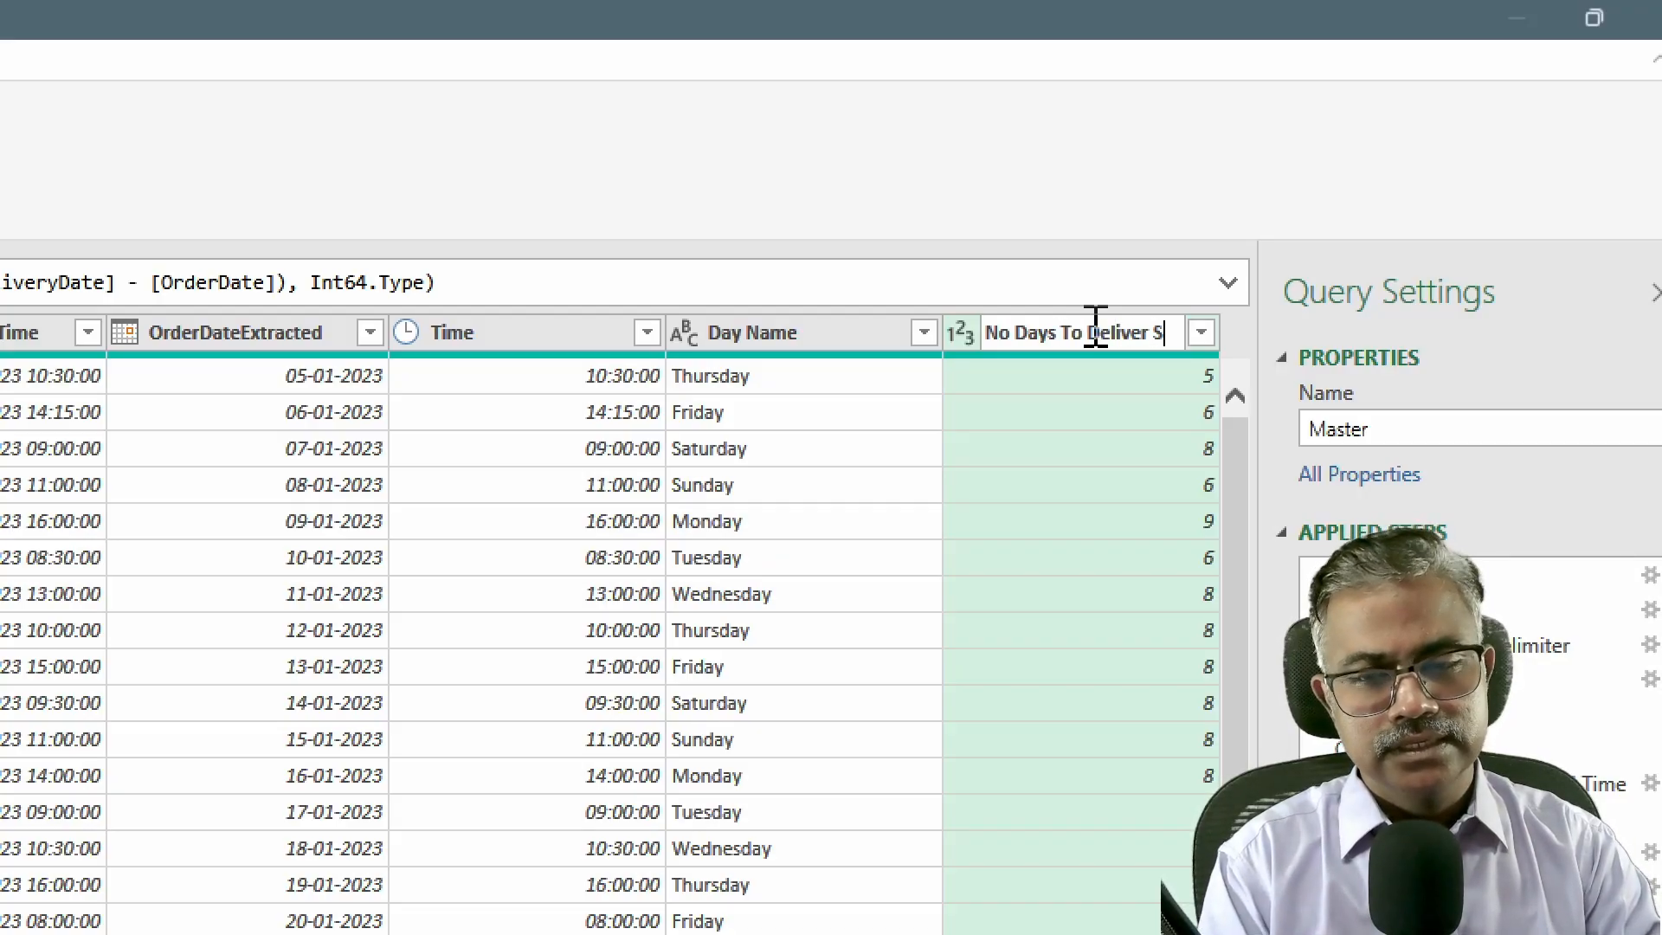
type("ince Order Date")
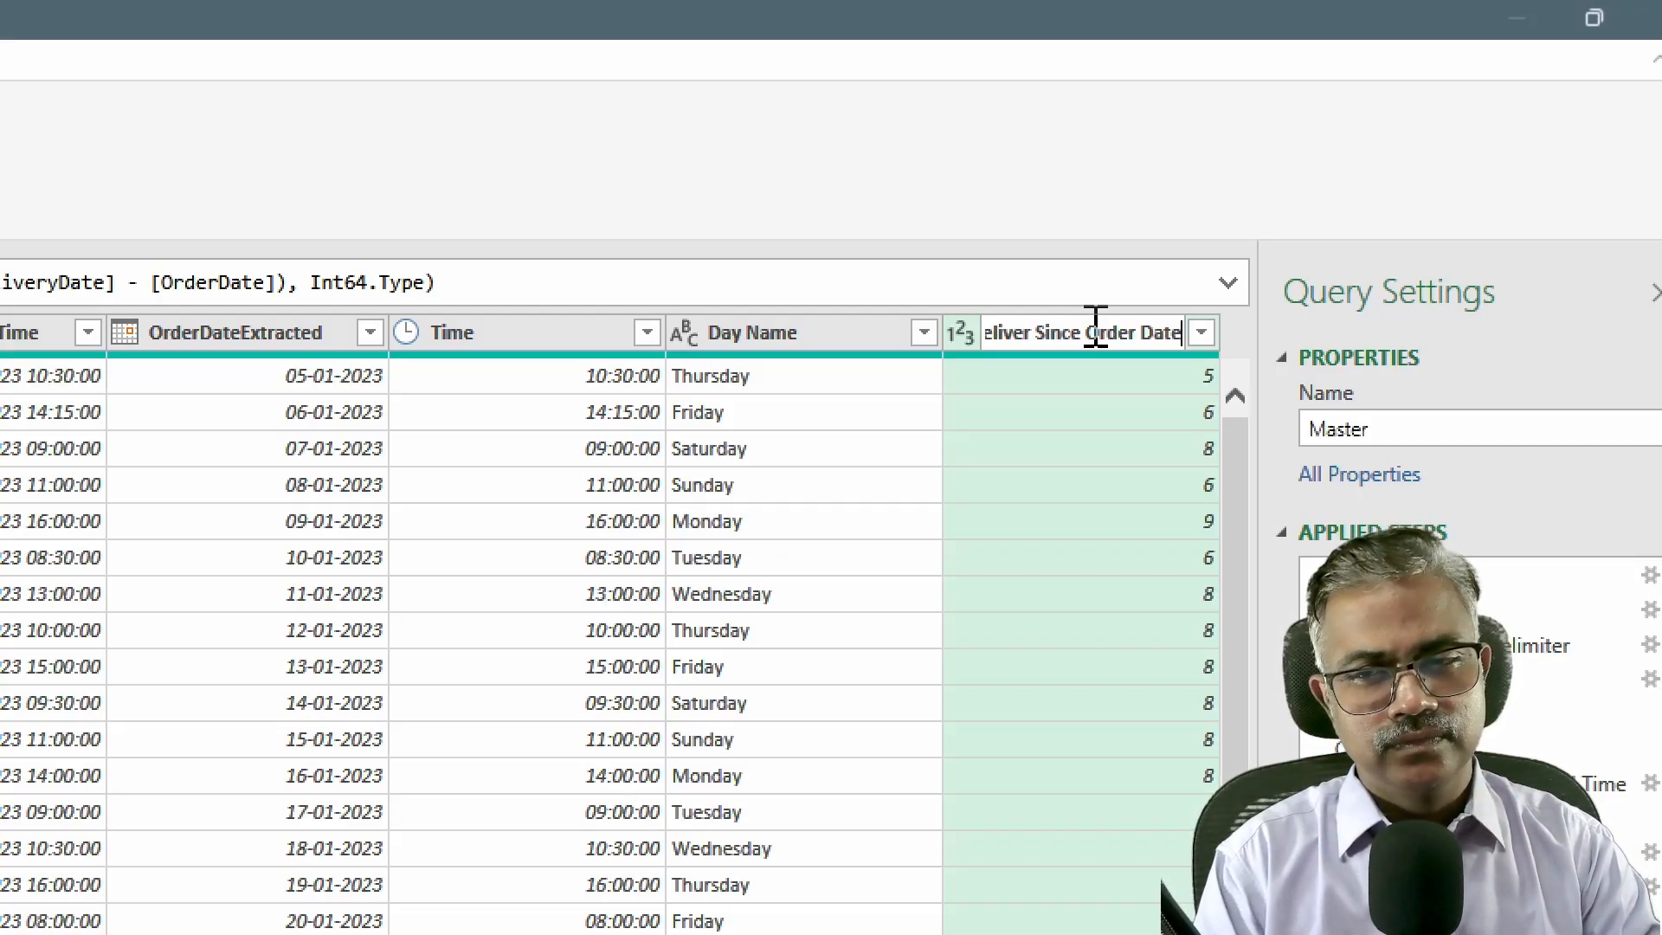
key("Return")
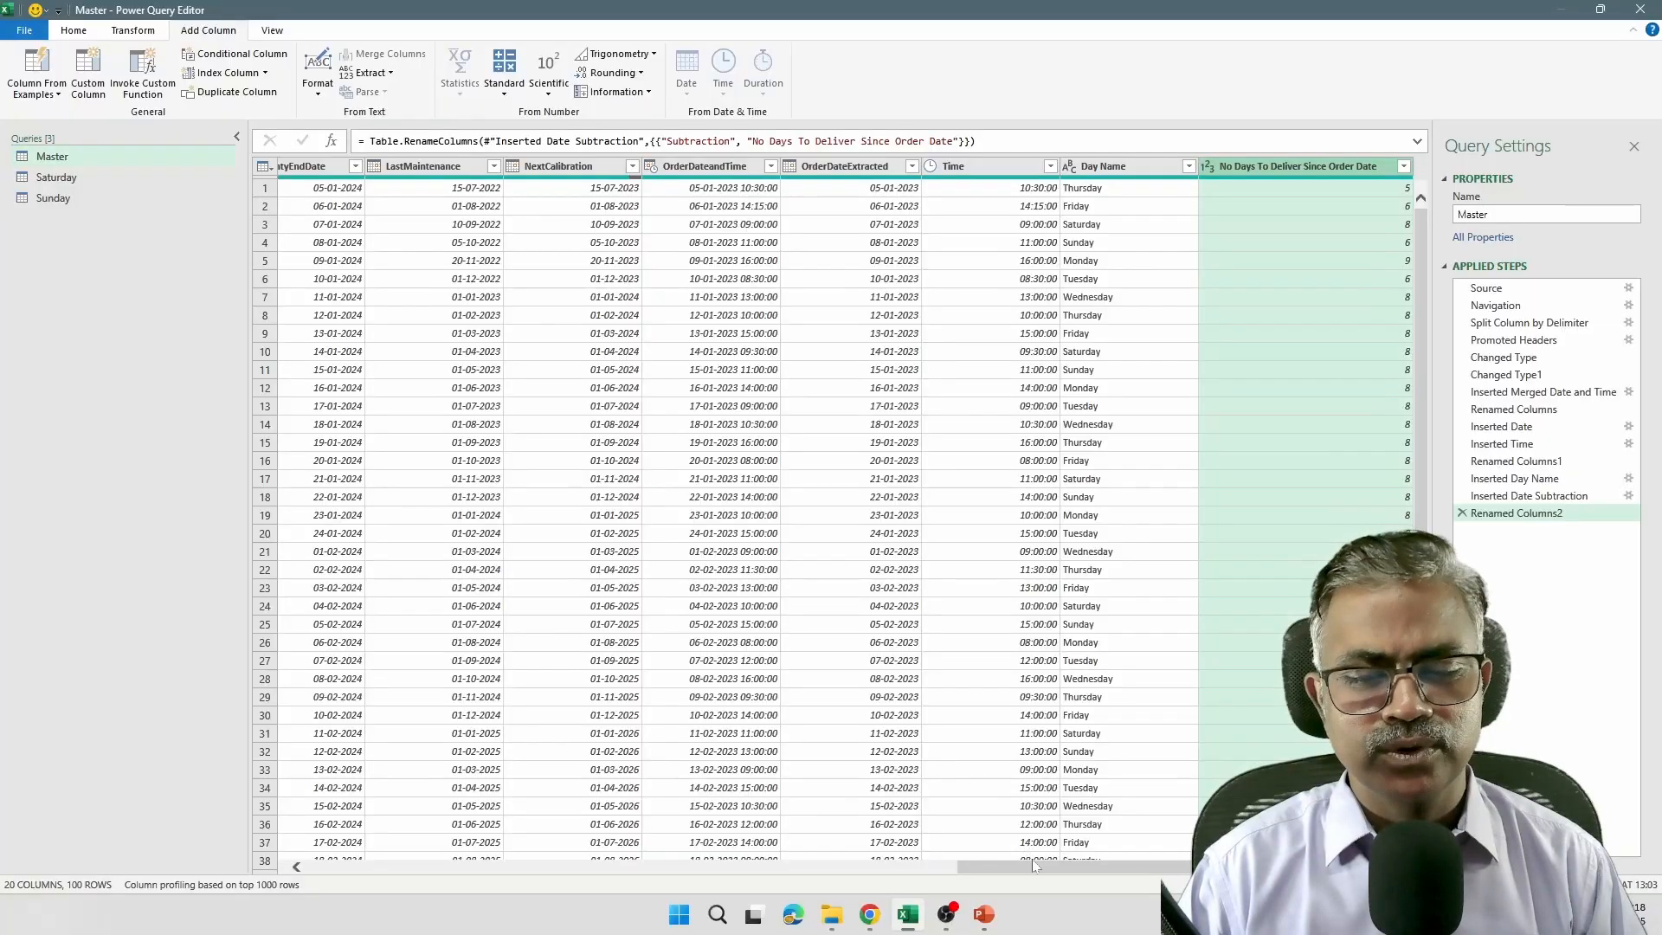
Try a day subtraction column from SupportTicketClose and EventLogDateTime in the Master query, and delete its applied step
left_click(1004, 861)
left_click_drag(986, 870, 766, 870)
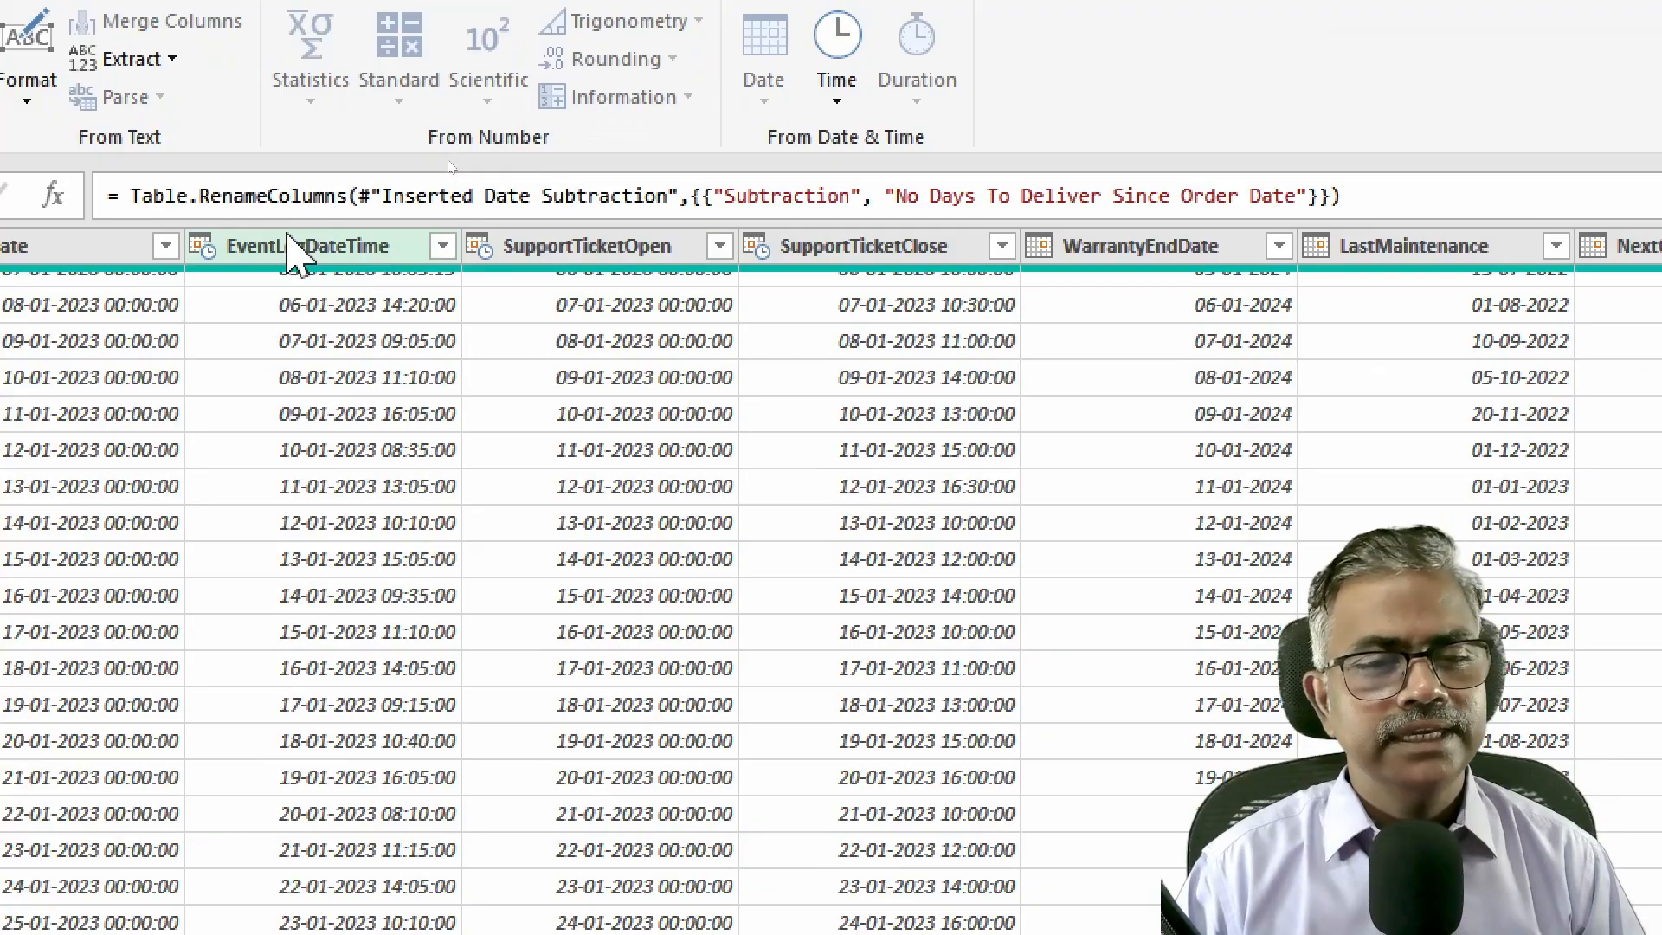
left_click(445, 165)
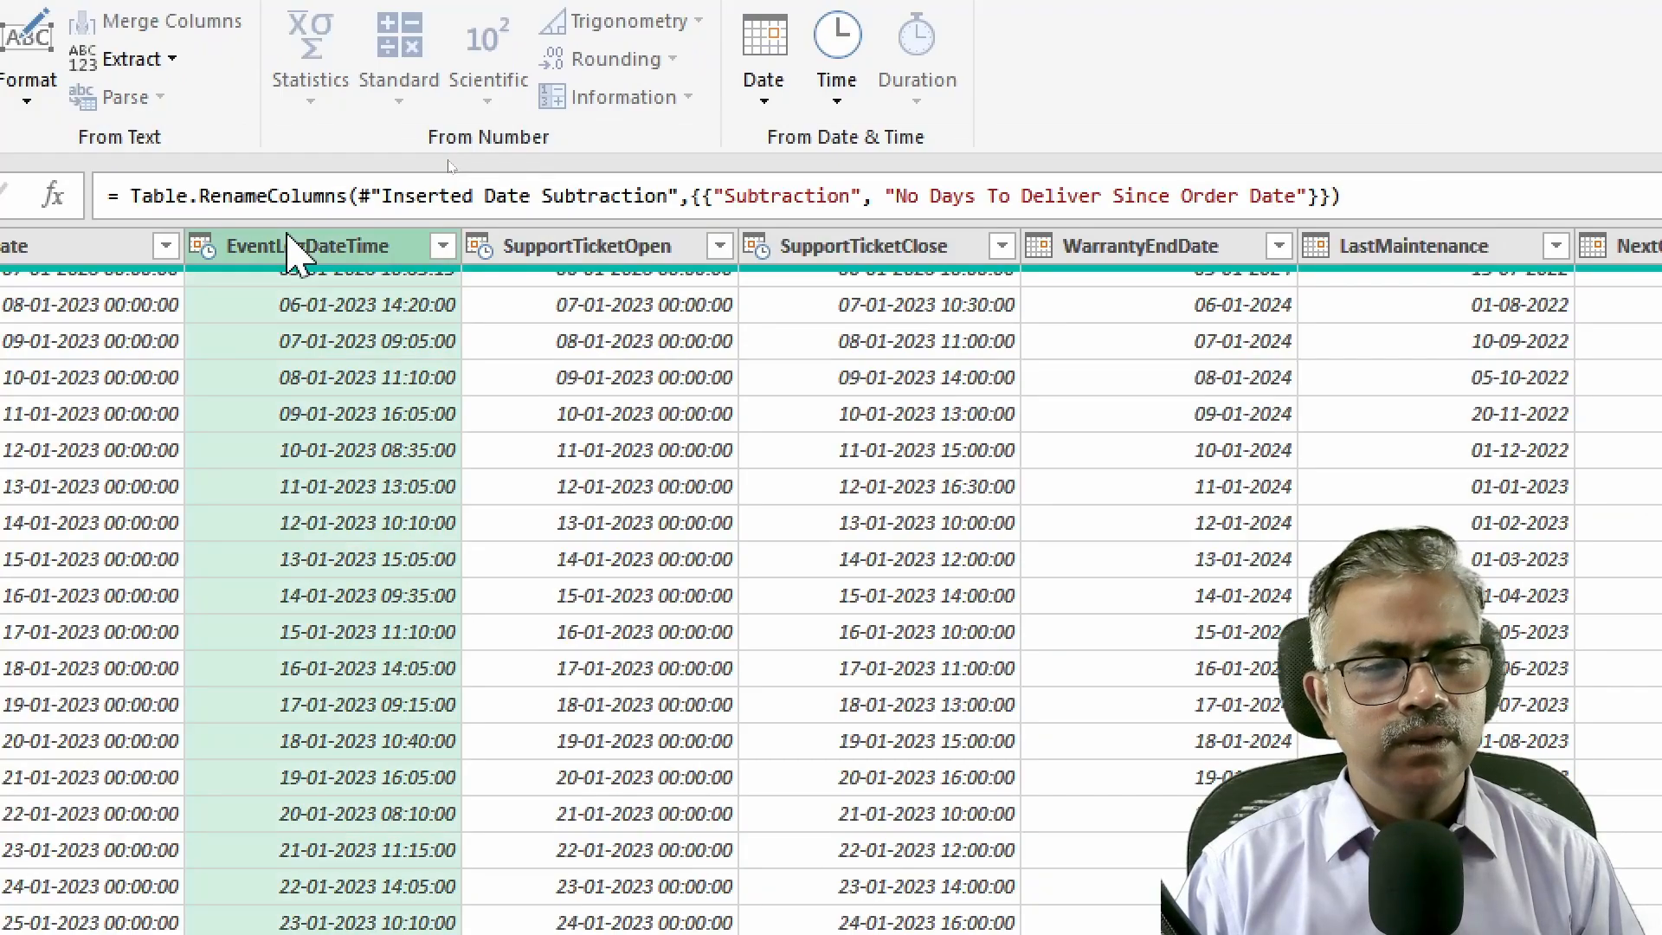
left_click(925, 257)
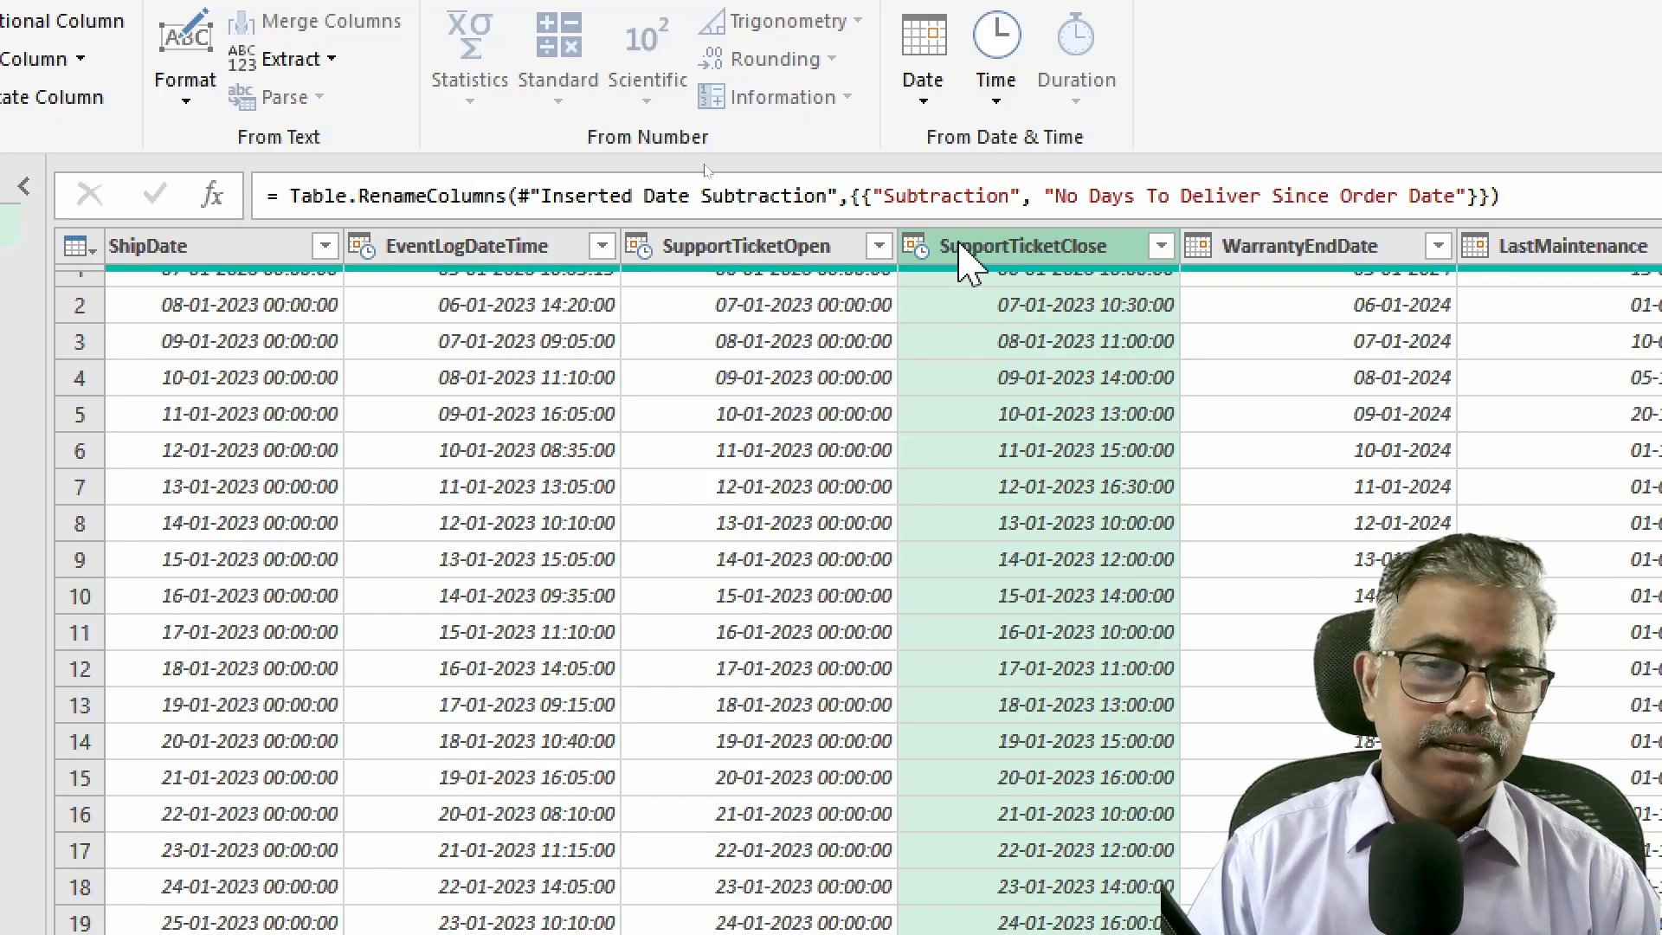
left_click(463, 251, "ctrl")
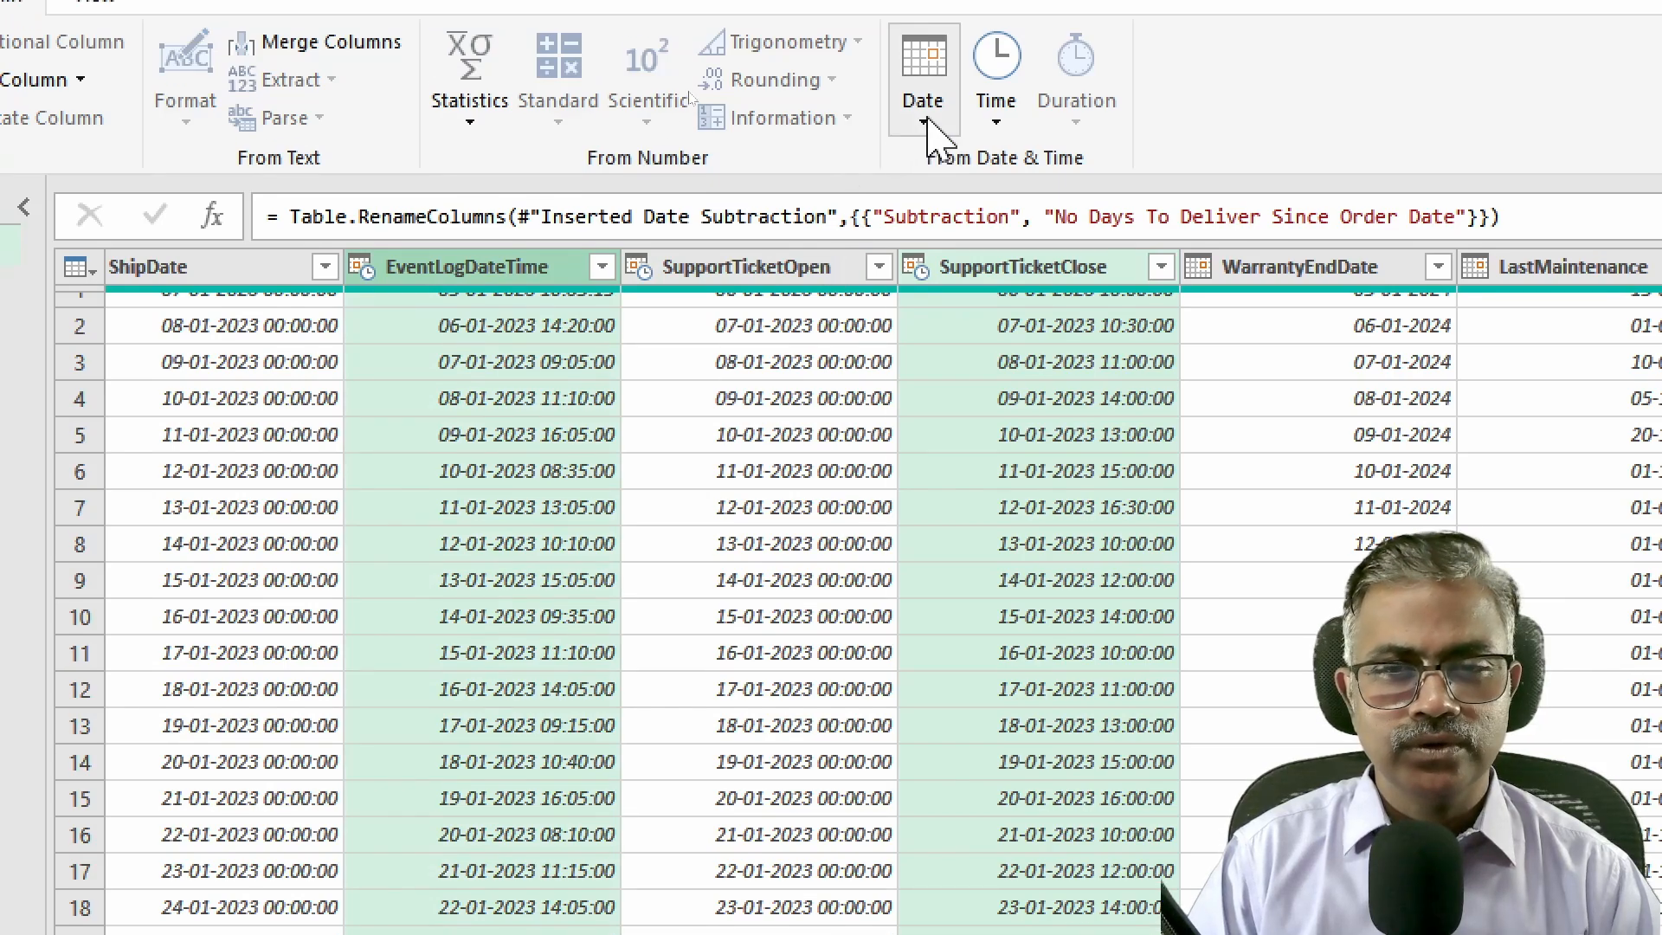
left_click(925, 119)
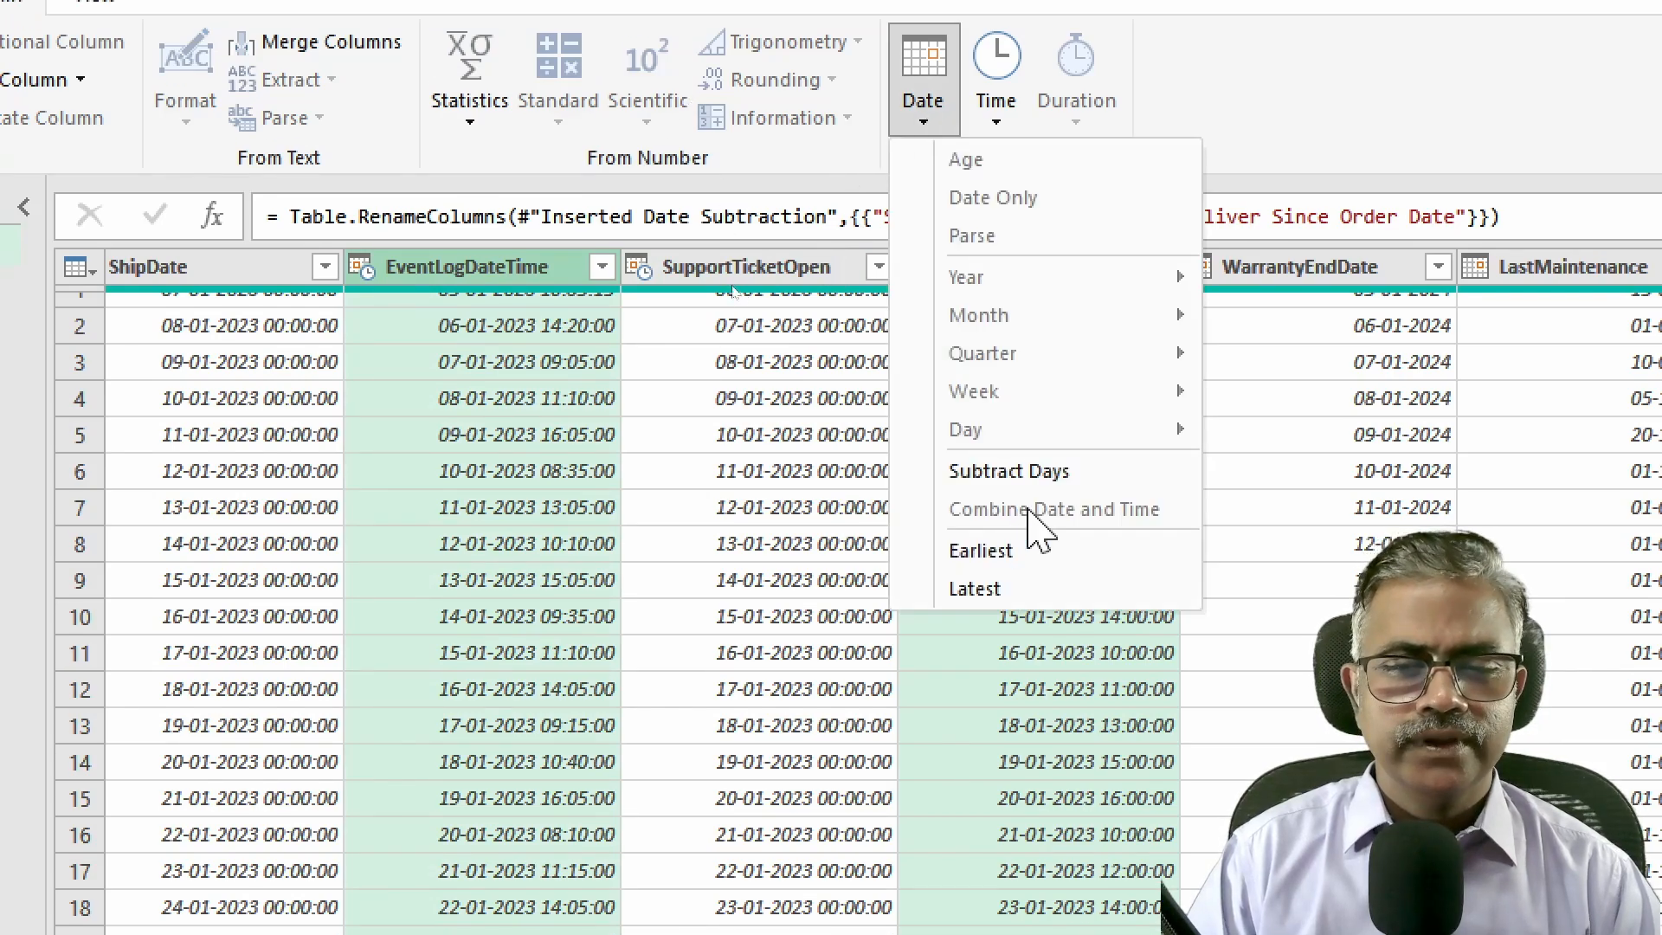
left_click(1056, 475)
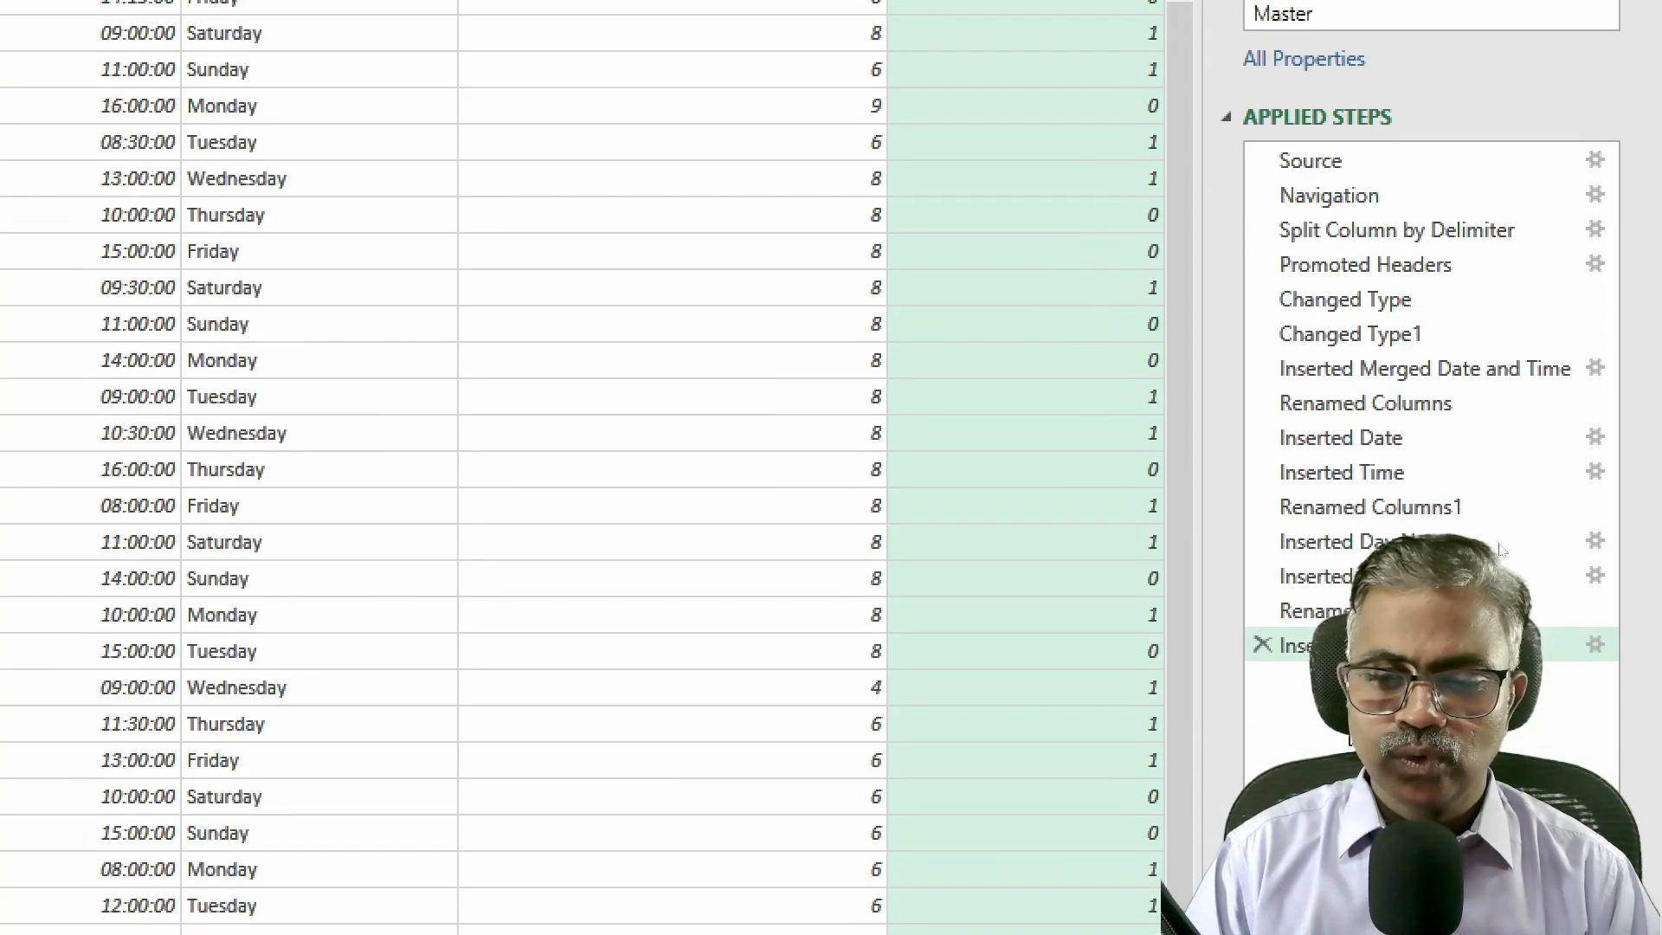
left_click(1261, 647)
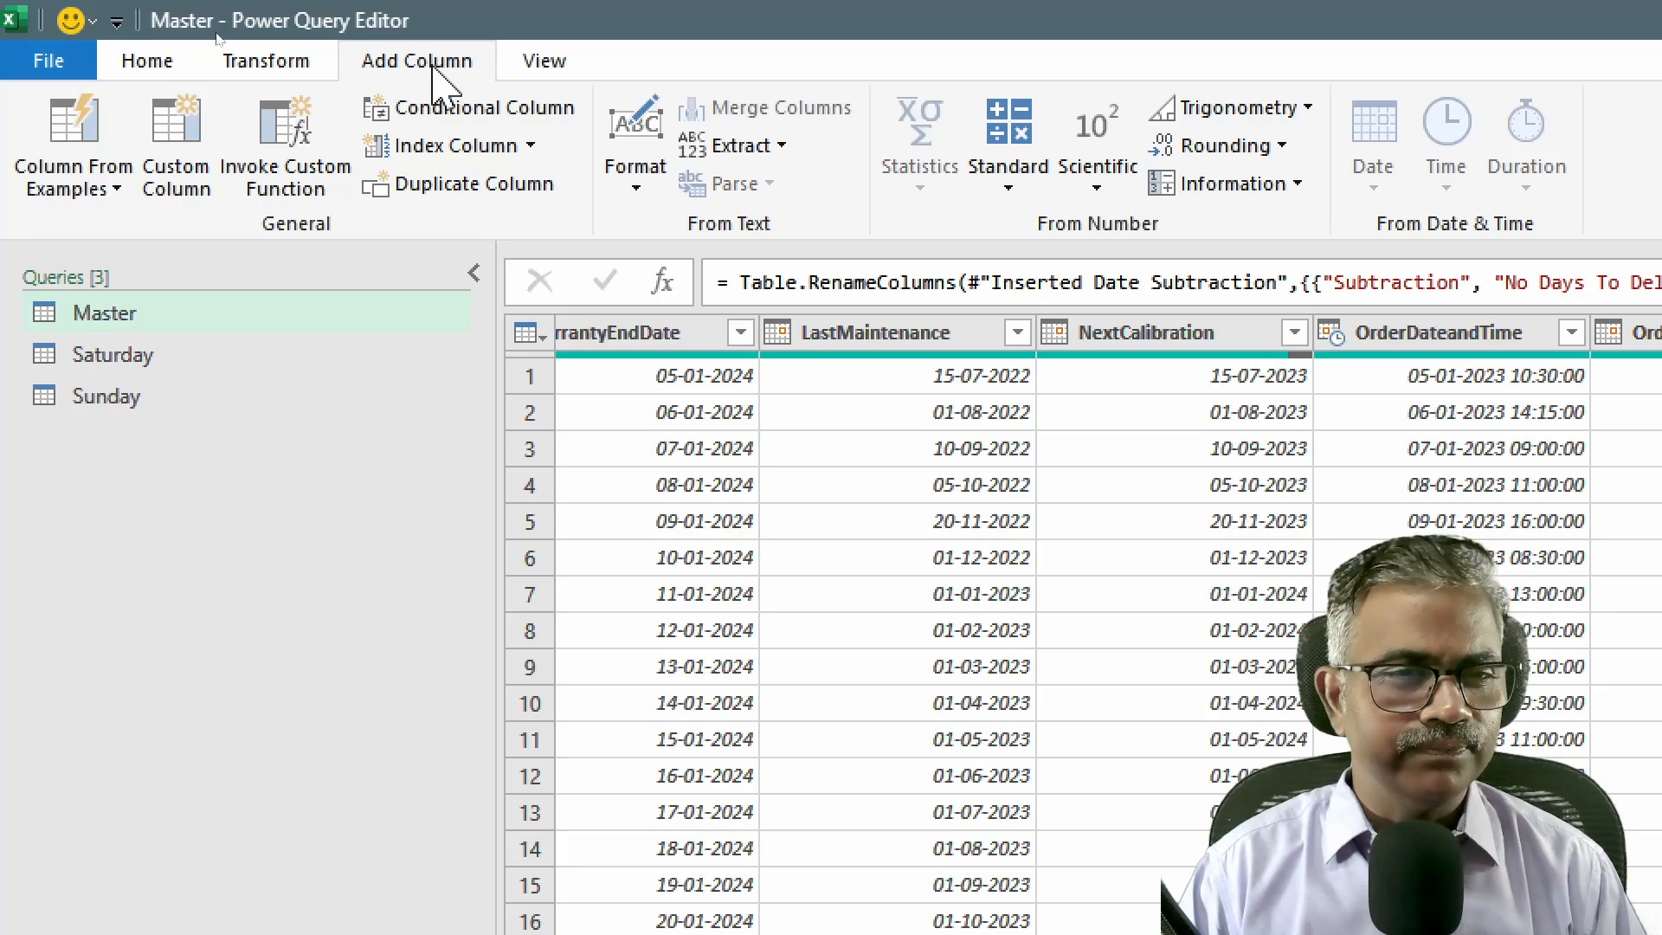
Start a custom column in the Master query and name it Hours Taken
left_click(182, 195)
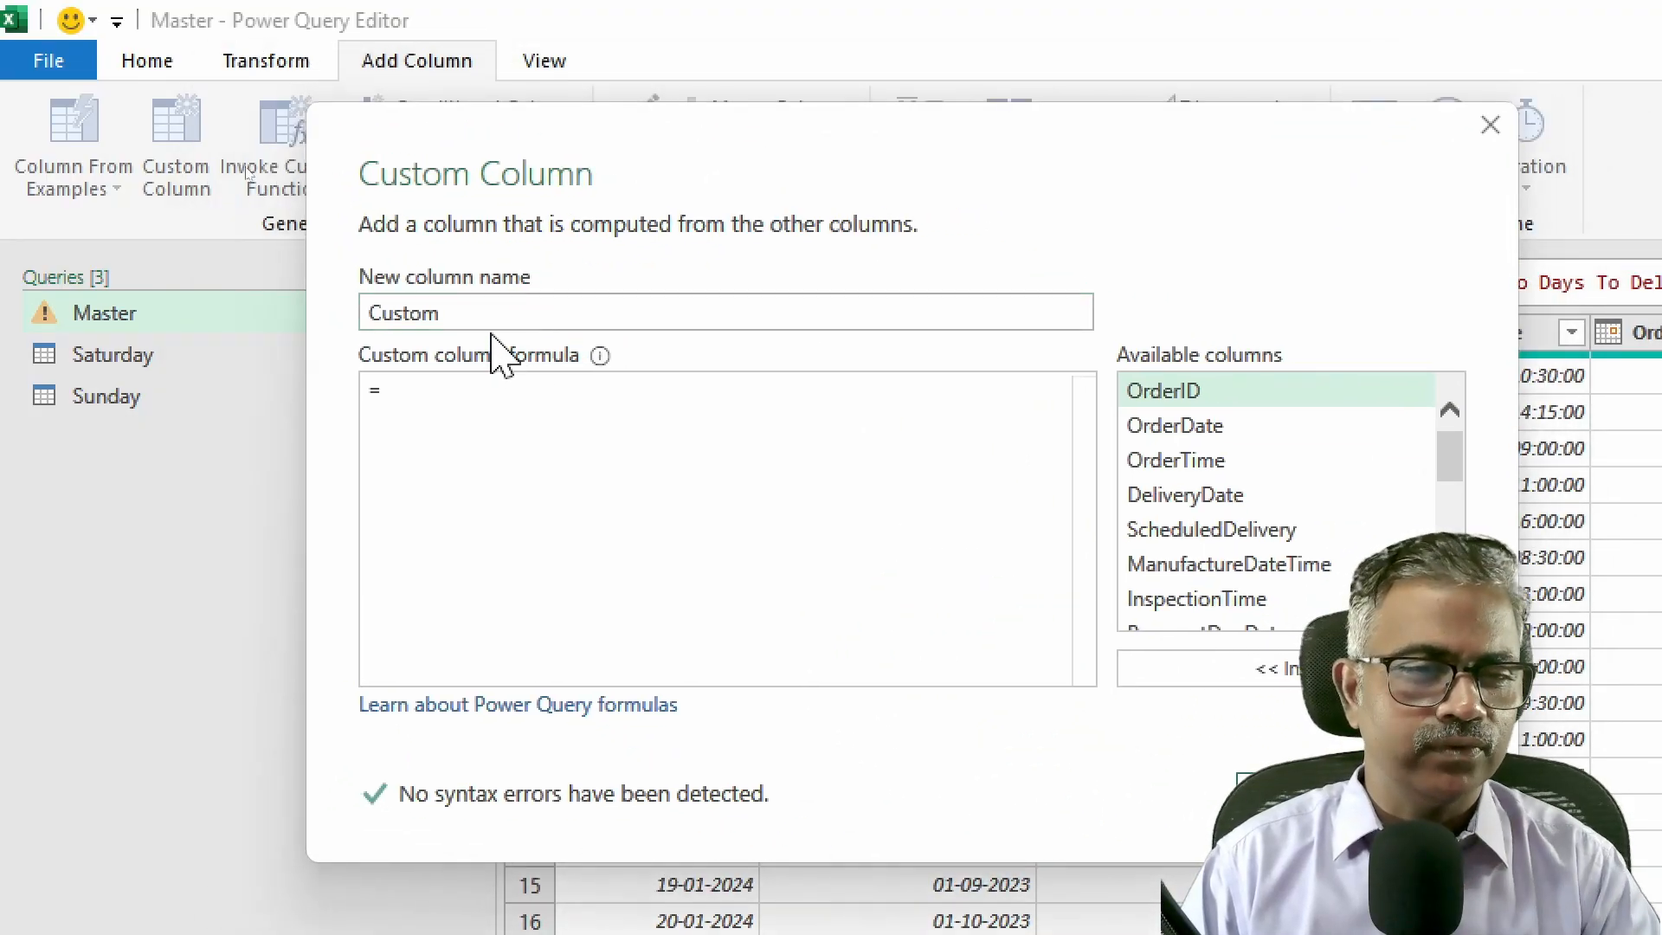
left_click(485, 312)
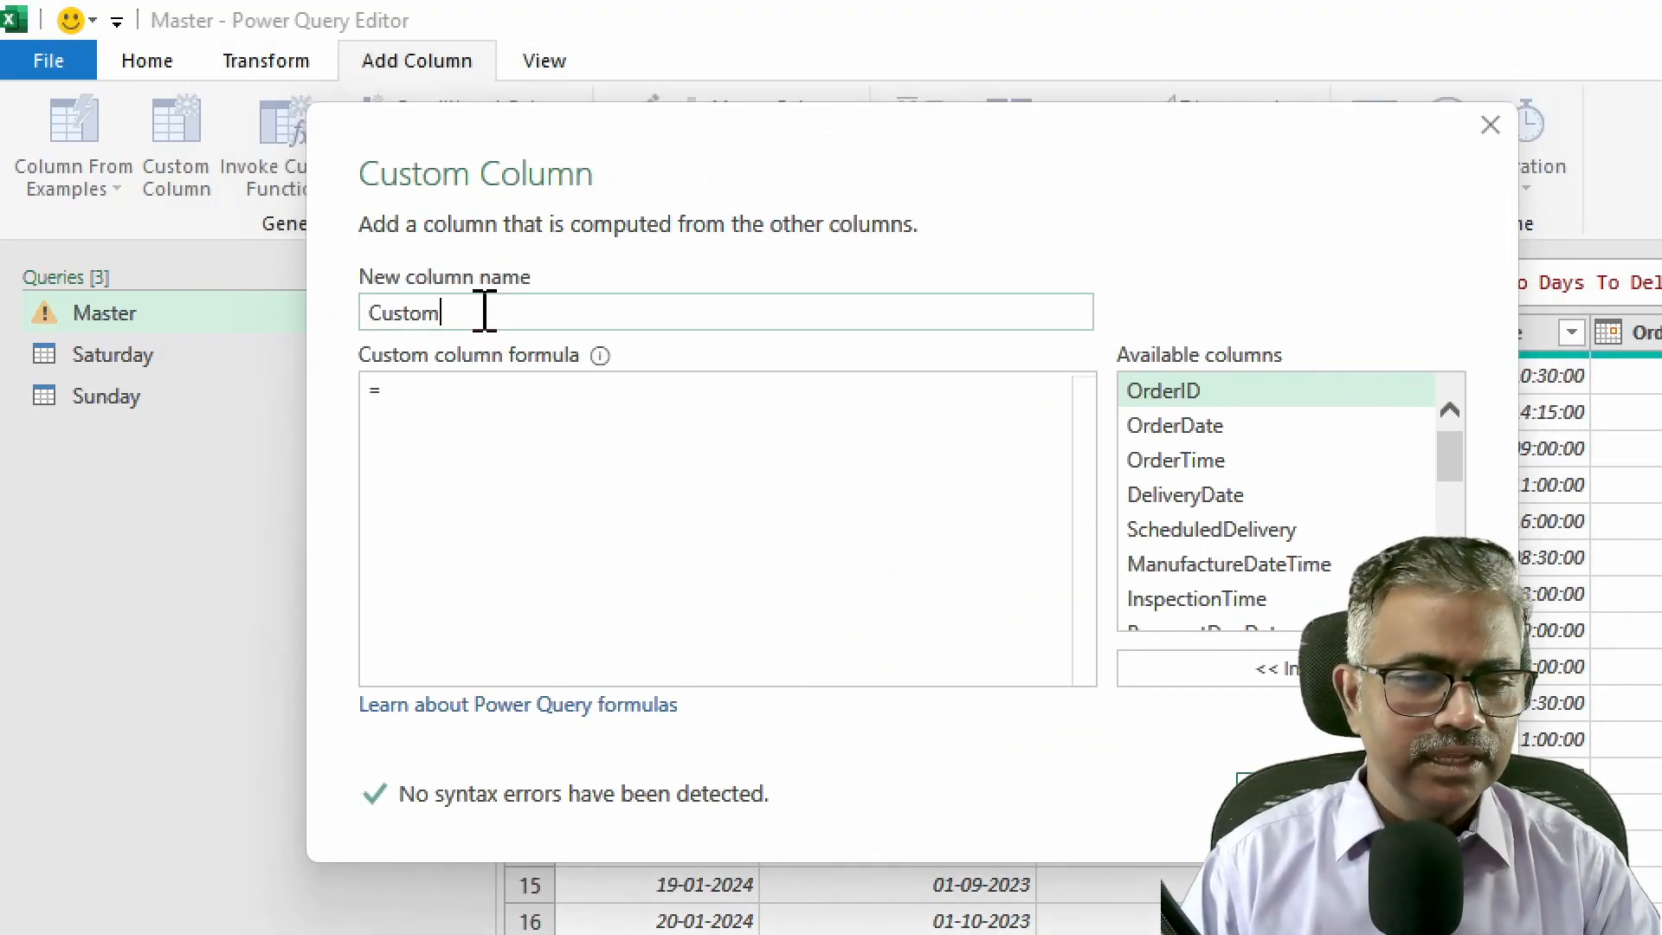
double_click(484, 312)
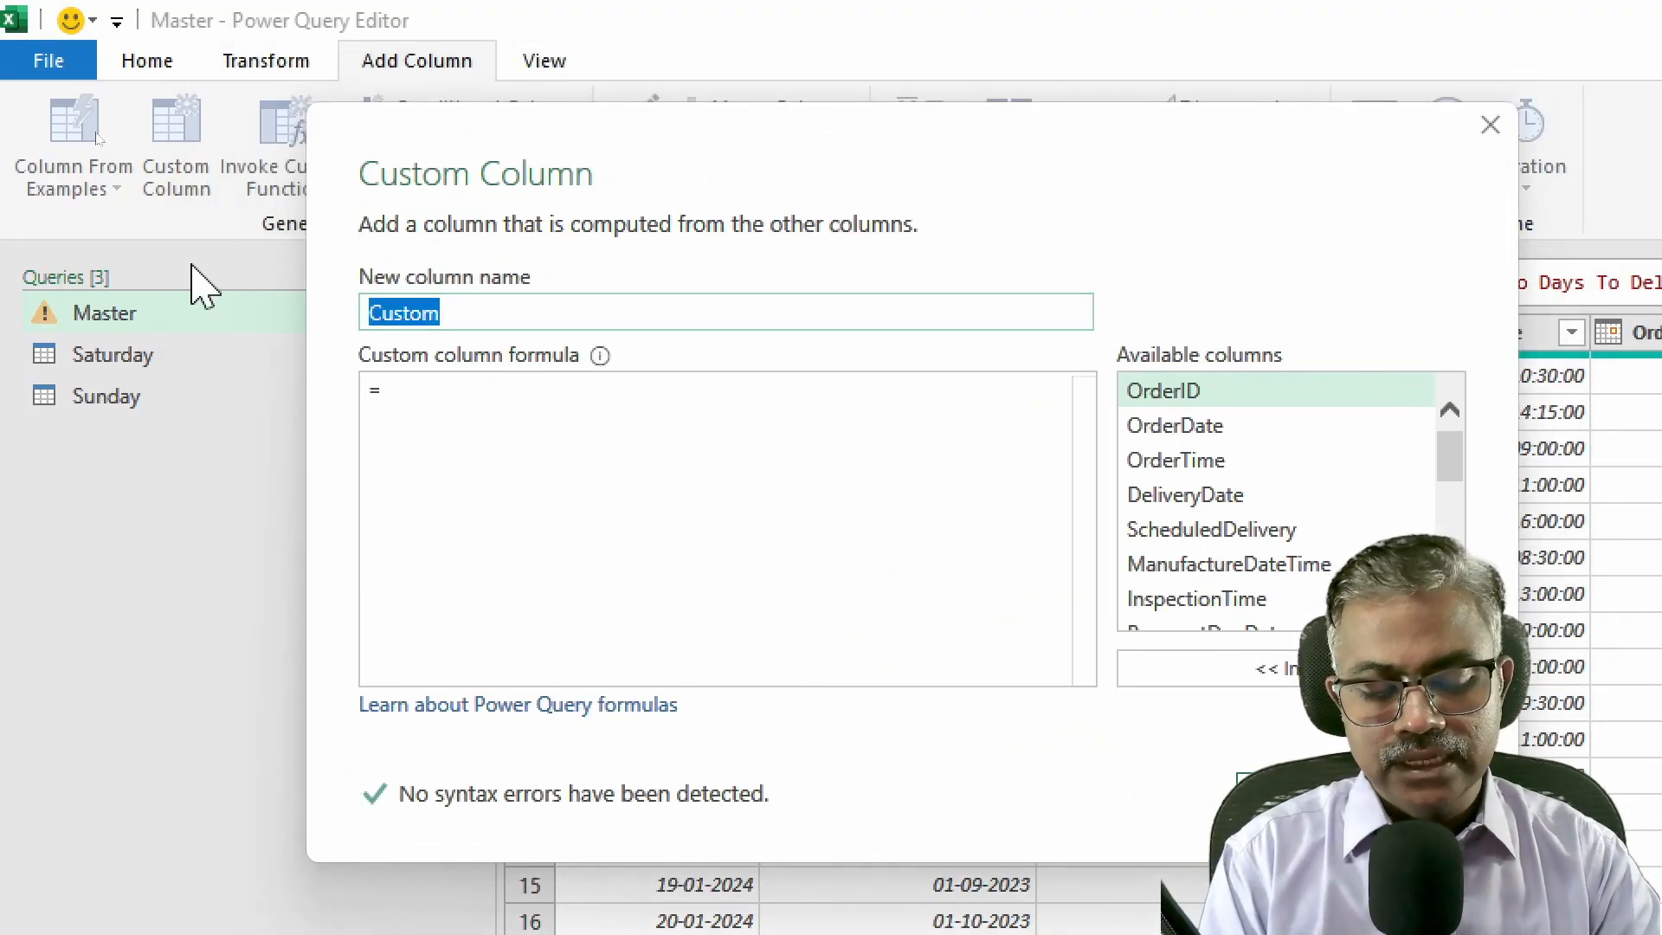
type("Hors")
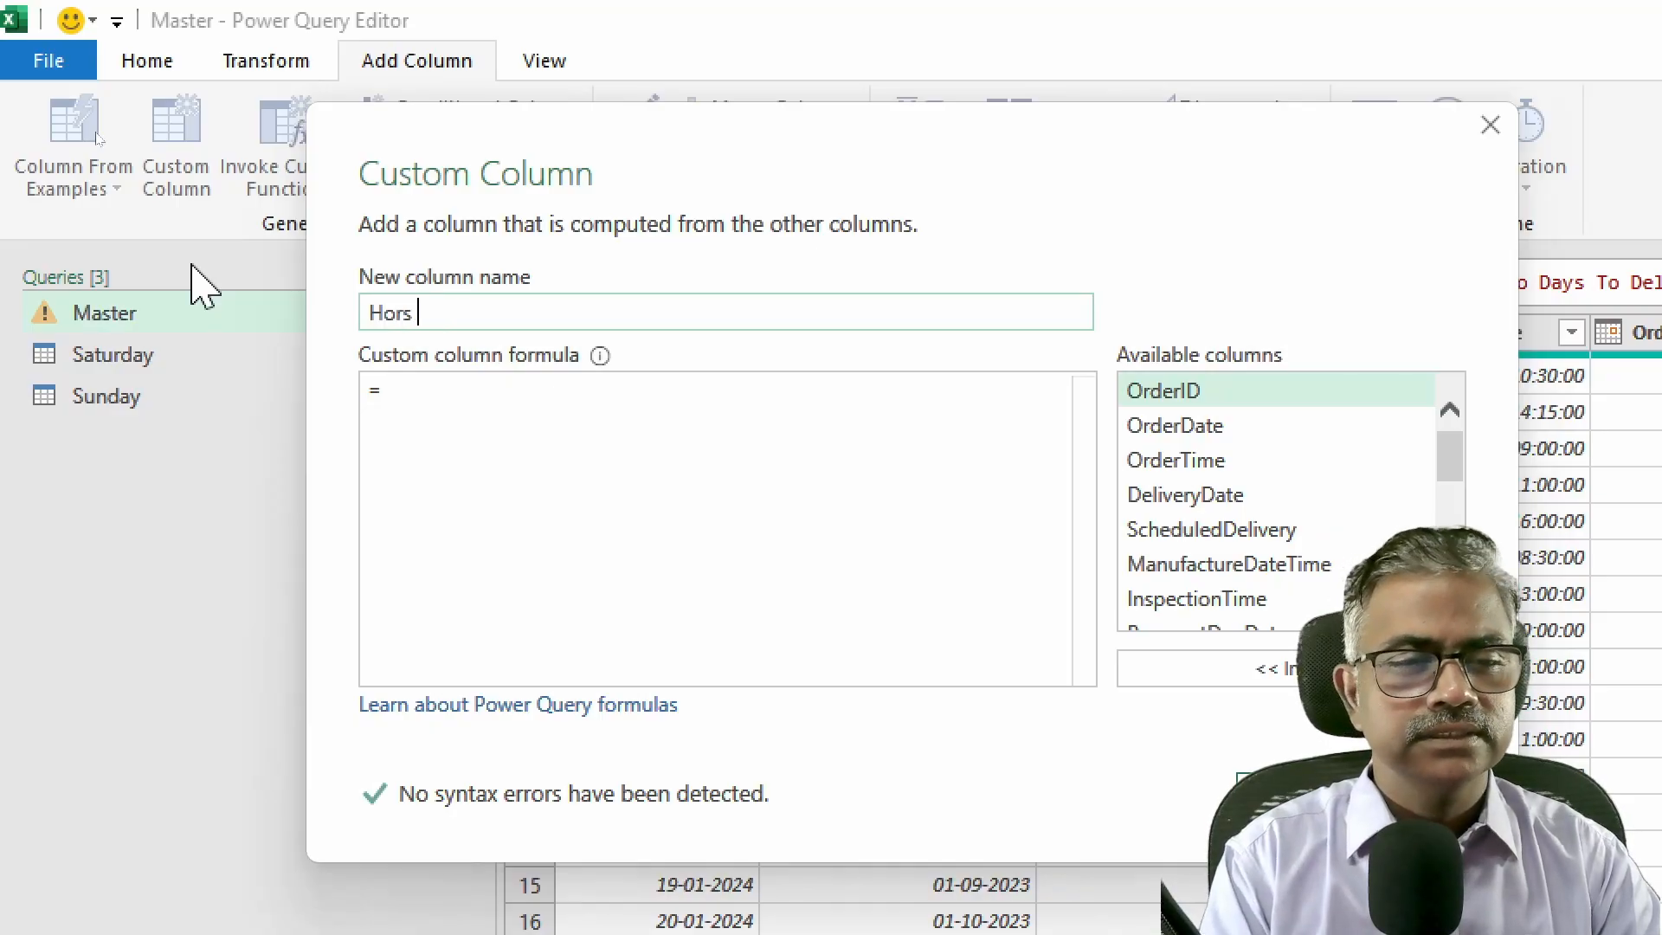
key("BackSpace")
key("BackSpace")
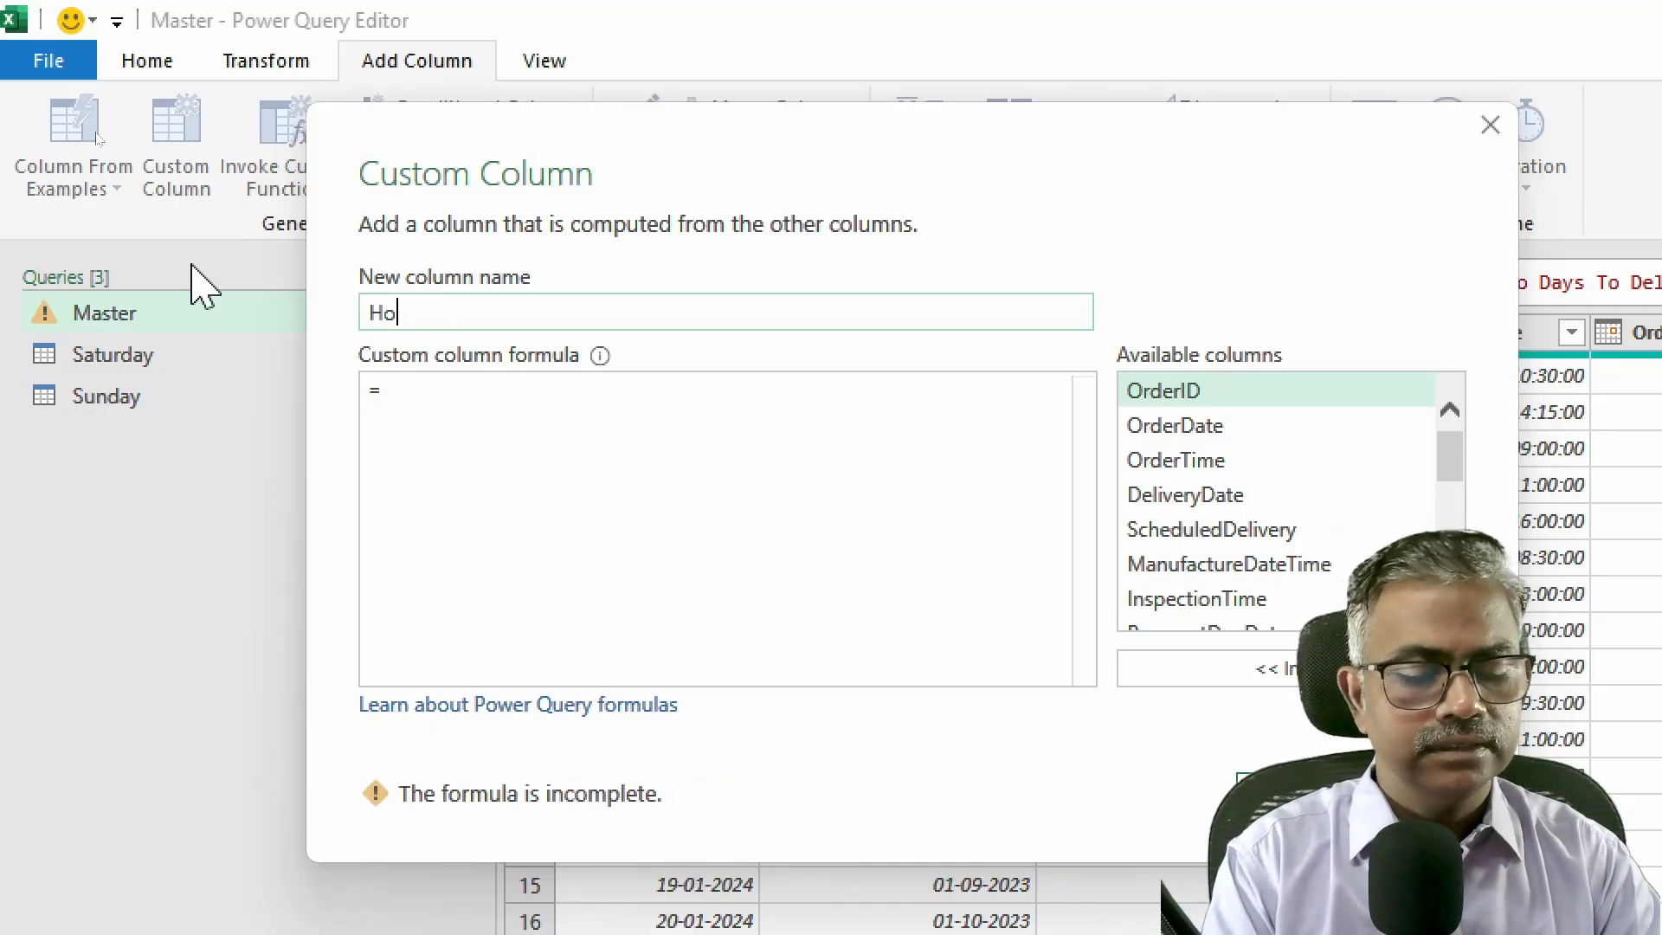
type("urs Taken")
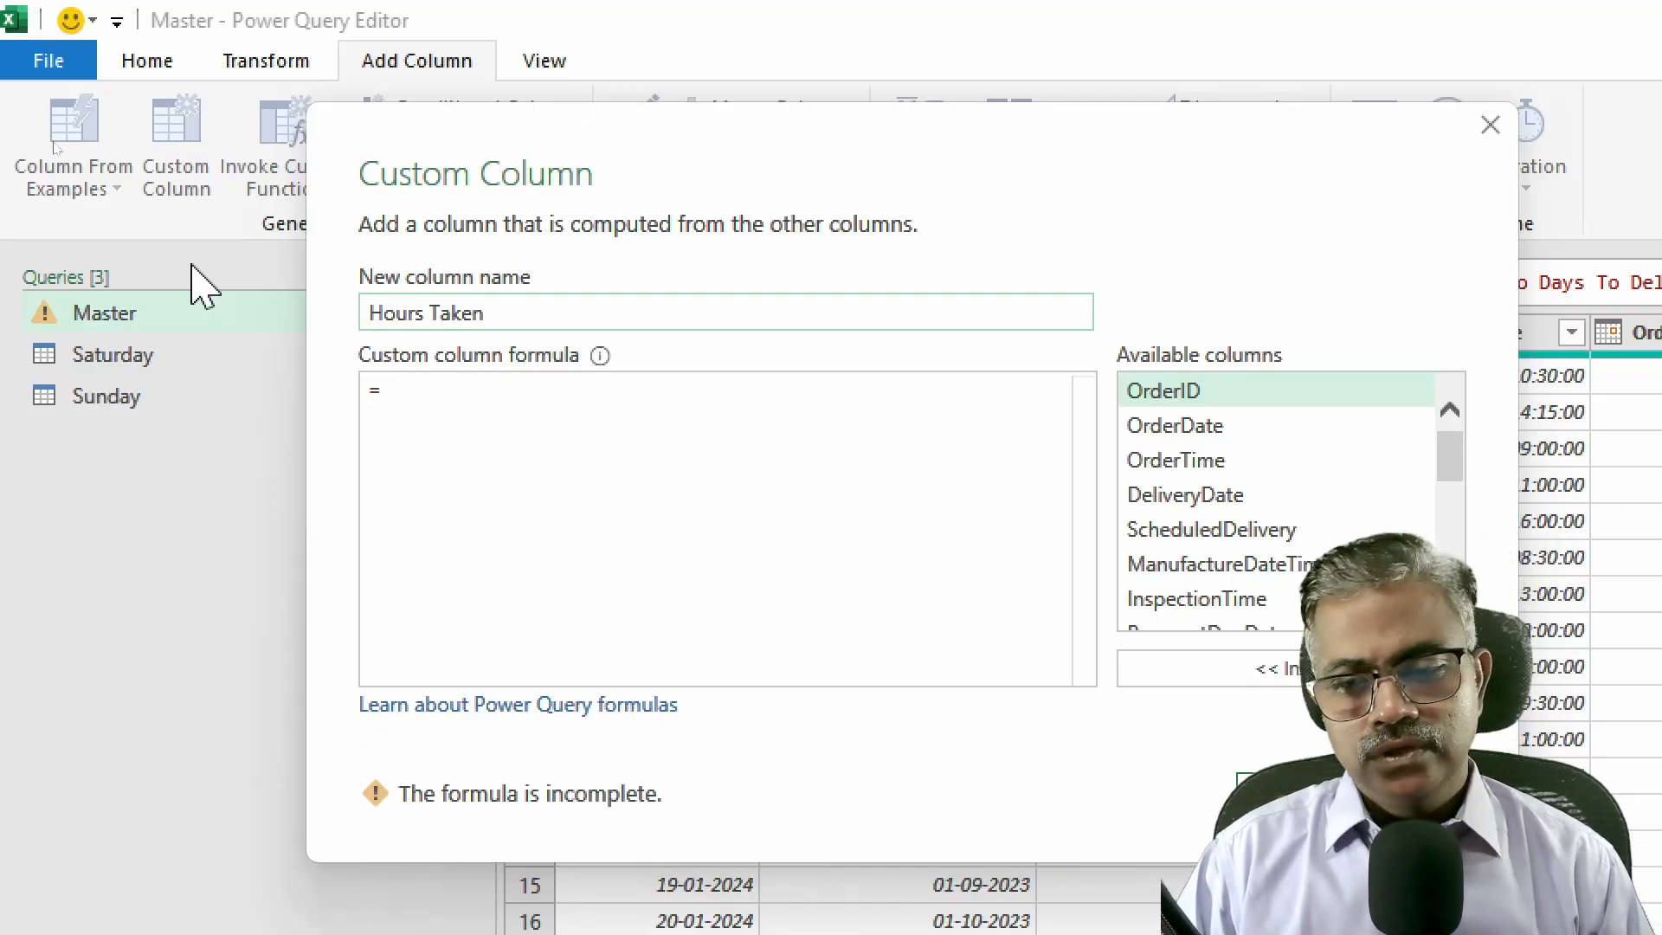
Set the Hours Taken custom column formula to [SupportTicketClose]-[EventLogDateTime] and add the column to the Master query
left_click_drag(1441, 468, 1446, 502)
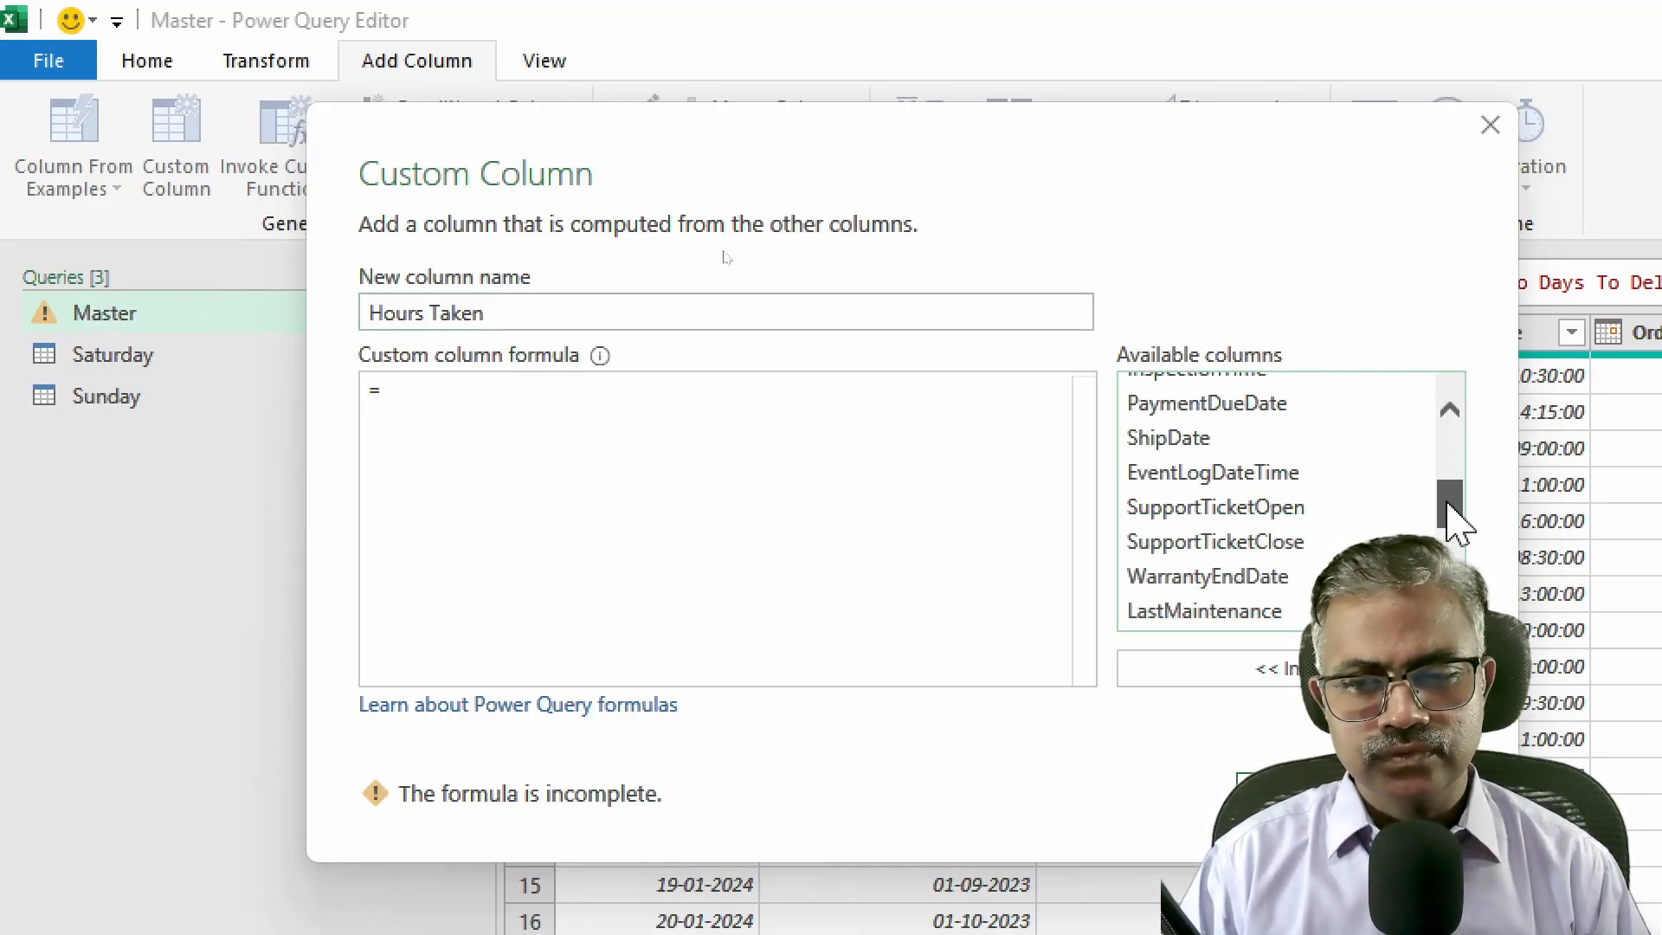
double_click(1244, 546)
type("-")
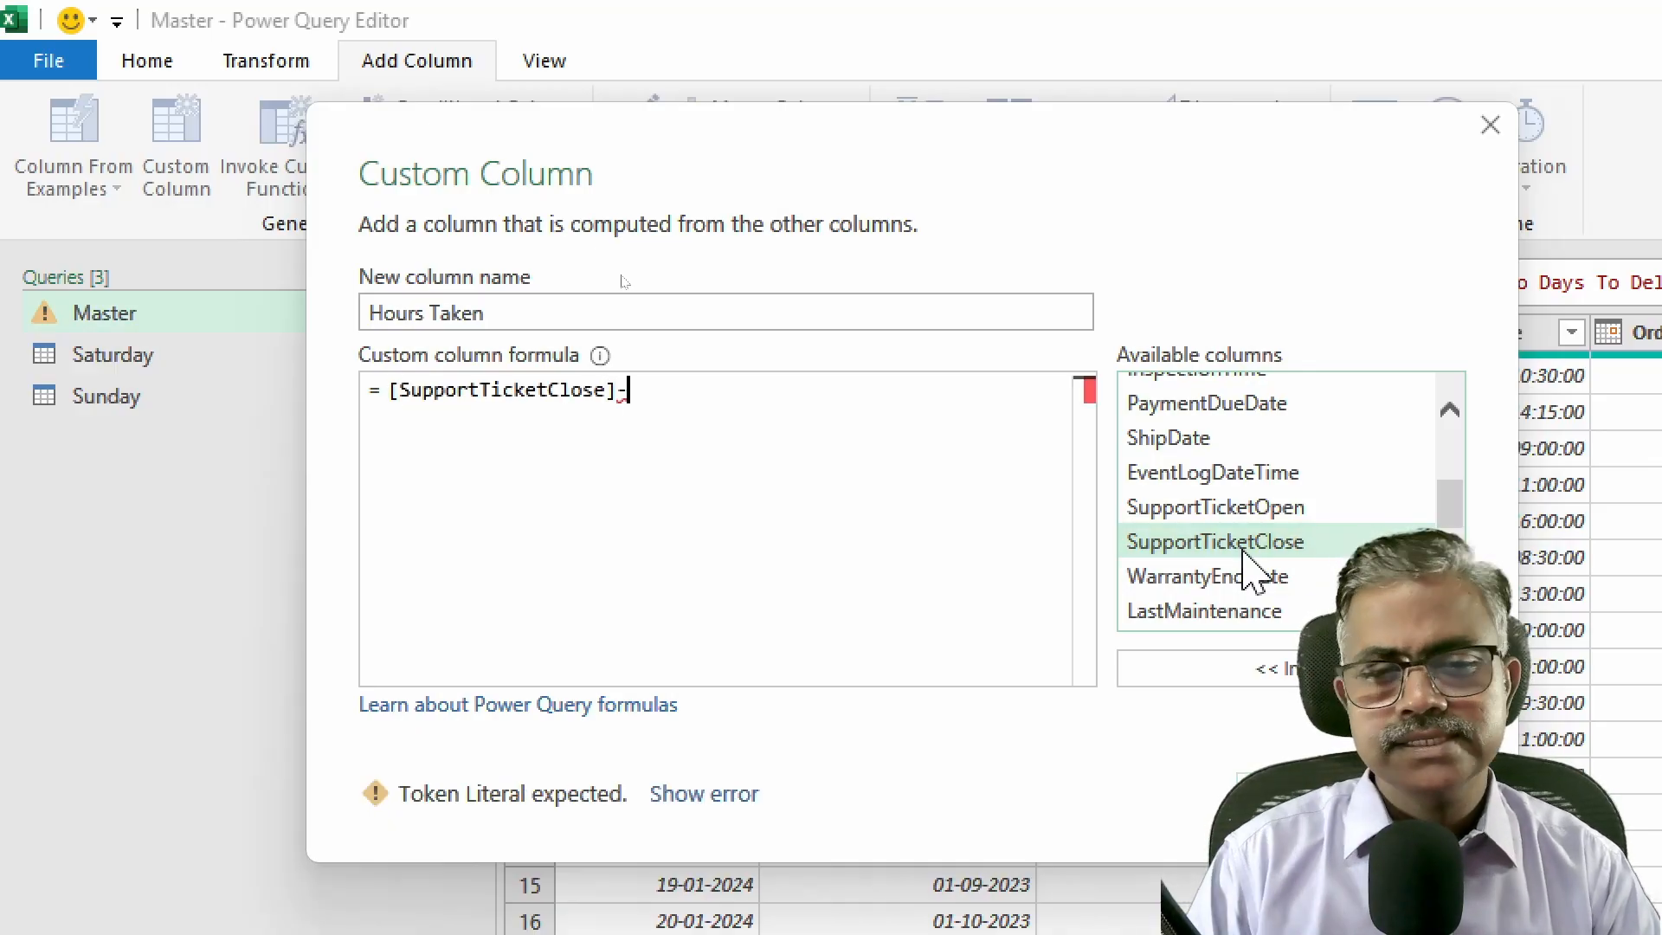
double_click(1190, 475)
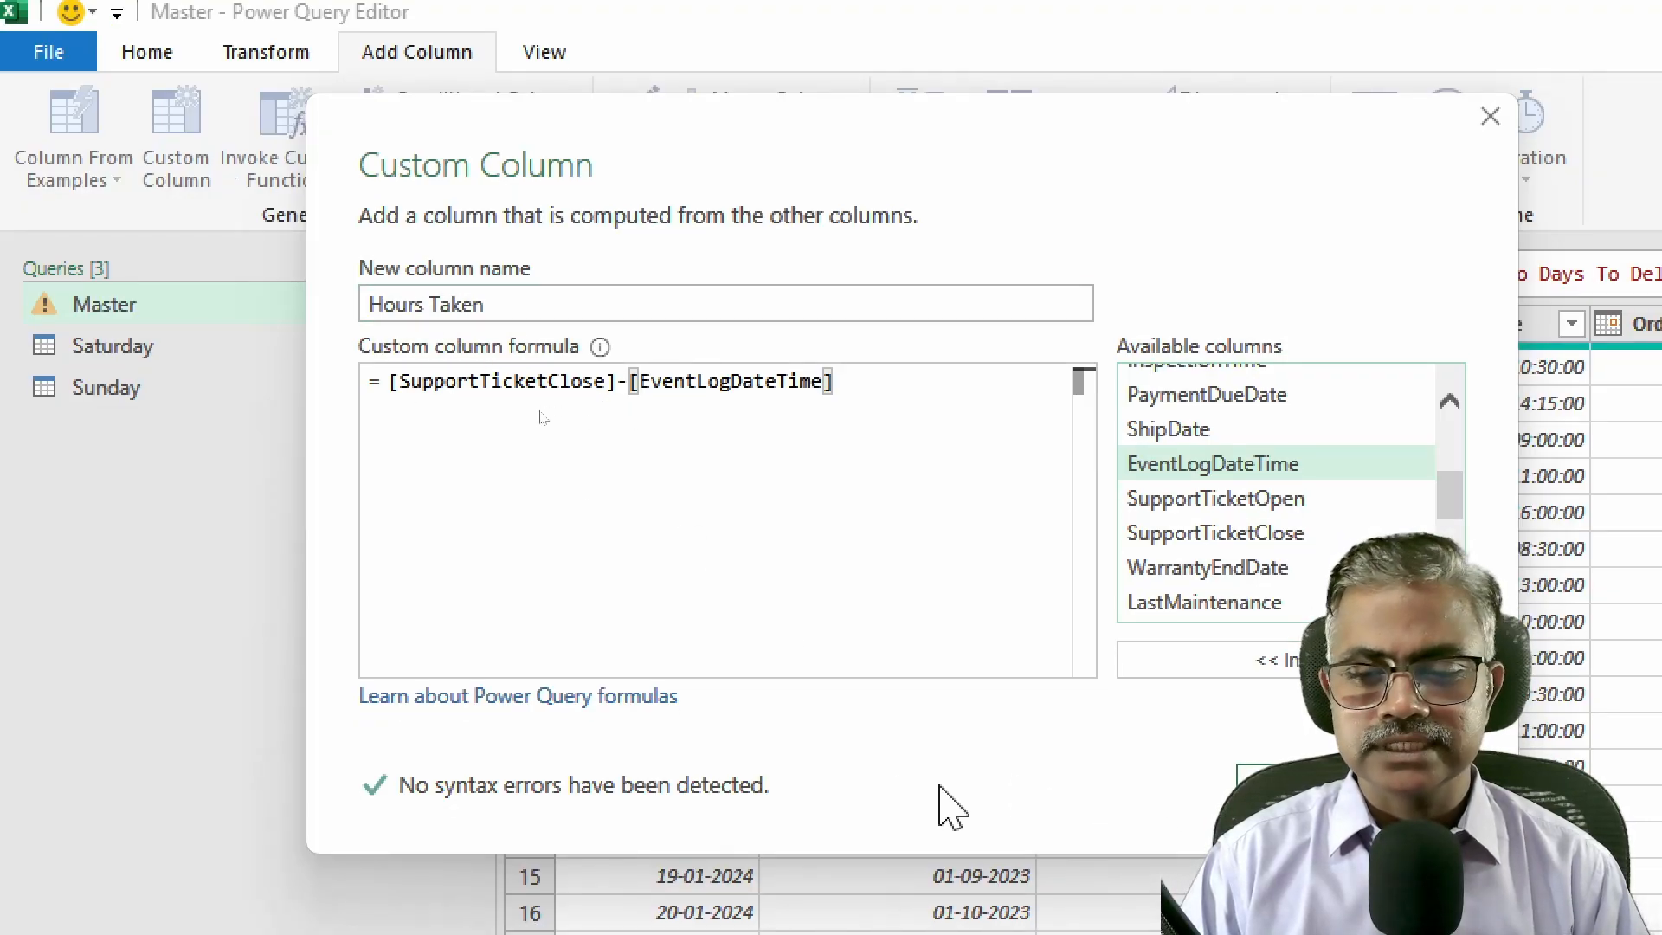
key("Return")
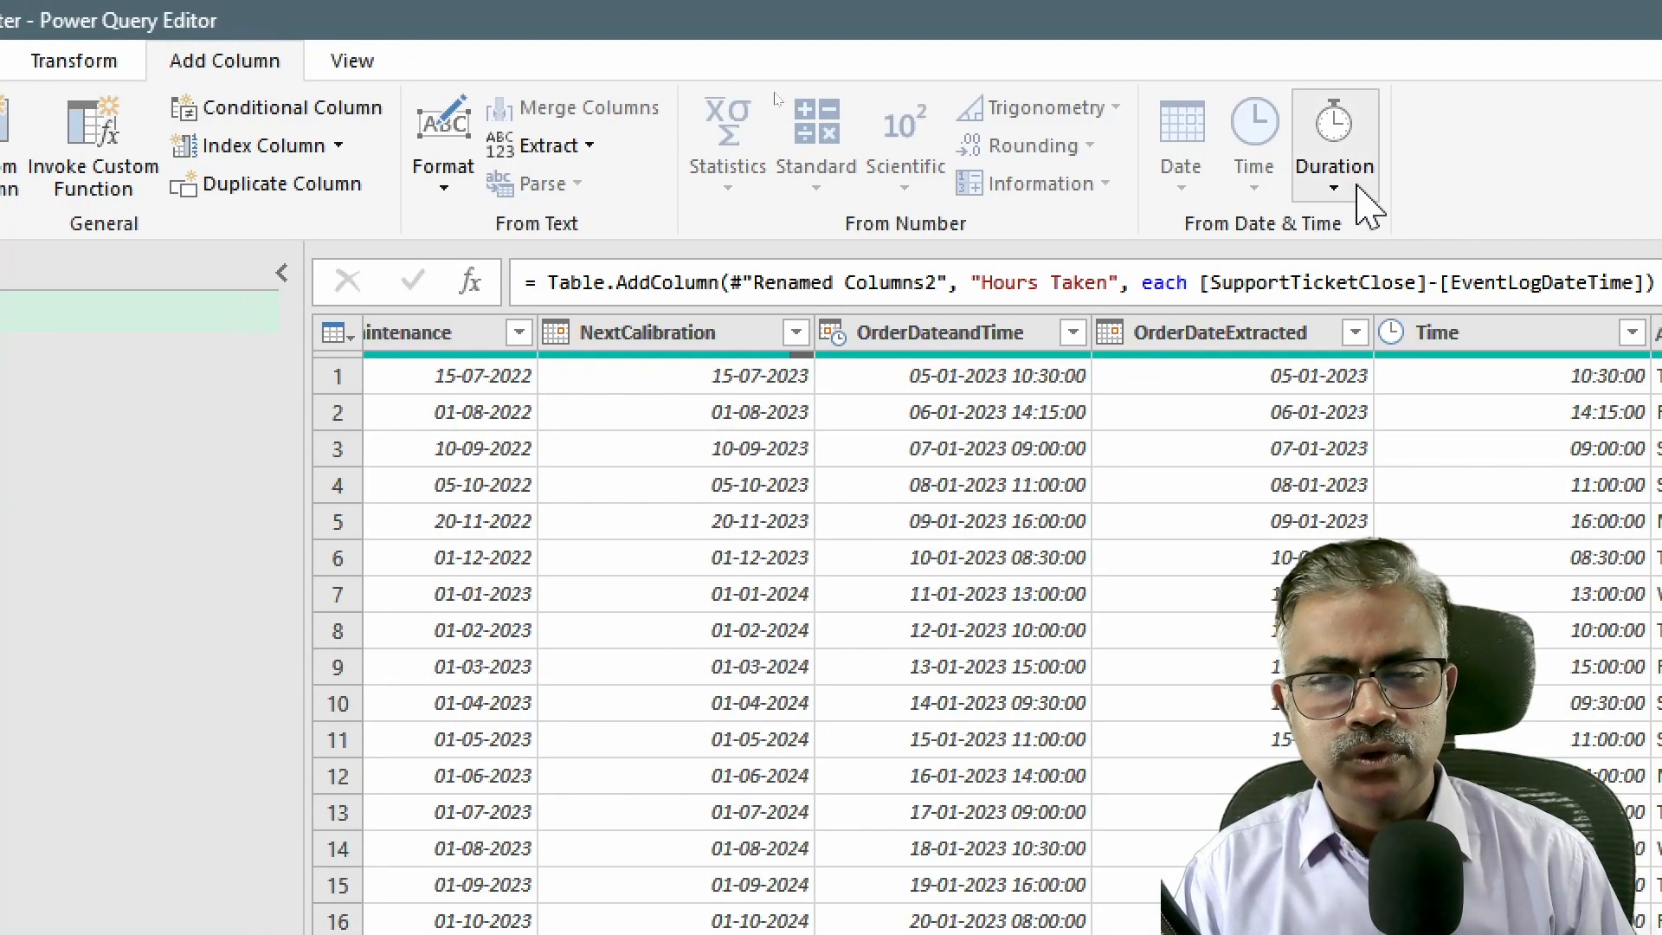
Add a Total Hours duration column and an Hours duration column, both extracted from the Hours Taken column
left_click(1350, 186)
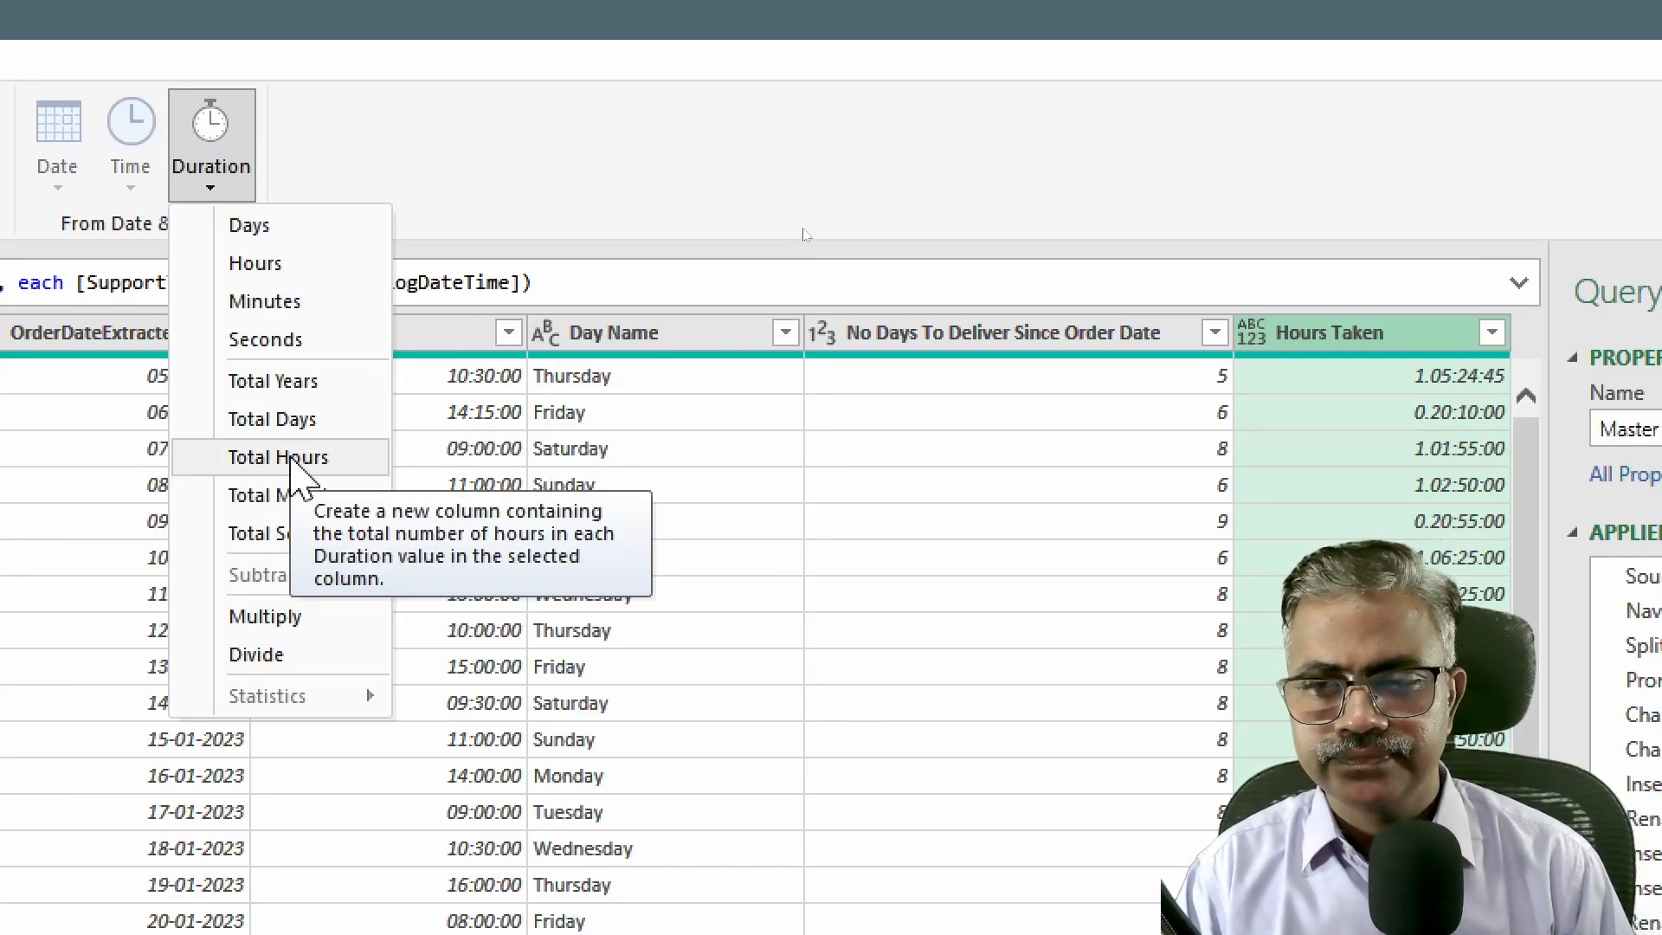
left_click(292, 458)
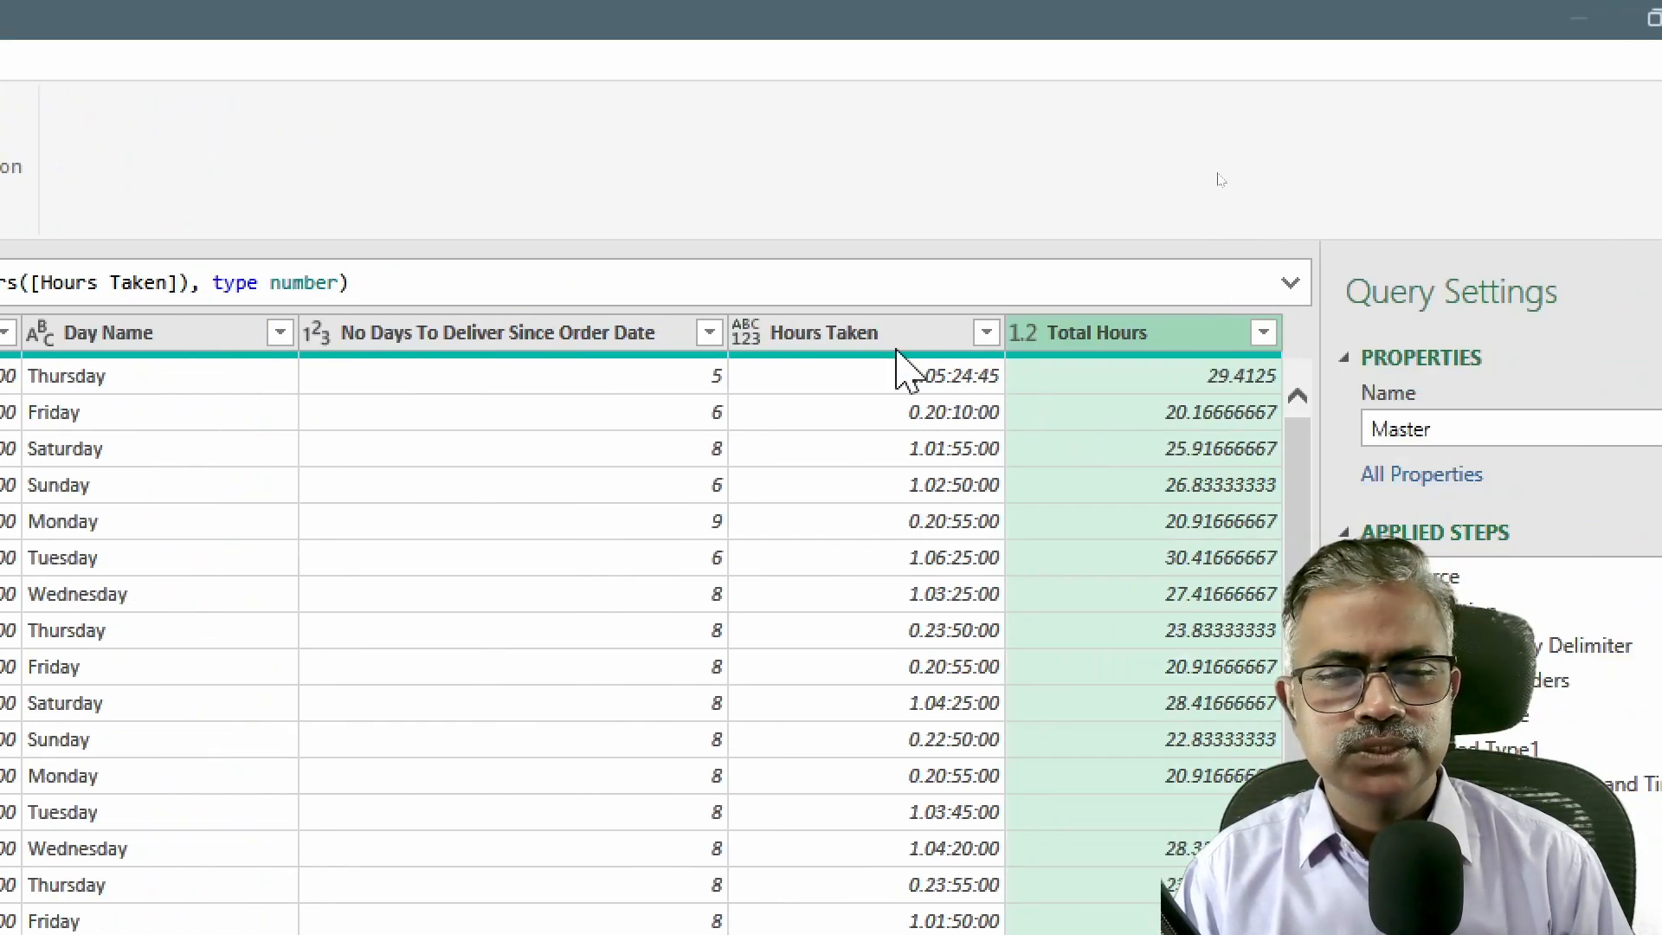
left_click(896, 346)
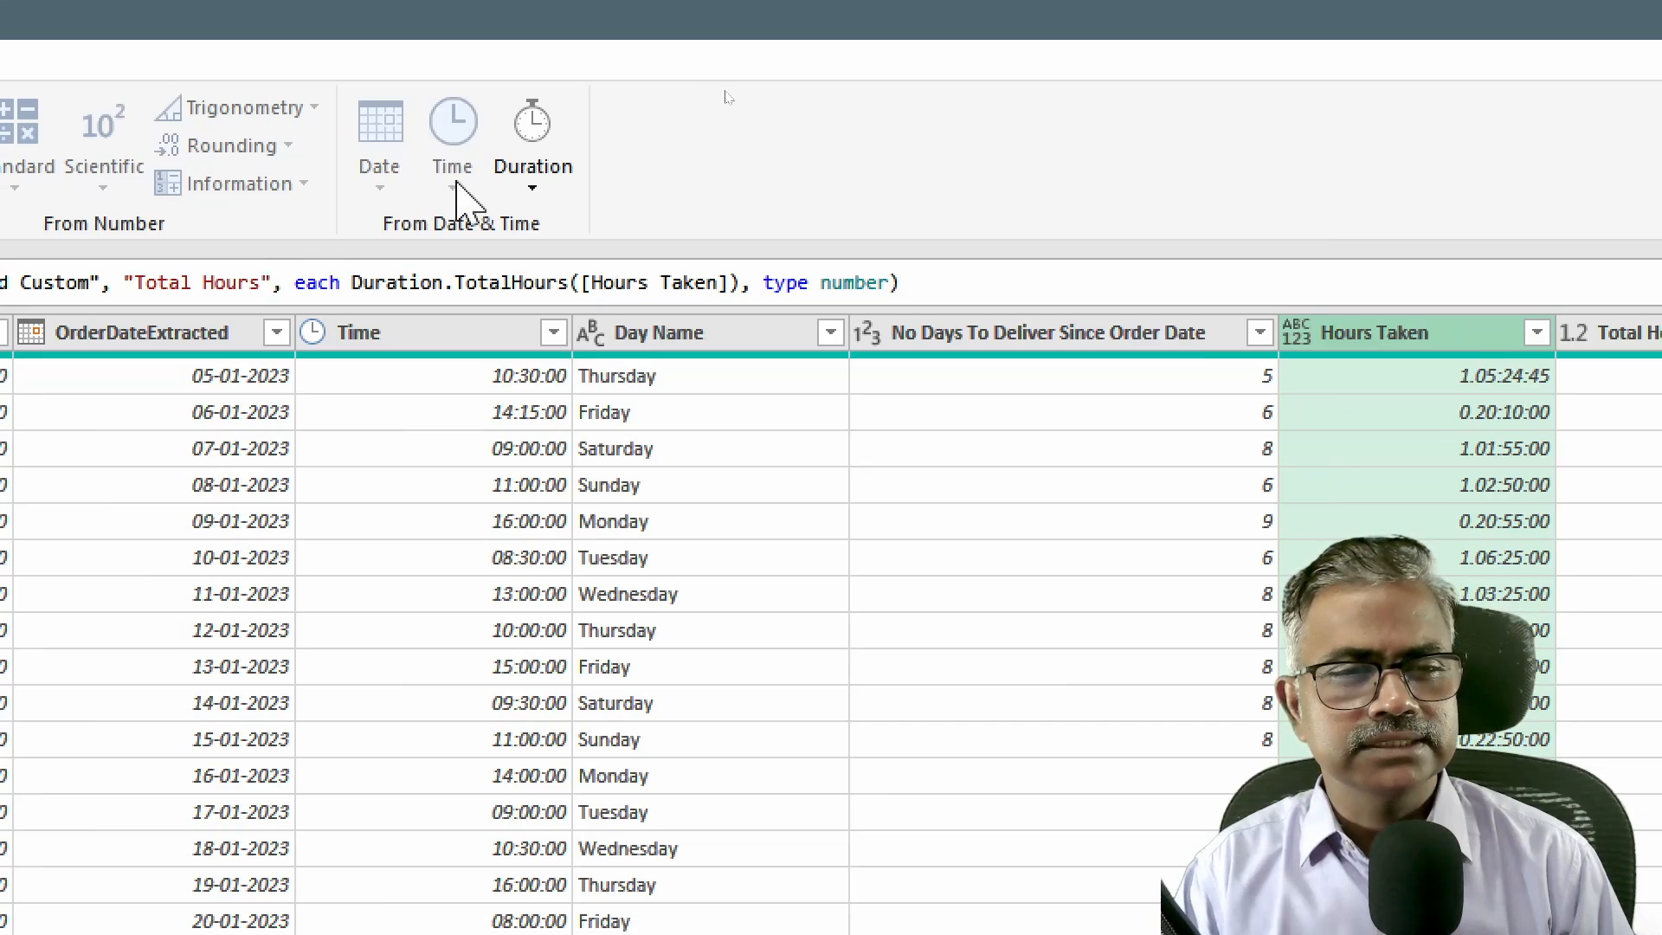
left_click(528, 186)
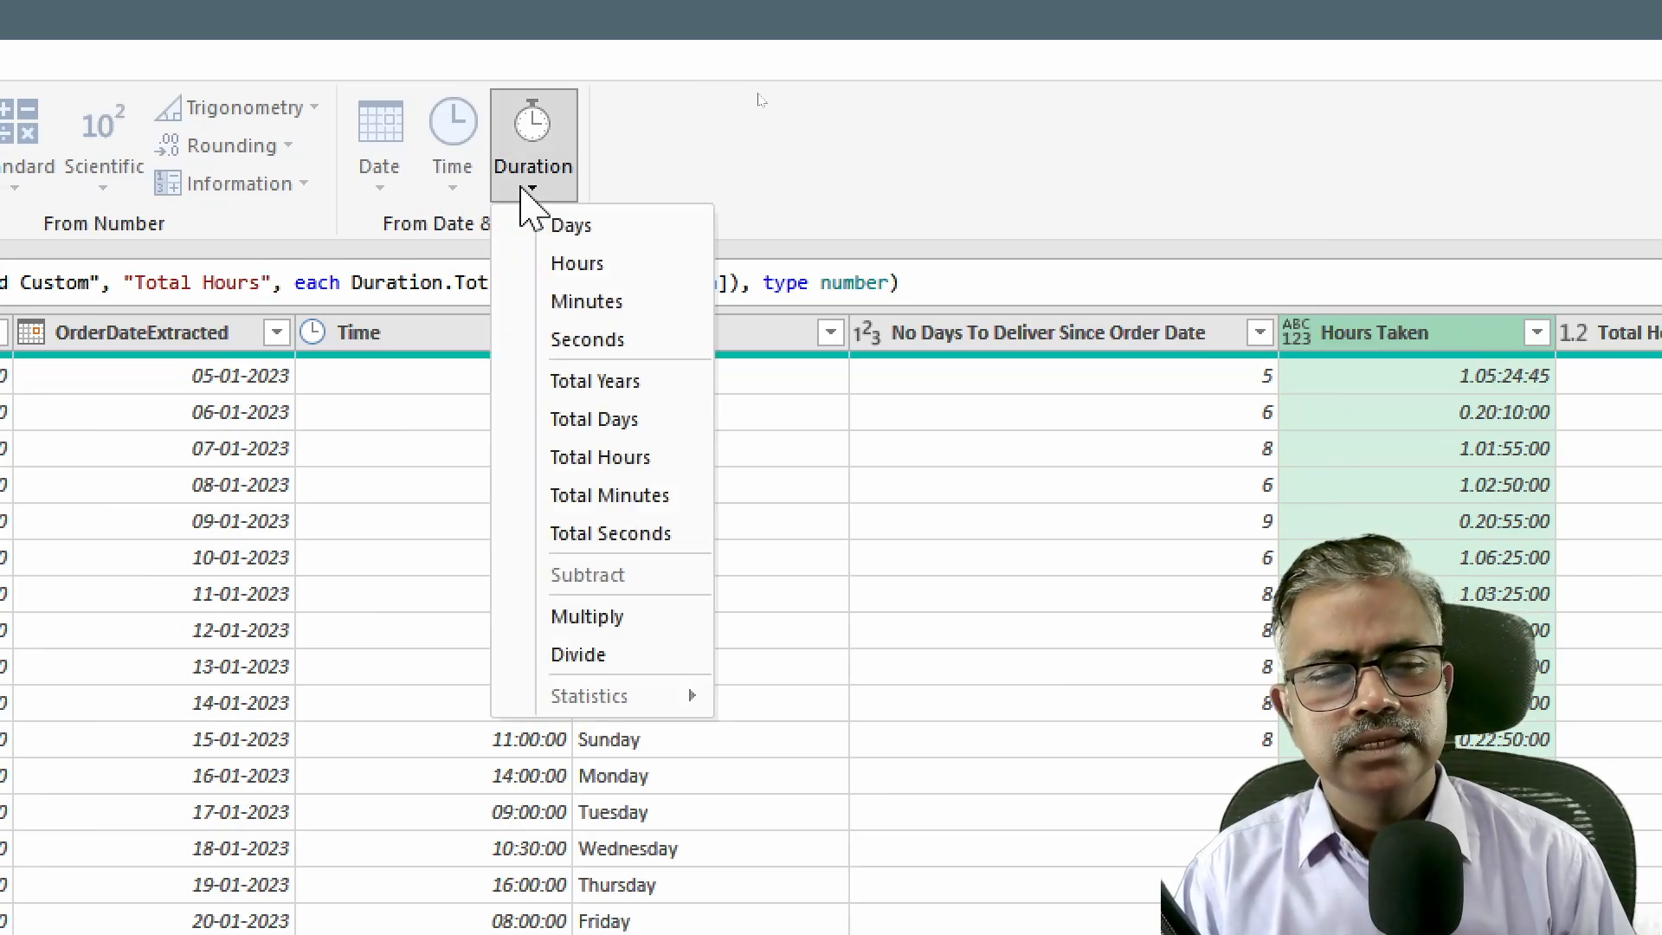
left_click(596, 267)
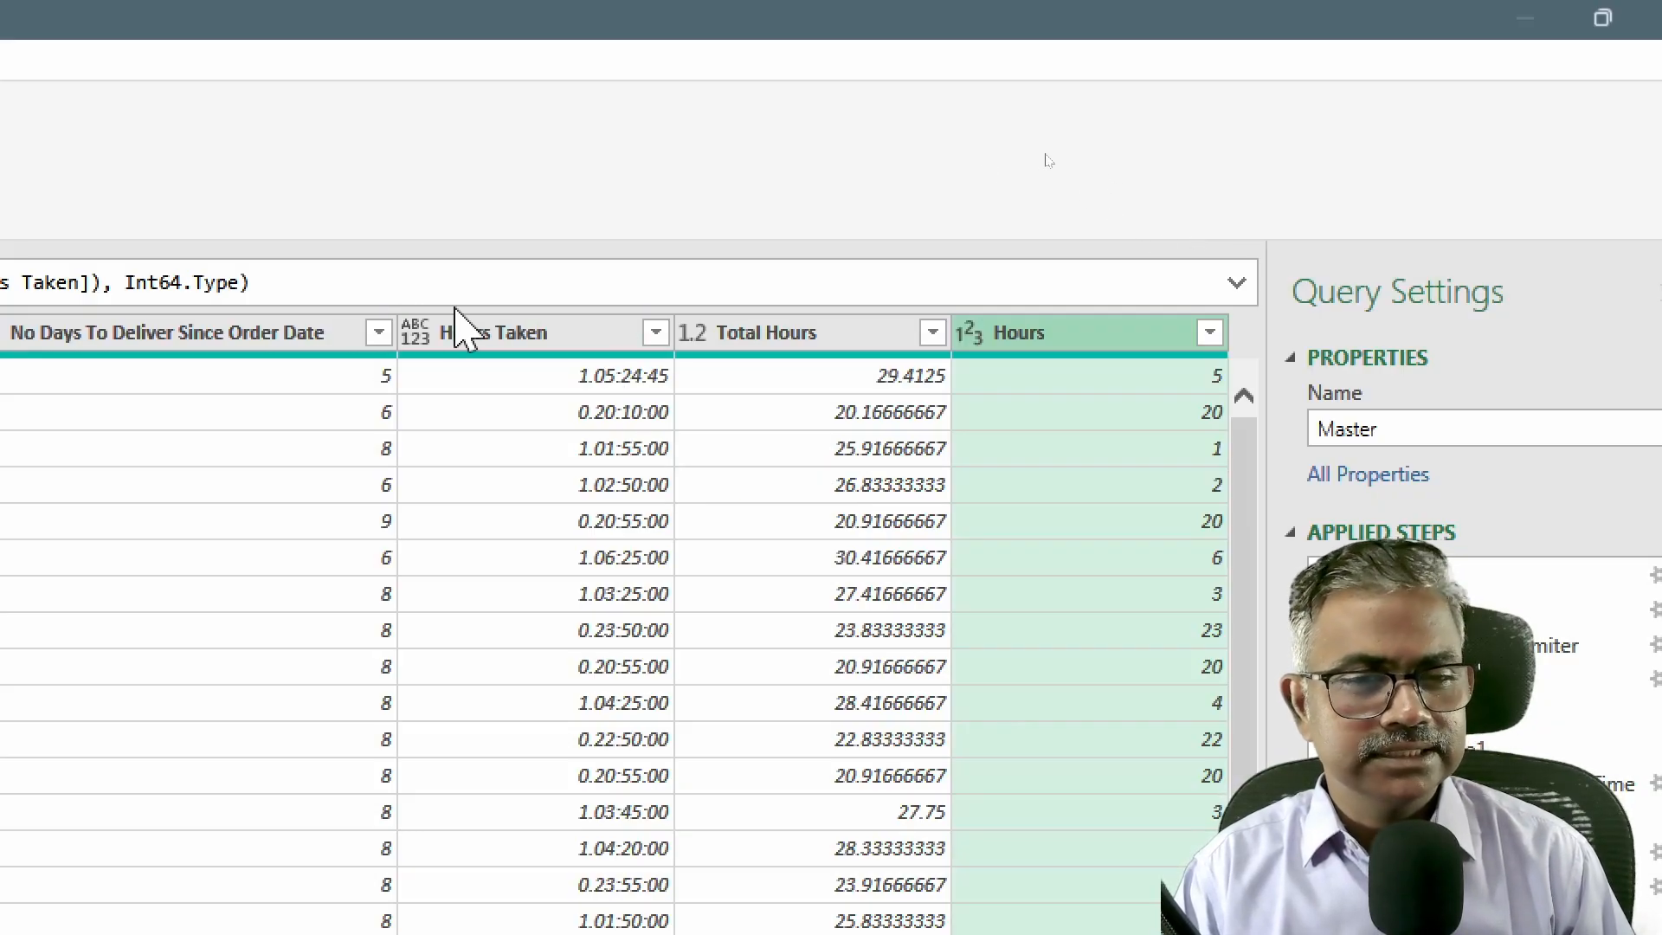
Add a Total Minutes duration column extracted from the Hours Taken column
left_click(610, 343)
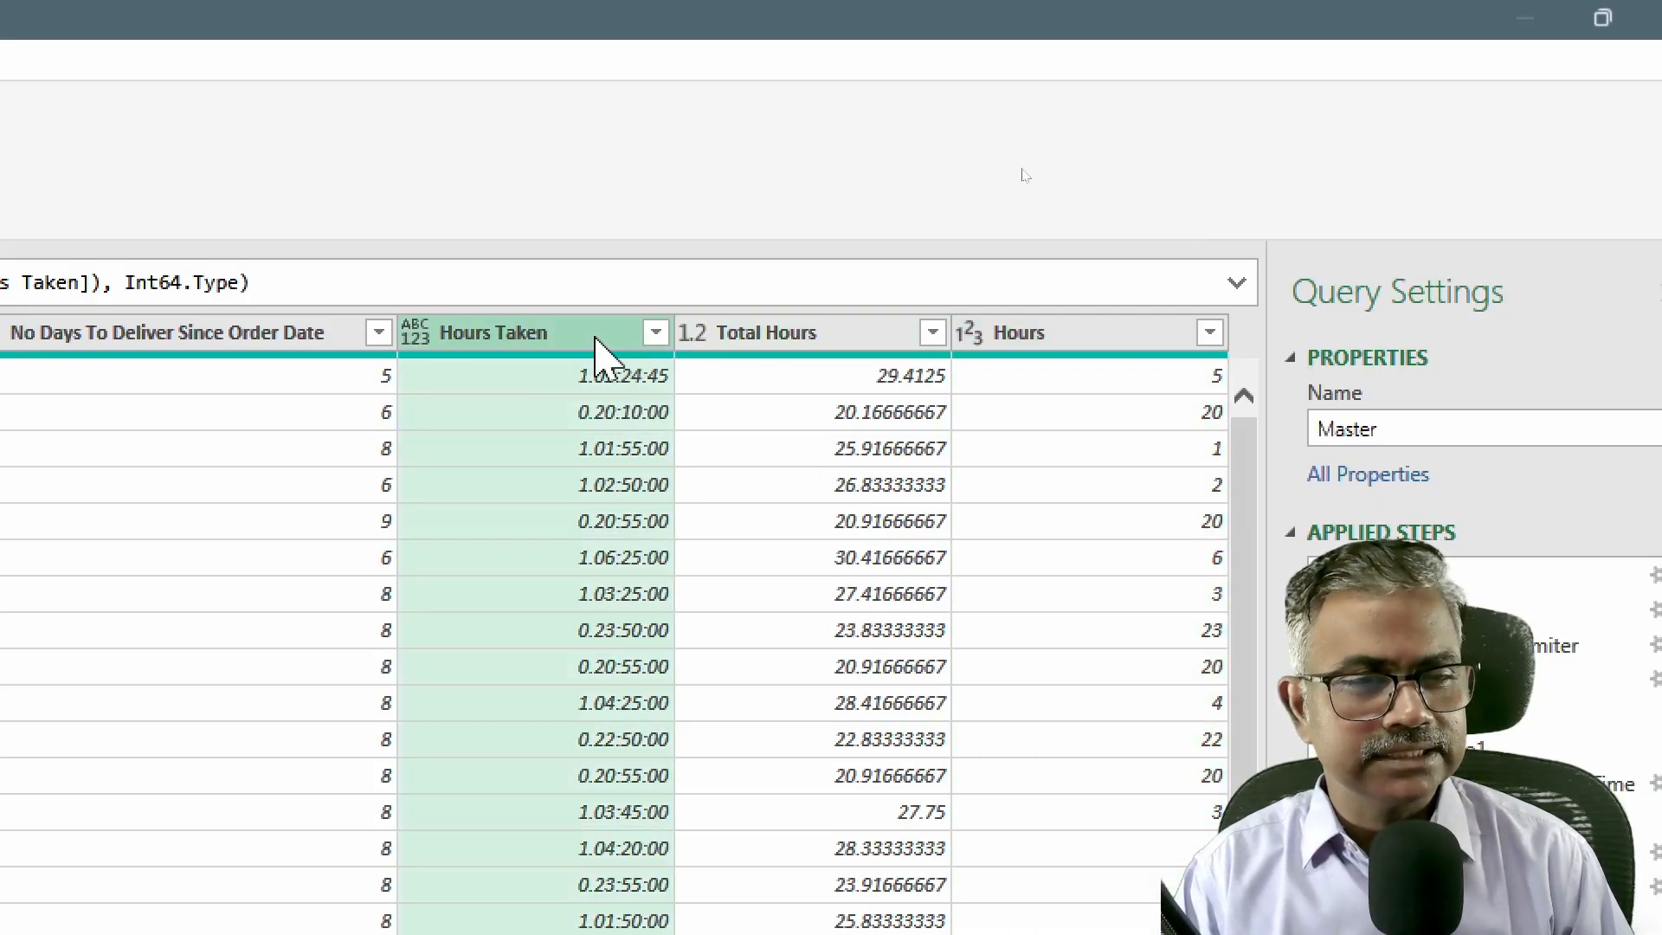
left_click(433, 191)
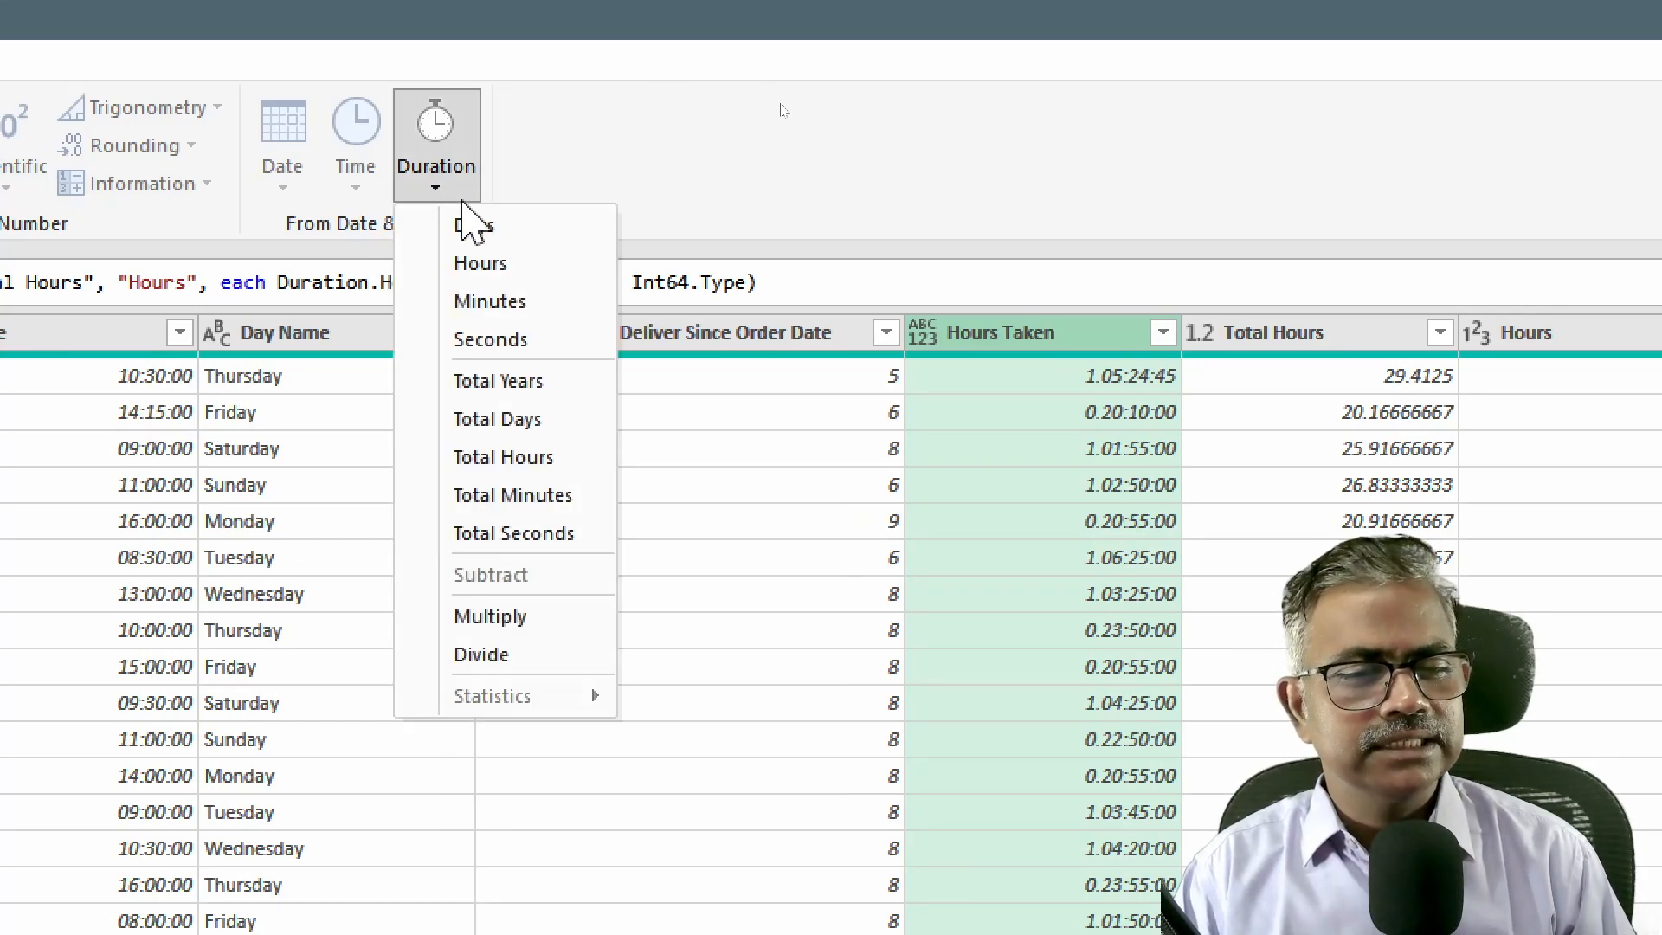
left_click(549, 494)
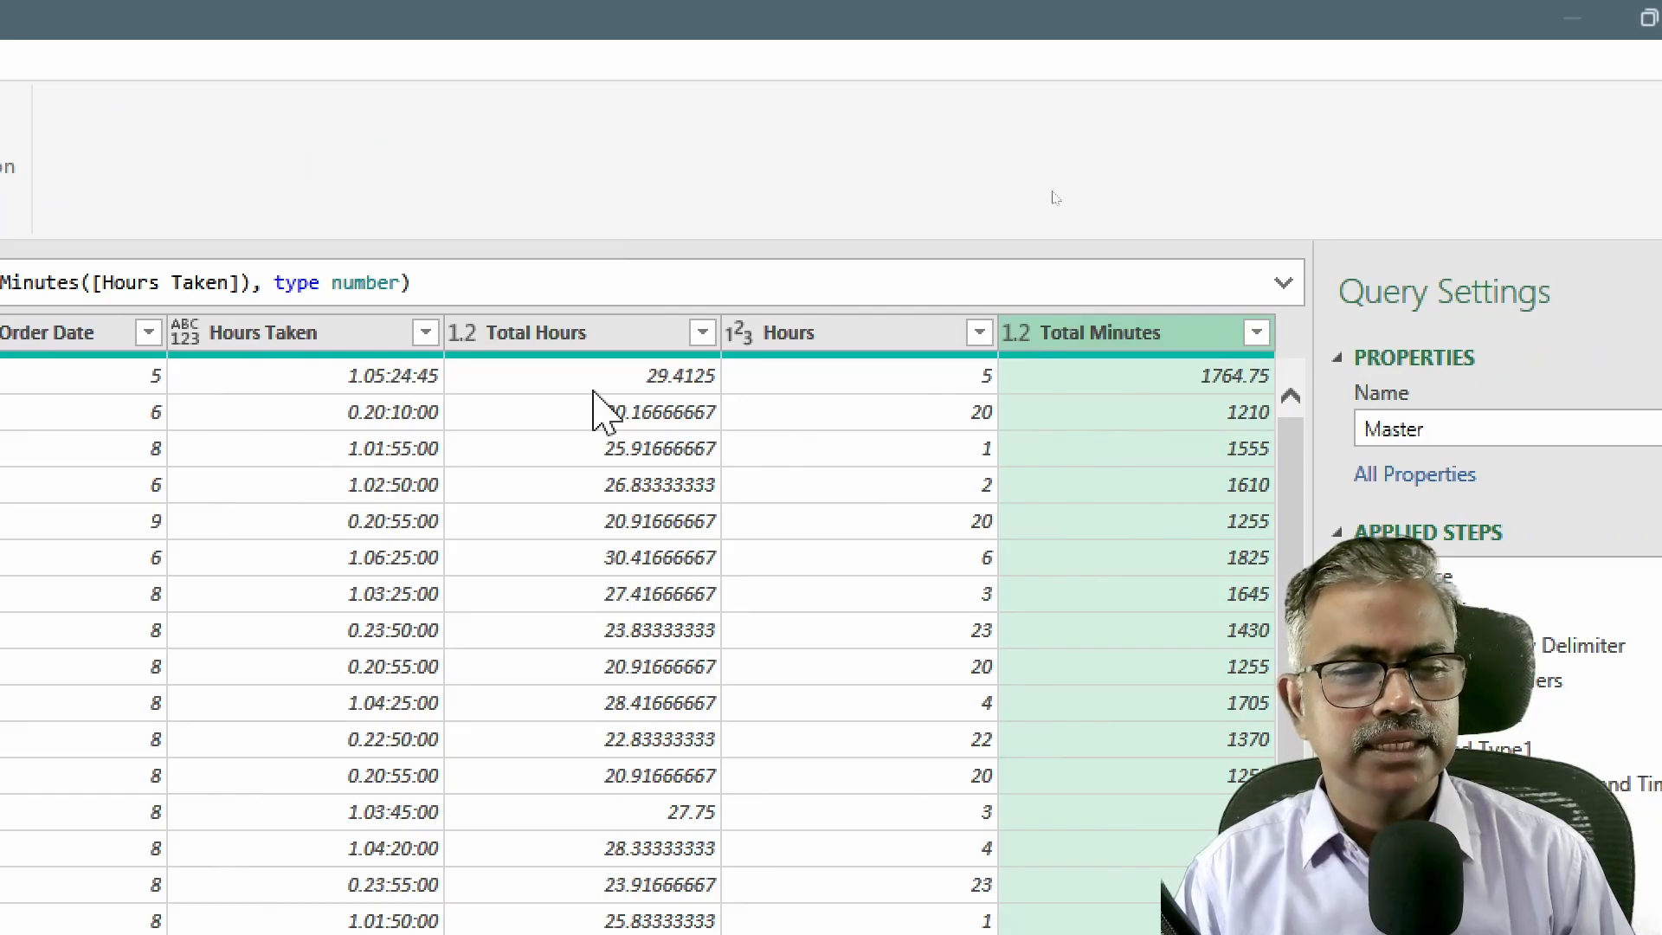
left_click(571, 342)
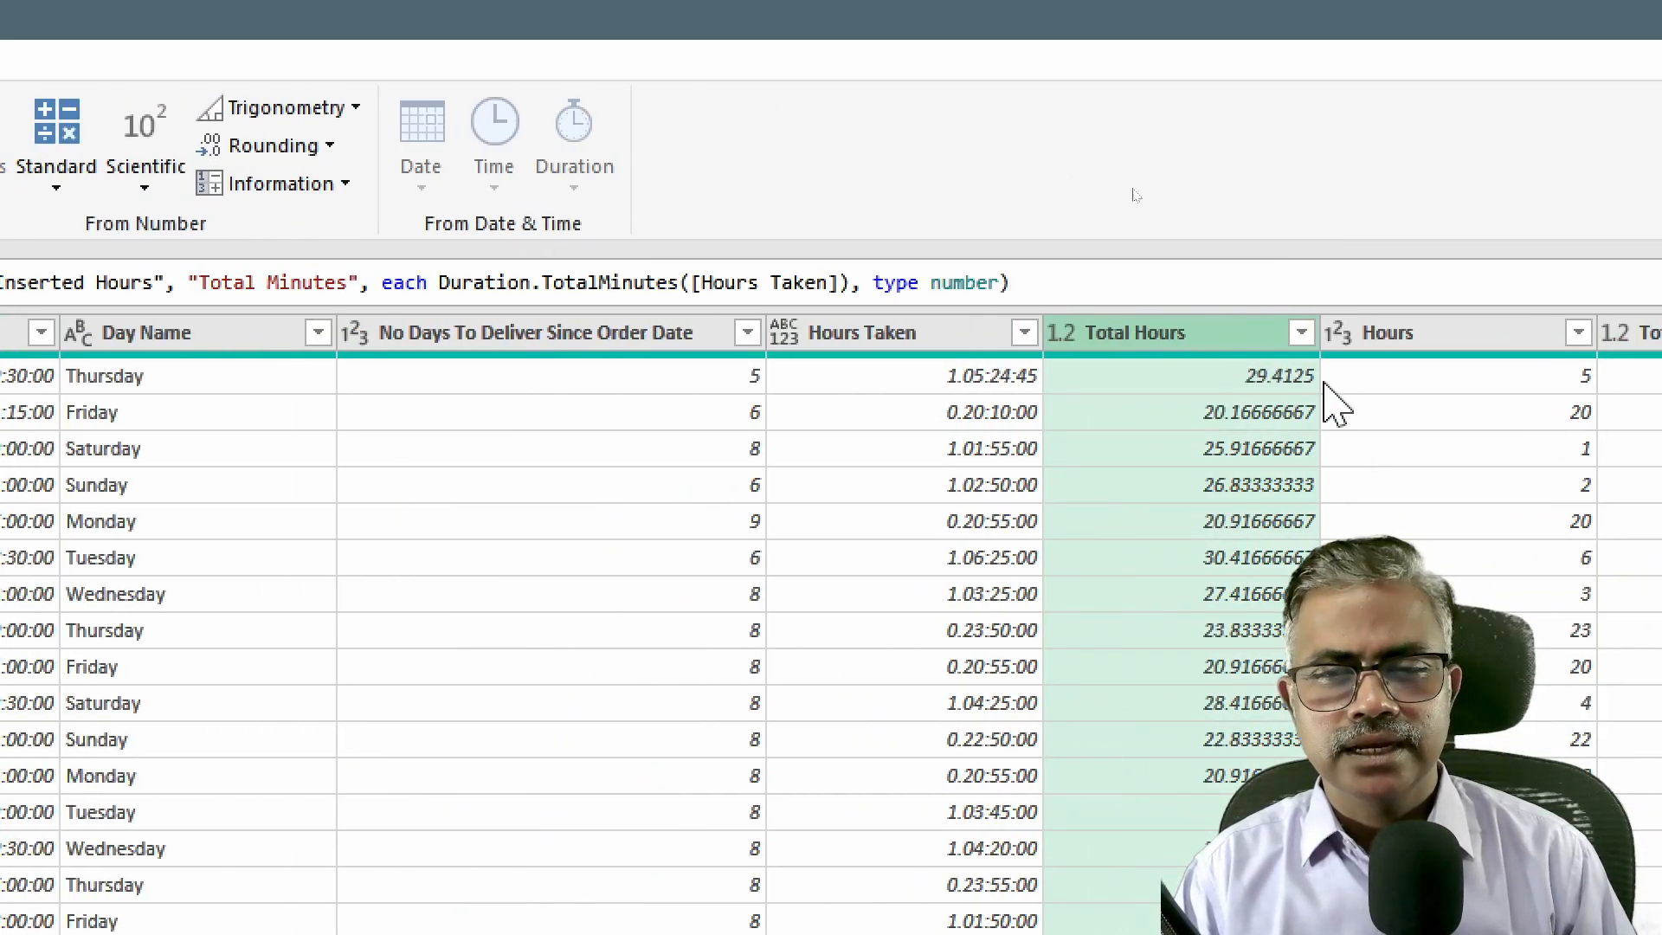
left_click(979, 335)
left_click(595, 192)
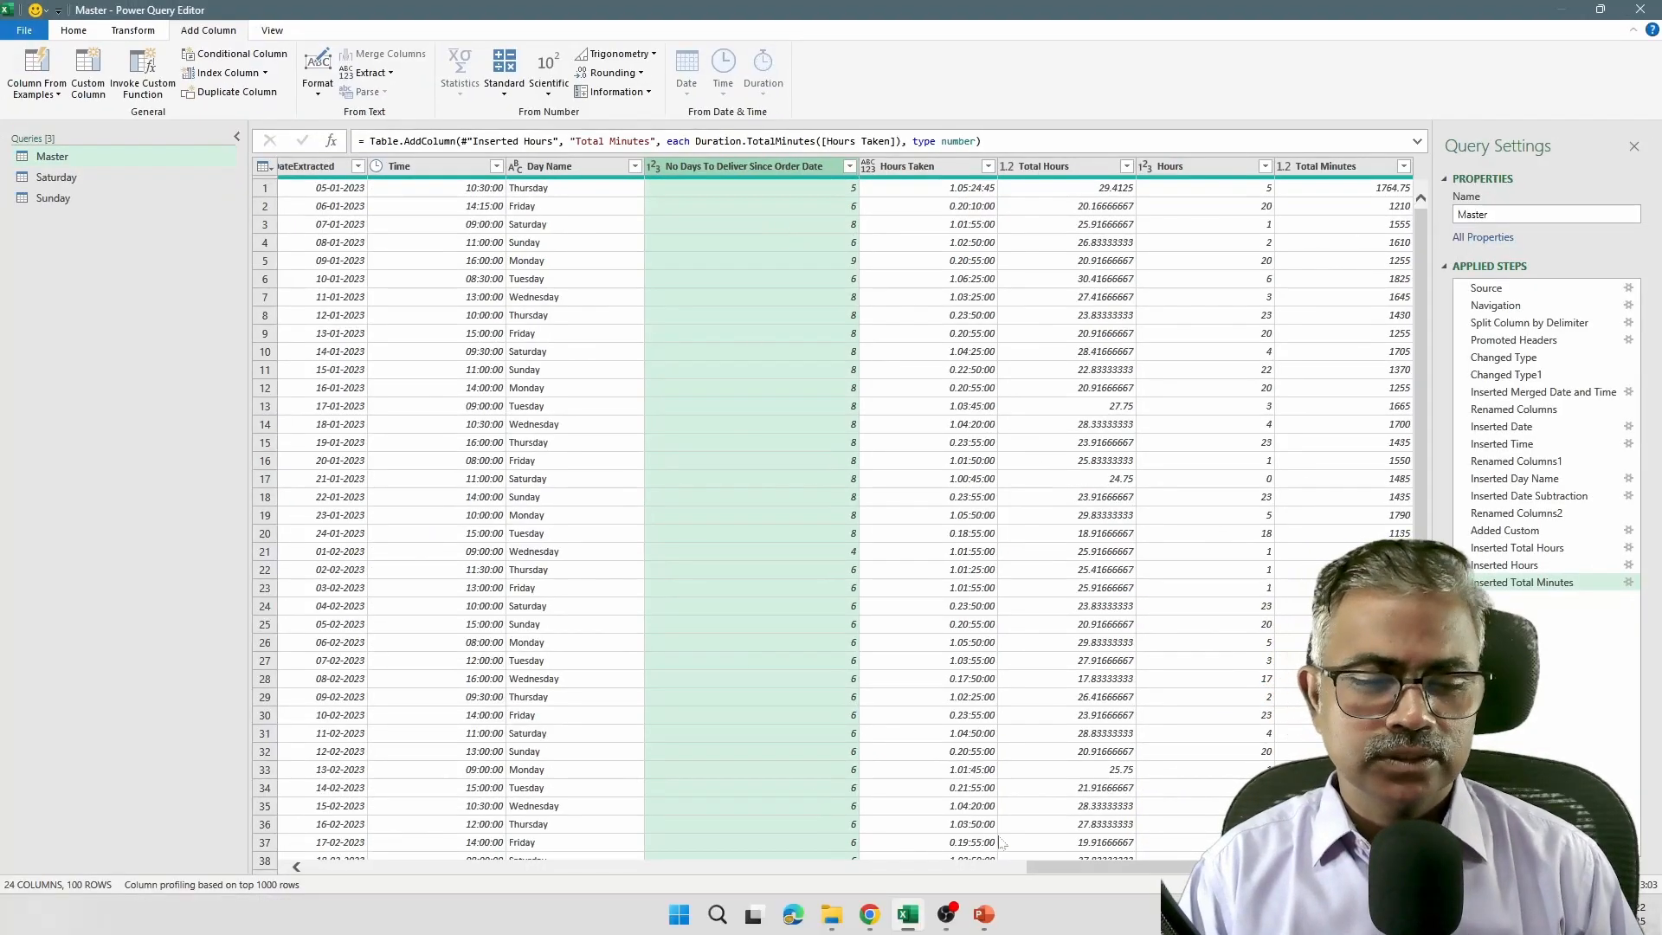
Examine which time parts can be extracted from OrderTime and which year, month and quarter options exist for OrderDate
left_click_drag(1050, 872, 398, 867)
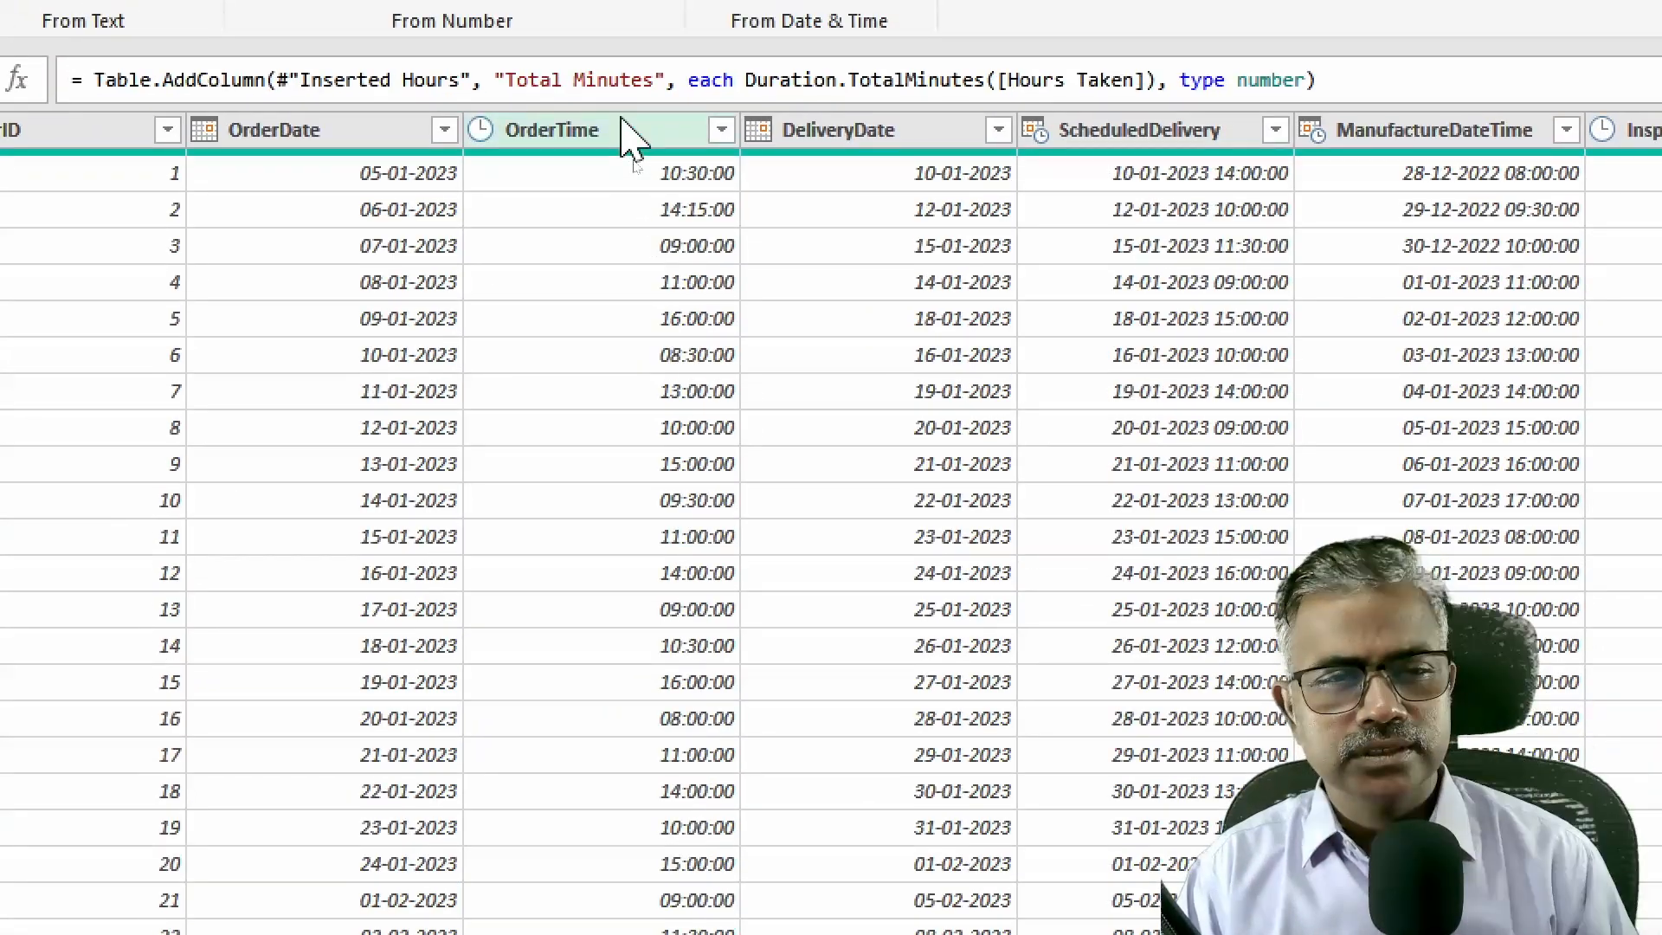
left_click(629, 138)
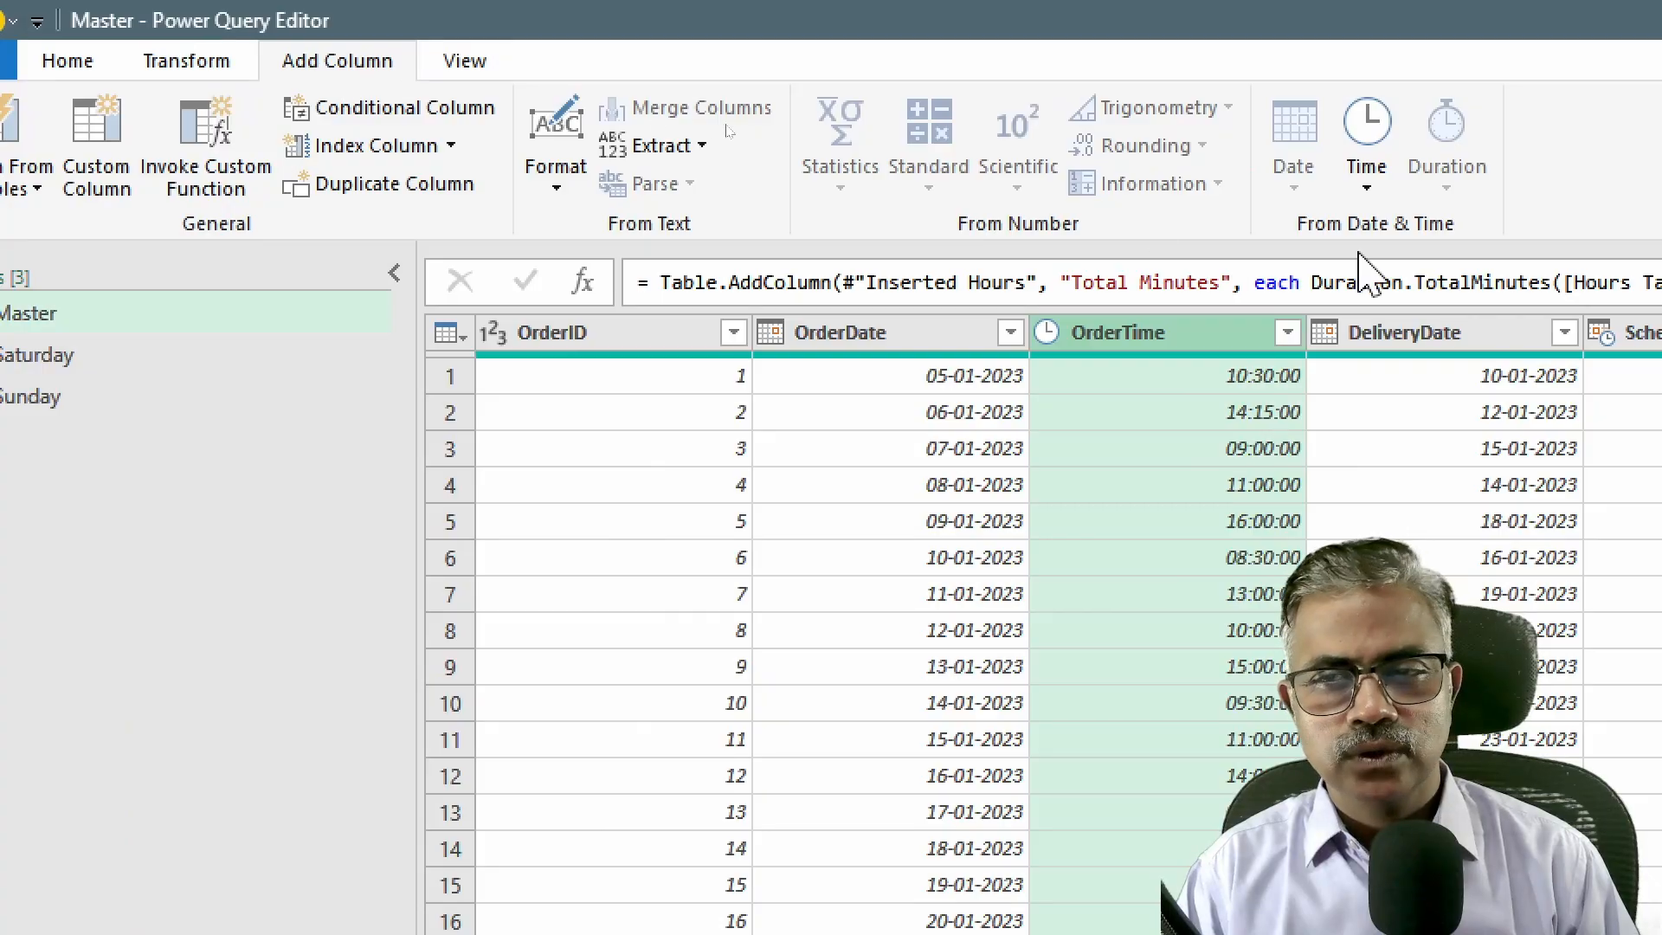
left_click(1366, 177)
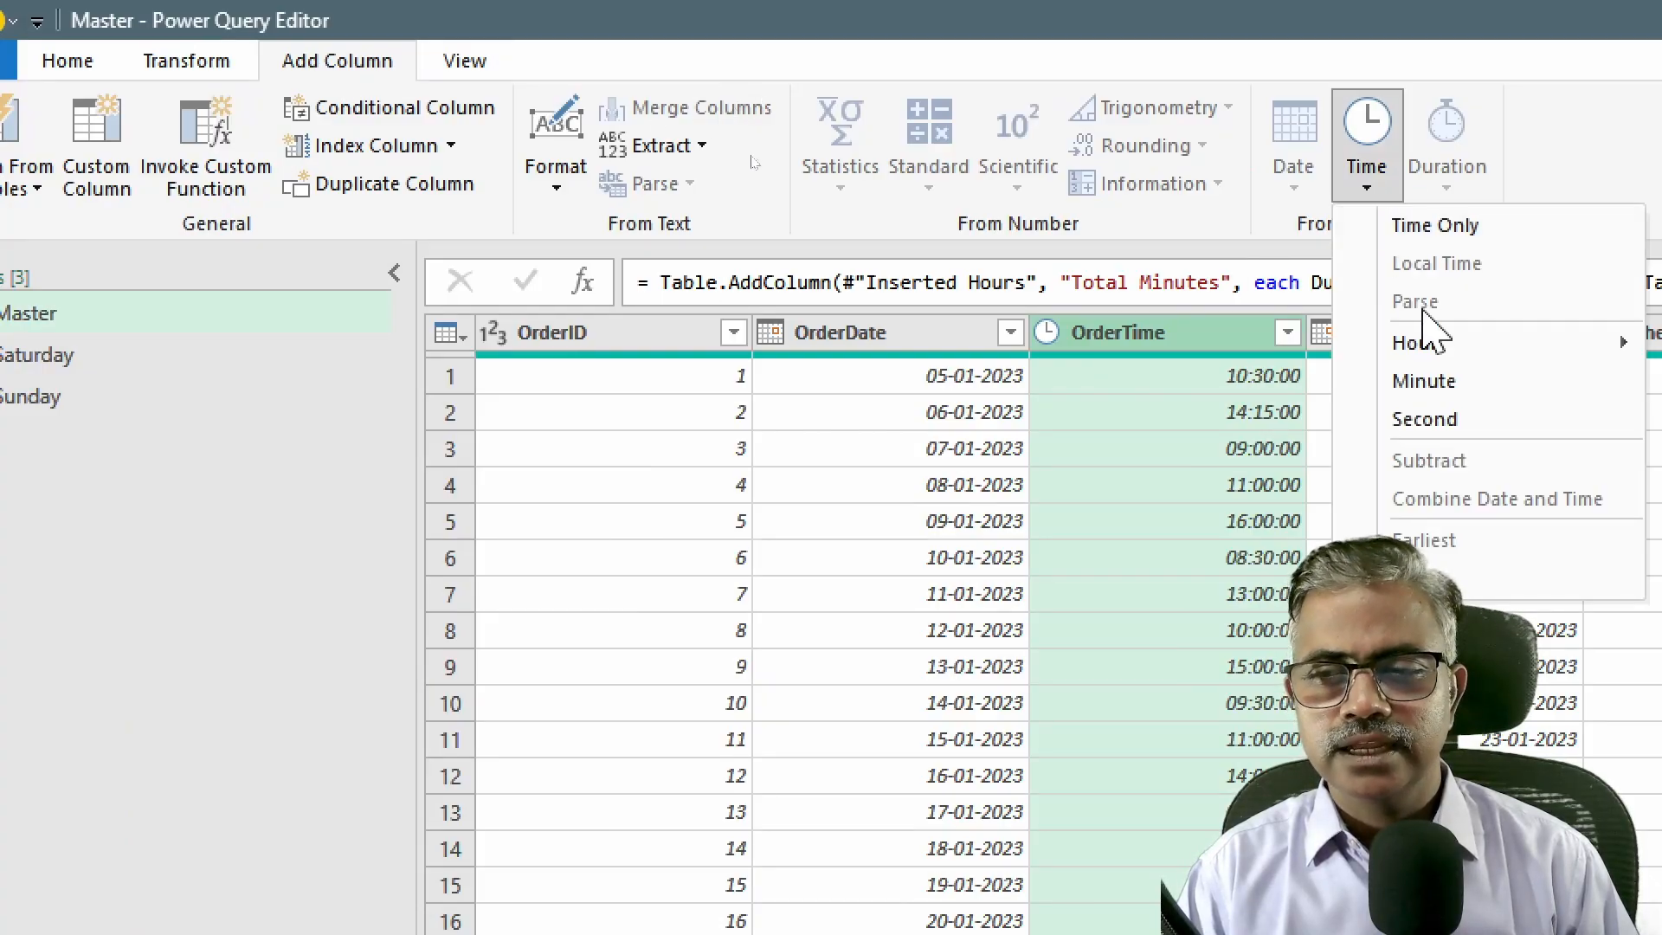
mouse_move(1437, 346)
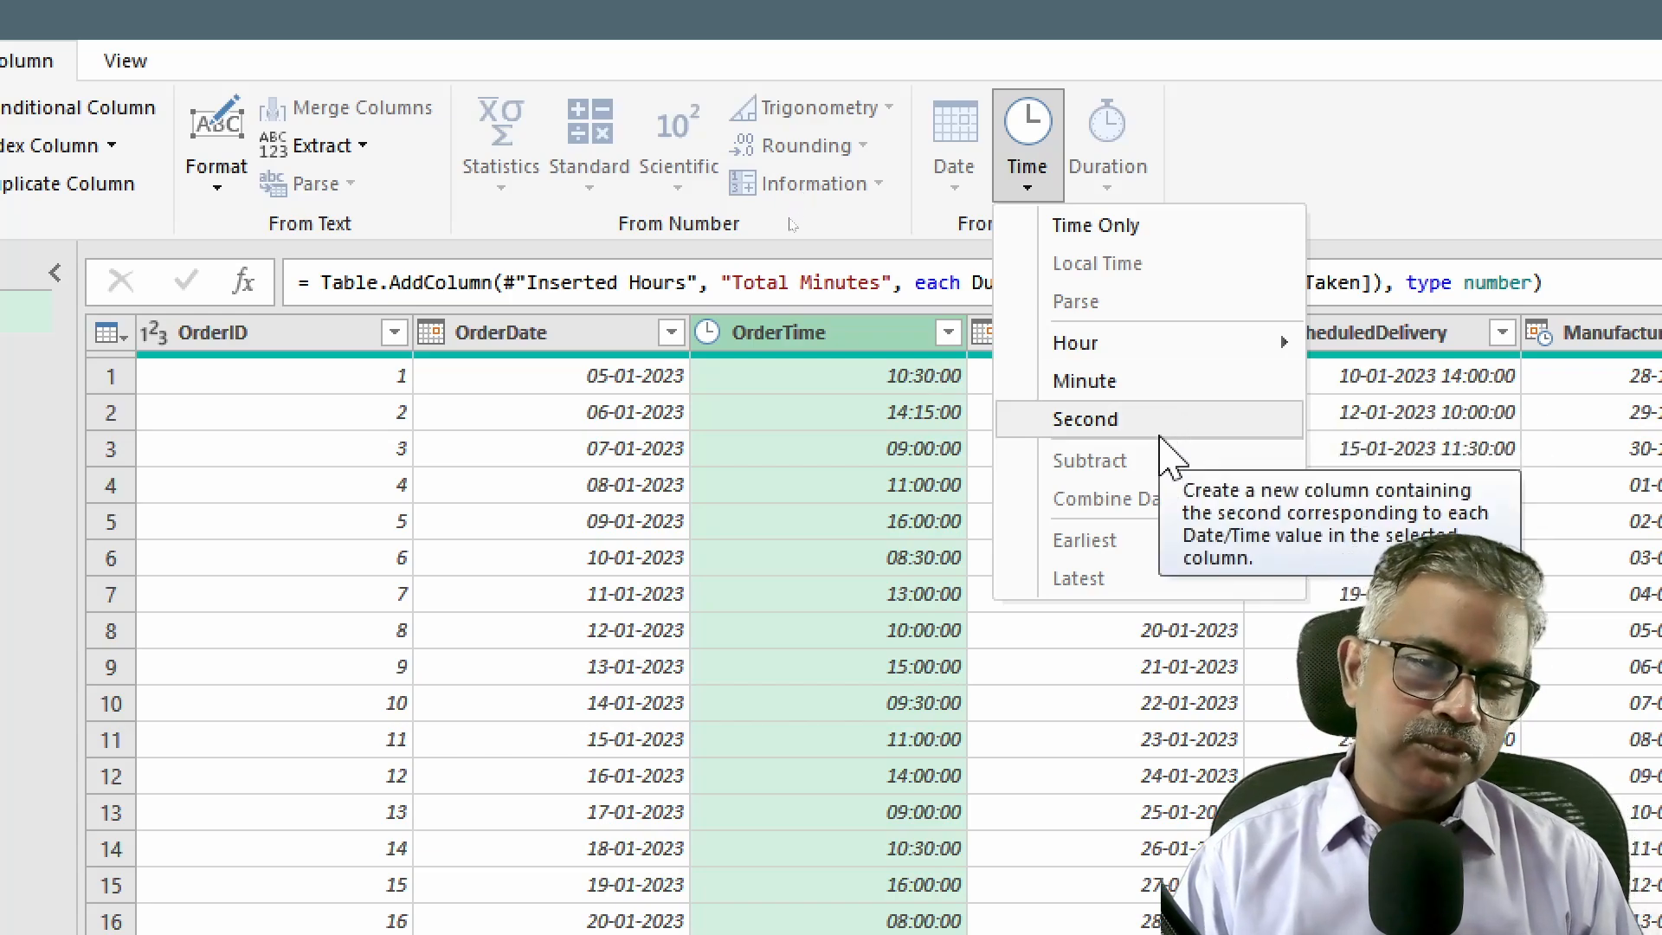
left_click(1159, 436)
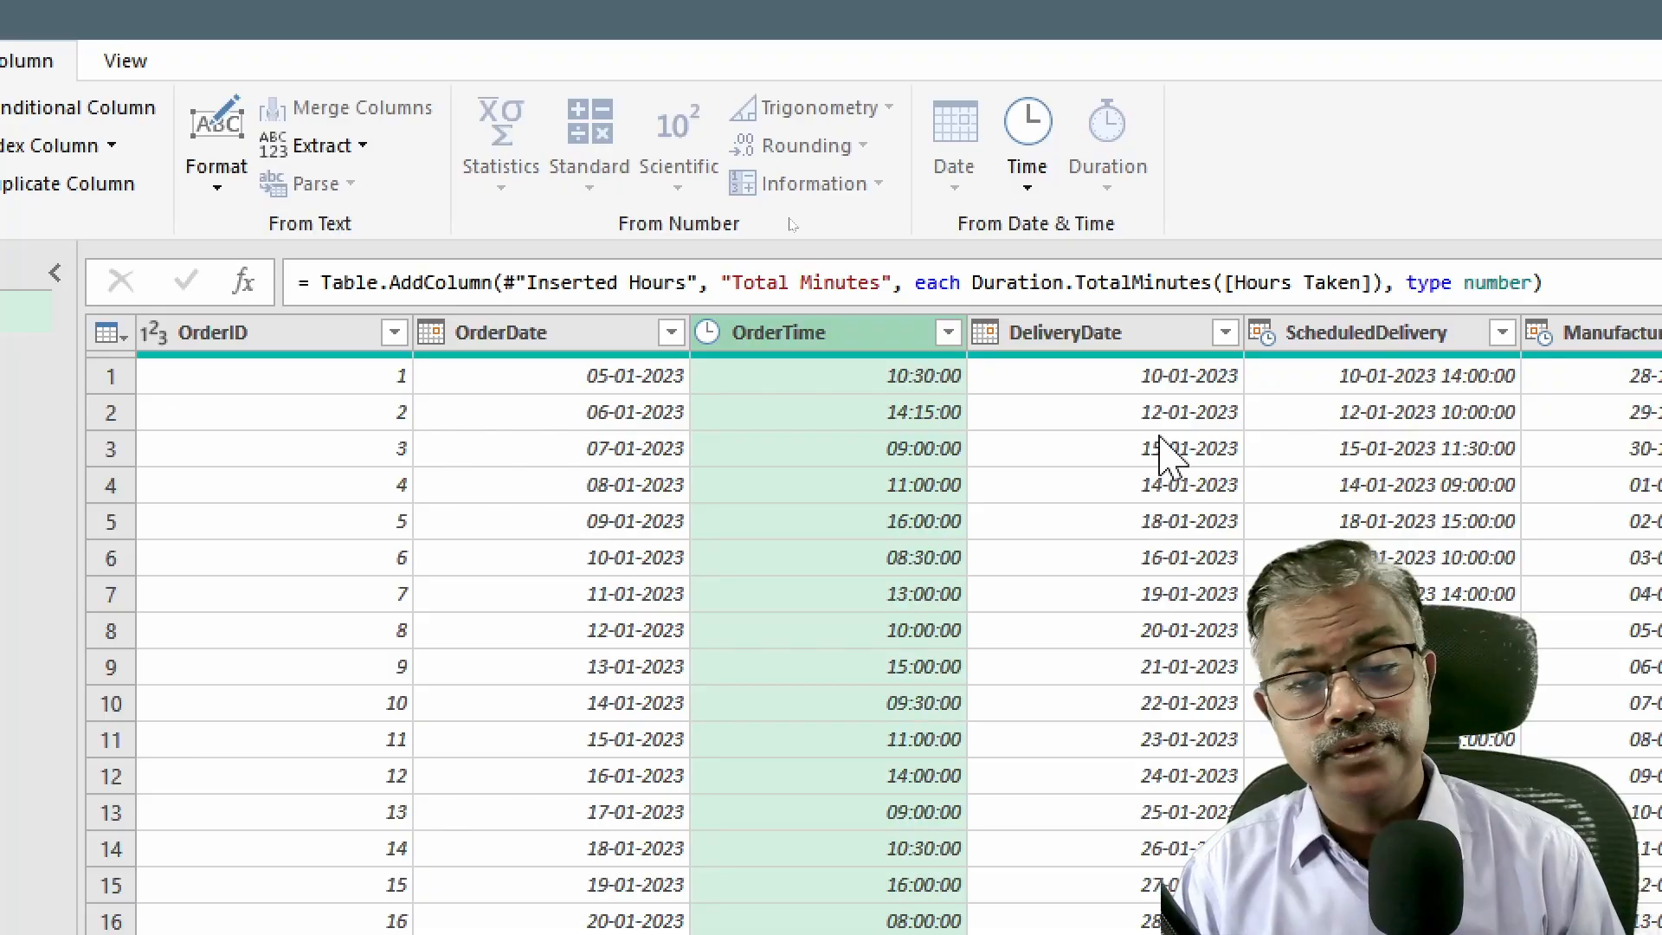
left_click(584, 343)
left_click(954, 173)
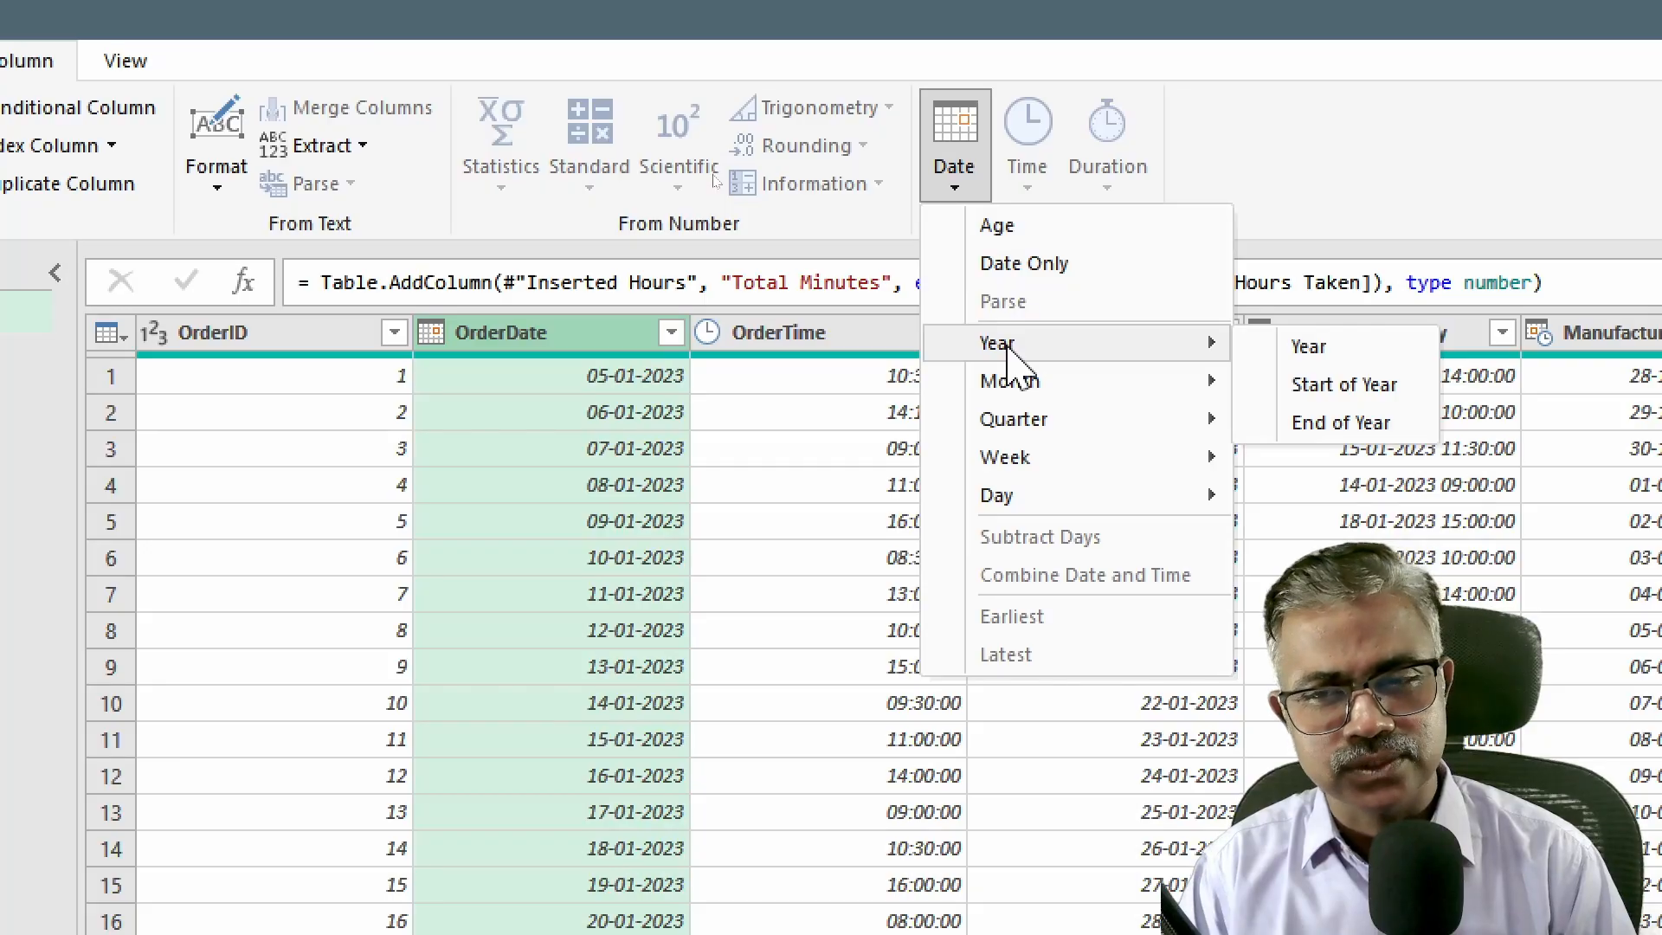
mouse_move(1010, 381)
mouse_move(1029, 420)
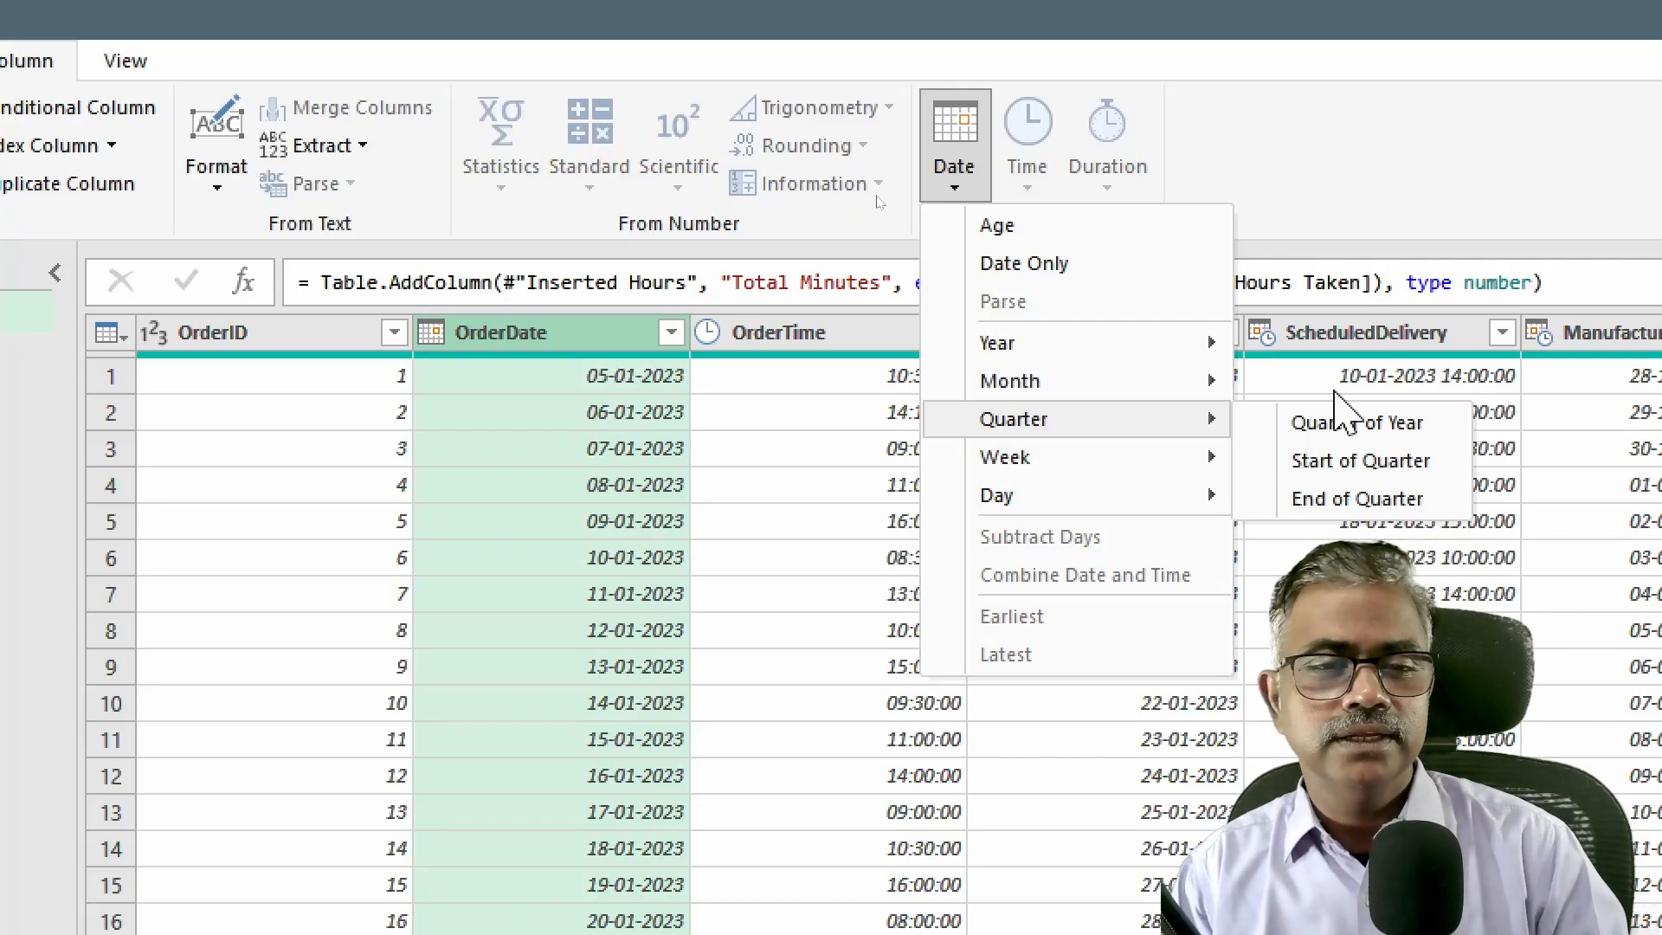
left_click(1260, 193)
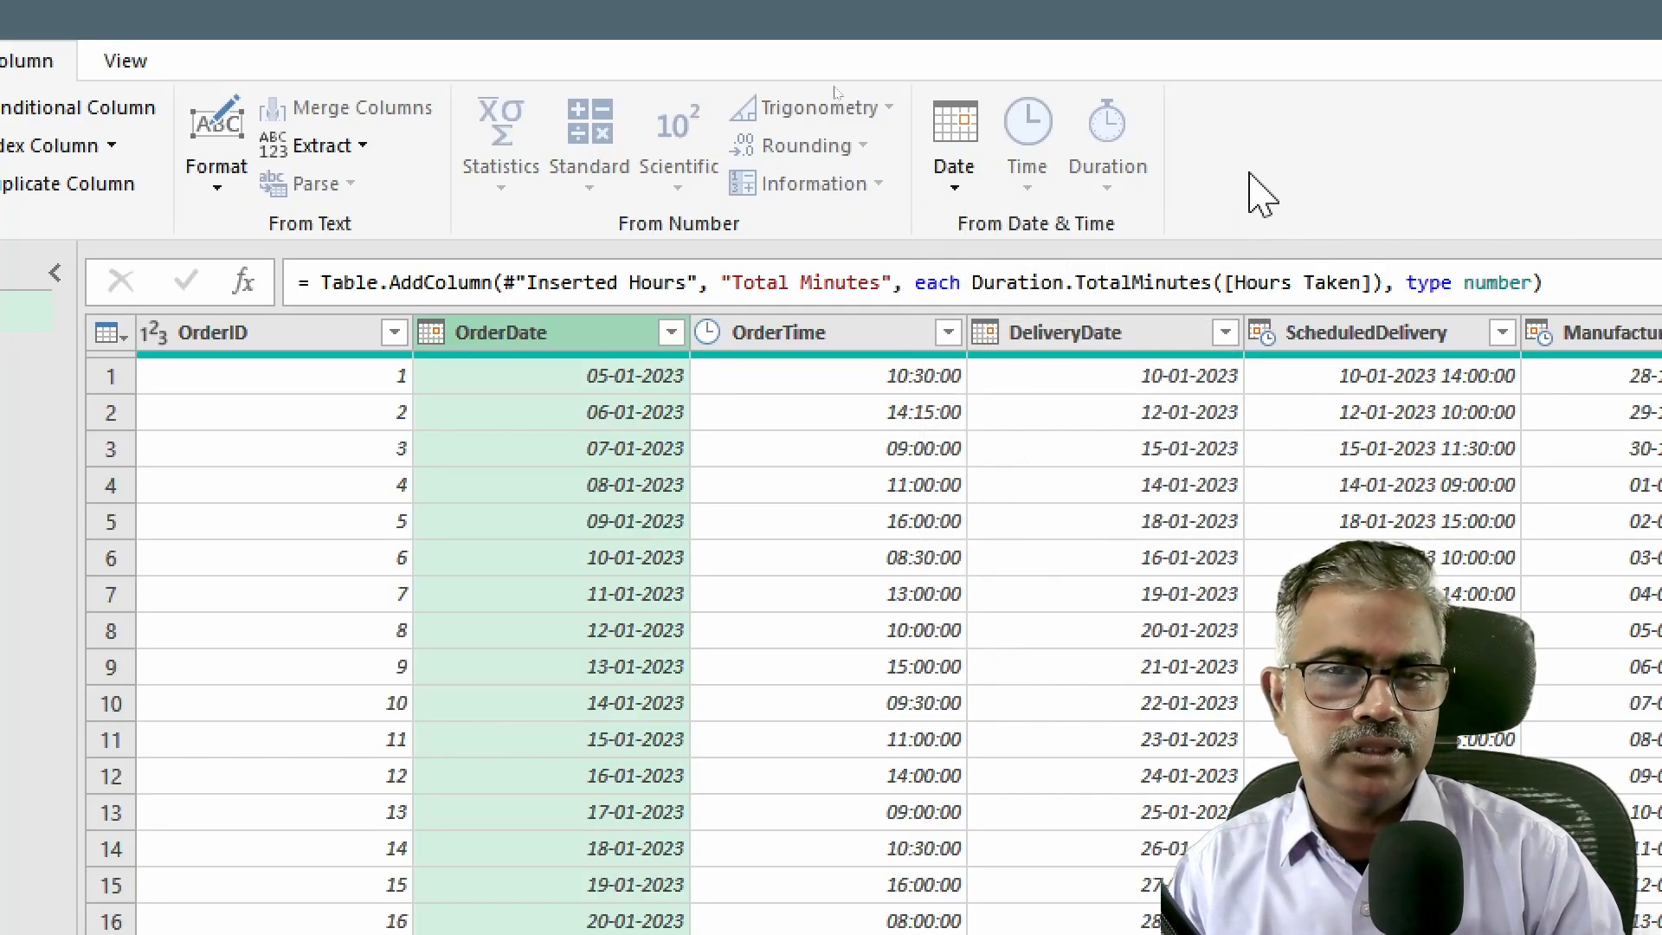